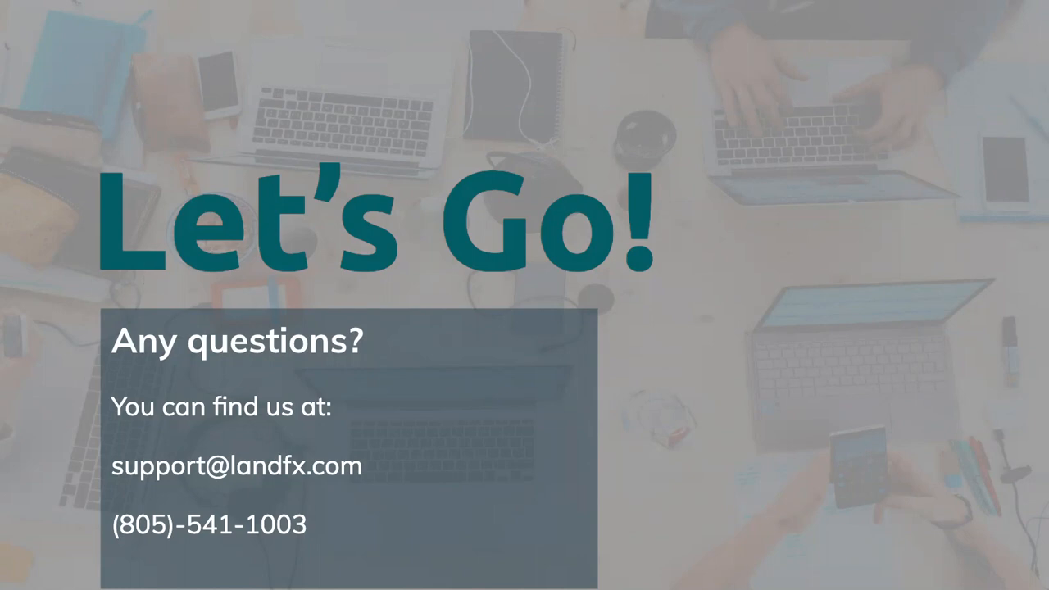
Step: Switch from the slides to the 1-MAWA-ETWU Calculator workbook in Excel and expand the grouped Breakdown rows 10–13 on the MAWA Summary sheet
key(ctrl+Left)
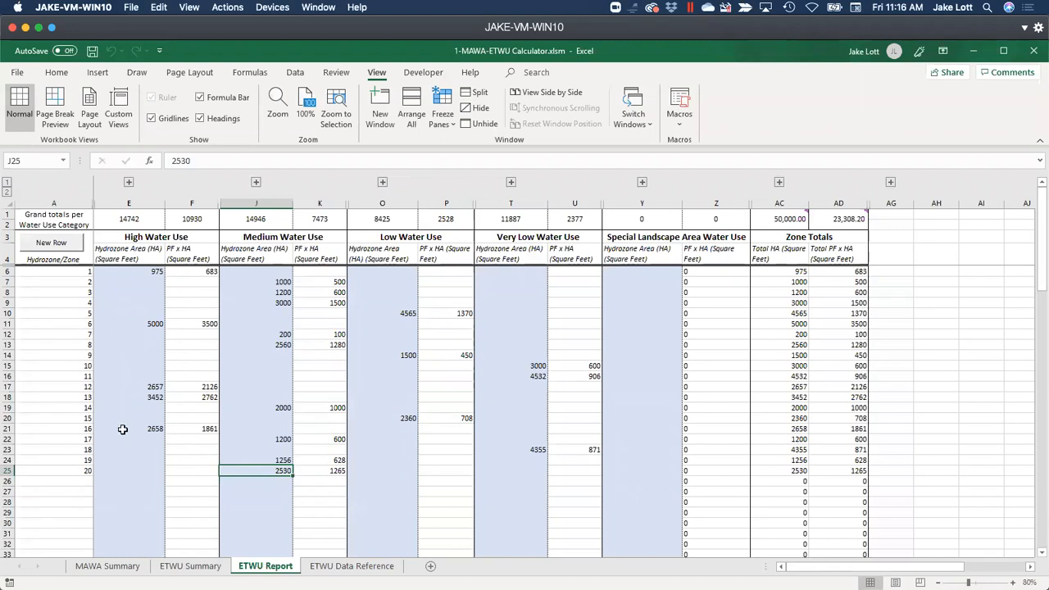
click(114, 566)
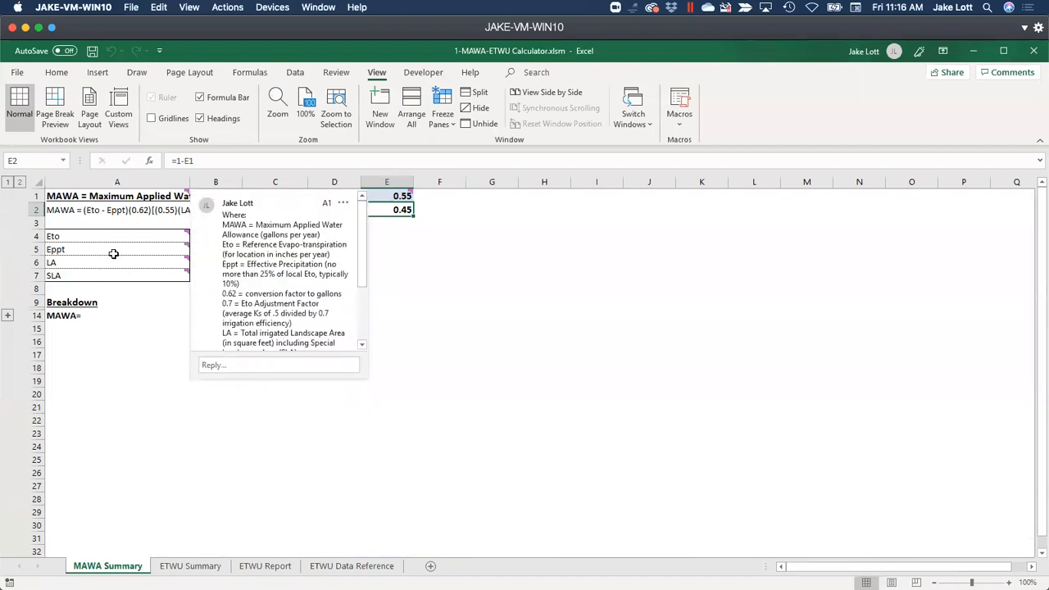
click(133, 394)
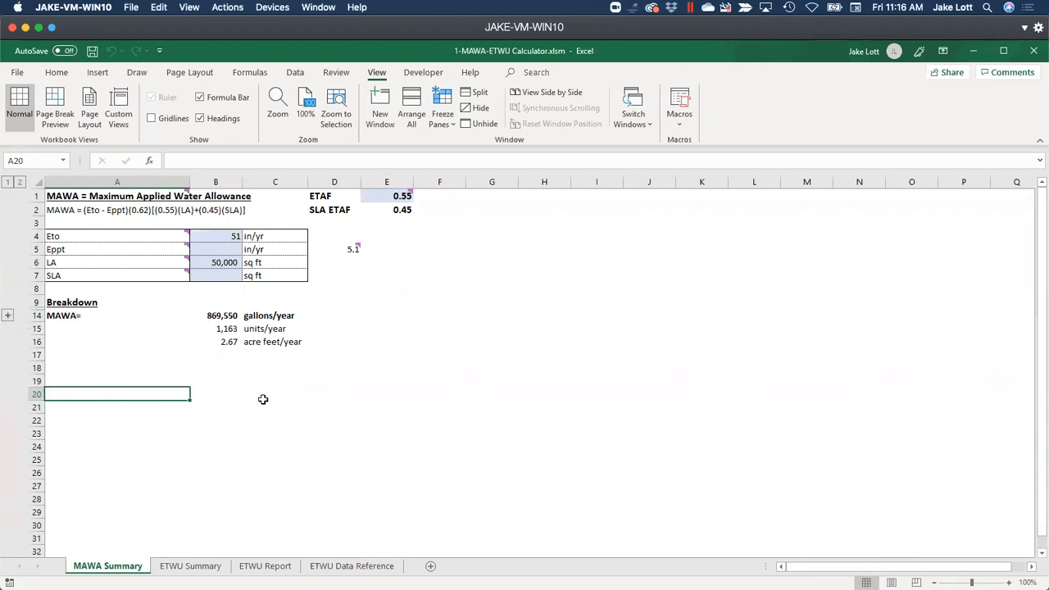
click(7, 316)
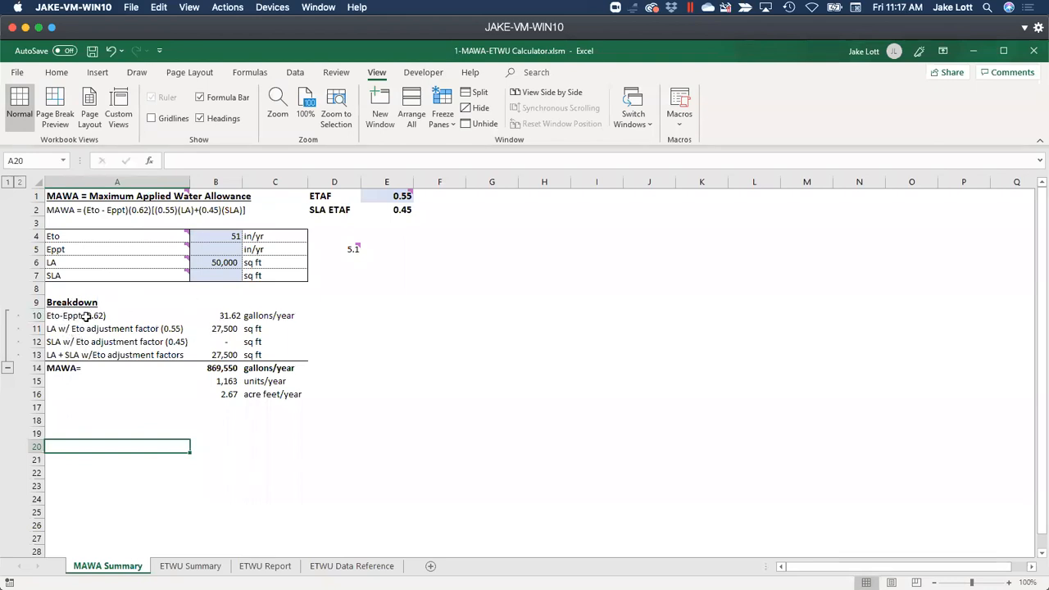
click(9, 370)
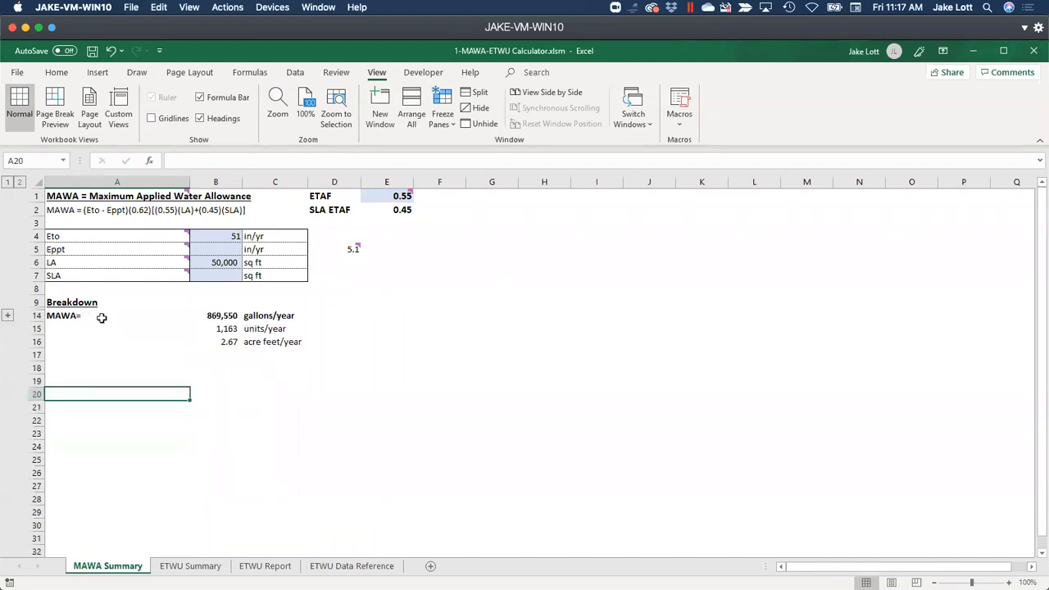
click(8, 317)
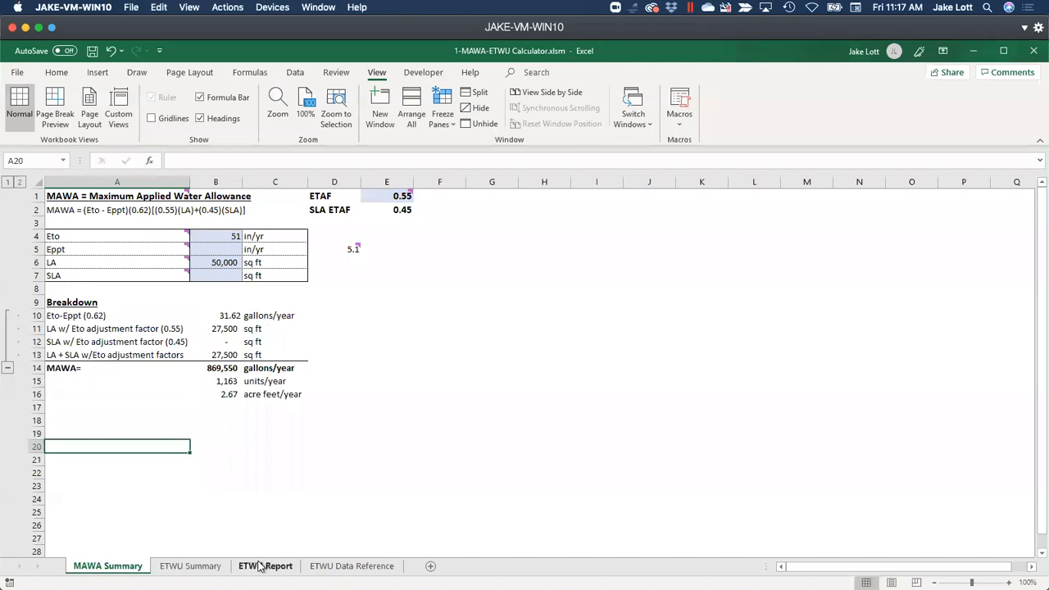
Step: Look at the ETWU Summary and ETWU Data Reference sheets and return to the ETWU Report sheet
click(204, 565)
click(336, 565)
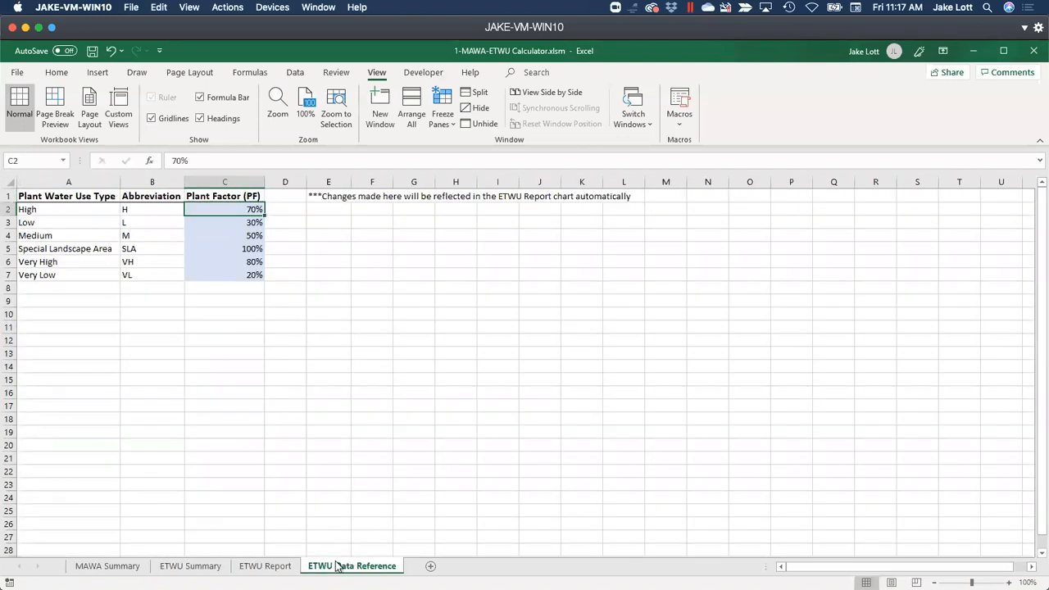
click(264, 565)
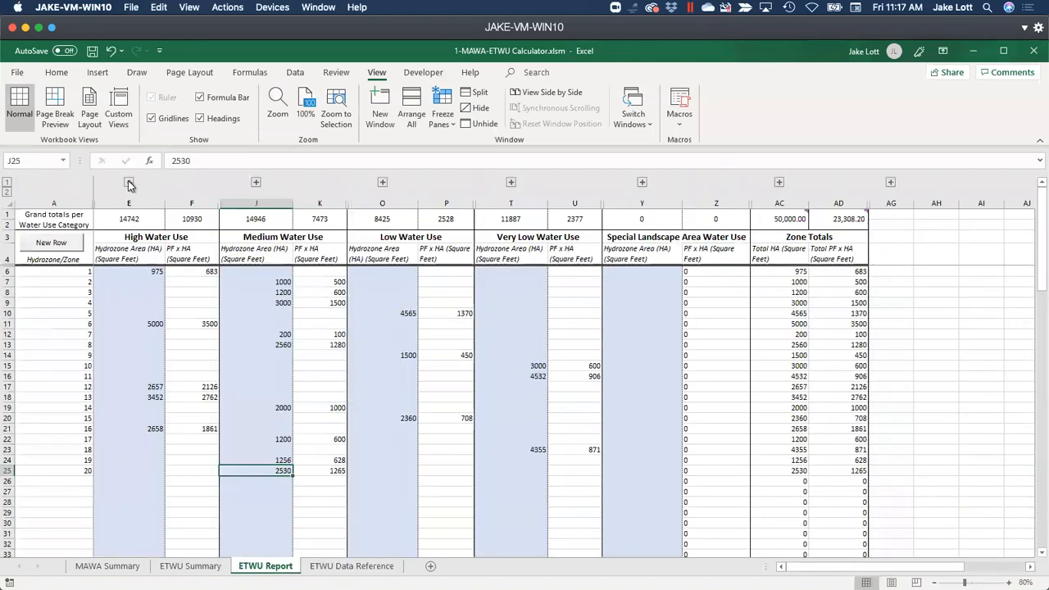
Step: Expand the High Water Use column group, inspect the plant type and plant factor cells, and collapse the group again
click(128, 185)
drag(110, 271, 188, 273)
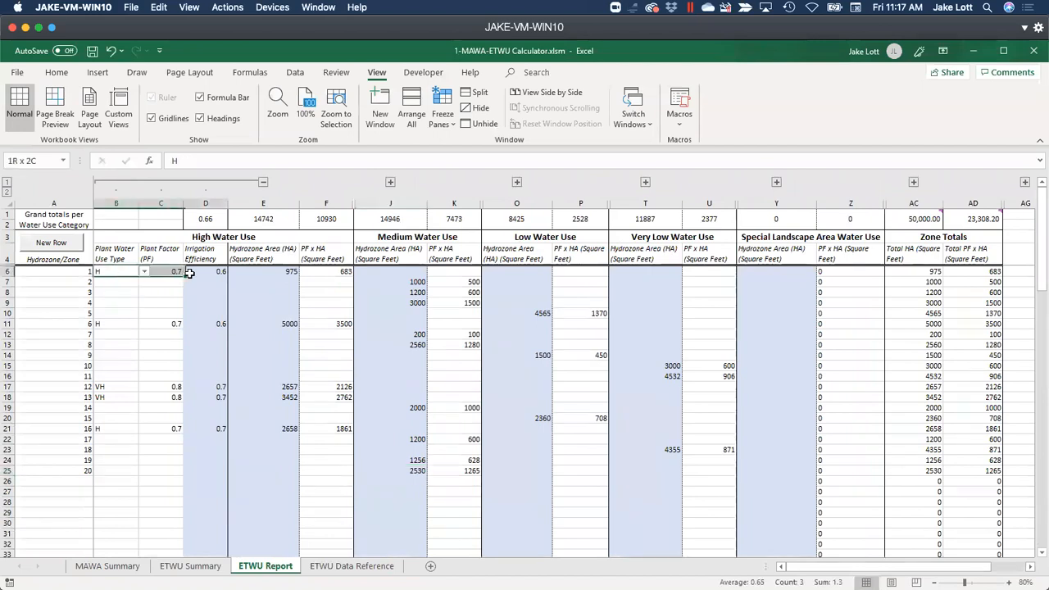
click(142, 291)
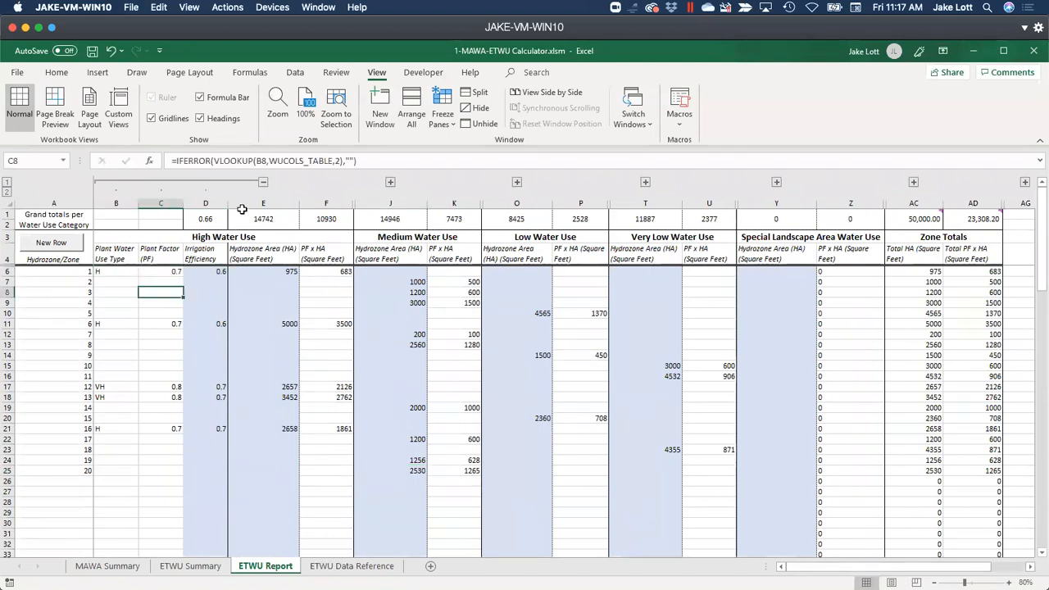
click(263, 181)
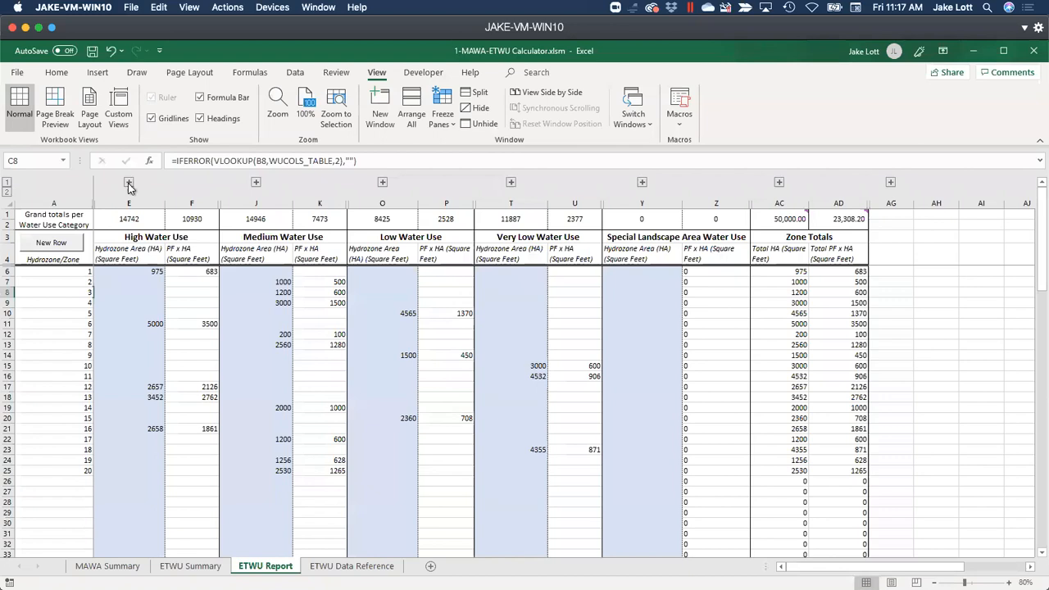
Step: Switch all column groups on the ETWU Report sheet between collapsed and expanded, leaving every group expanded
click(7, 191)
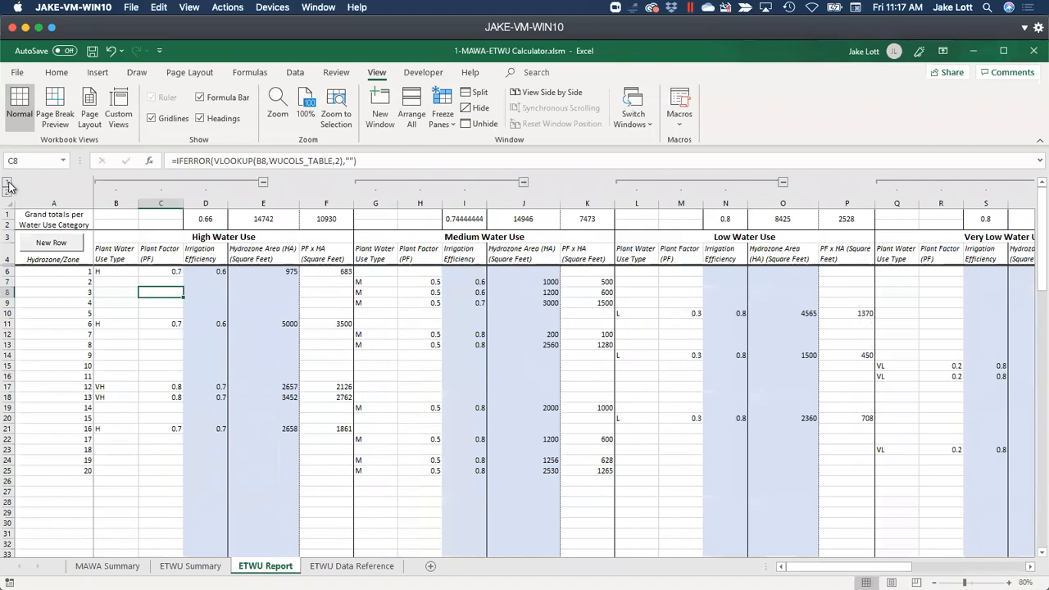
click(8, 183)
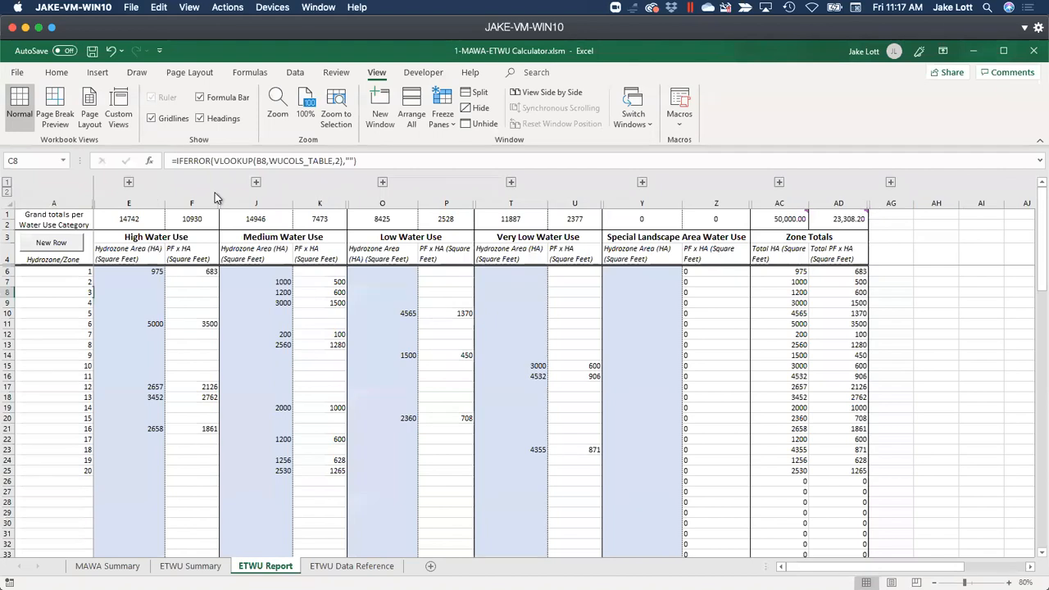
click(7, 192)
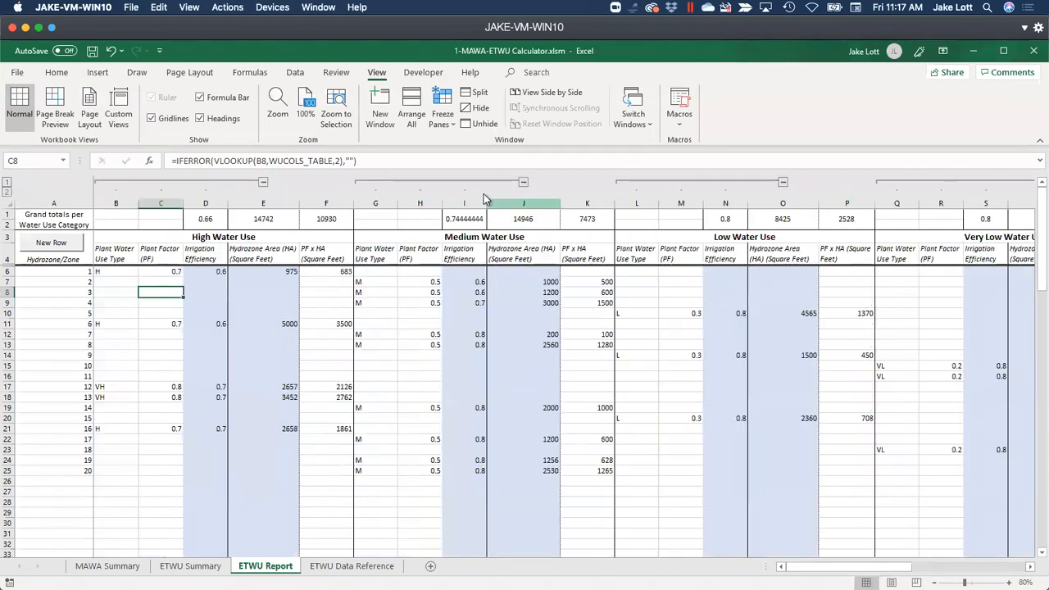
click(7, 184)
click(8, 191)
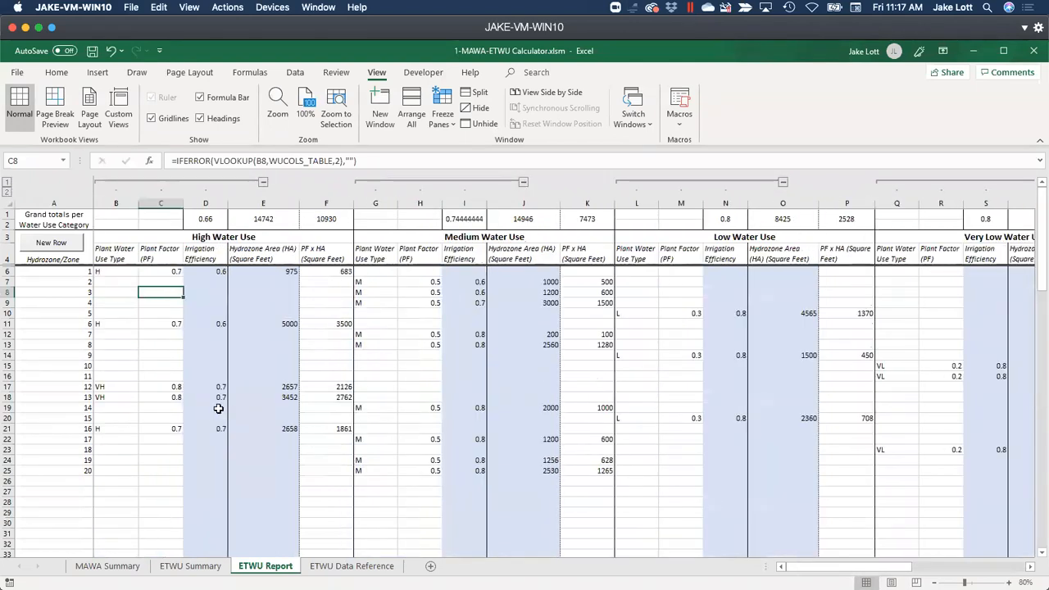
scroll(359, 123, up, 7)
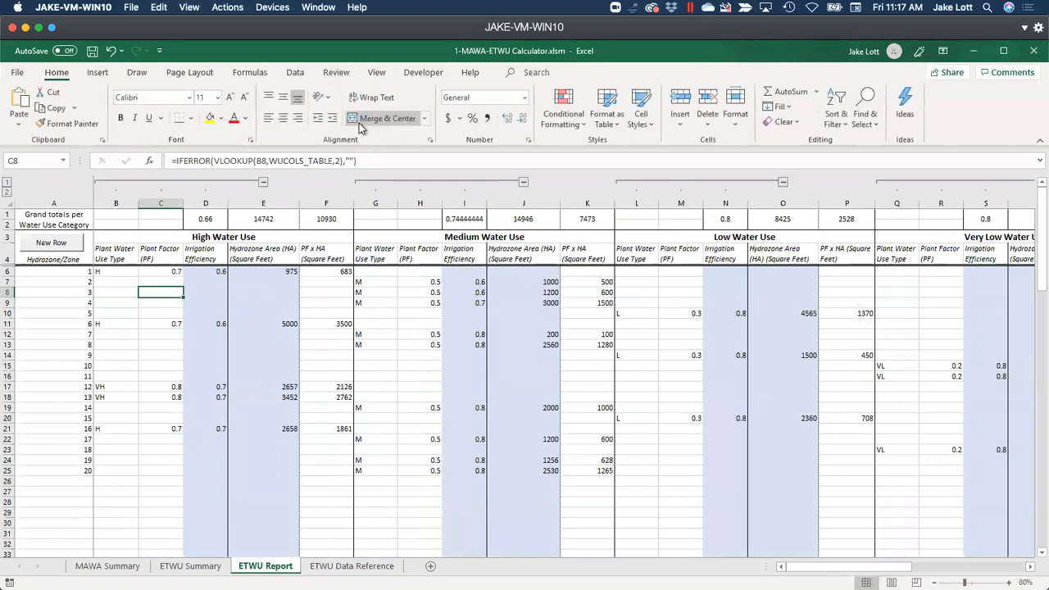
Step: Bring up the outline tools and examine which columns, B through D, the High Water Use group hides by collapsing and expanding it
click(293, 72)
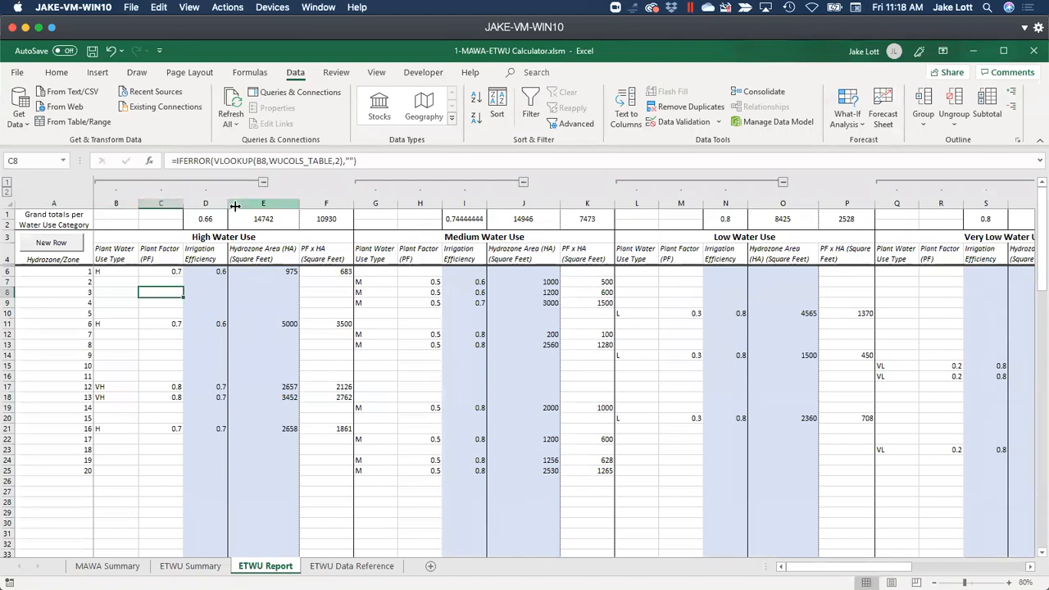
click(263, 183)
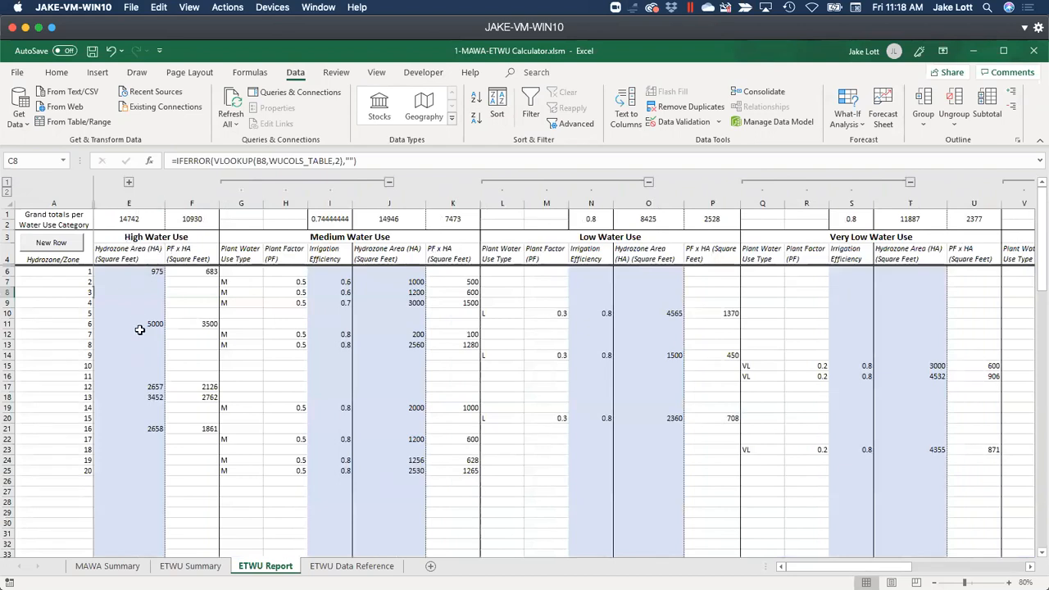
click(129, 182)
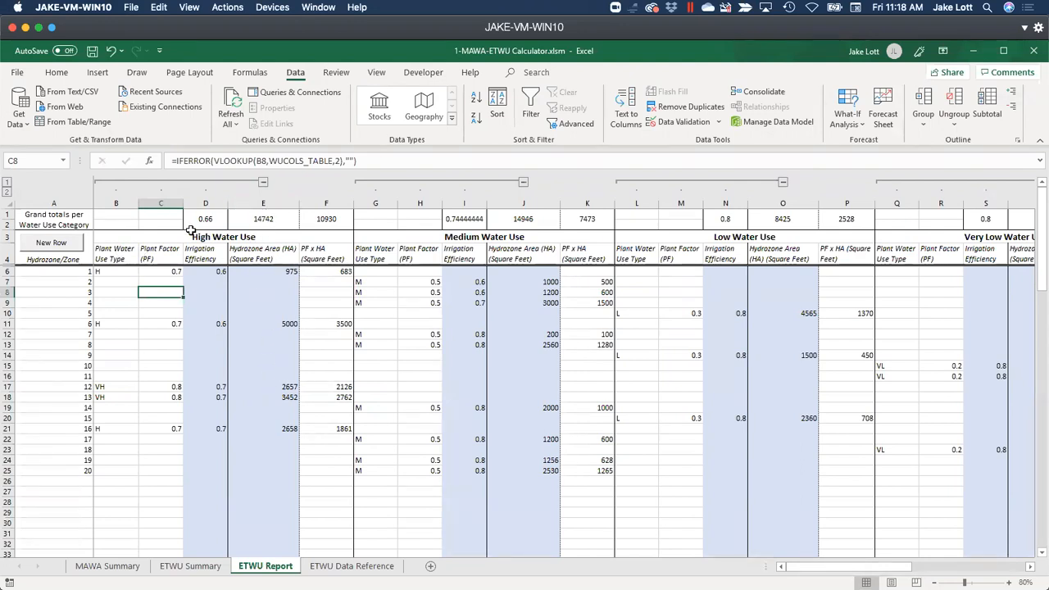
click(105, 201)
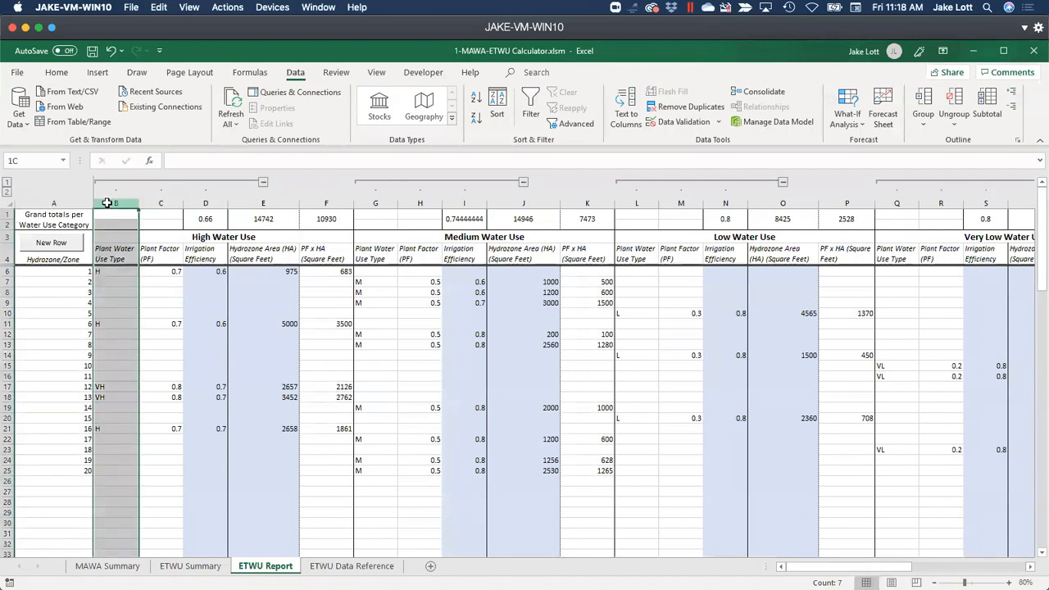
drag(136, 204, 211, 201)
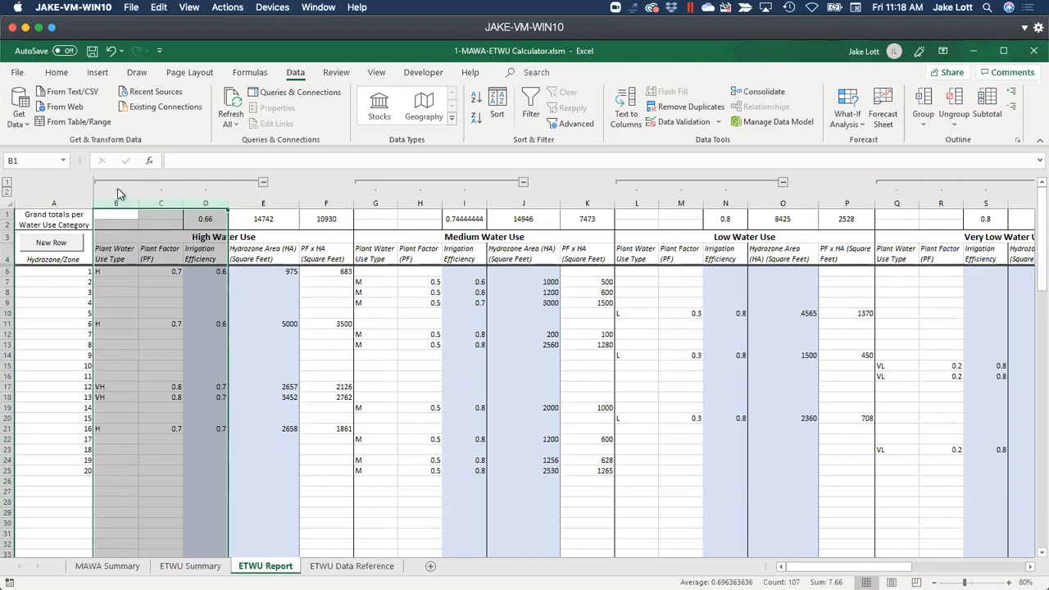
click(263, 183)
click(129, 182)
Step: Group all of the High Water Use columns, B through F, as an additional outline group
drag(113, 202, 190, 200)
click(120, 215)
drag(109, 202, 302, 207)
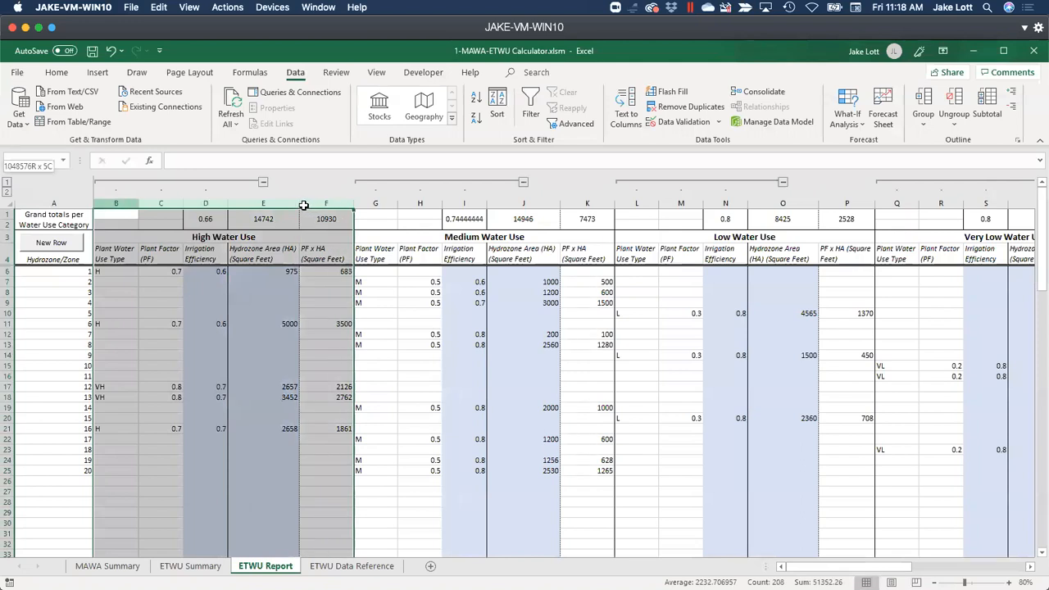
drag(316, 205, 315, 203)
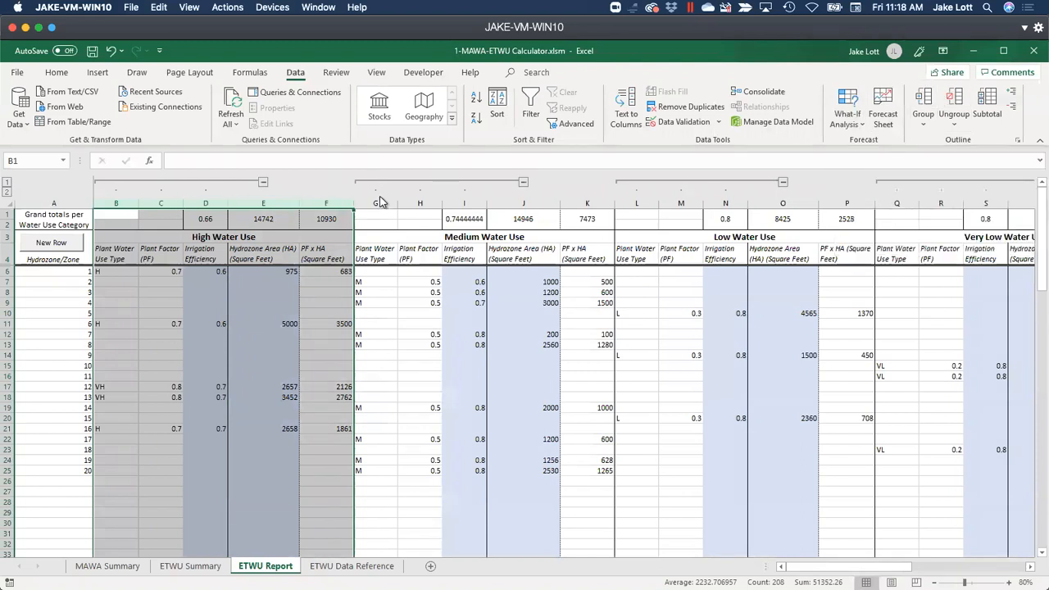
click(924, 102)
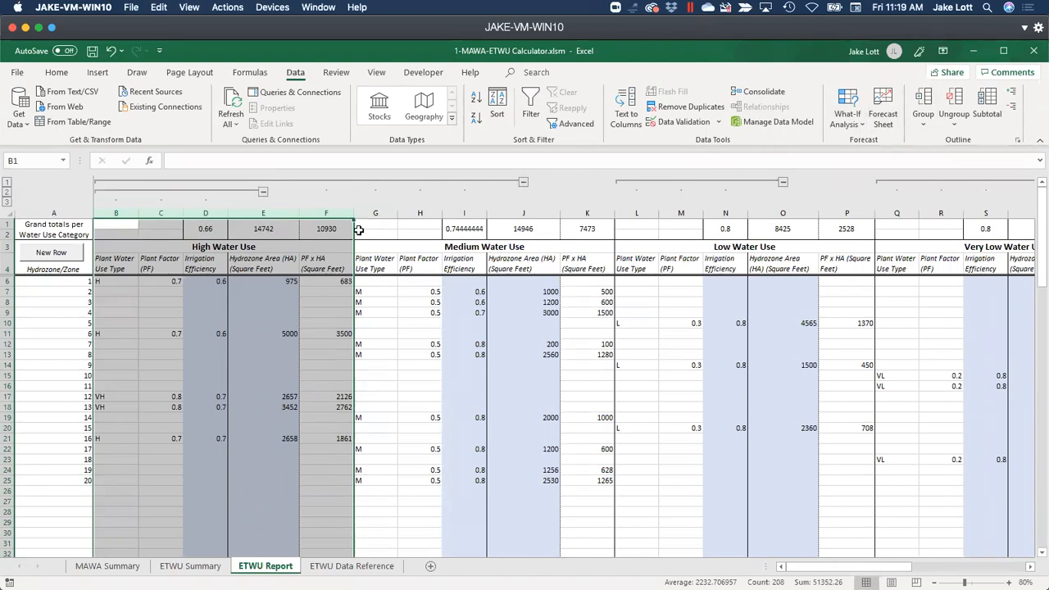
Step: Collapse and re-expand the merged outer column group and the nested High Water Use group to examine how they behave
click(522, 182)
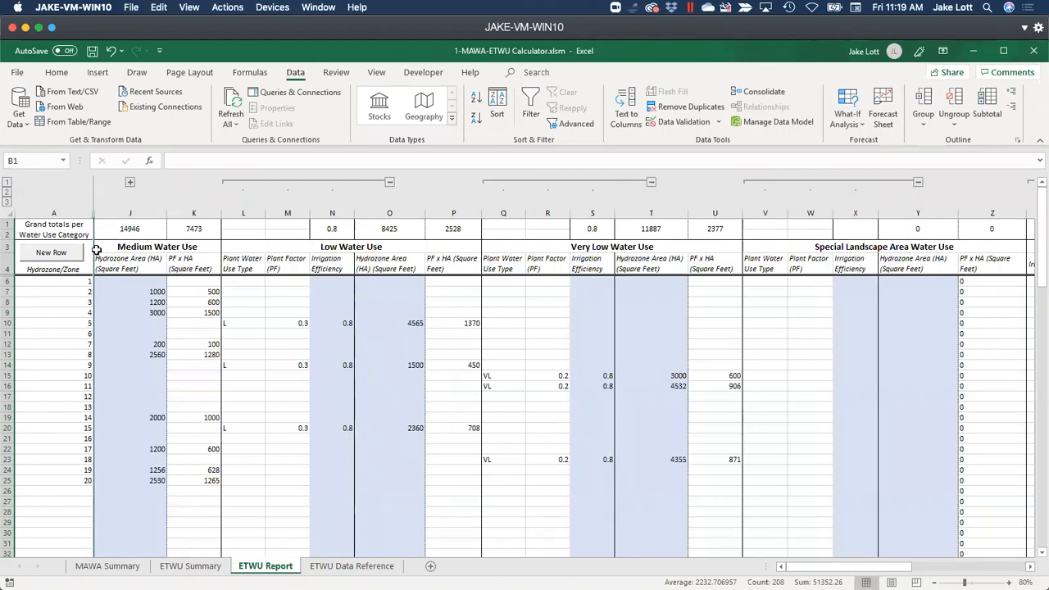
click(129, 182)
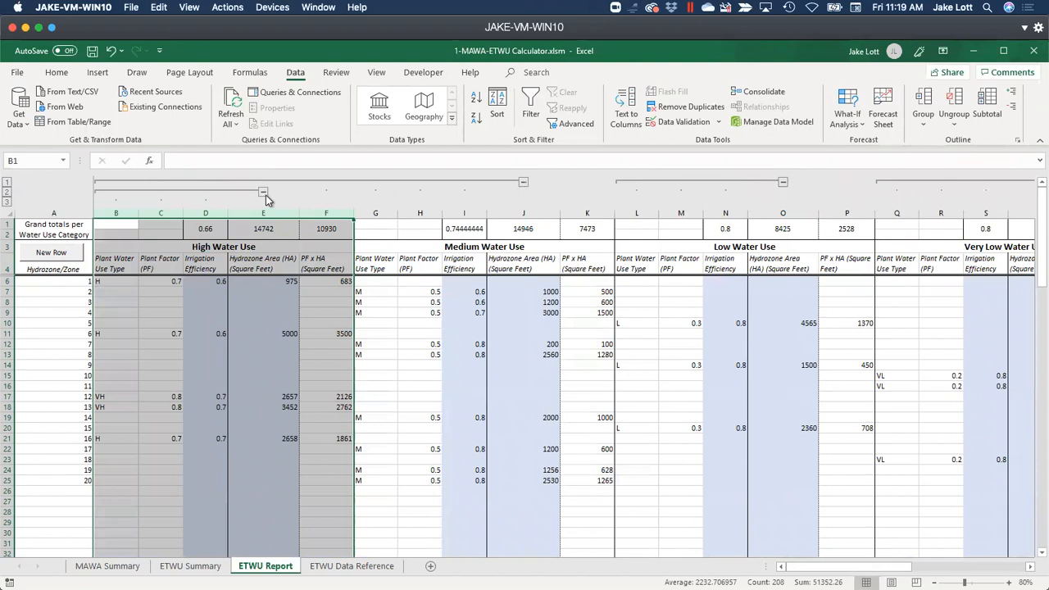
click(263, 192)
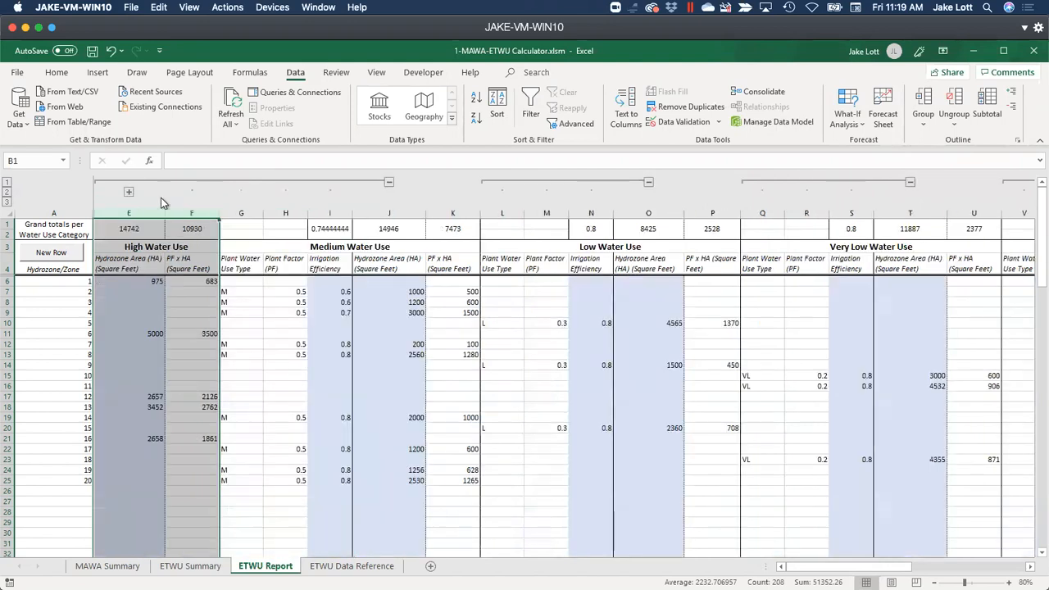
click(128, 193)
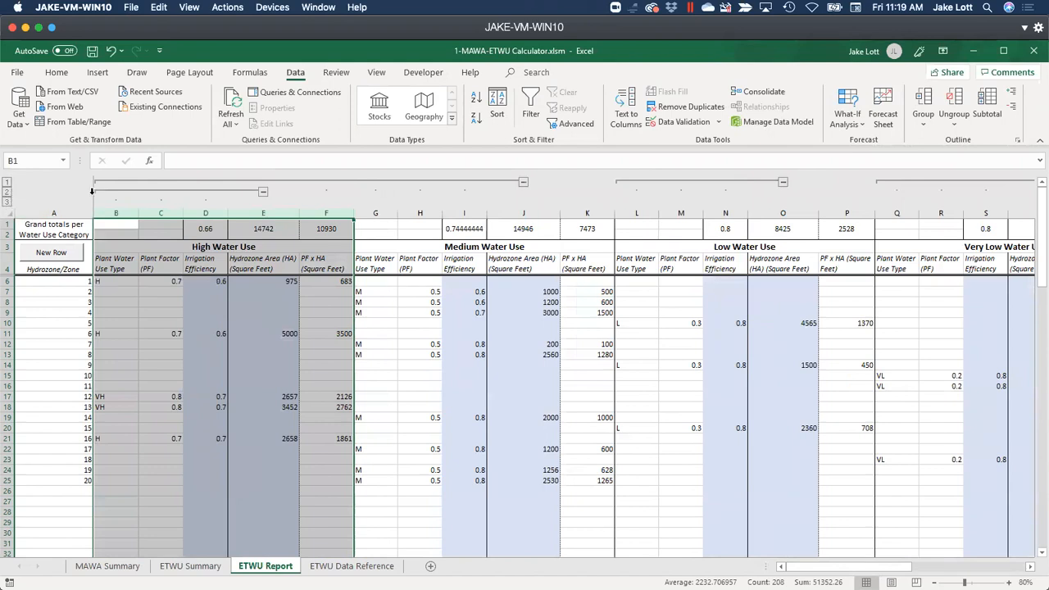
Step: Ungroup columns B through I by one outline level
drag(117, 213, 484, 213)
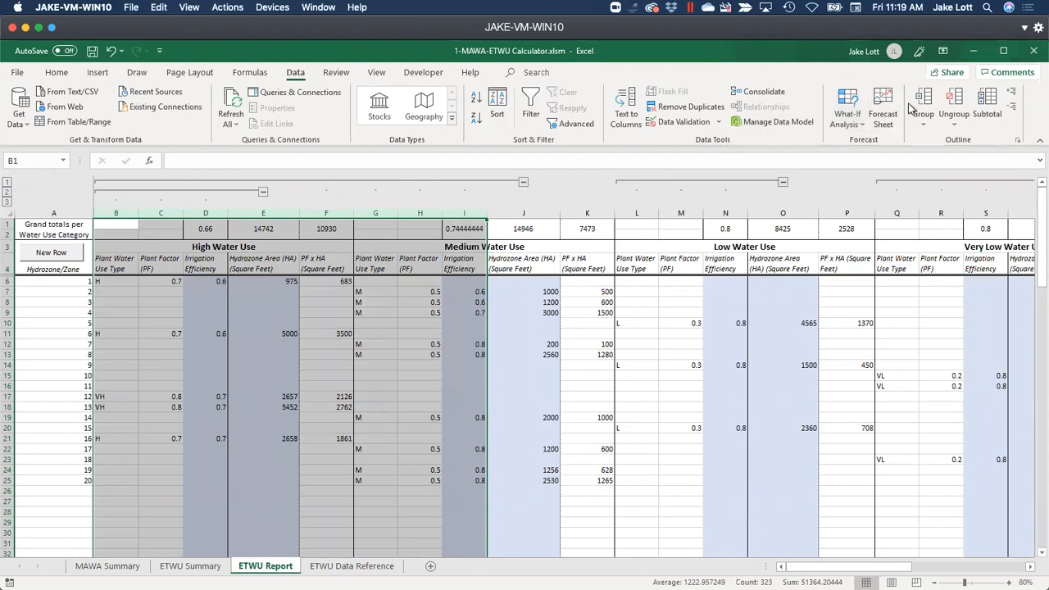
click(953, 102)
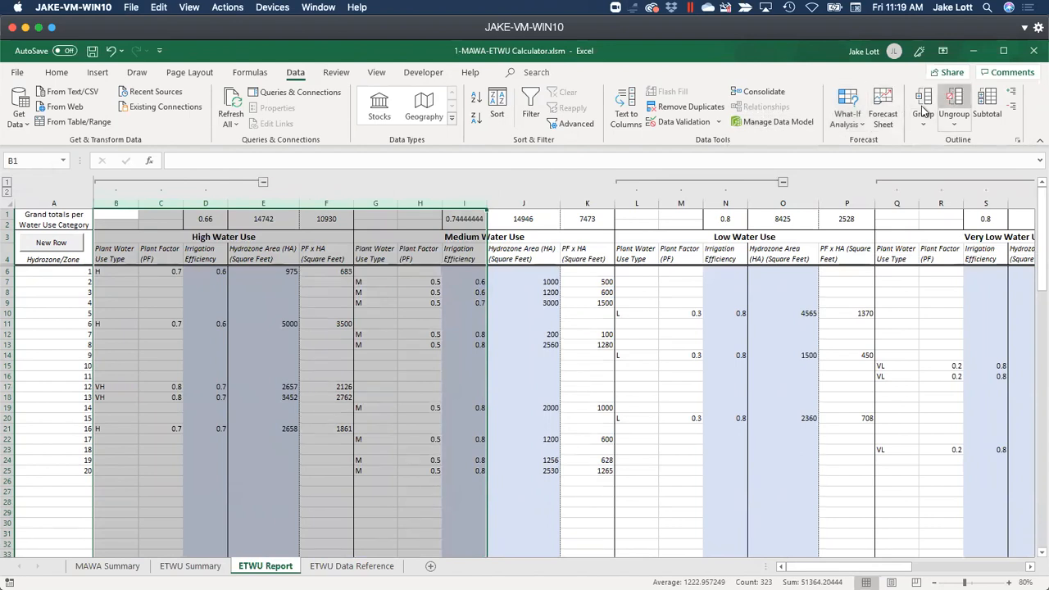
click(416, 290)
Step: Group the Medium Water Use columns G through I and test the group by collapsing and expanding it
click(392, 203)
drag(404, 206, 464, 205)
click(922, 97)
click(522, 182)
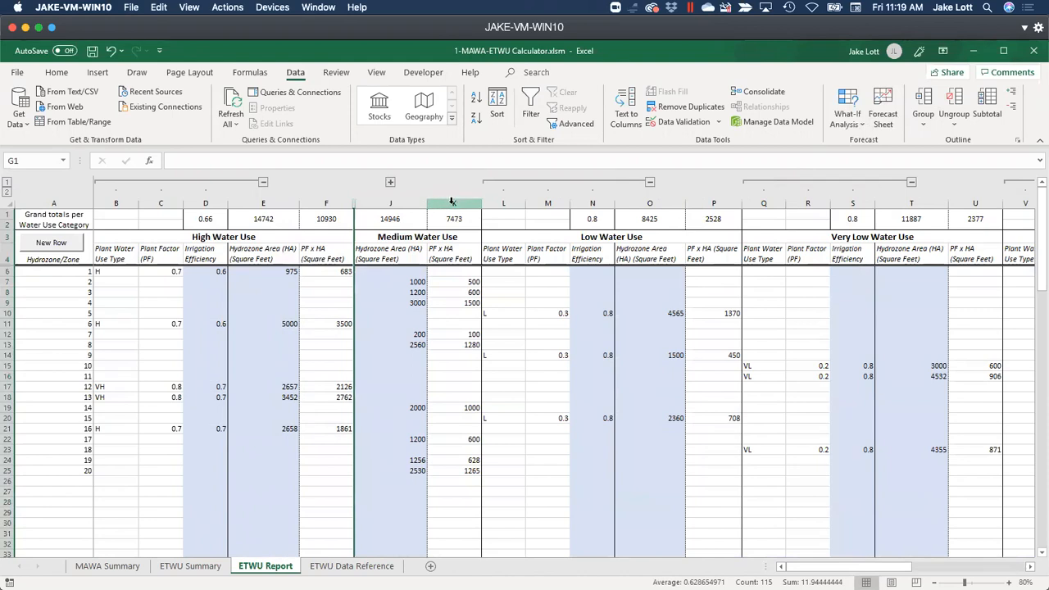
click(391, 182)
Step: Ungroup the Medium Water Use columns G through I and hide them instead
drag(376, 202, 453, 199)
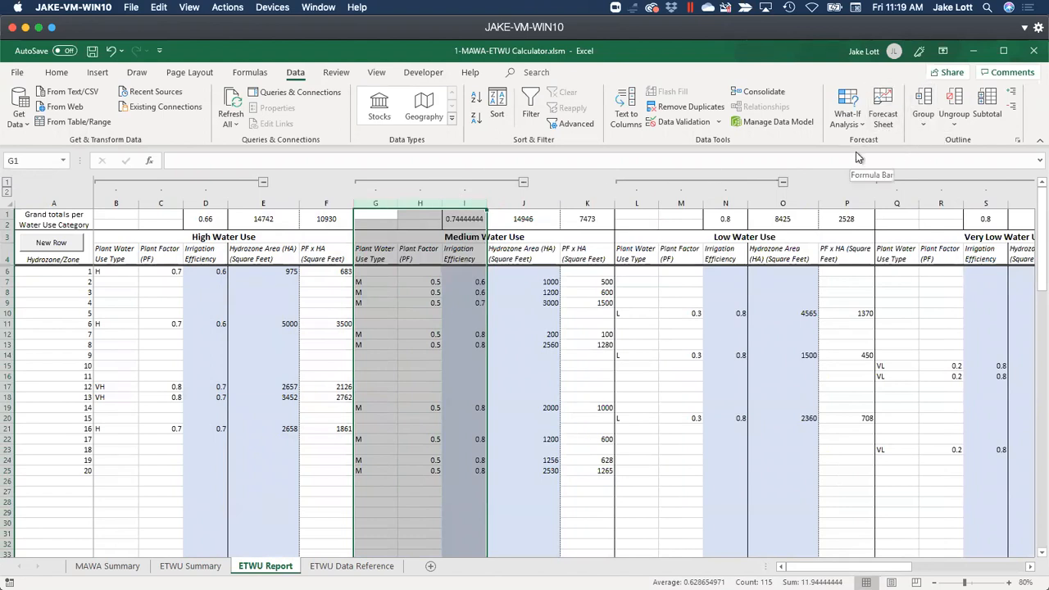
click(954, 101)
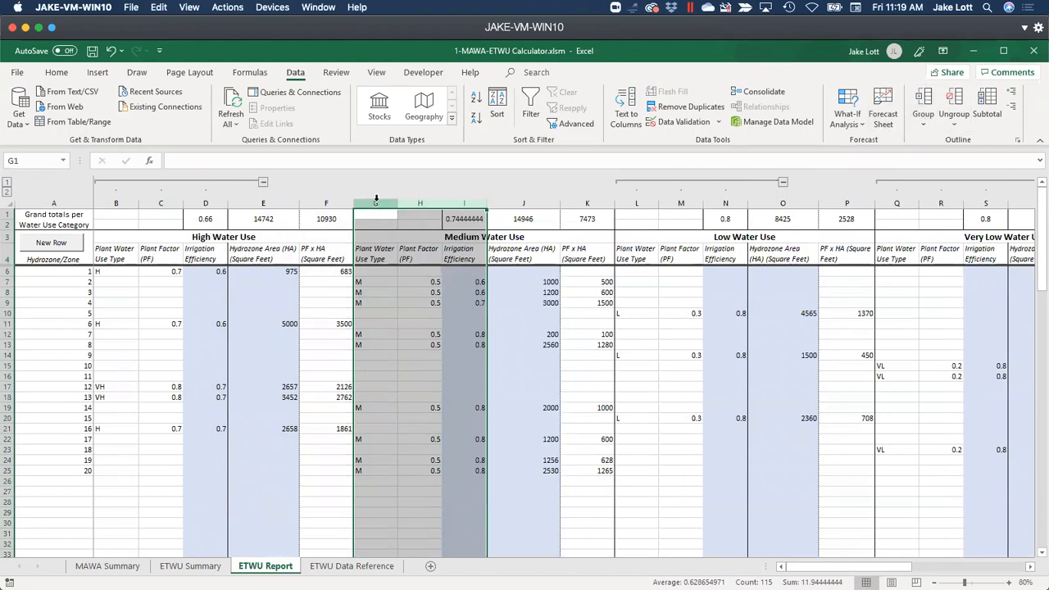
drag(377, 202, 454, 203)
right_click(455, 202)
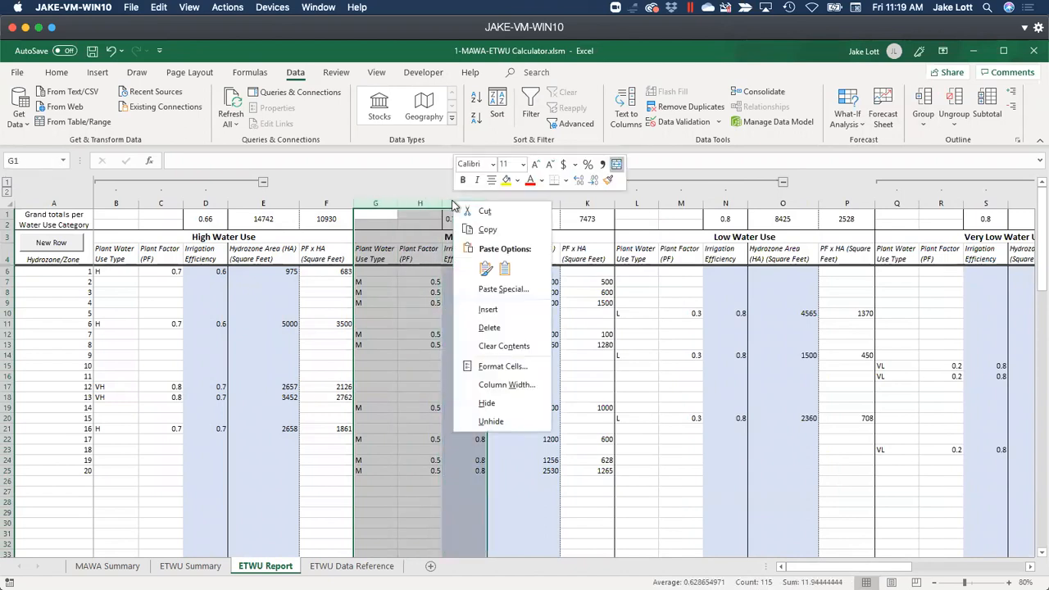
click(486, 402)
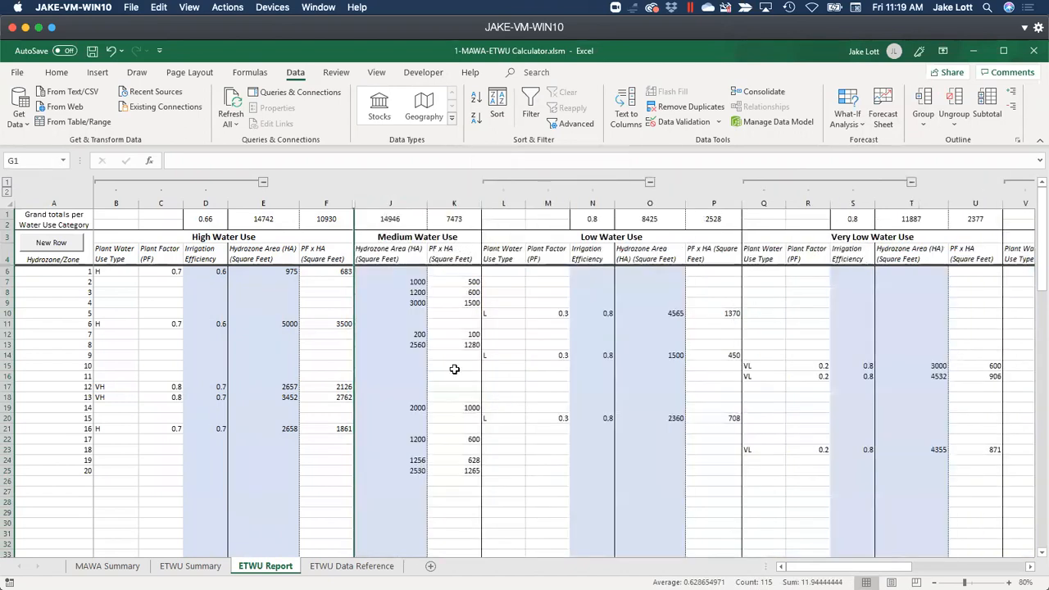
Step: Collapse and re-expand the High Water Use column group on the ETWU Report sheet
click(451, 367)
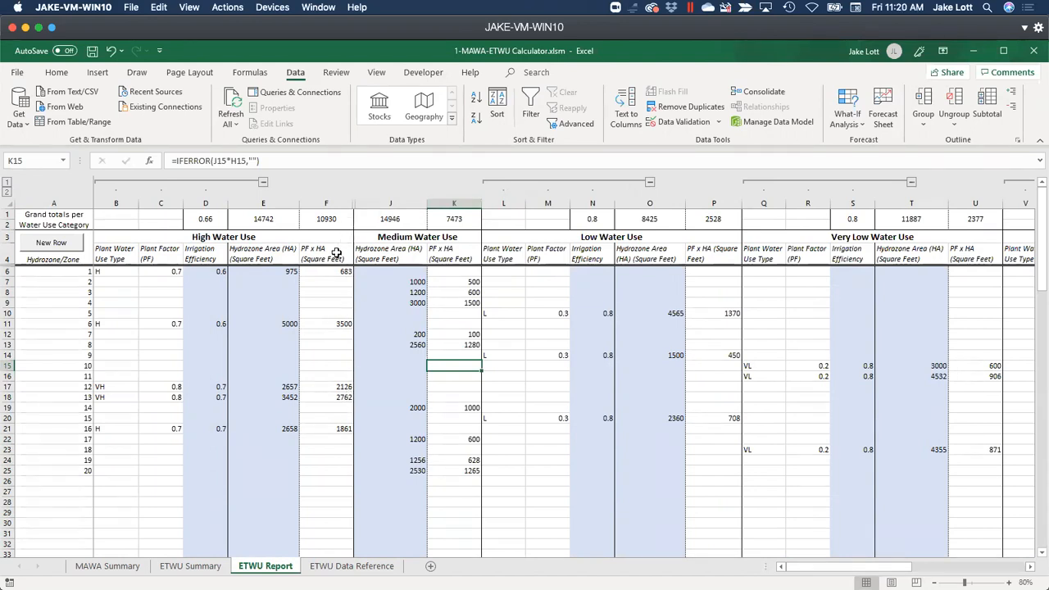
click(262, 183)
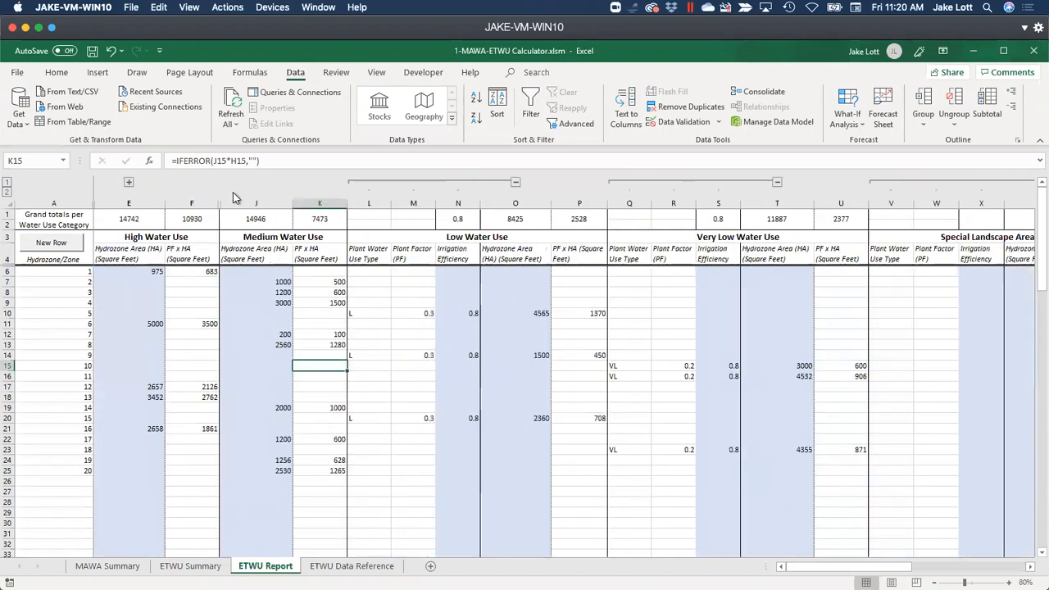
click(127, 183)
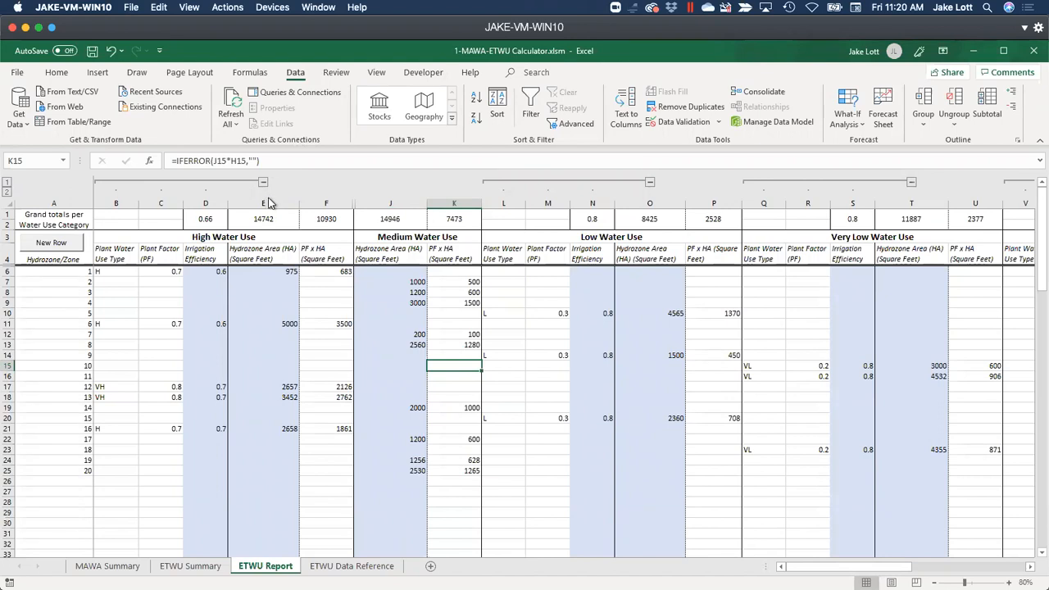
Step: Switch to the 2-Named Range-Watering Window Calcs workbook and look over the collapsed row groups on the Mainline Window sheet
key(alt+Tab)
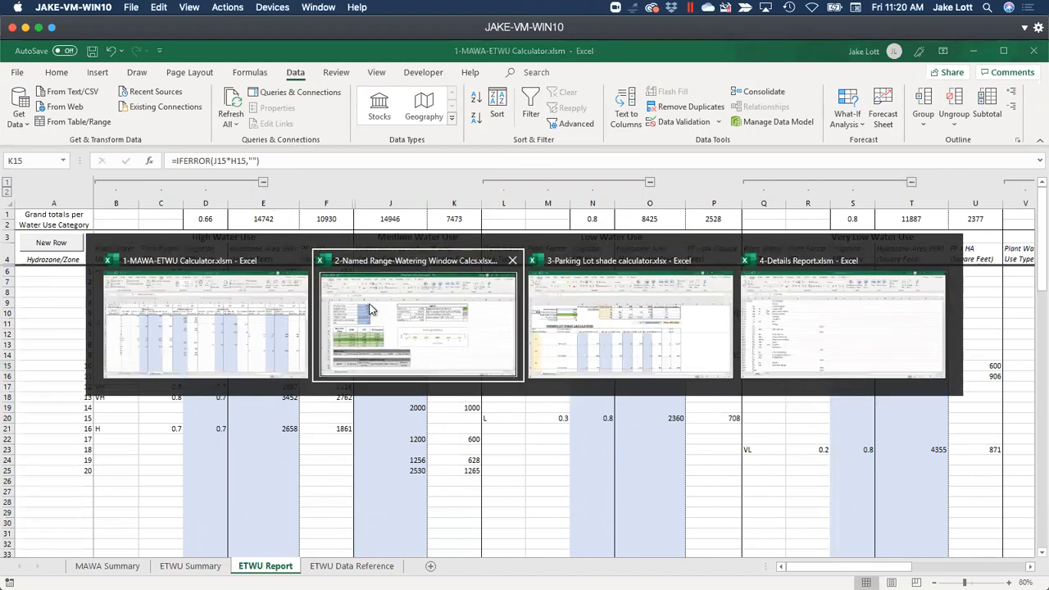
scroll(176, 277, down, 6)
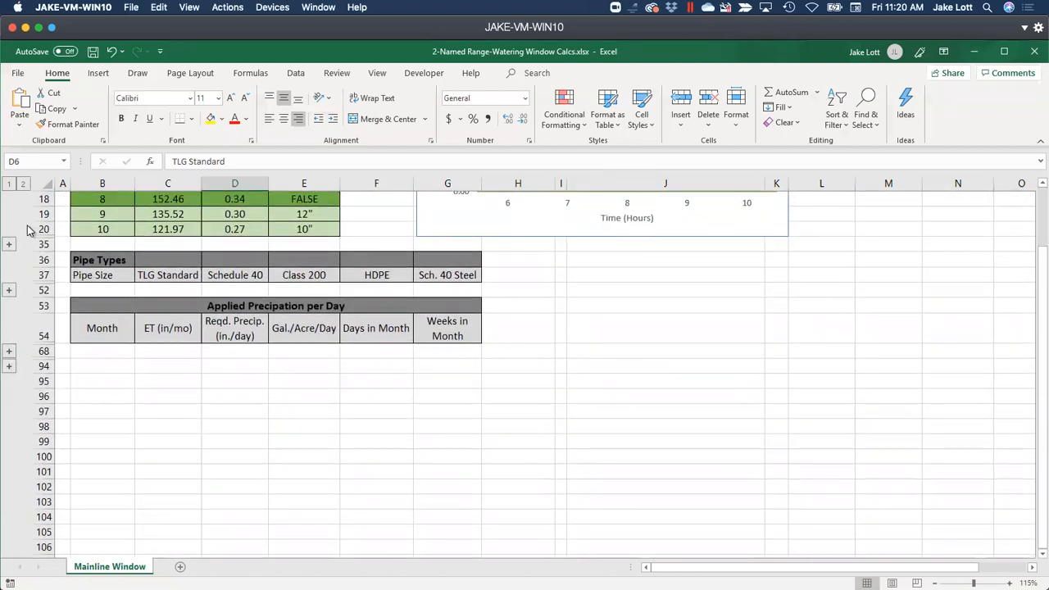
scroll(36, 252, up, 1)
scroll(34, 253, up, 5)
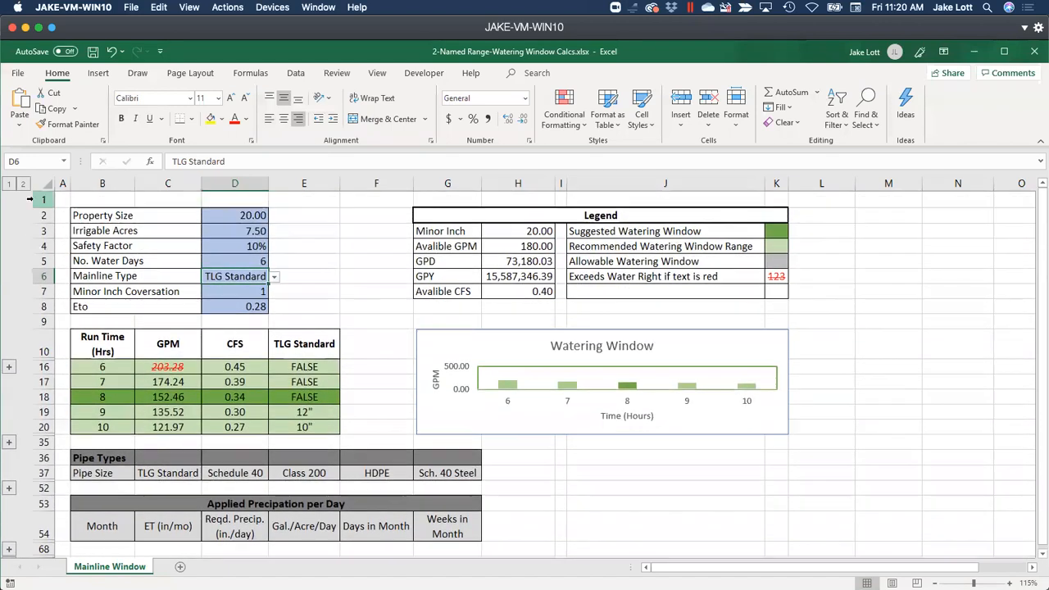
scroll(24, 328, down, 8)
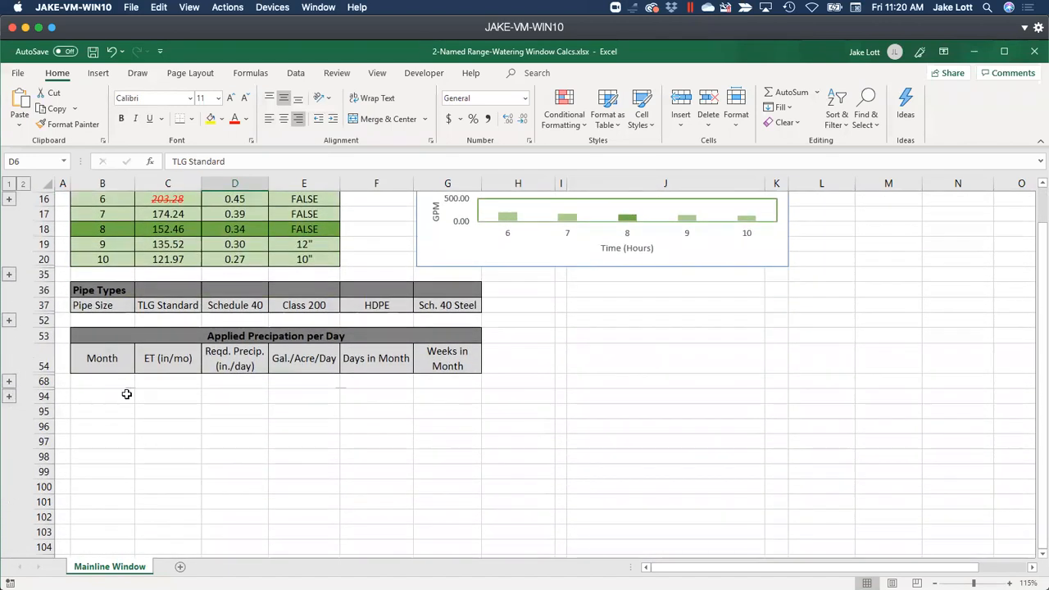
Step: Expand the last collapsed row group and ungroup rows 69 through 93
click(10, 399)
scroll(205, 382, up, 4)
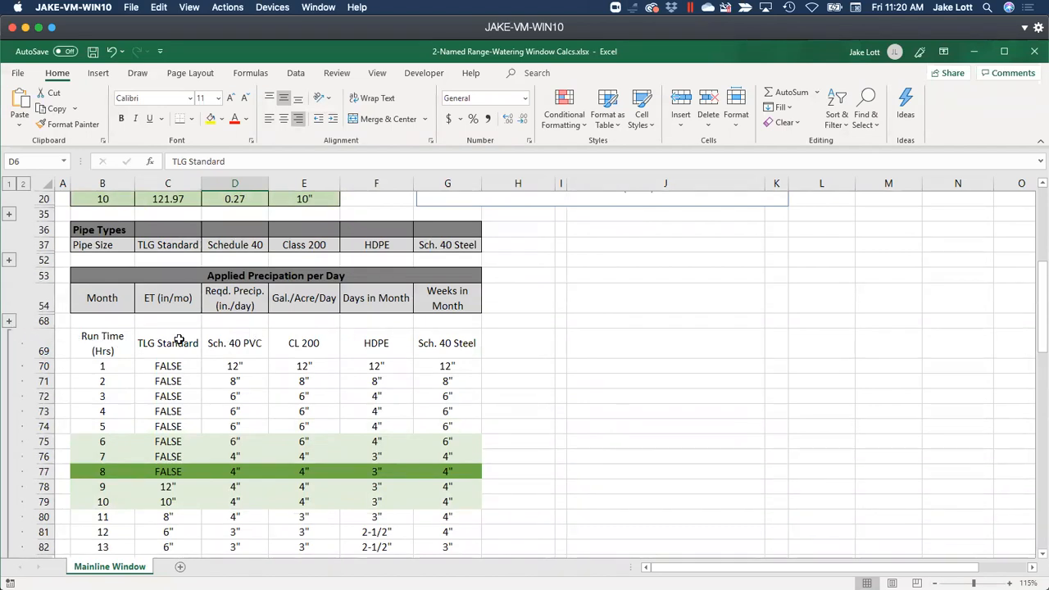
drag(41, 343, 49, 484)
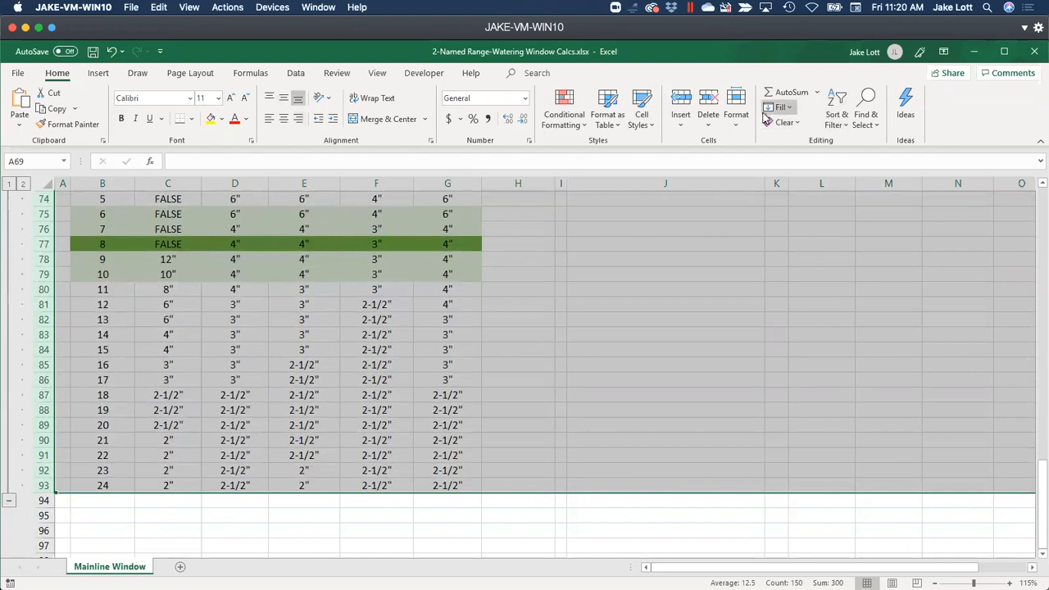
scroll(762, 119, down, 5)
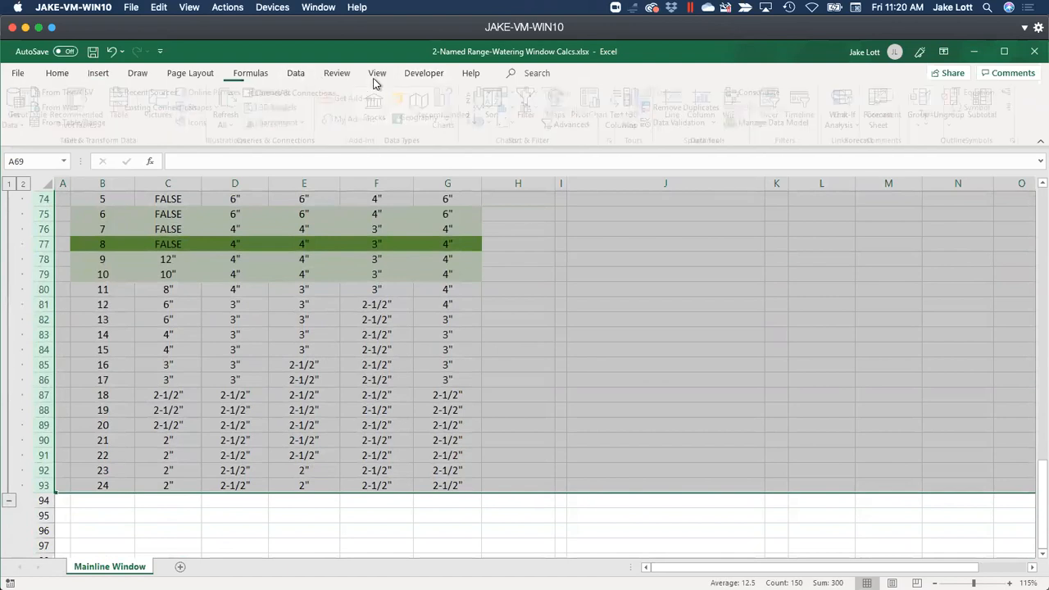
scroll(49, 394, up, 5)
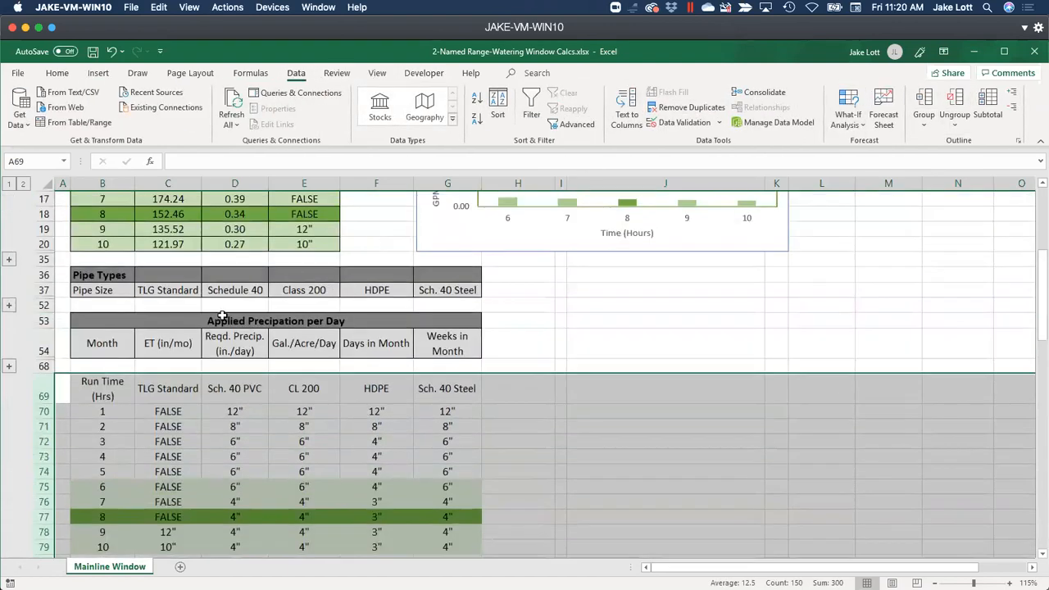
Step: Group rows 70 through 93, leaving the Run Time header row out, and collapse the new group
drag(42, 409, 42, 516)
click(919, 106)
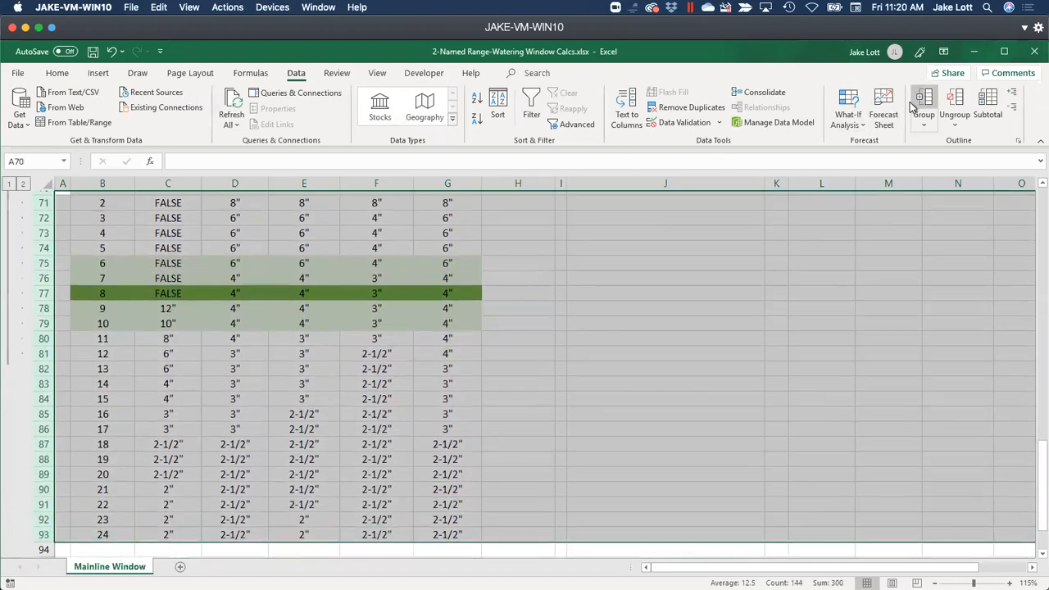
scroll(88, 364, up, 15)
scroll(33, 383, down, 5)
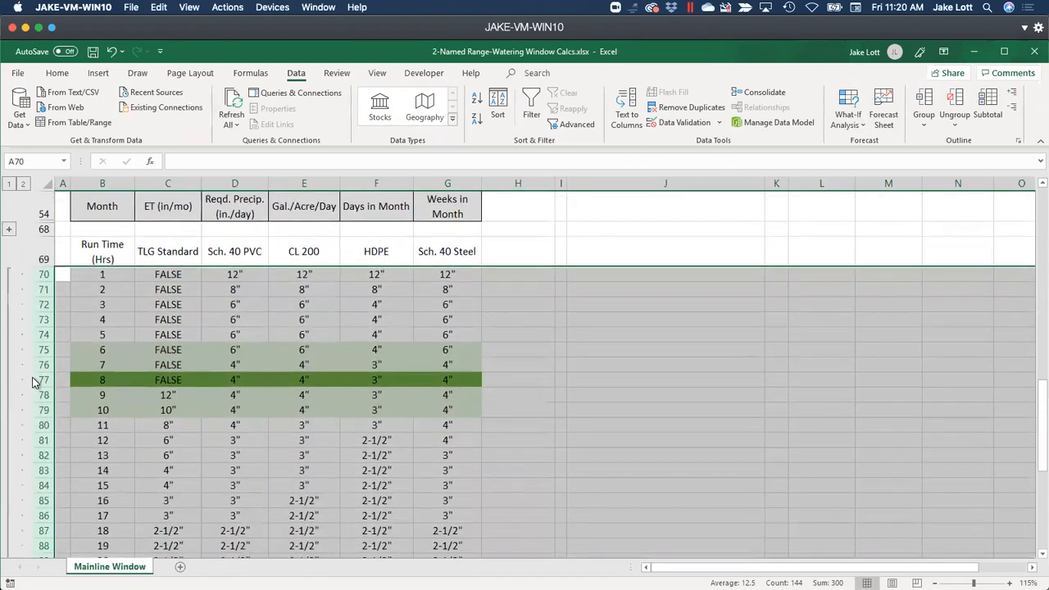
scroll(33, 383, down, 4)
click(9, 440)
scroll(117, 289, up, 4)
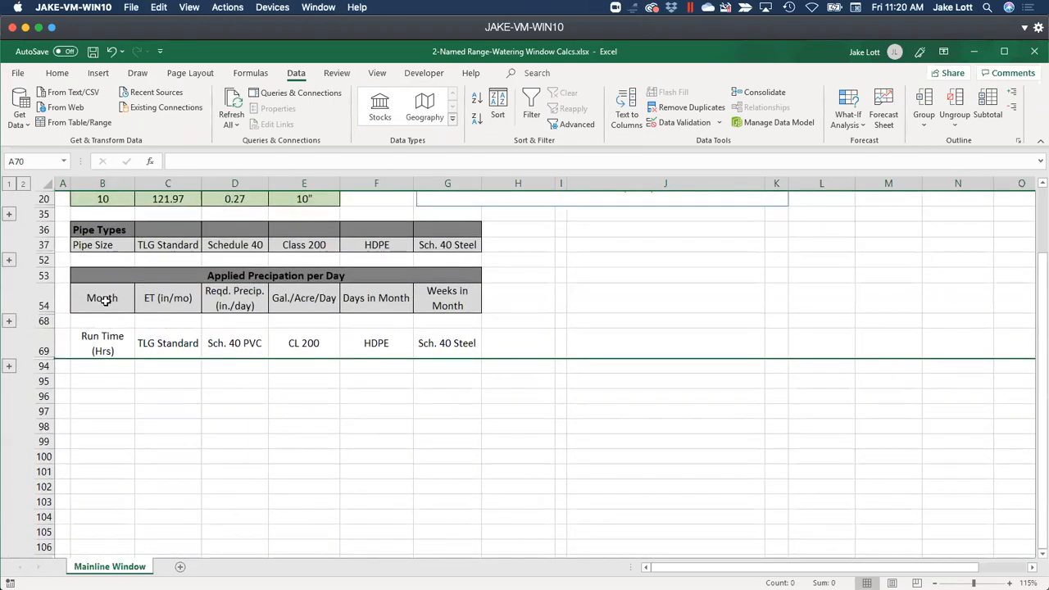
Step: Copy the formatting of the Month header cell B54 onto the Run Time header row B69:G69 with Format Painter
click(98, 297)
click(57, 73)
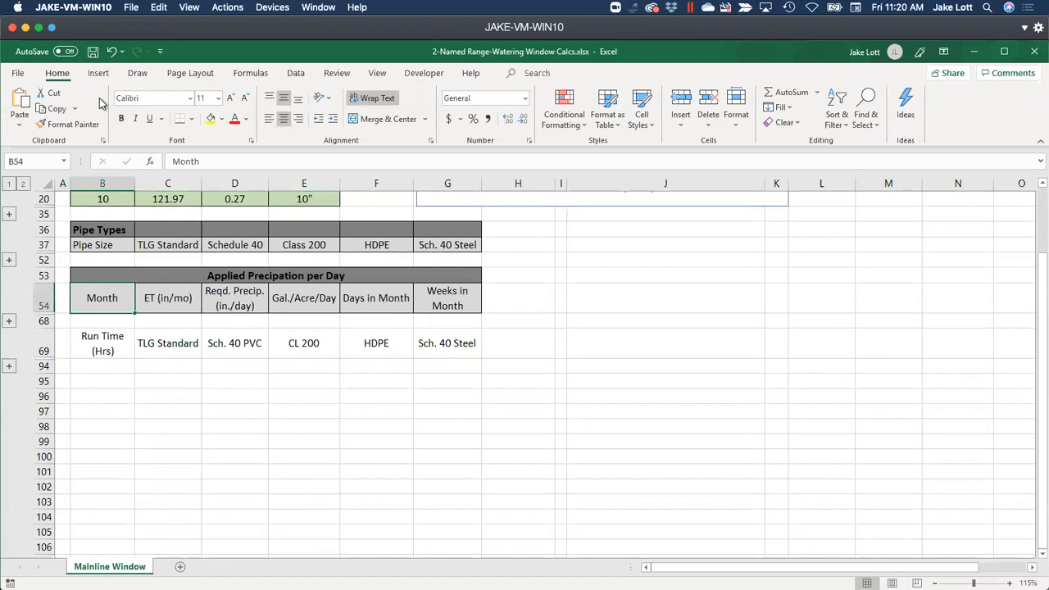
double_click(73, 124)
drag(103, 344, 444, 344)
key(Escape)
click(237, 385)
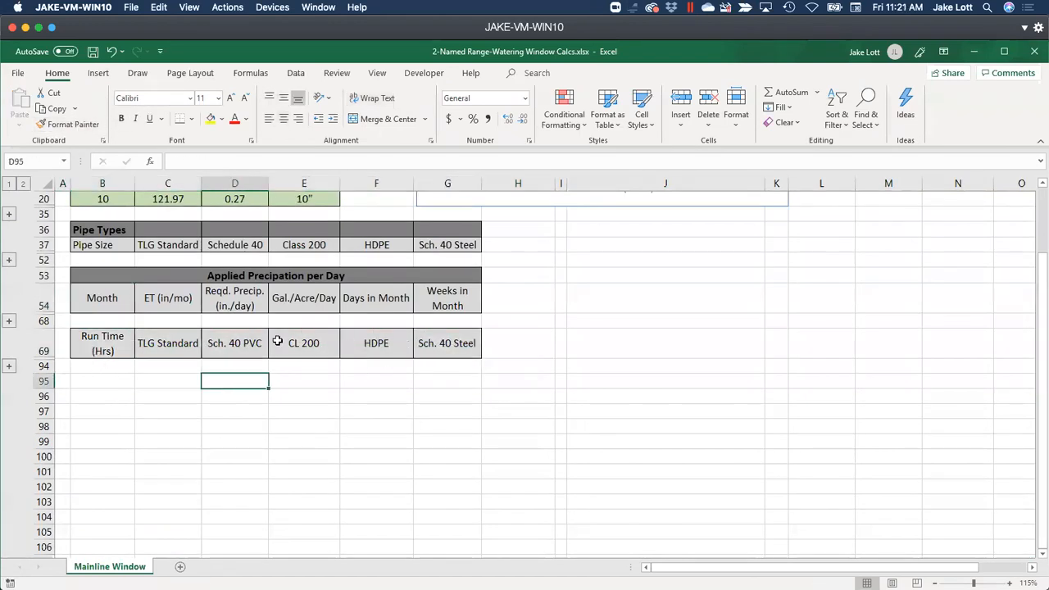
Step: Expand the Run Time row group, and collapse all row groups to outline level 1
click(8, 370)
scroll(28, 372, up, 5)
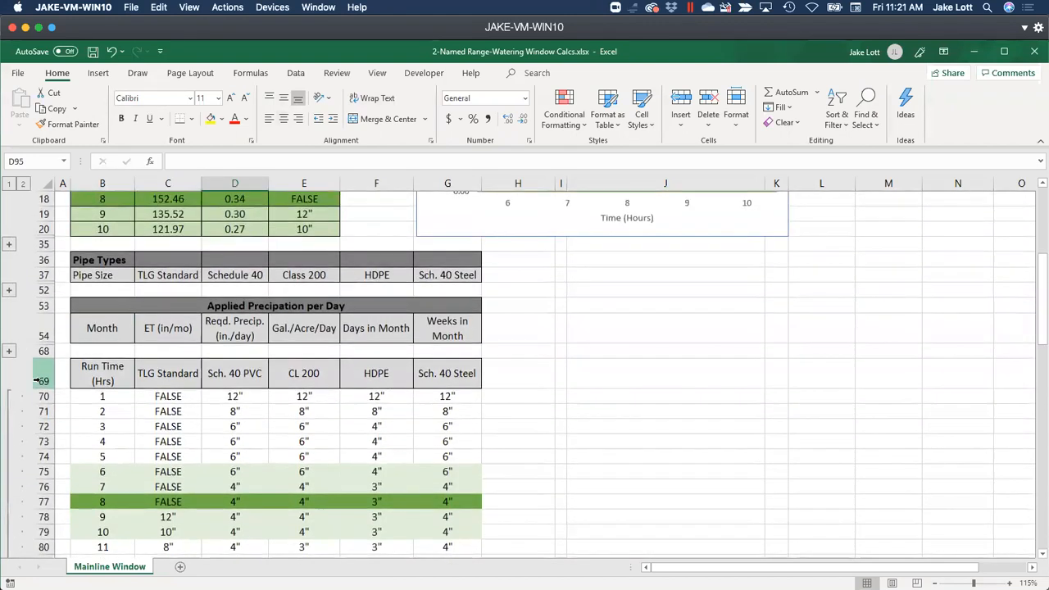
click(8, 183)
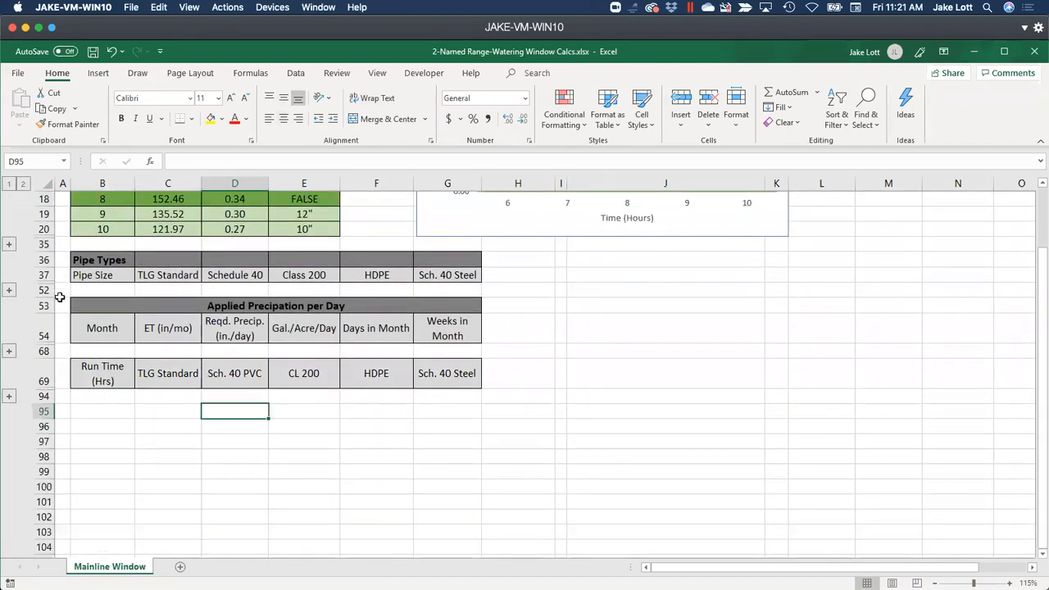
scroll(129, 297, up, 5)
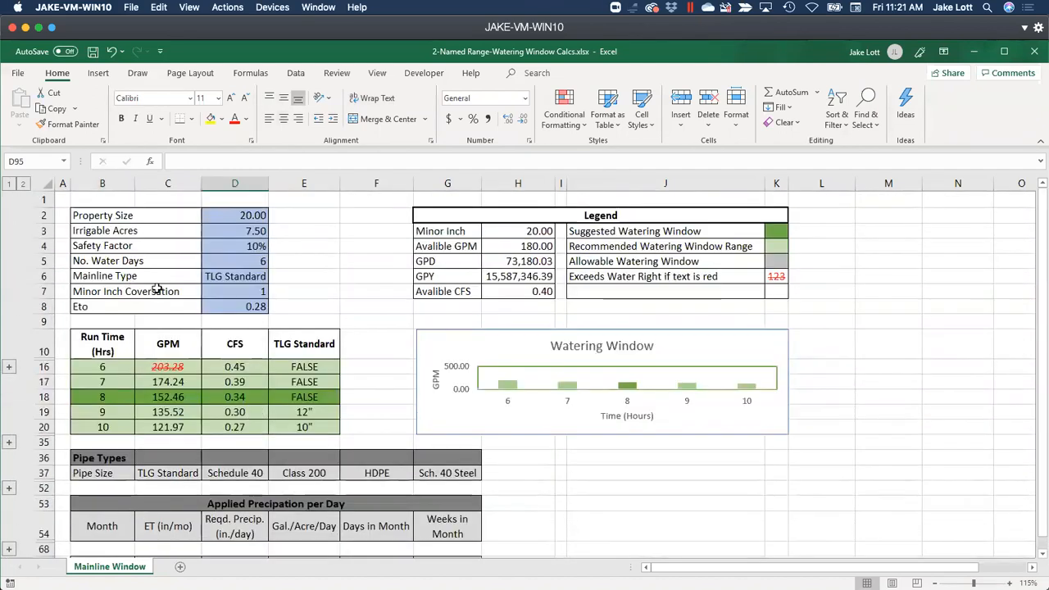
Step: Try the Mainline Type list in D6 by choosing HDPE and switching back to TLG Standard
click(231, 277)
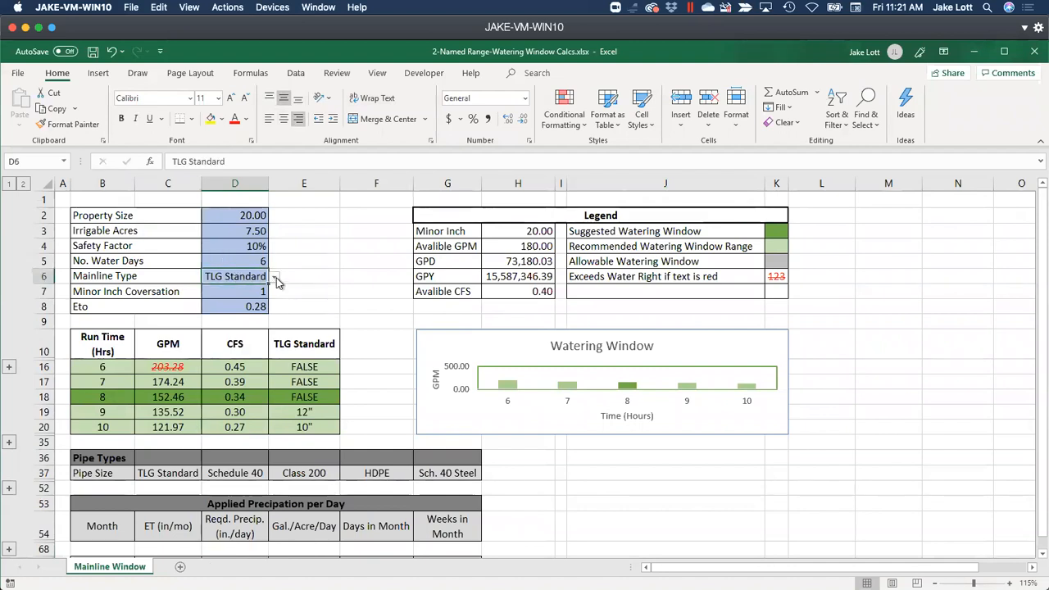
click(275, 277)
click(217, 320)
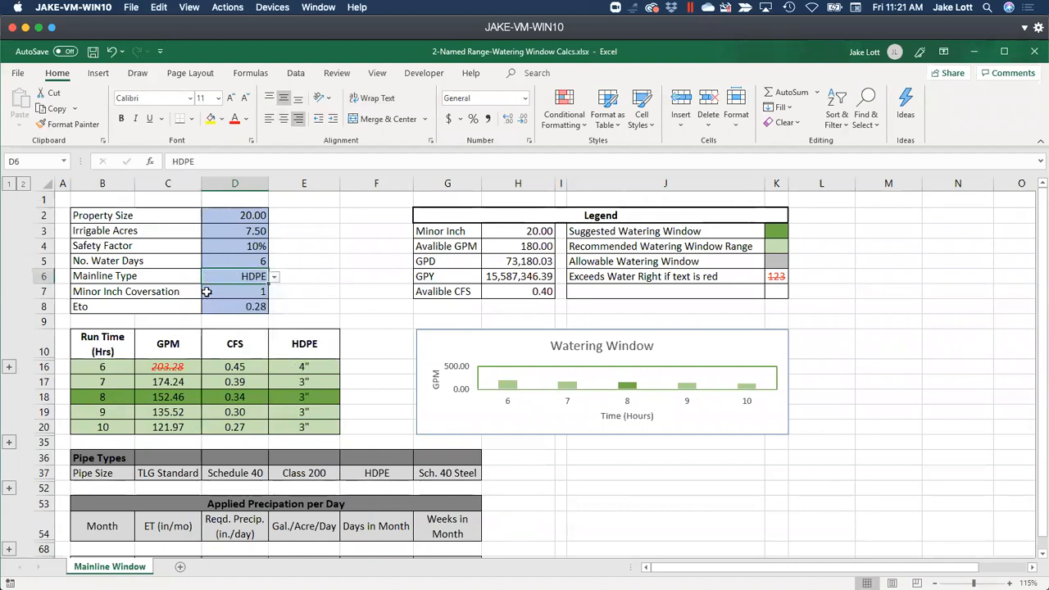
click(274, 279)
click(236, 289)
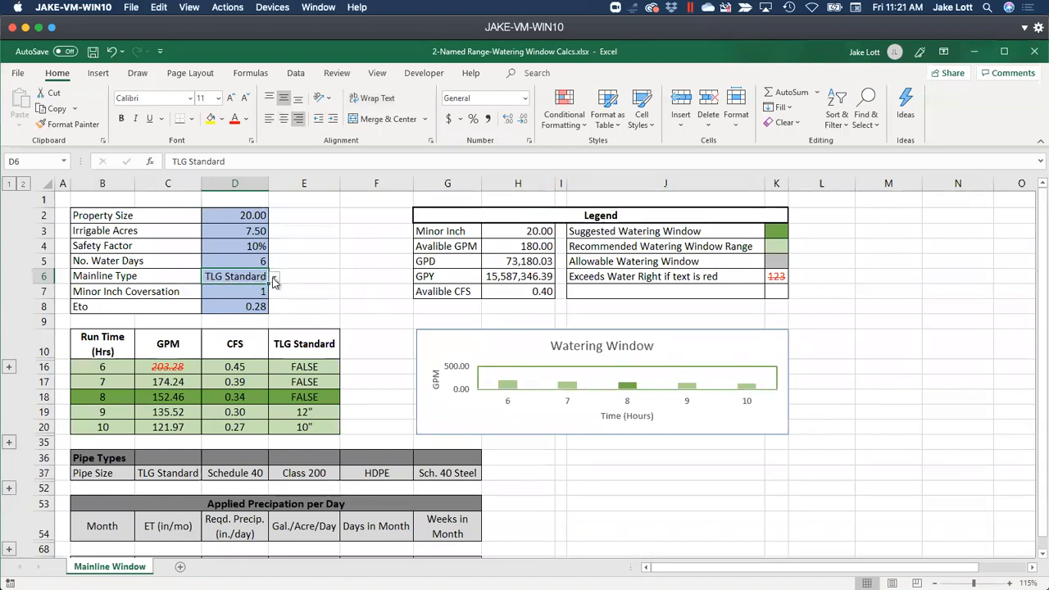
click(274, 277)
click(275, 279)
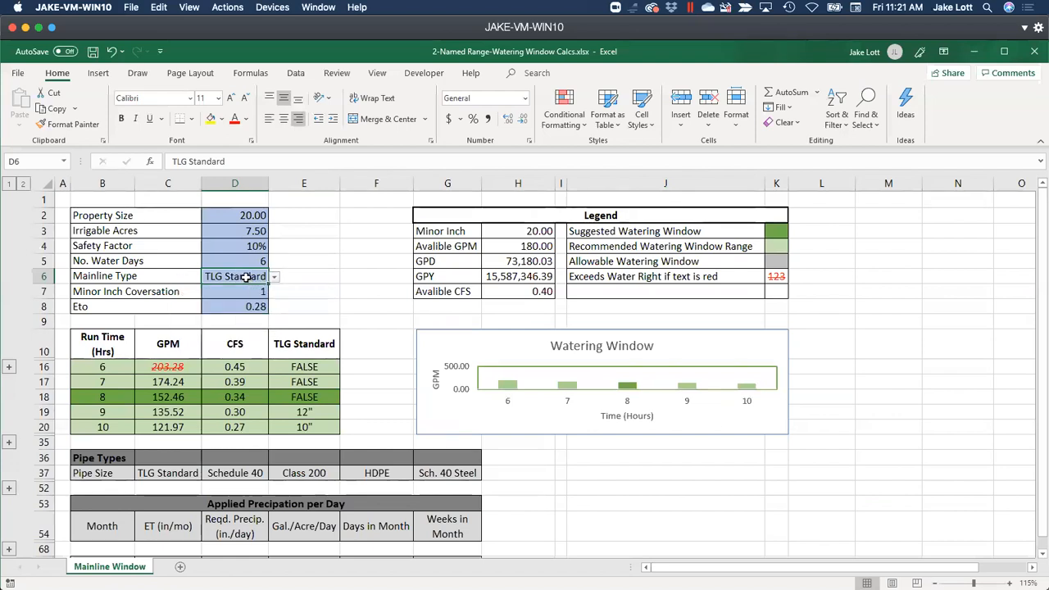
Step: Open Data Validation for the Mainline Type cell D6 and review its allowed types, input message and error alert options
click(296, 73)
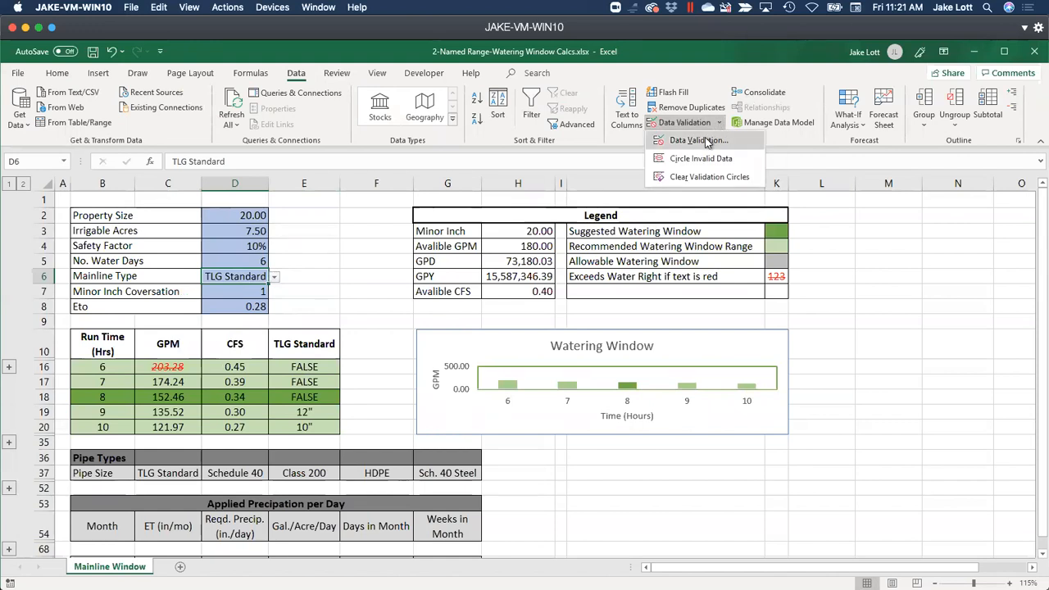
click(698, 140)
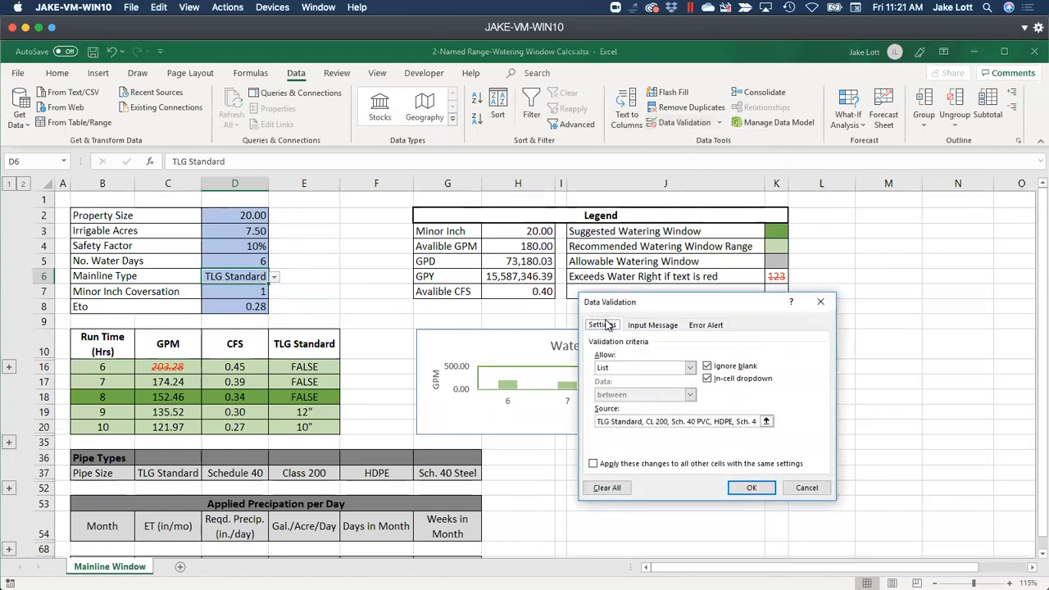
click(690, 368)
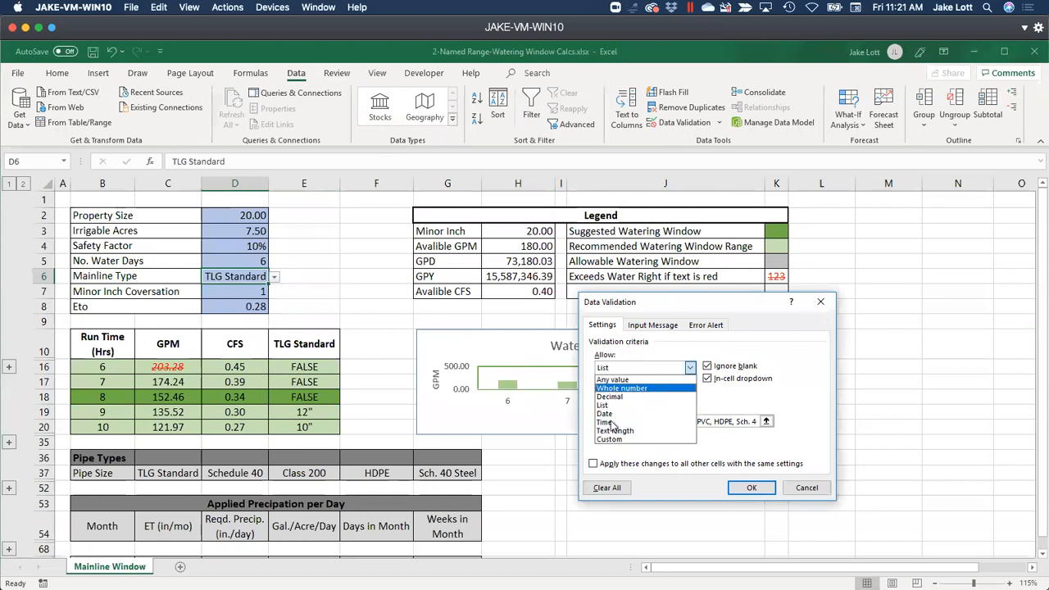
click(664, 358)
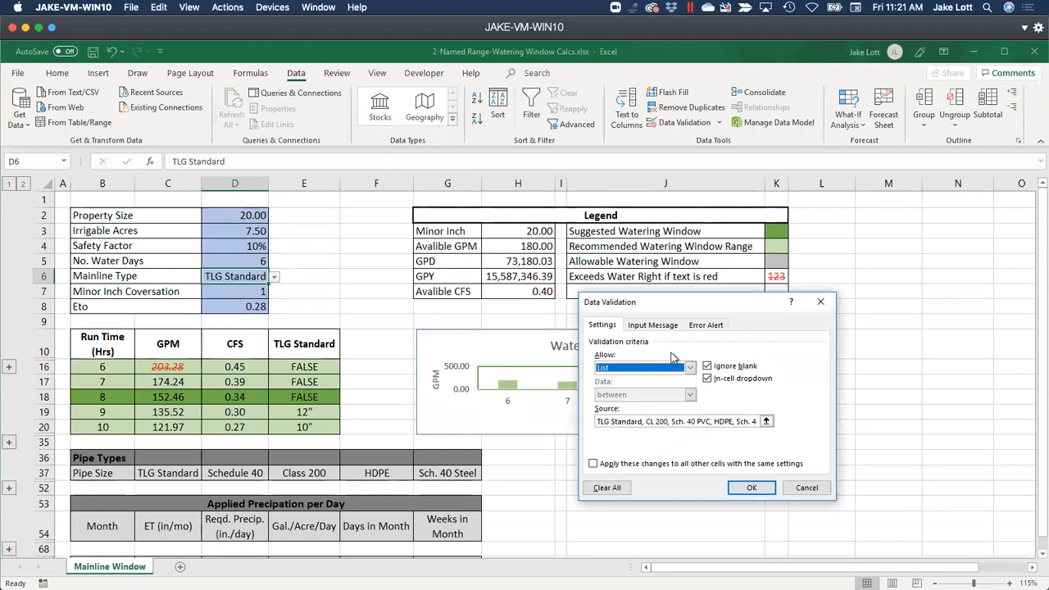
click(647, 330)
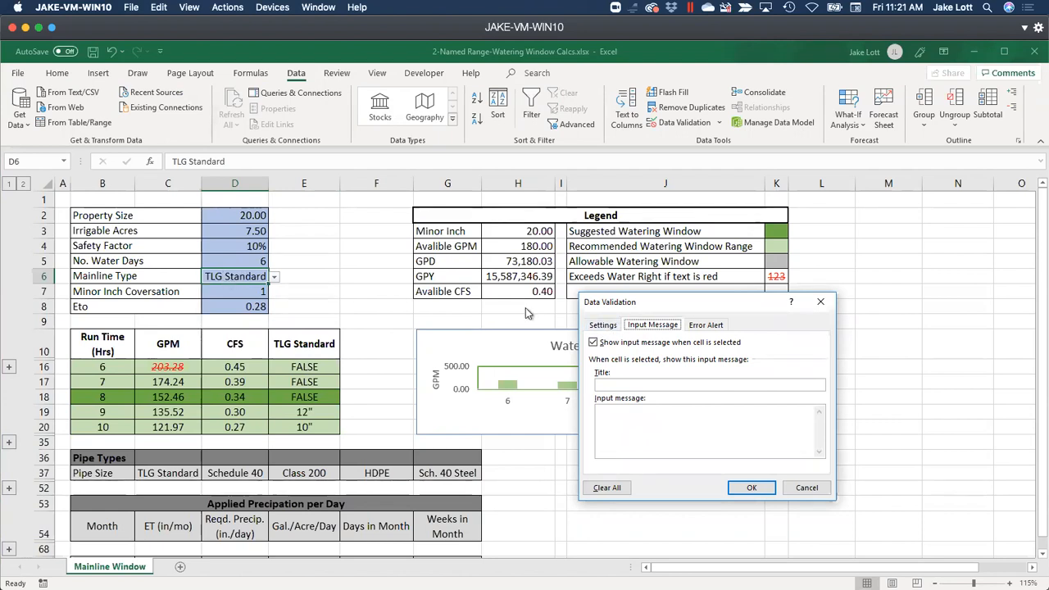
click(702, 326)
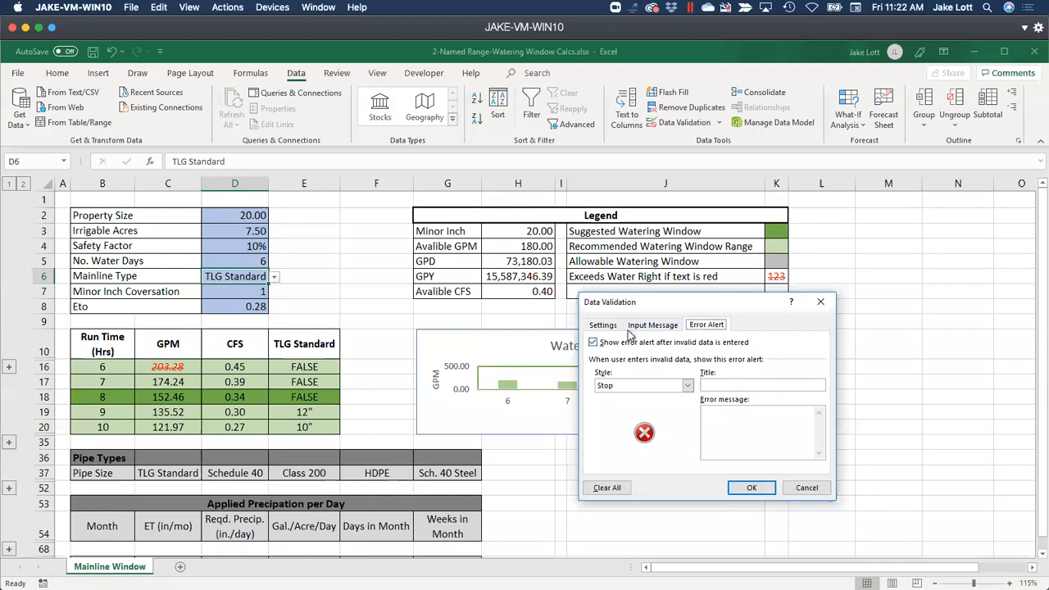
click(602, 326)
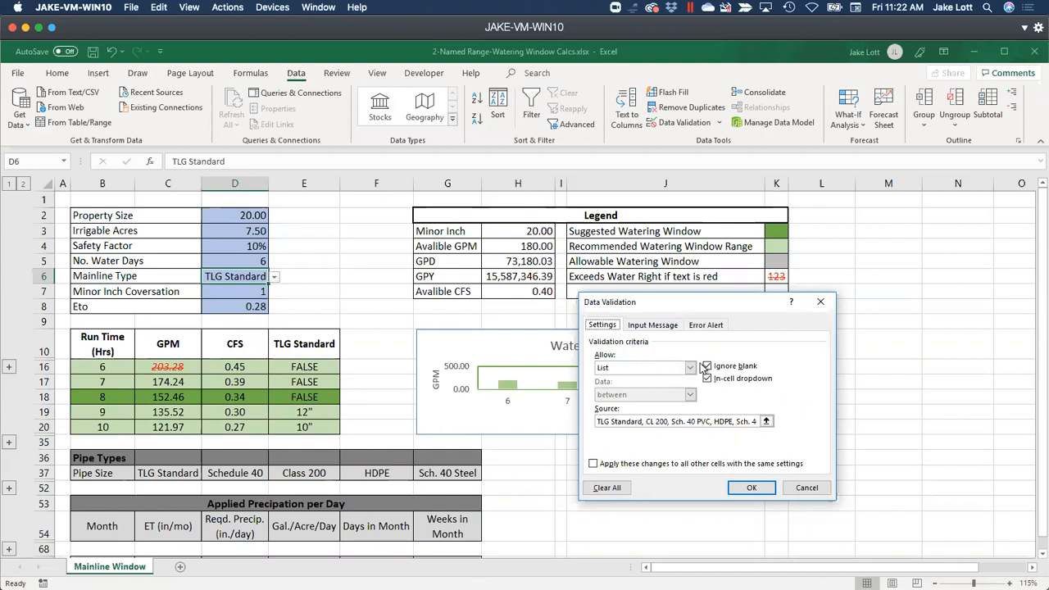
Step: Examine the comma-separated list source of the Mainline Type validation and close the Data Validation dialog
click(605, 422)
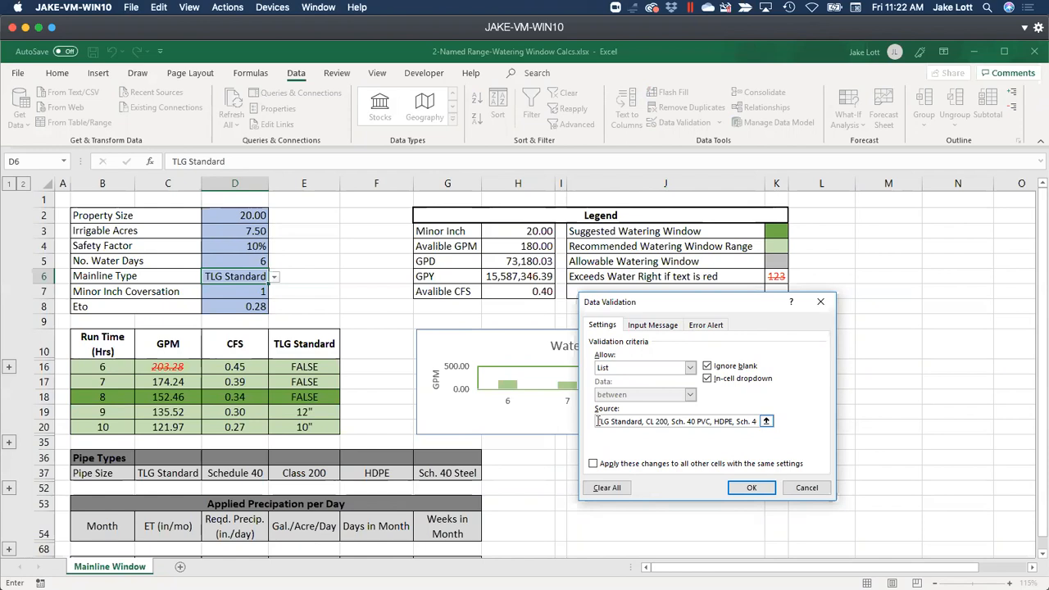
drag(597, 421, 719, 425)
click(627, 421)
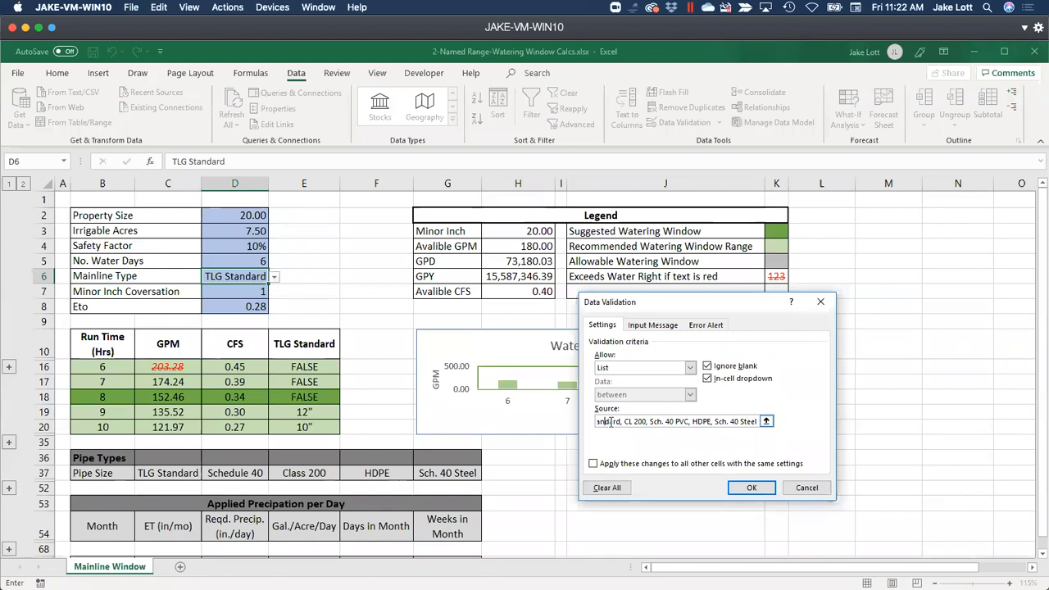
key(shift+Home)
click(611, 421)
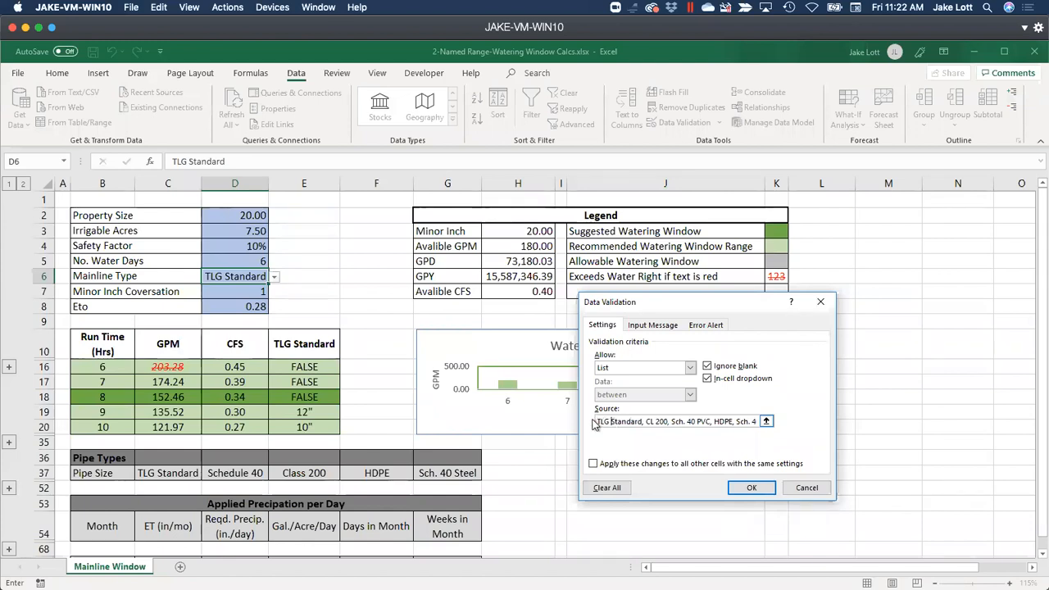
drag(595, 424, 687, 423)
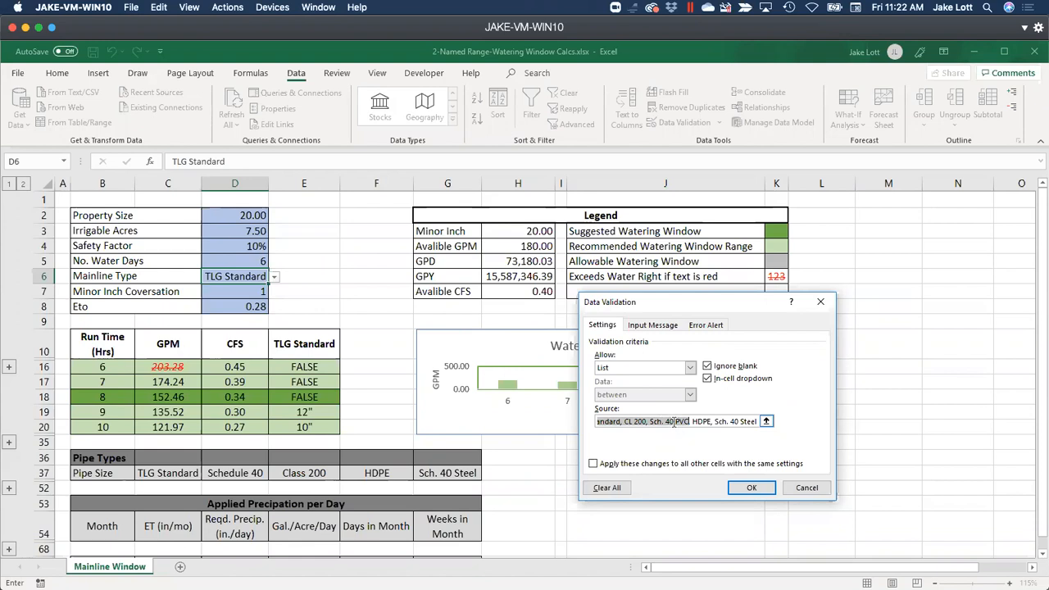
key(Return)
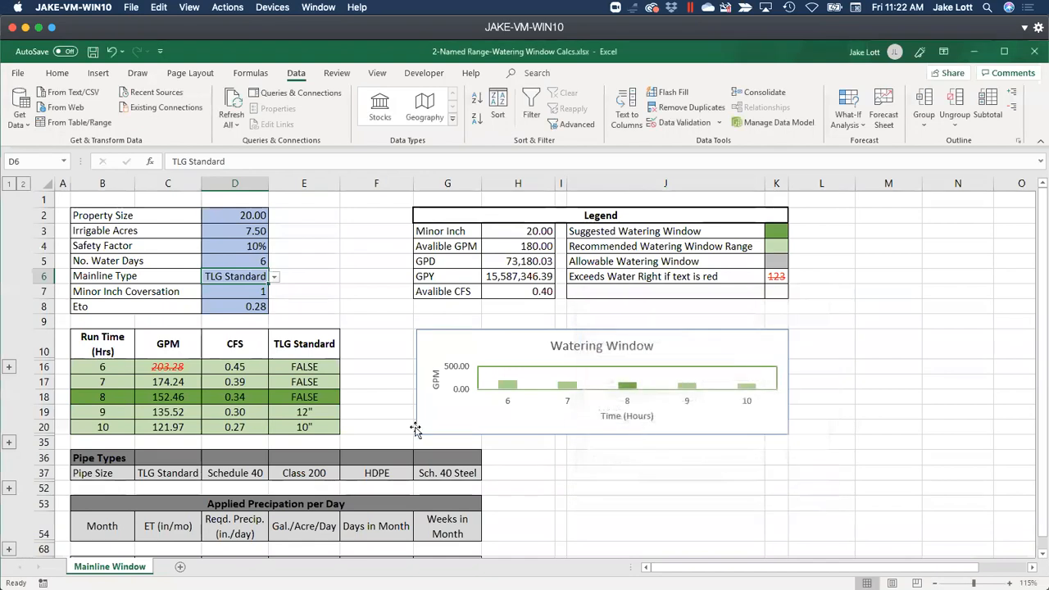
Step: Copy the pipe type headings in B37:G37 and add a new sheet named Data Validation
drag(127, 473, 453, 473)
key(ctrl+c)
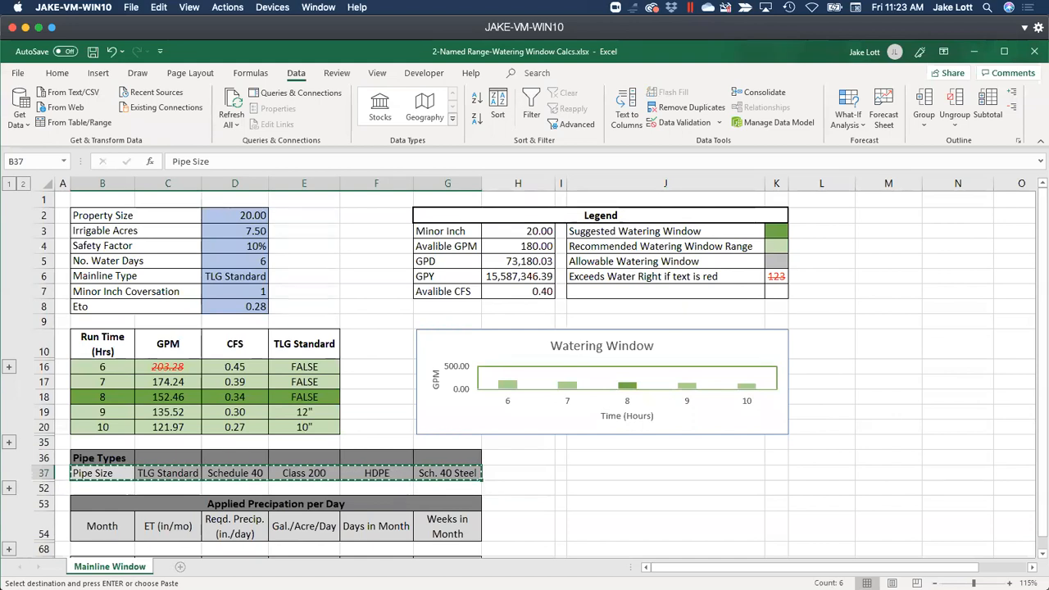
click(180, 566)
double_click(176, 566)
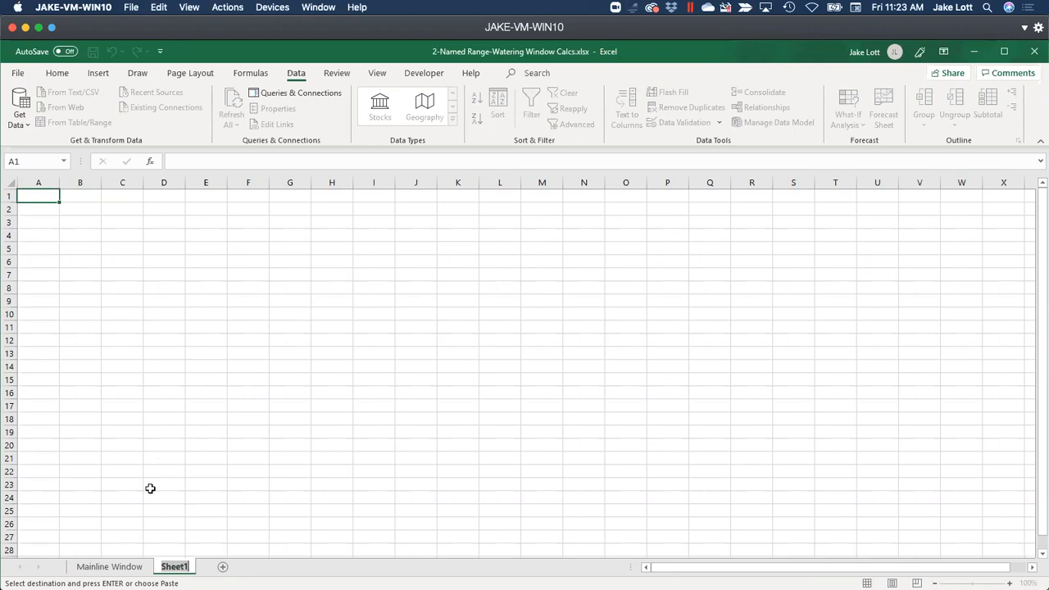
text(Data)
text(Validation)
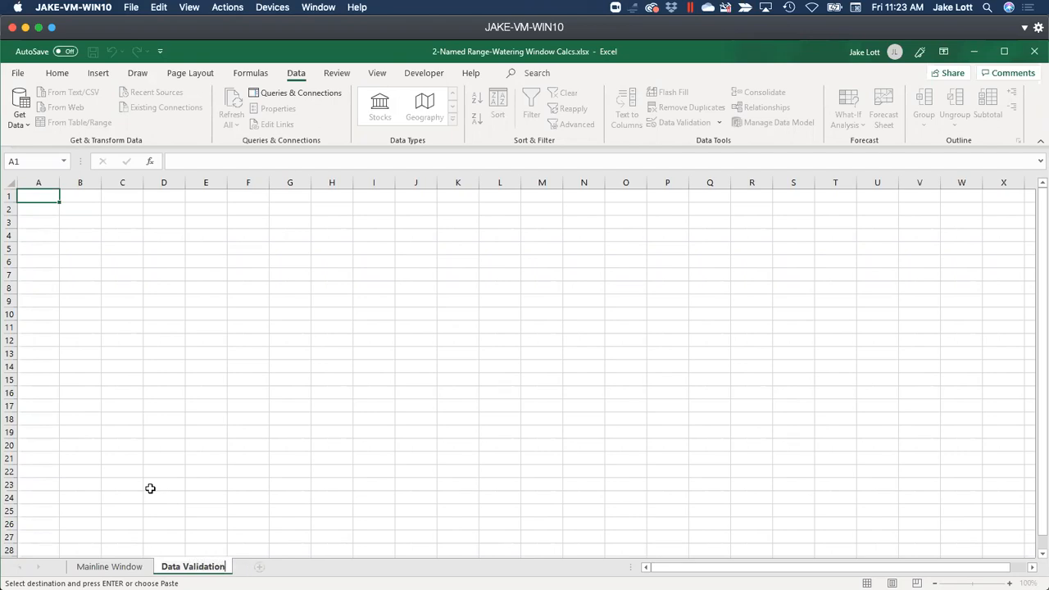
key(Return)
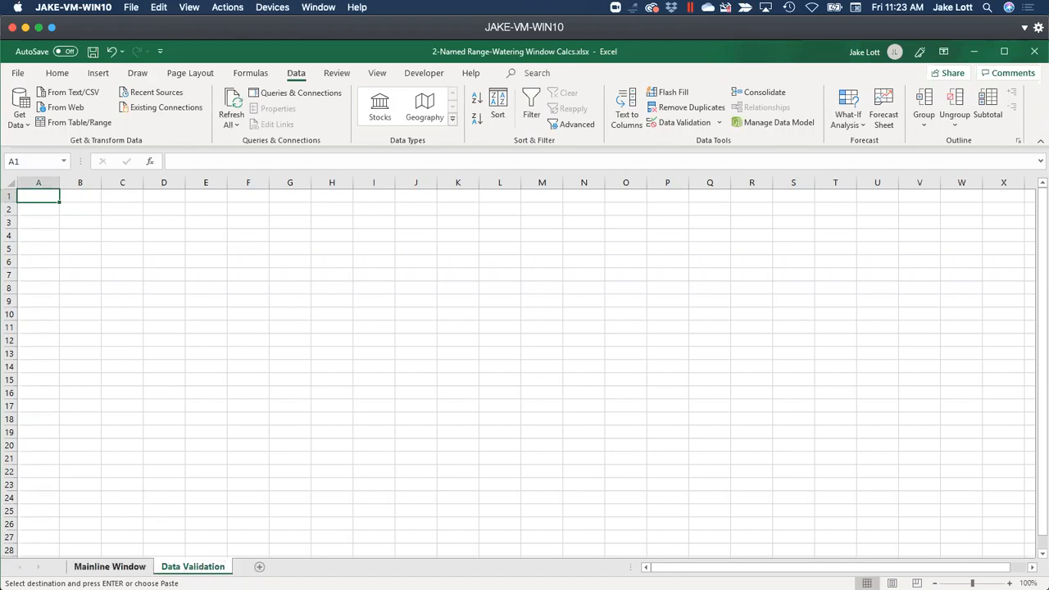
Step: Paste the copied headings transposed into A1 of the Data Validation sheet and fit column A to its contents
click(109, 566)
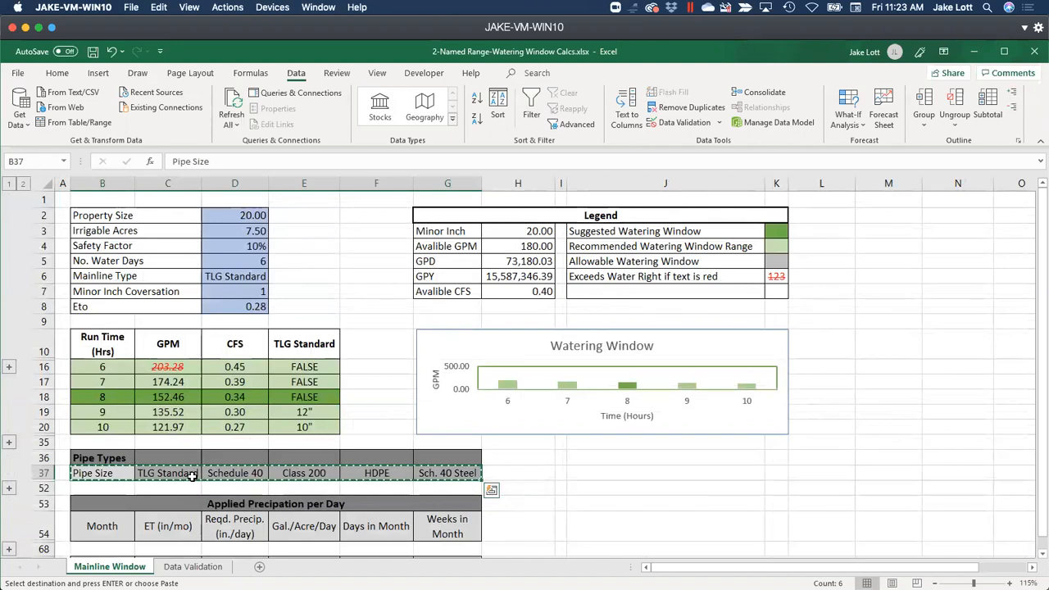
click(192, 566)
right_click(45, 198)
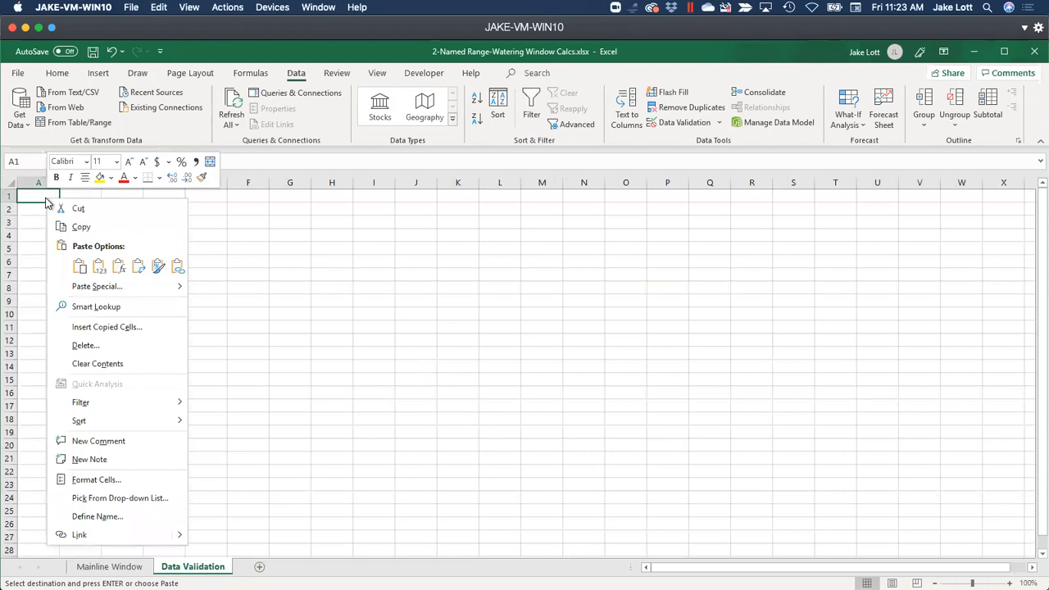
click(136, 267)
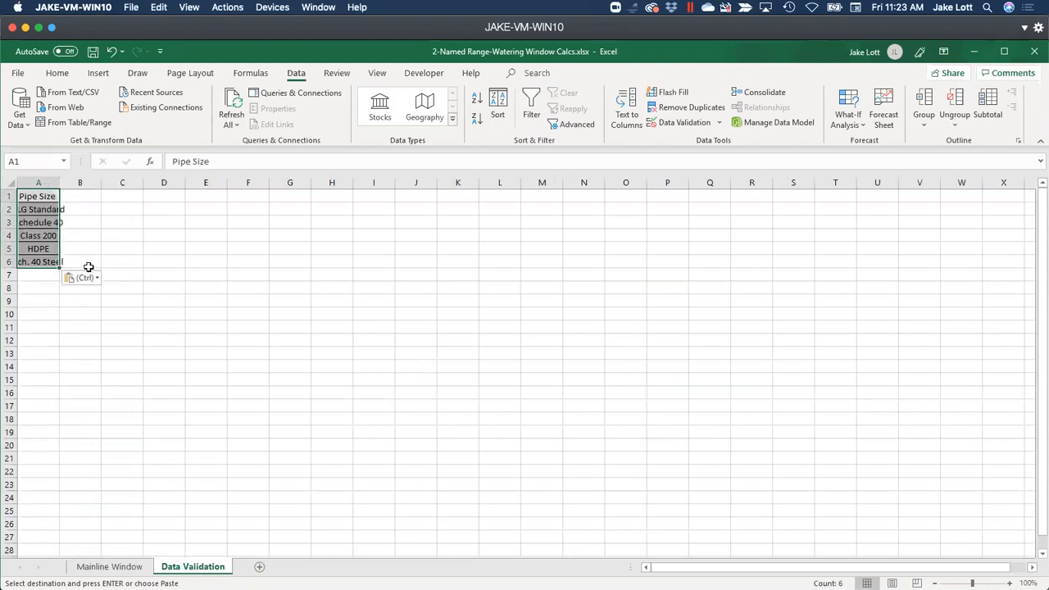
double_click(58, 181)
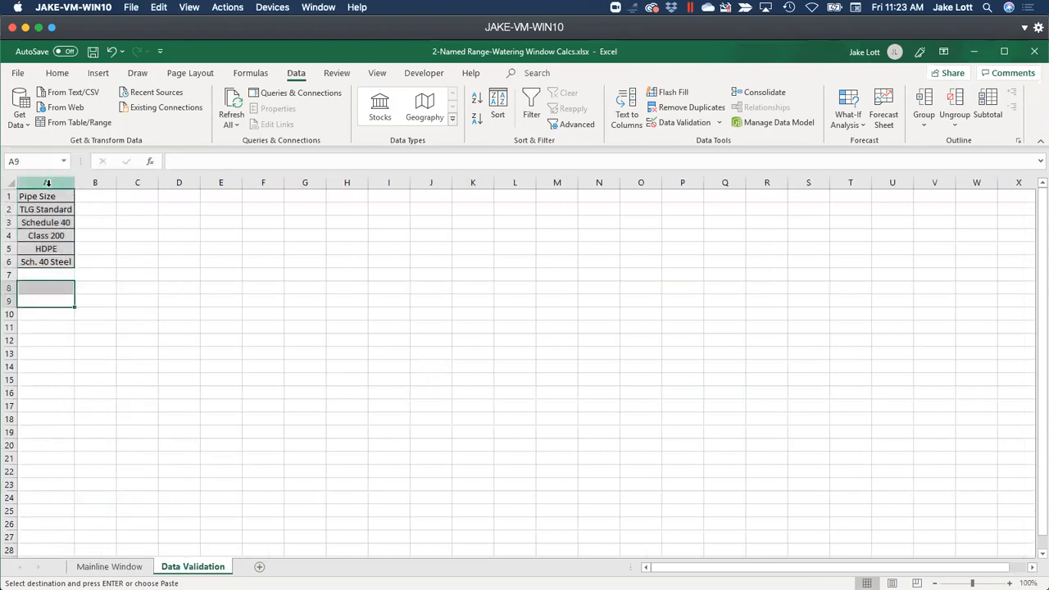
Step: Clear only the formatting from the pasted list in A1:A6, keeping its text
drag(47, 197, 55, 263)
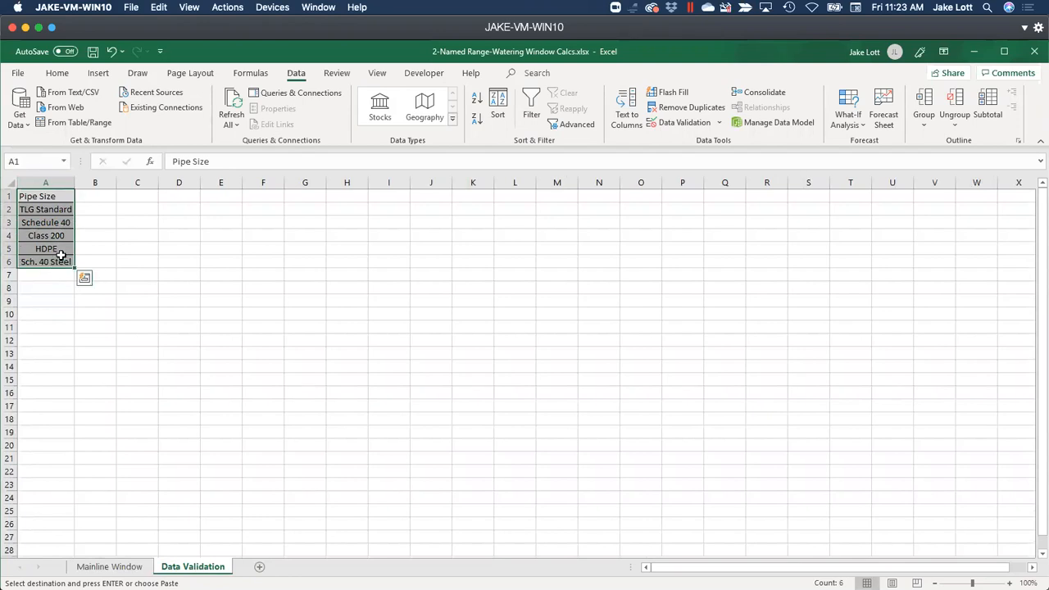
key(alt+h)
click(785, 121)
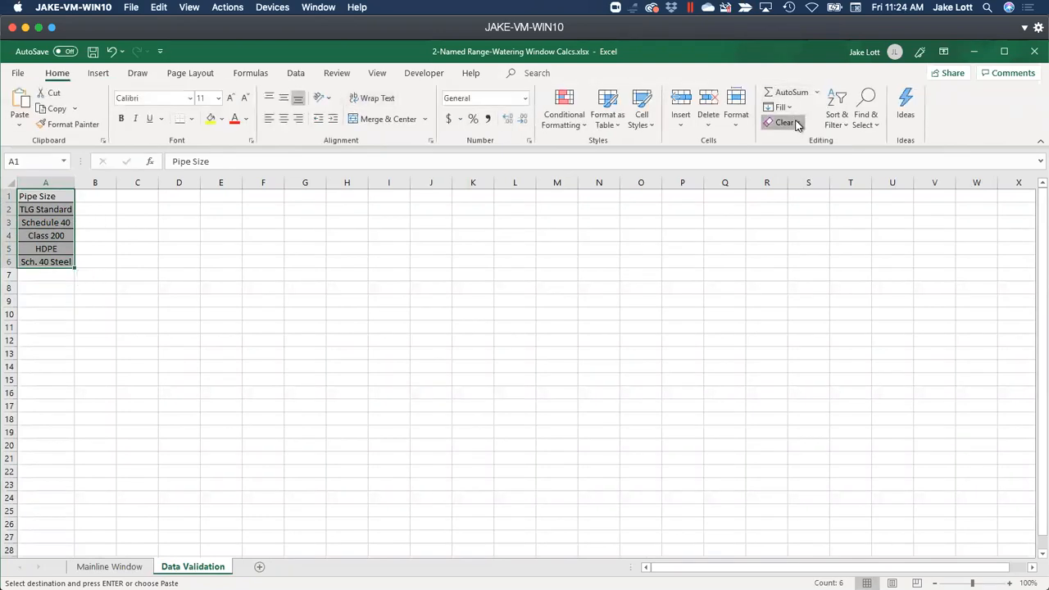
click(798, 141)
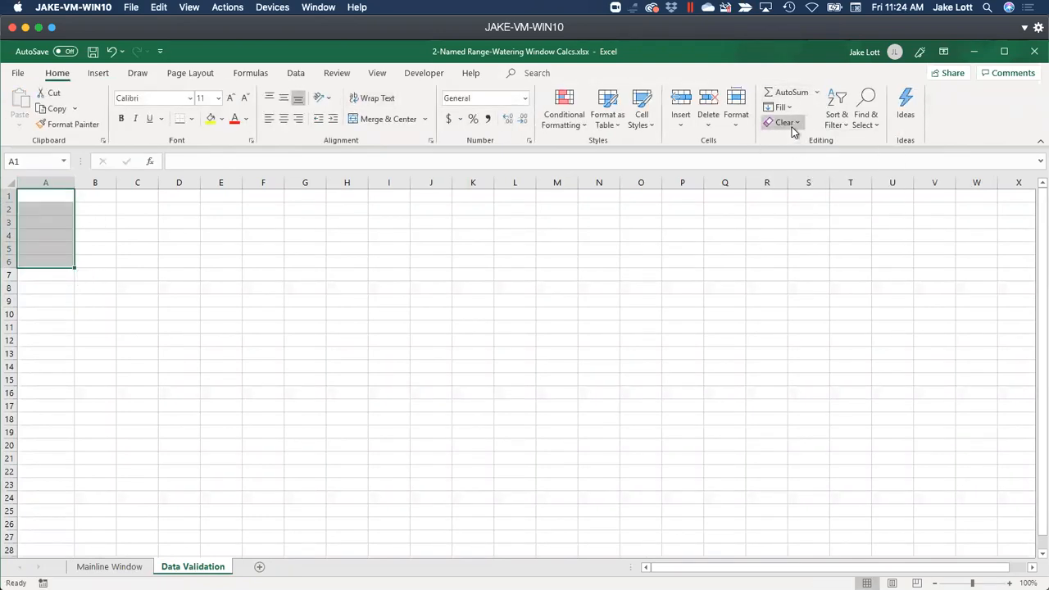
key(ctrl+z)
click(785, 122)
click(798, 154)
click(176, 296)
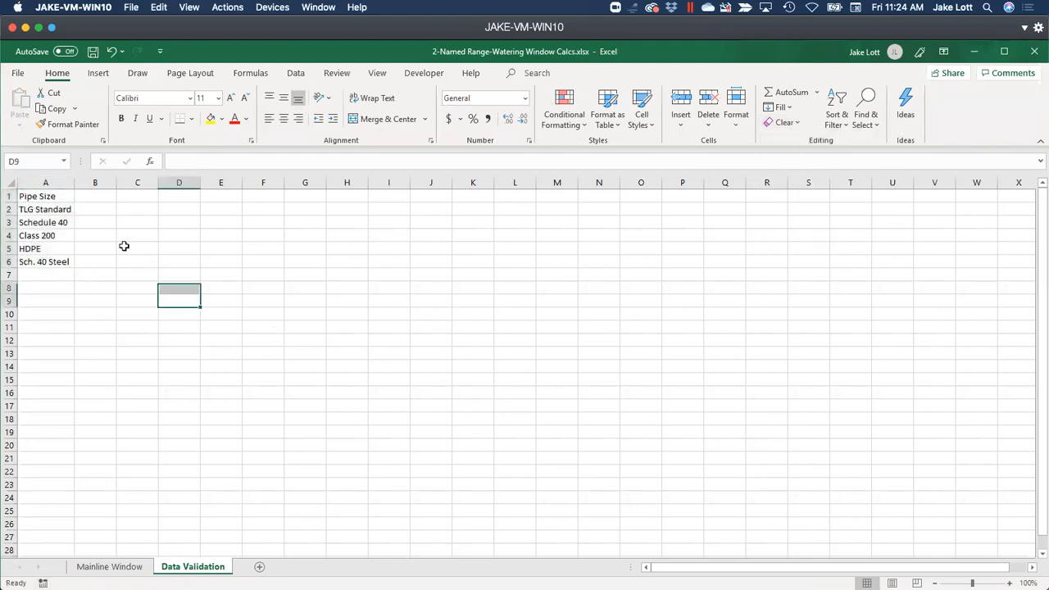
Step: Make the Pipe Size heading in A1 bold and underlined
click(31, 197)
click(120, 118)
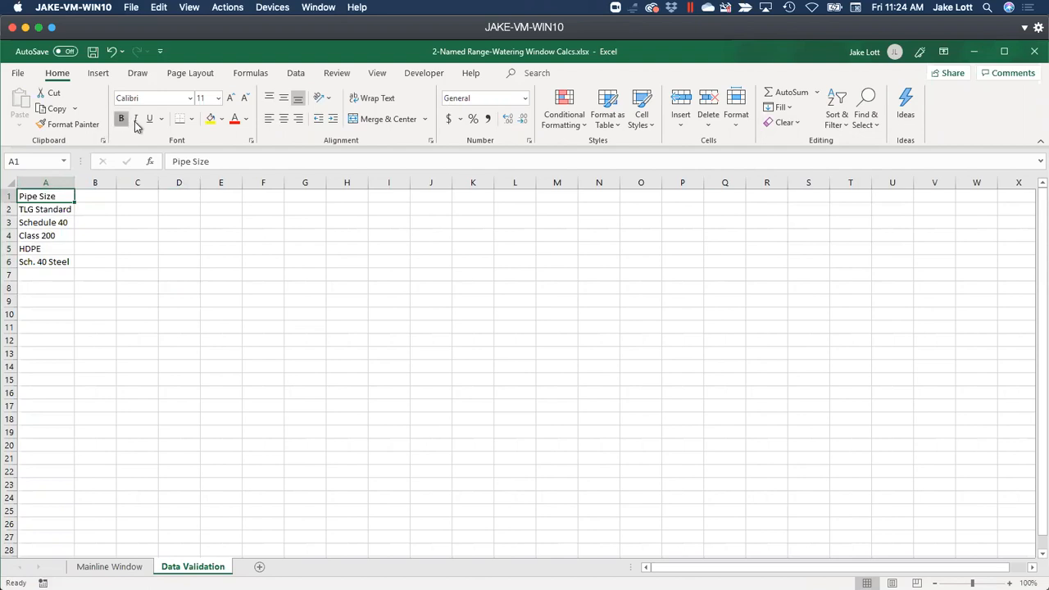
click(149, 120)
drag(127, 260, 124, 274)
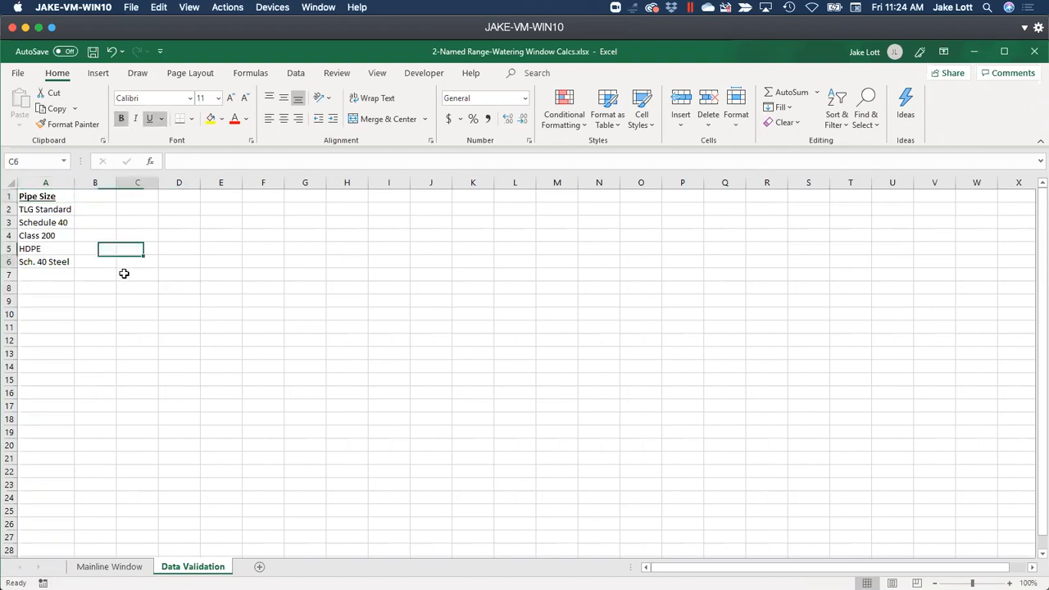
click(50, 261)
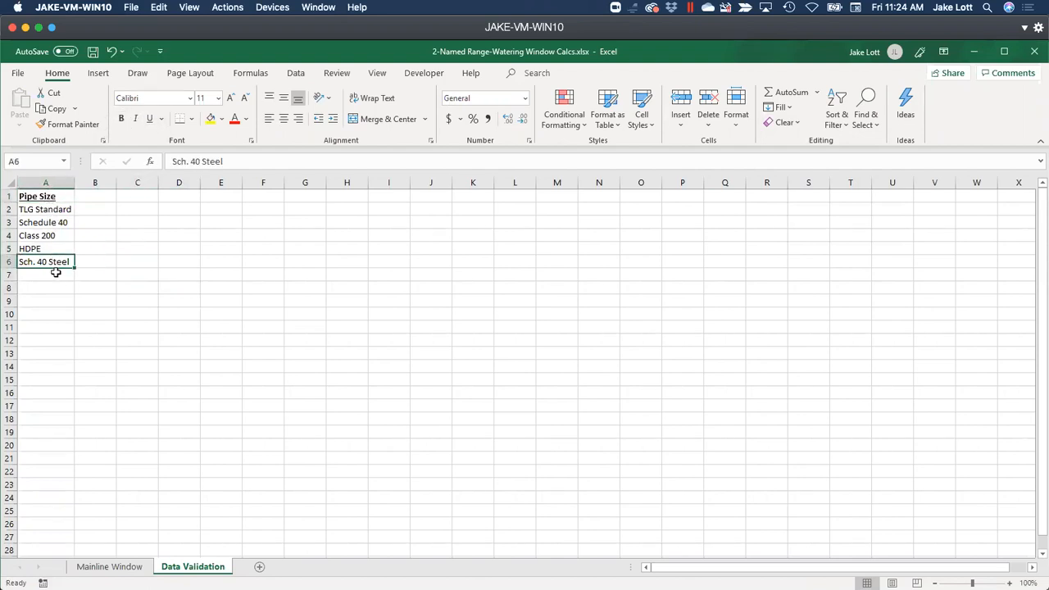
drag(46, 209, 55, 267)
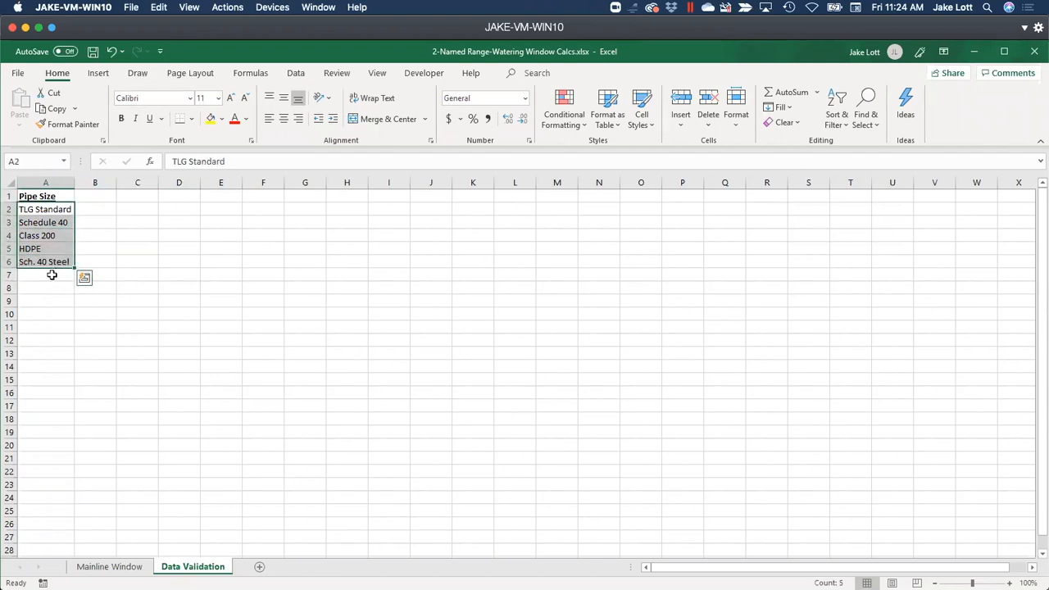
click(52, 273)
click(50, 255)
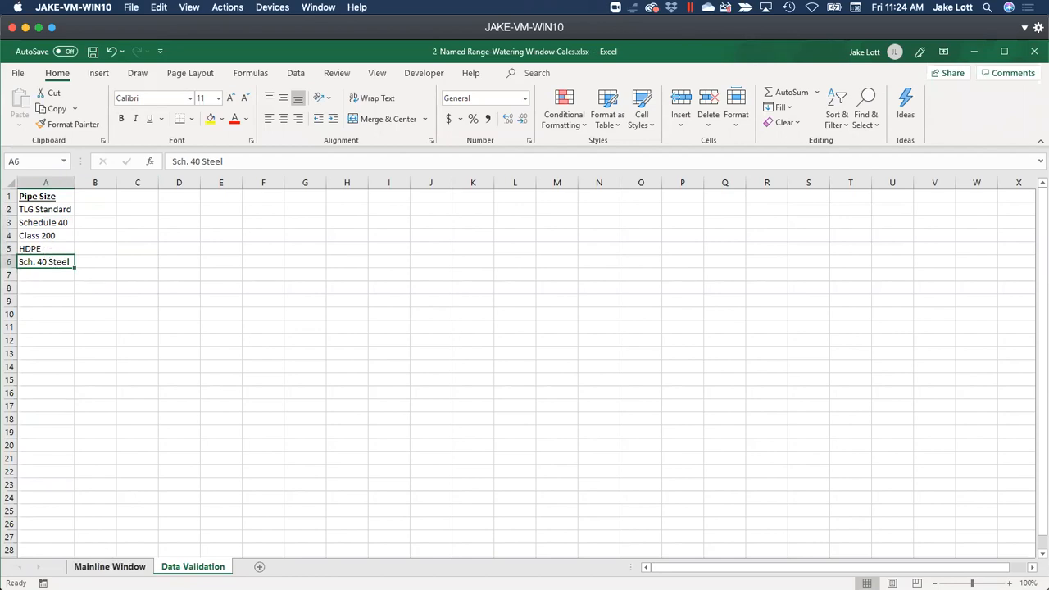
Step: Open the data validation of the Mainline Type cell D6 on the Mainline Window sheet and empty its list source
click(109, 566)
click(227, 276)
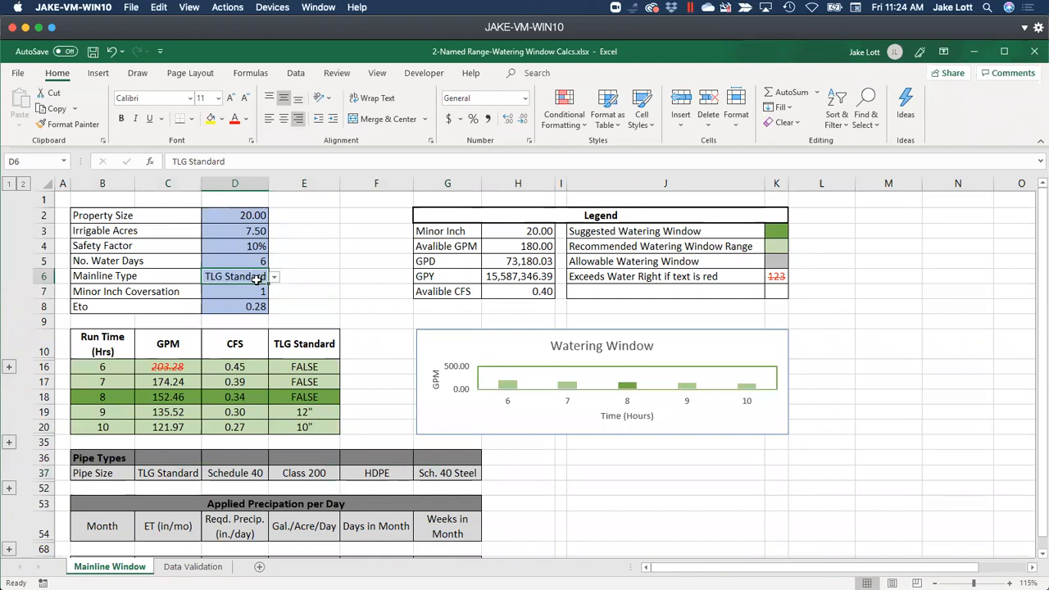
click(194, 566)
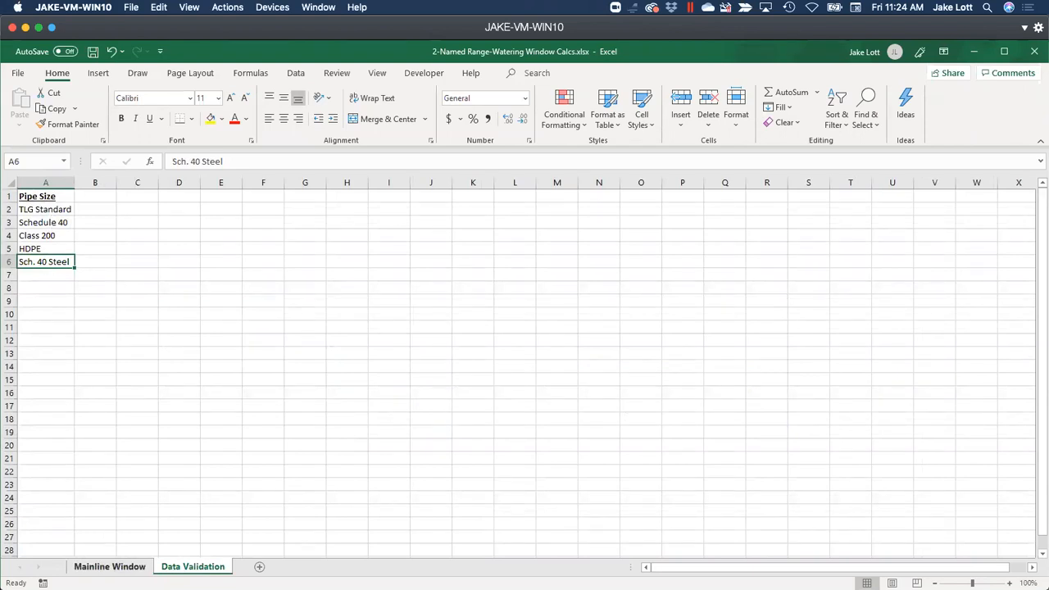
click(110, 566)
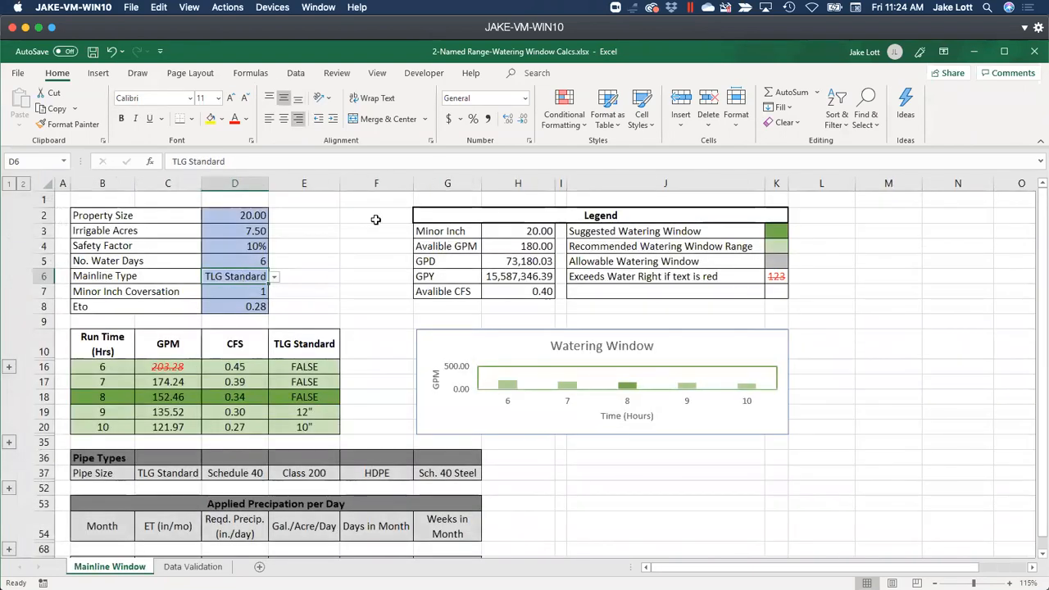
scroll(564, 119, down, 5)
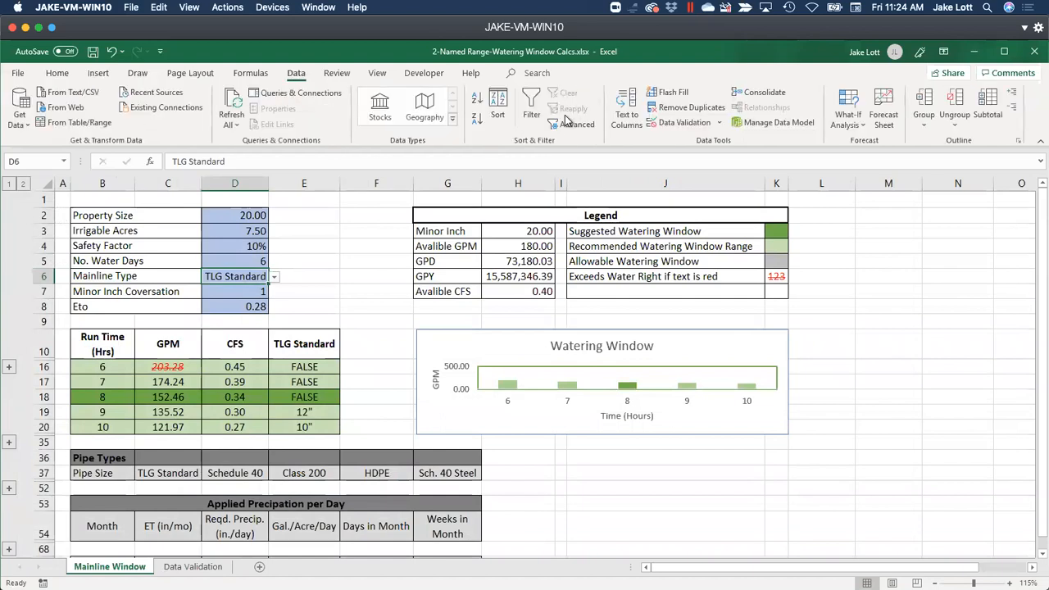
click(676, 122)
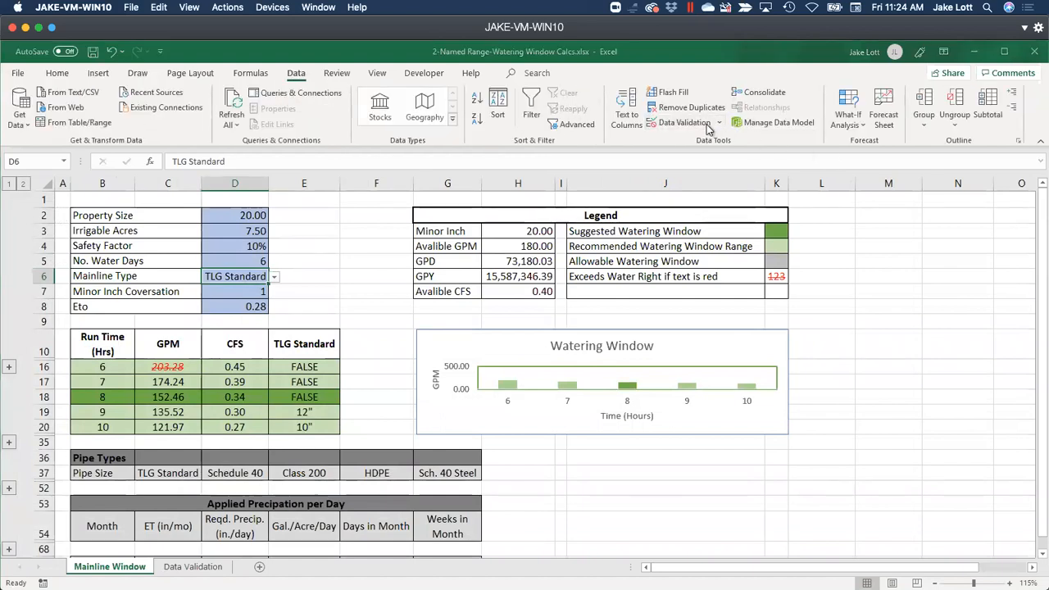
click(724, 421)
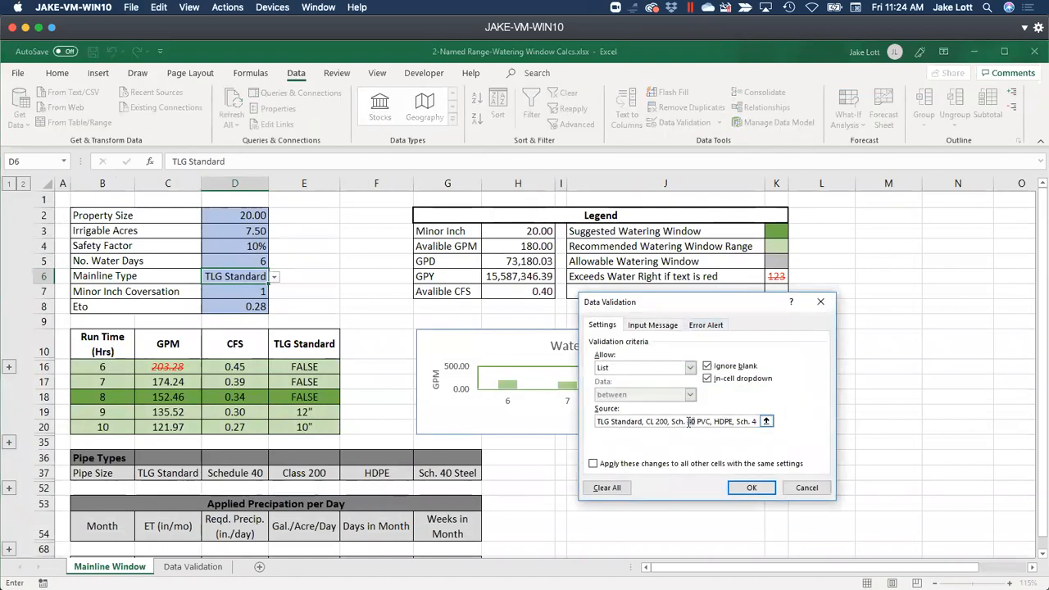
drag(688, 421, 572, 408)
key(BackSpace)
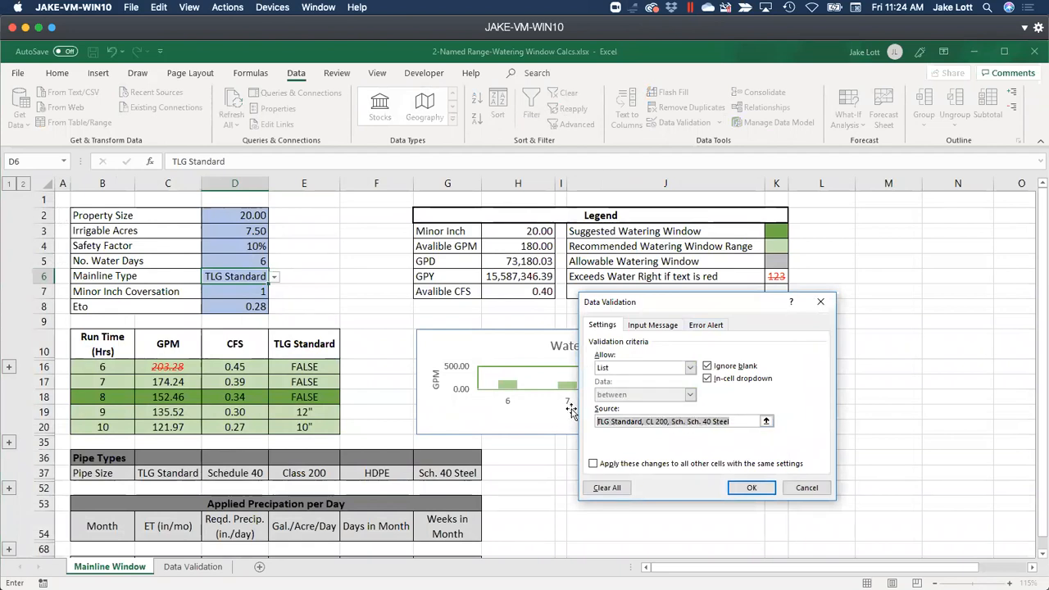
key(BackSpace)
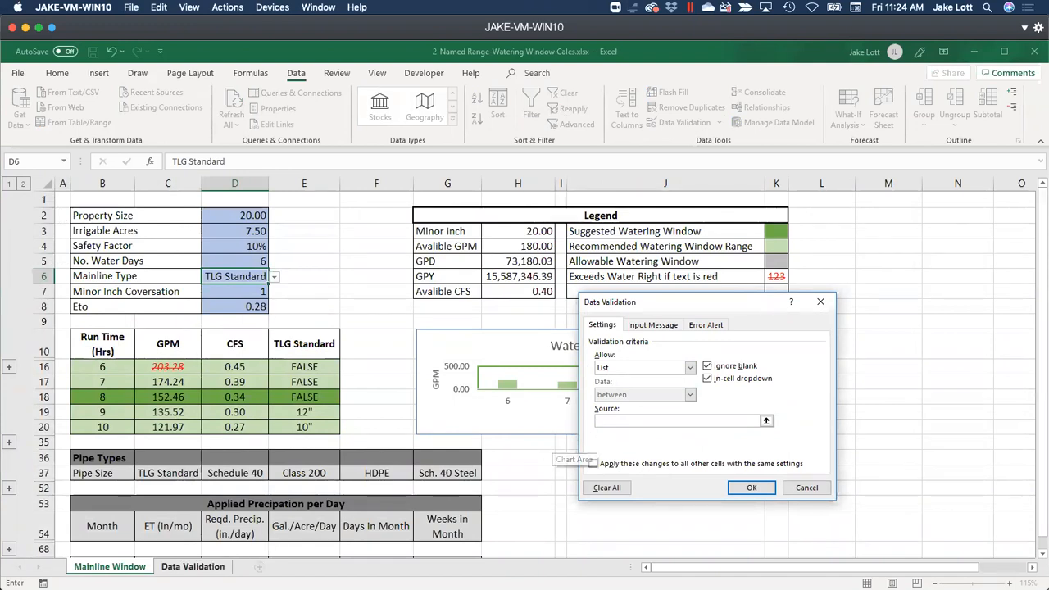
Step: Set the validation list source to cells A2:A6 of the Data Validation sheet and apply it
click(766, 420)
click(180, 566)
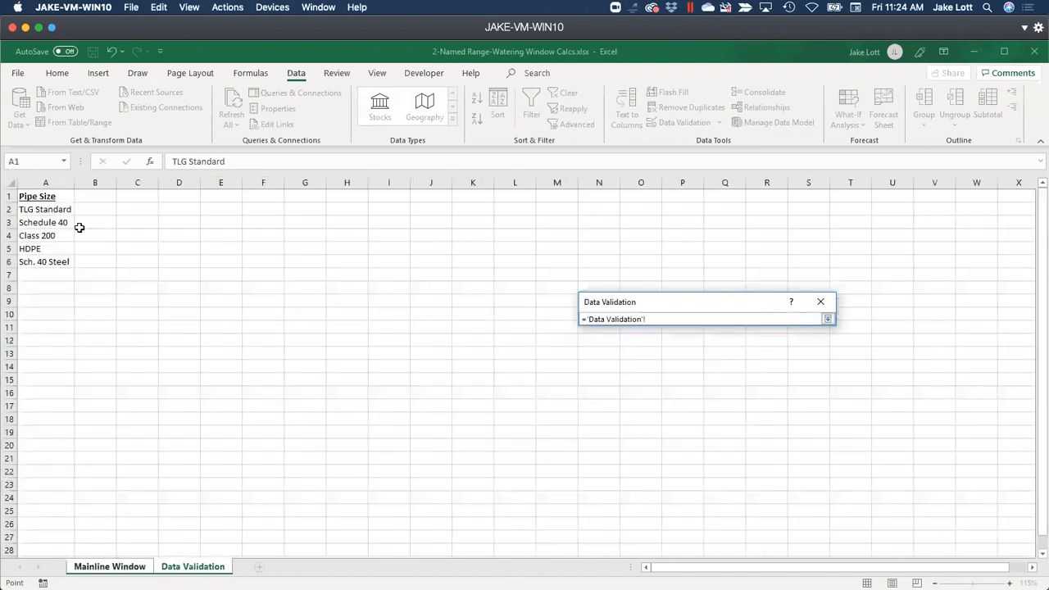
drag(49, 209, 46, 261)
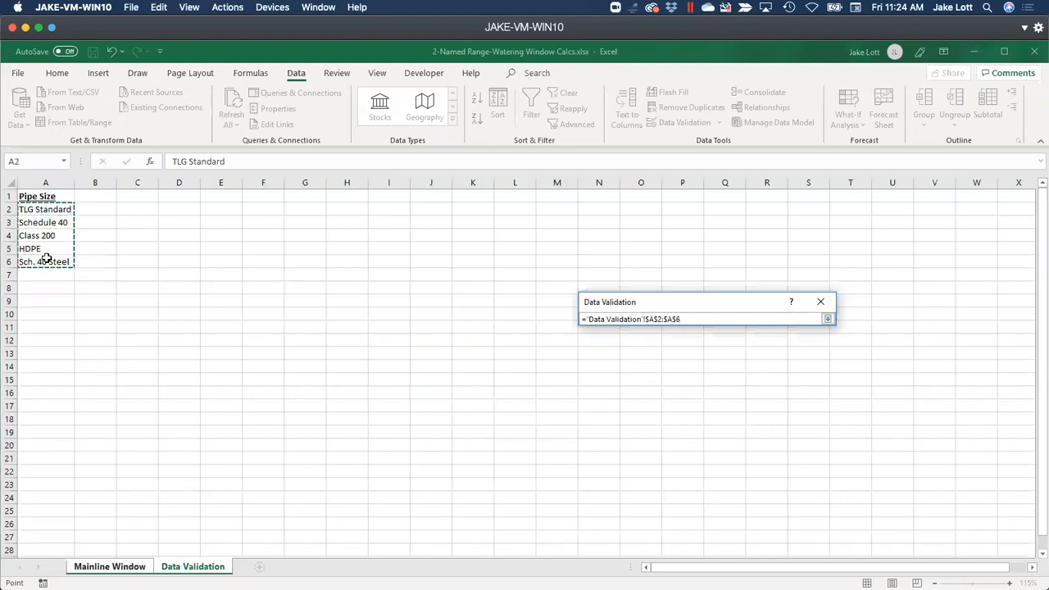
key(Return)
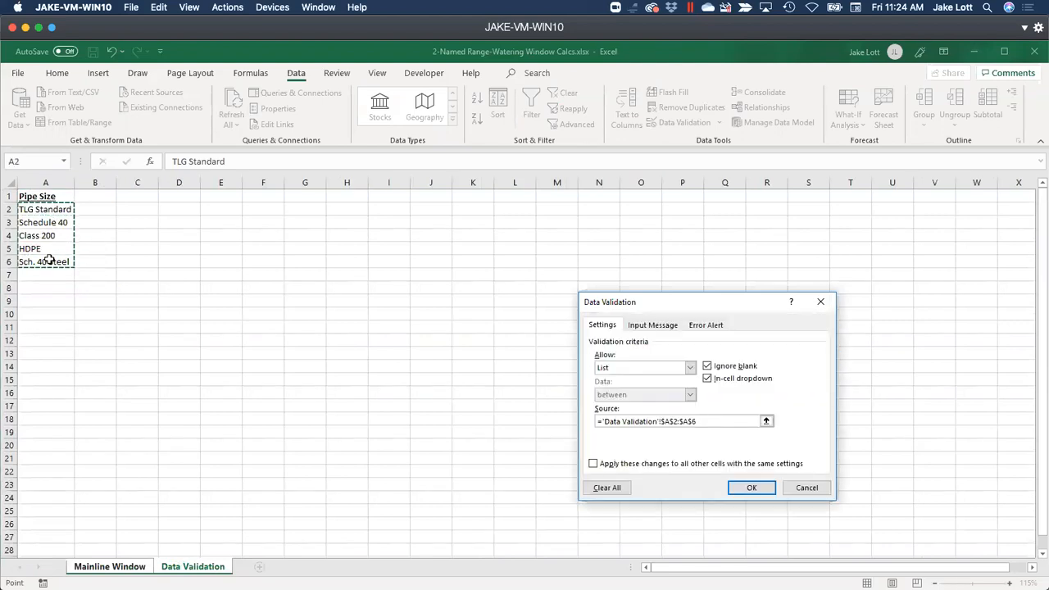
key(Return)
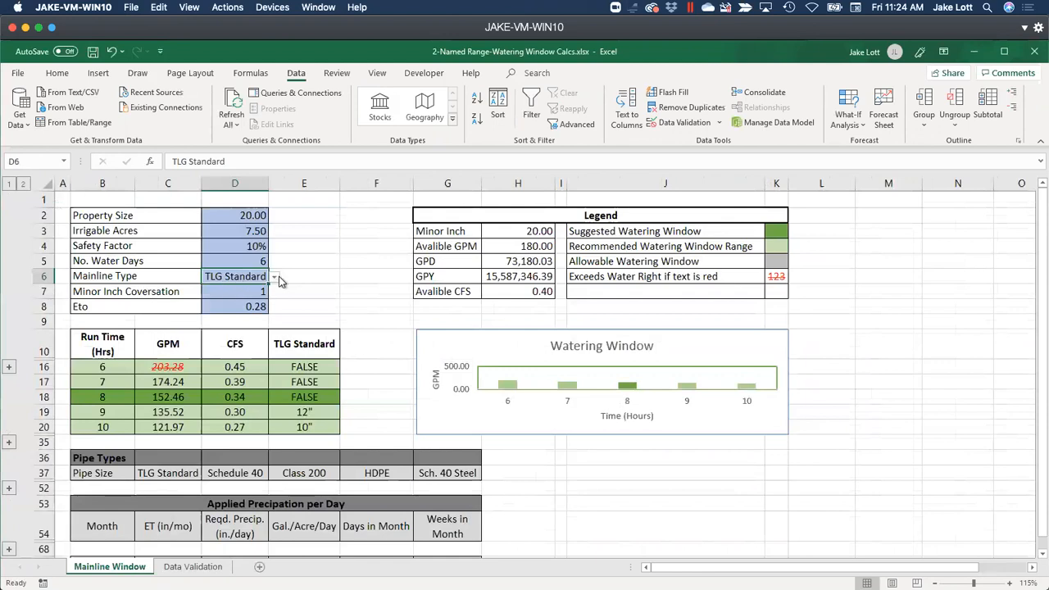
Step: Try the Mainline Type list in D6 by choosing Sch. 40 Steel and switching back to TLG Standard
click(275, 277)
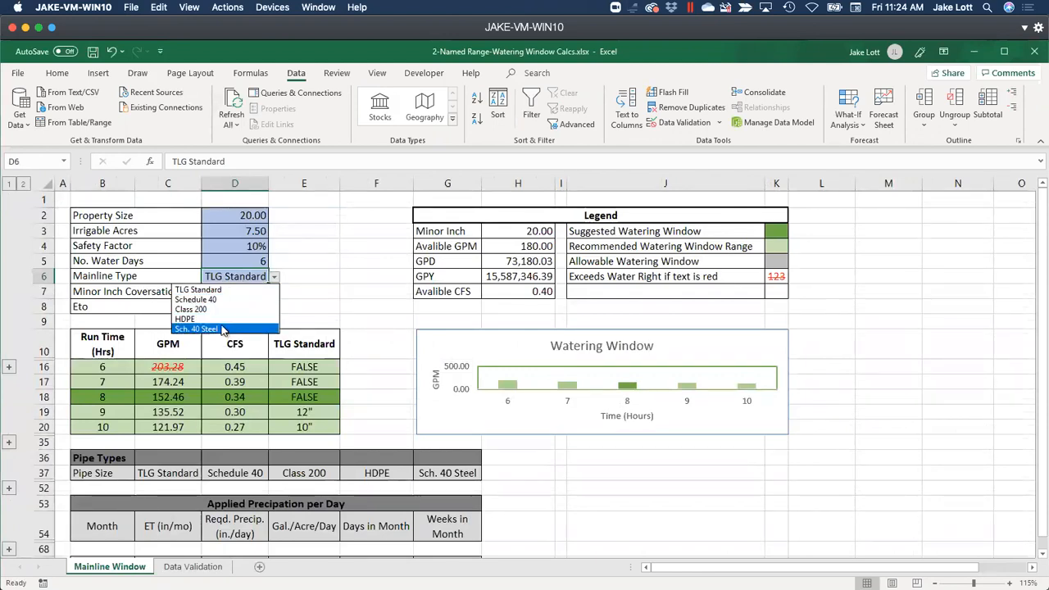
click(218, 328)
click(275, 277)
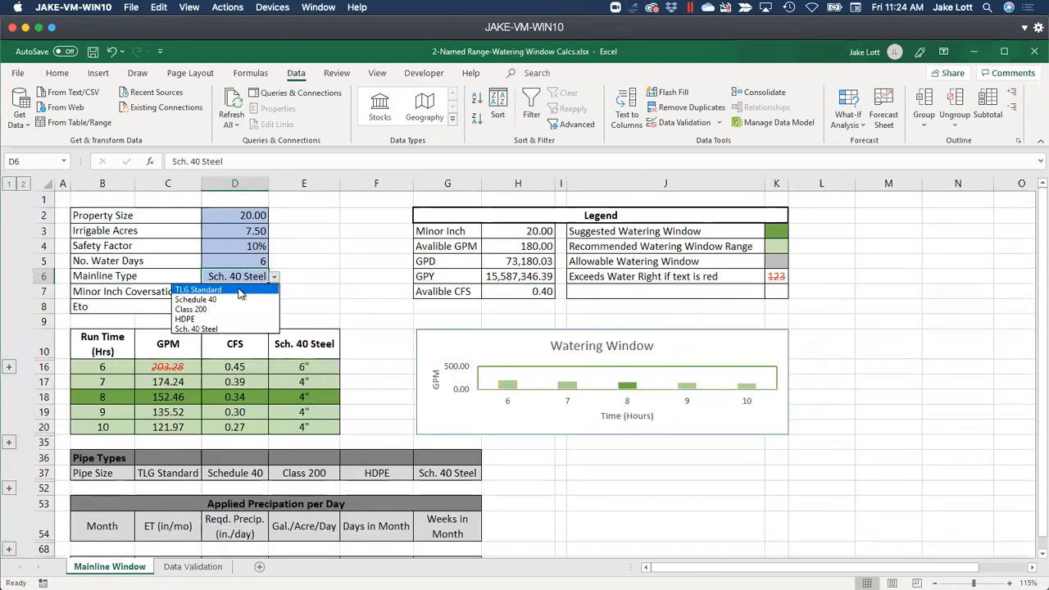
click(242, 294)
Step: Replace the TLG Standard entry in A2 of the Data Validation sheet with Class 300
click(192, 566)
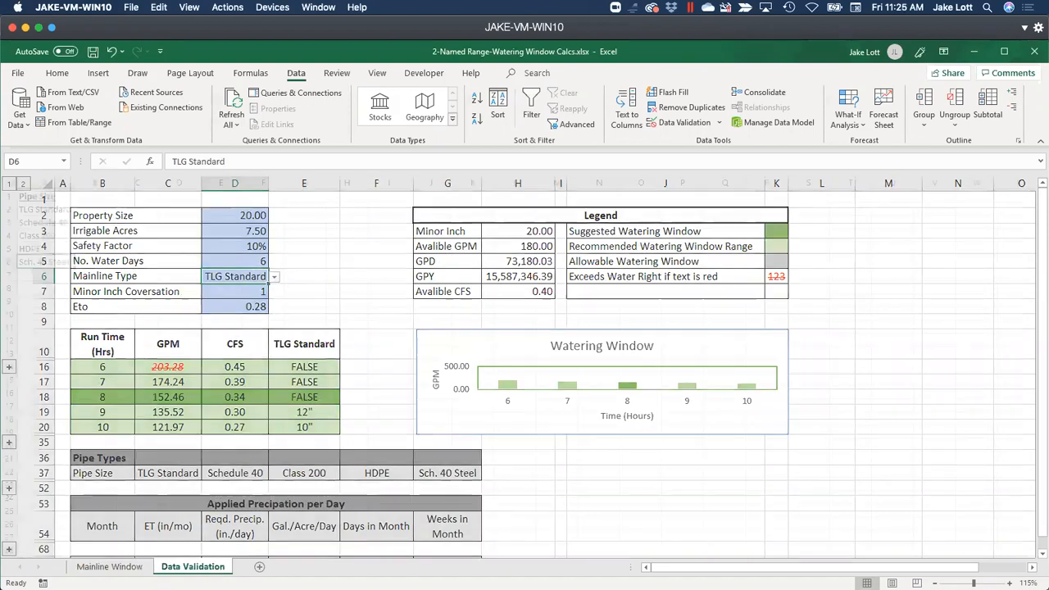
click(46, 210)
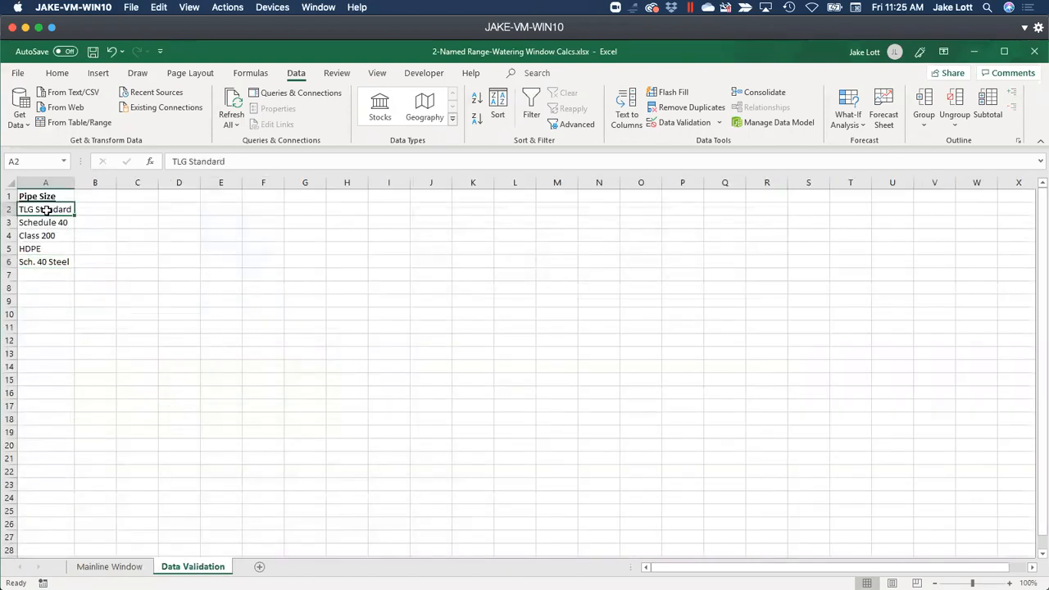
text(Class 2)
key(BackSpace)
key(BackSpace)
text(300)
key(Return)
Step: Choose Class 300 as the Mainline Type in D6 on the Mainline Window sheet
click(109, 566)
click(274, 278)
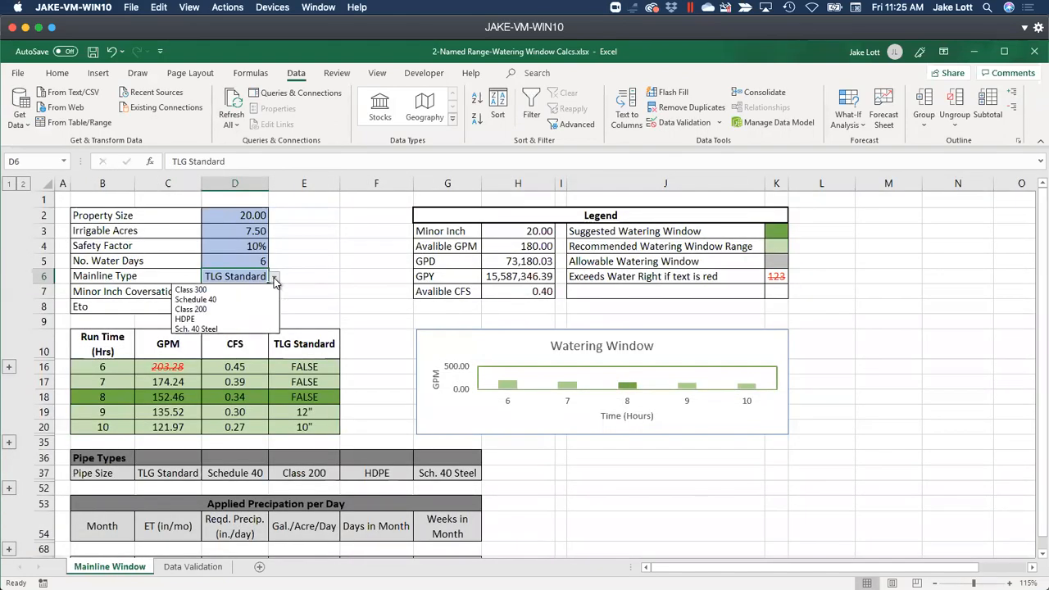
click(245, 290)
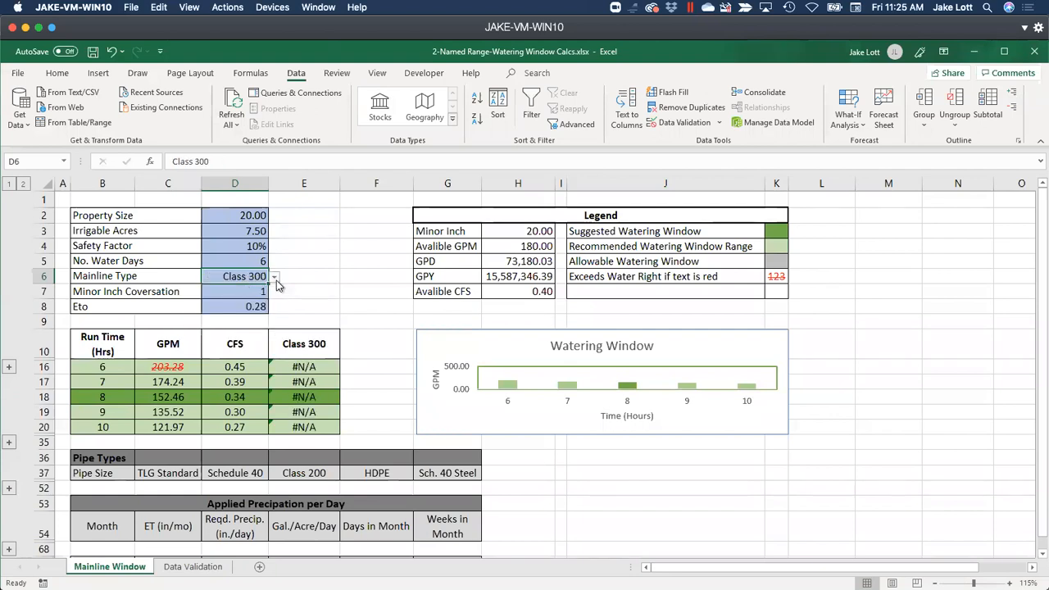
Step: Try the Mainline Type list in D6 by choosing Schedule 40 and switching back to Class 300
click(275, 278)
click(243, 299)
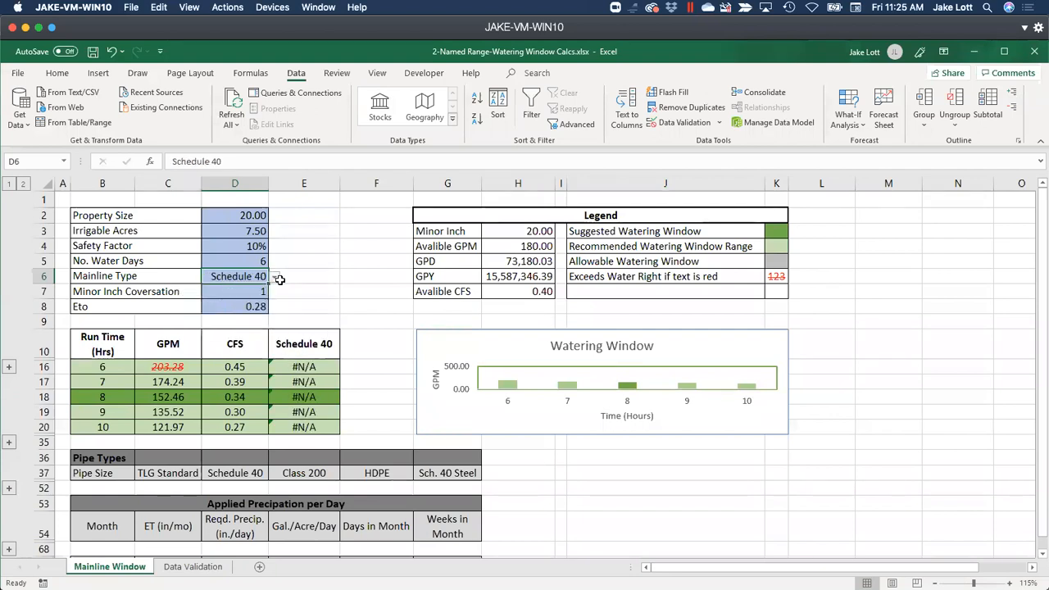
click(274, 280)
click(257, 291)
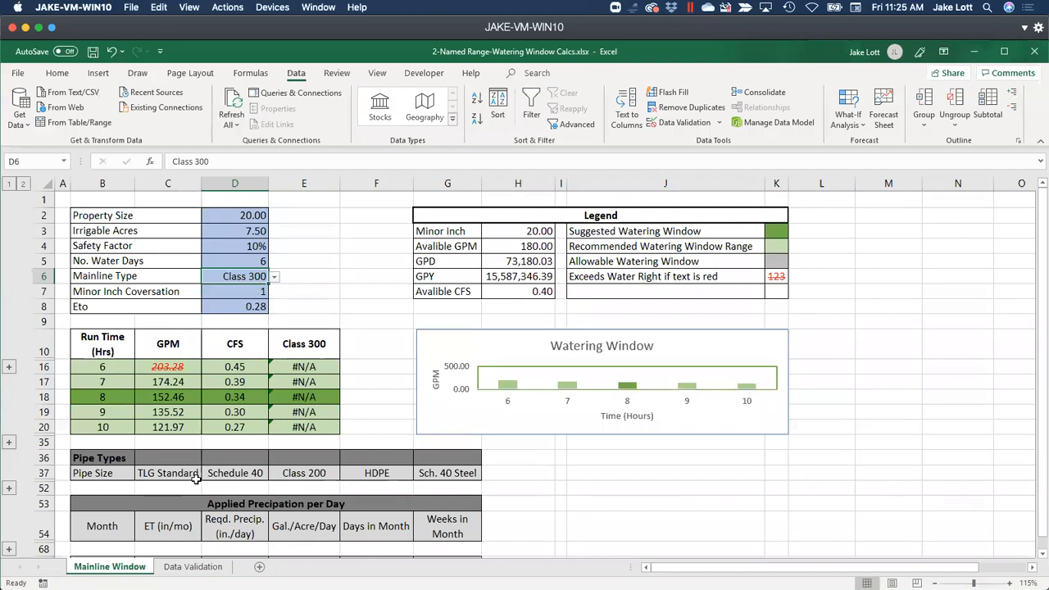
Step: Undo the recent Mainline Type choices and the replacement of the TLG Standard entry on the Data Validation sheet
click(201, 566)
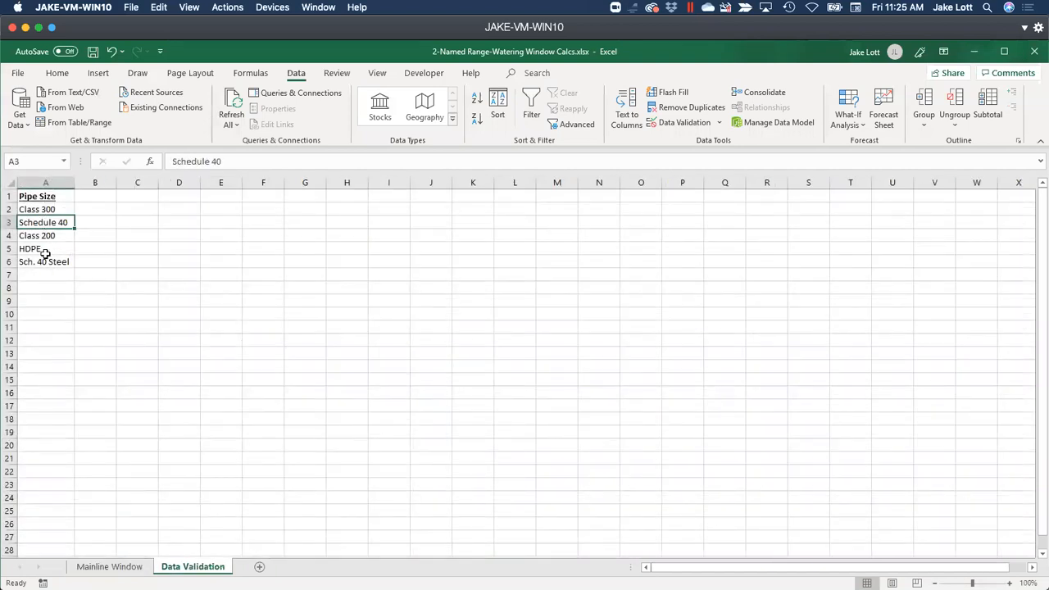
click(39, 262)
click(46, 277)
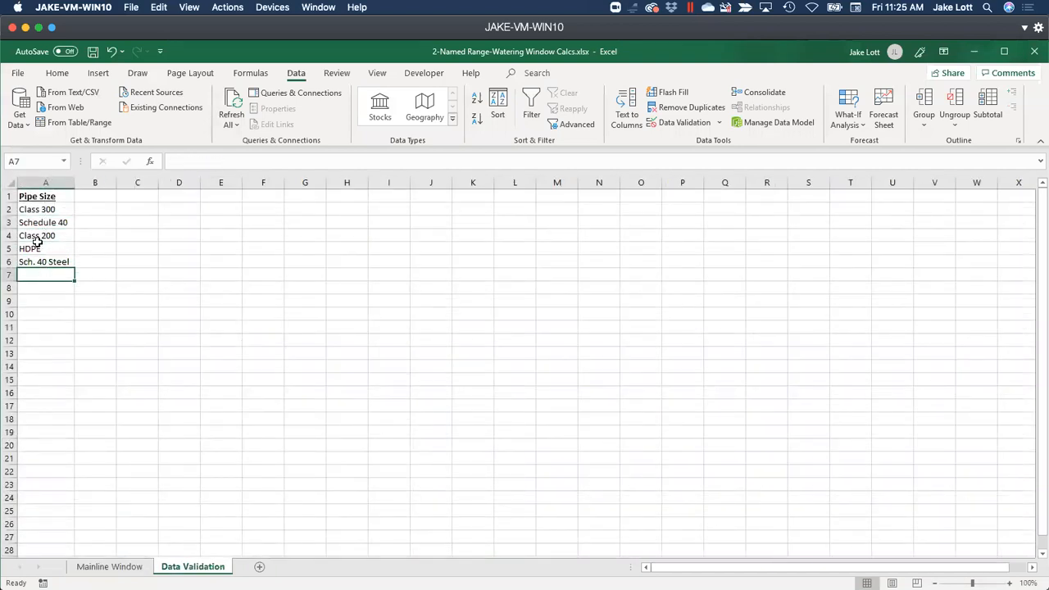
key(ctrl+z)
key(ctrl+z)
key(ctrl+z)
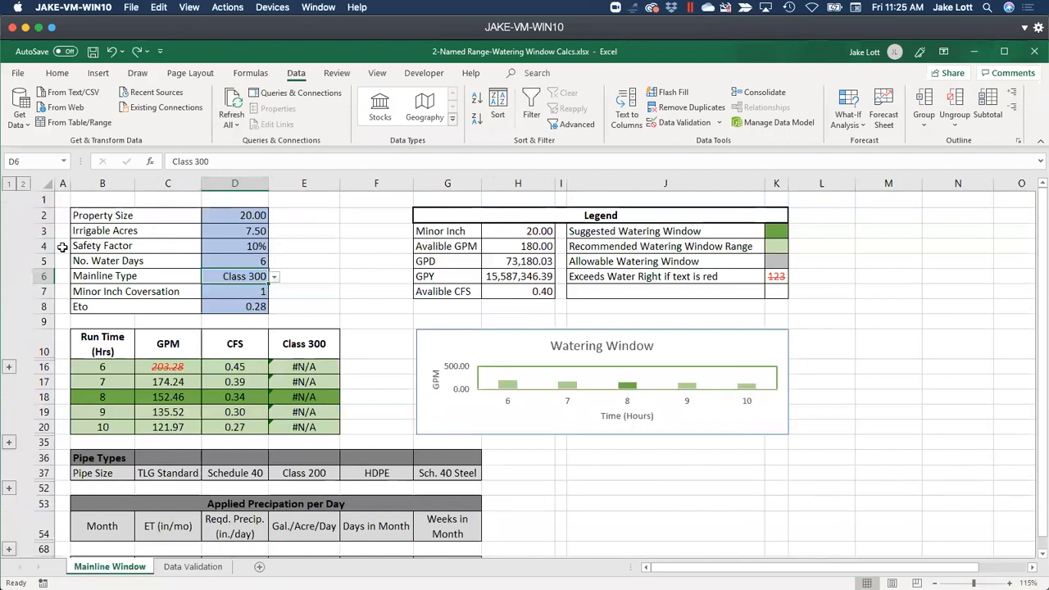
key(ctrl+z)
key(ctrl+z)
Step: Add Class 300 in A7 below the pipe list on the Data Validation sheet
click(42, 274)
text(Class 300)
key(Return)
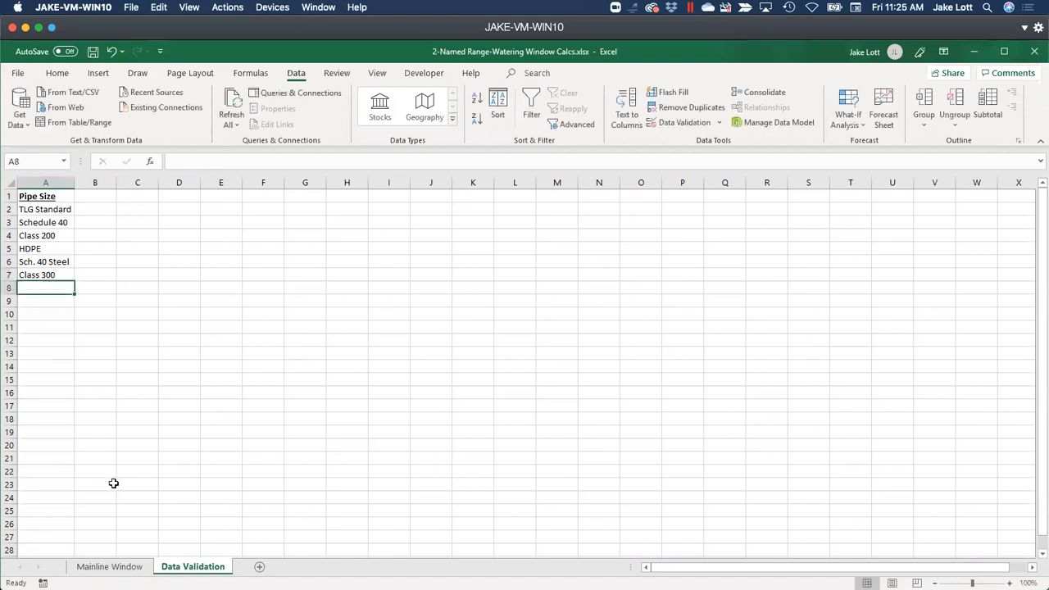
Step: Check the options offered by the Mainline Type list in D6 on the Mainline Window sheet
click(115, 566)
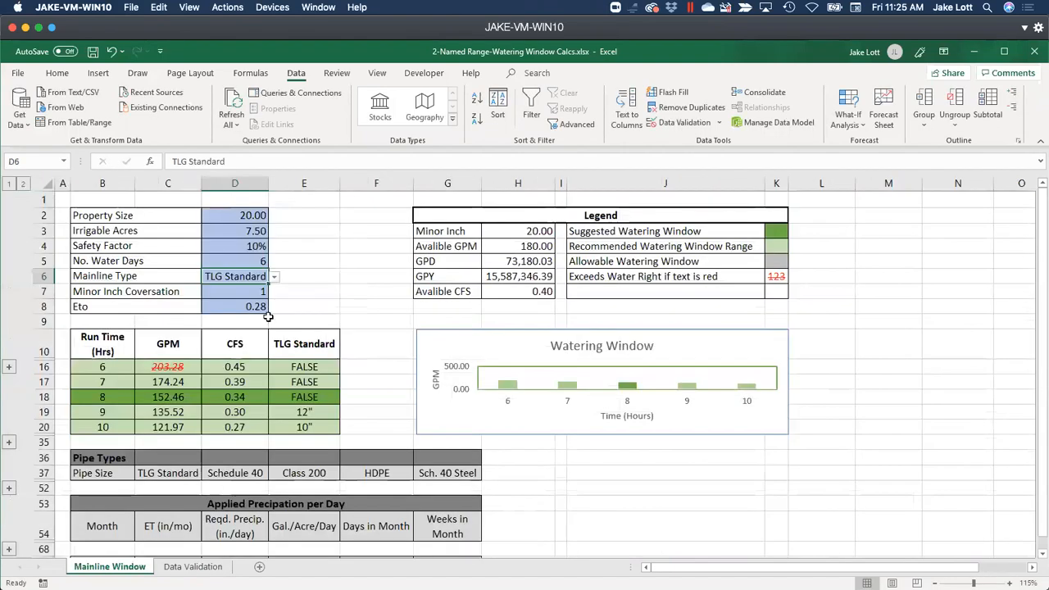
click(274, 276)
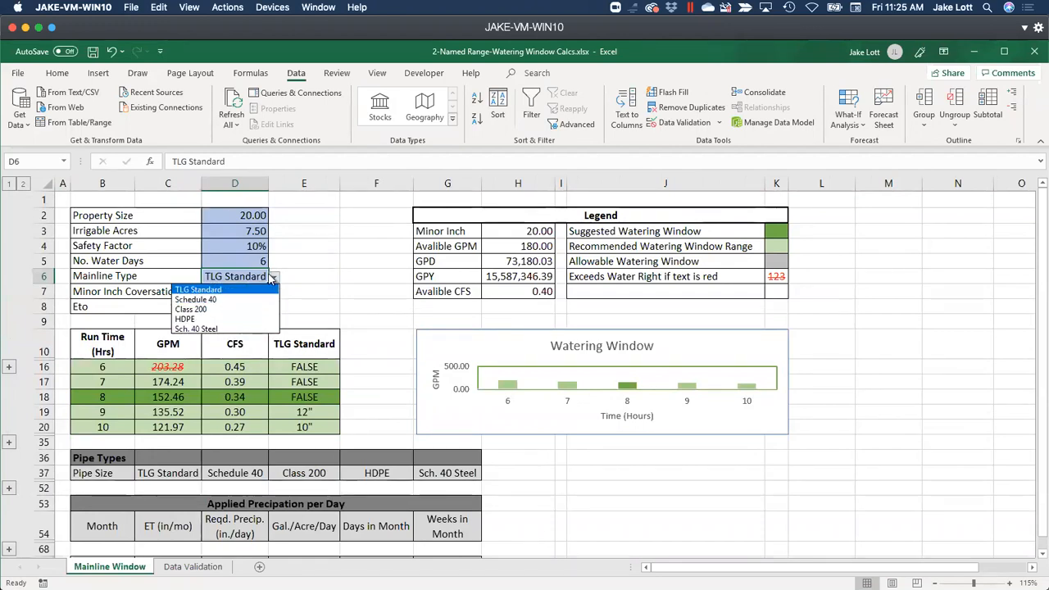
click(273, 279)
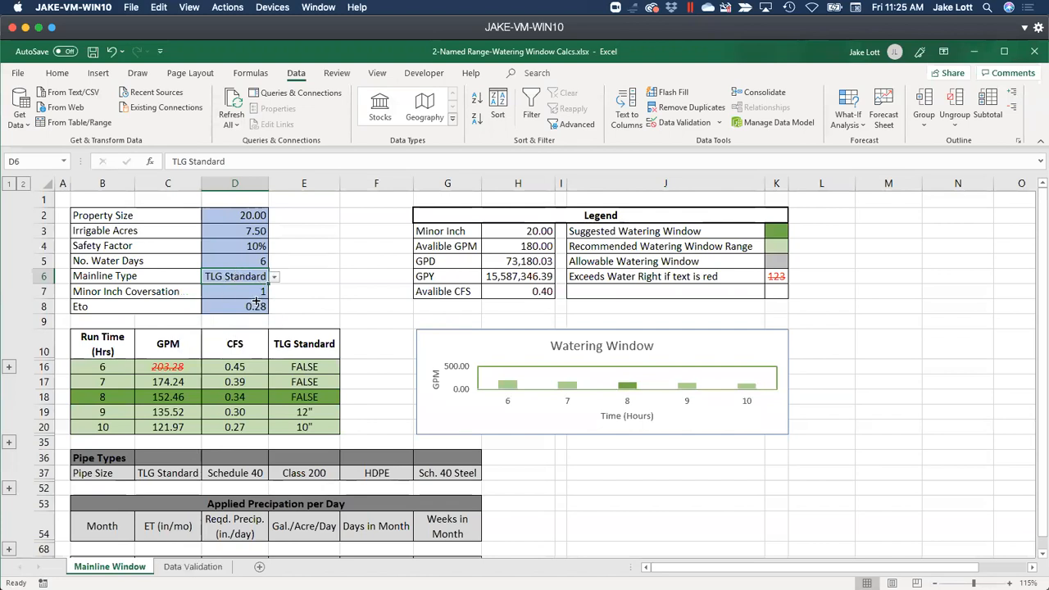
Step: Compare the pipe entries in A2:A7 of the Data Validation sheet with the validation source of D6 on the Mainline Window sheet
click(191, 566)
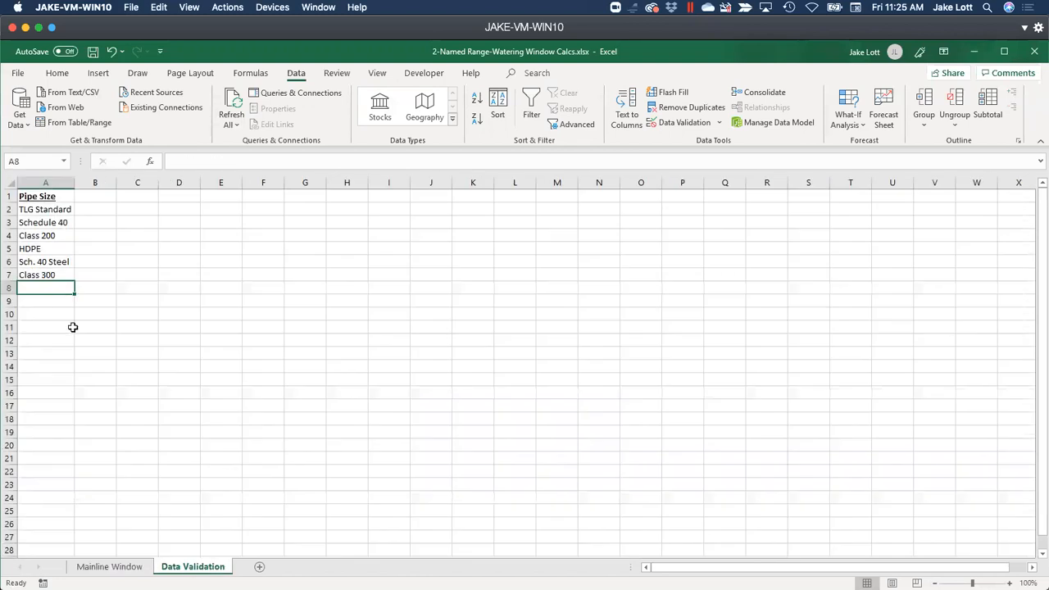
drag(50, 210, 69, 272)
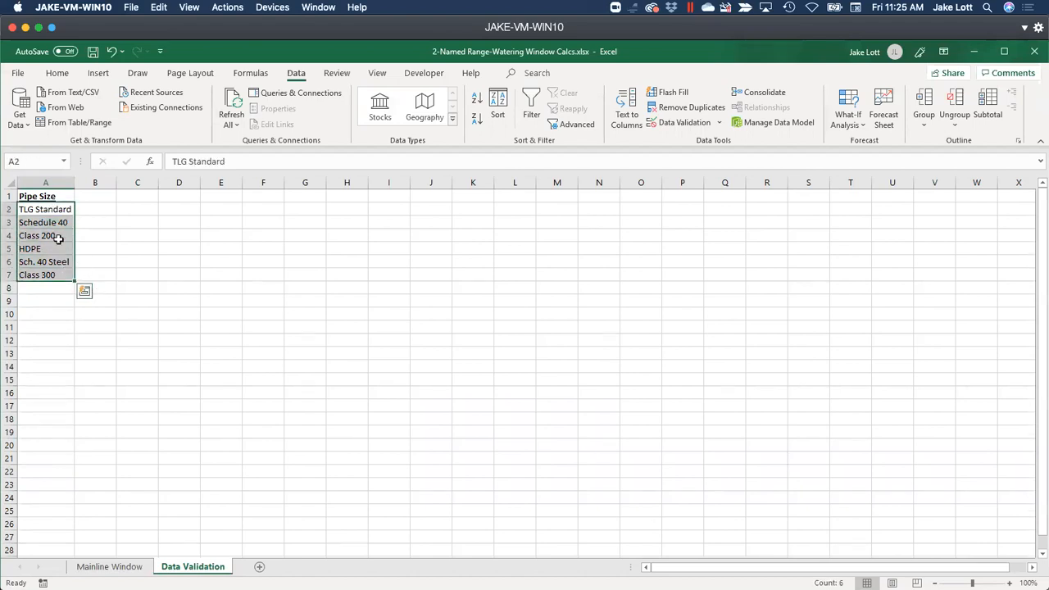
click(112, 276)
drag(28, 215, 34, 274)
click(110, 566)
click(261, 276)
click(679, 122)
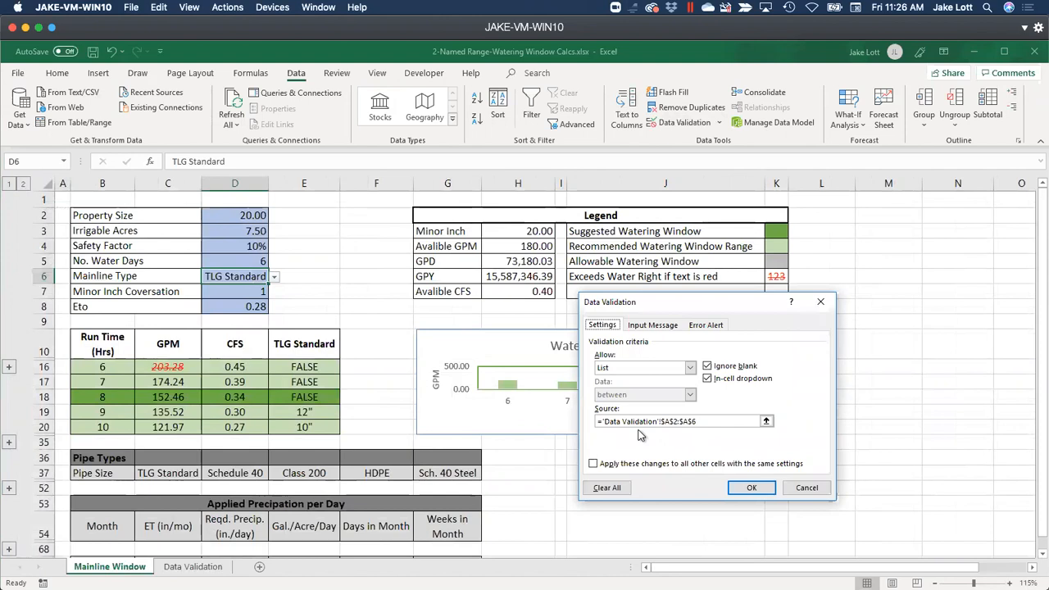
key(Escape)
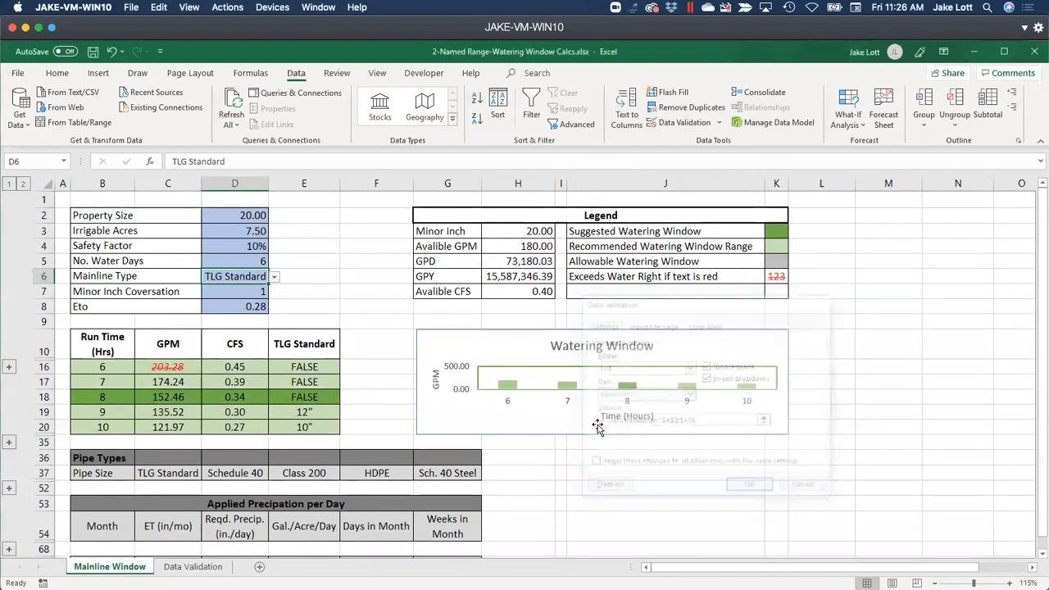
Step: Review the workbook's defined names in the Name Manager from the Data Validation sheet
click(201, 565)
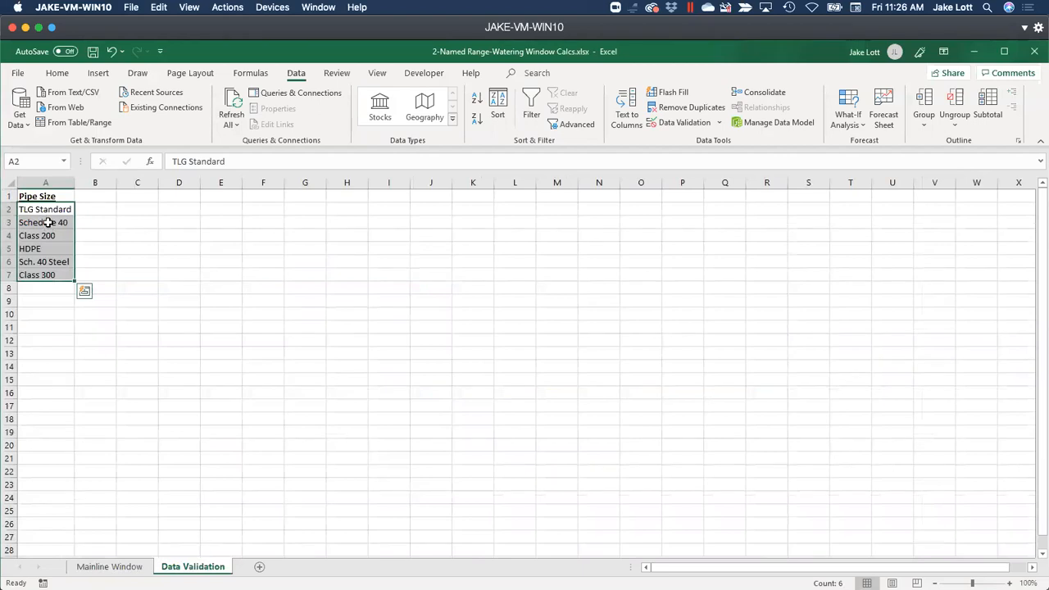
click(250, 73)
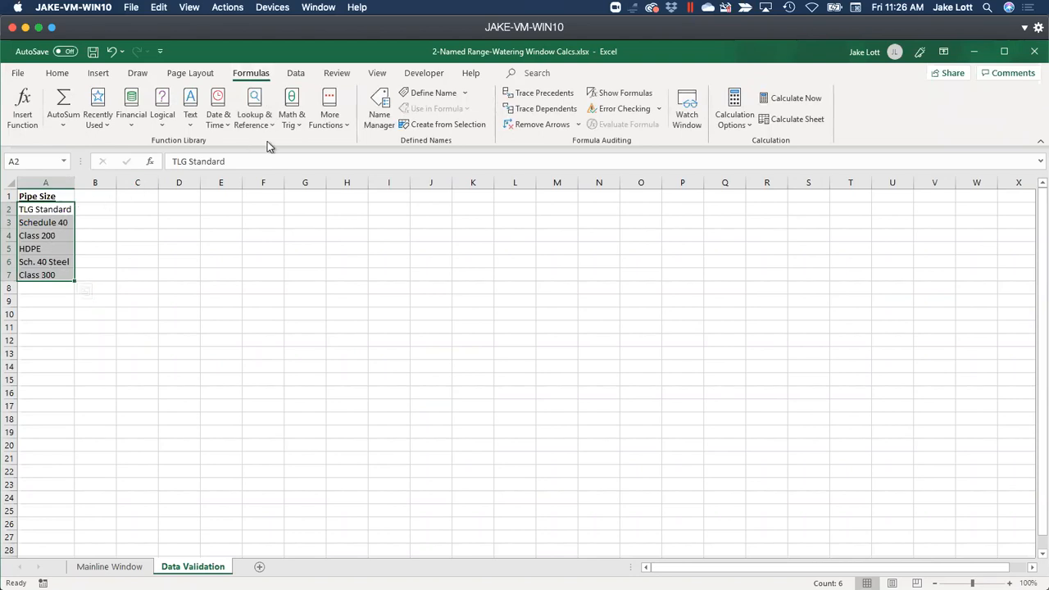
click(376, 108)
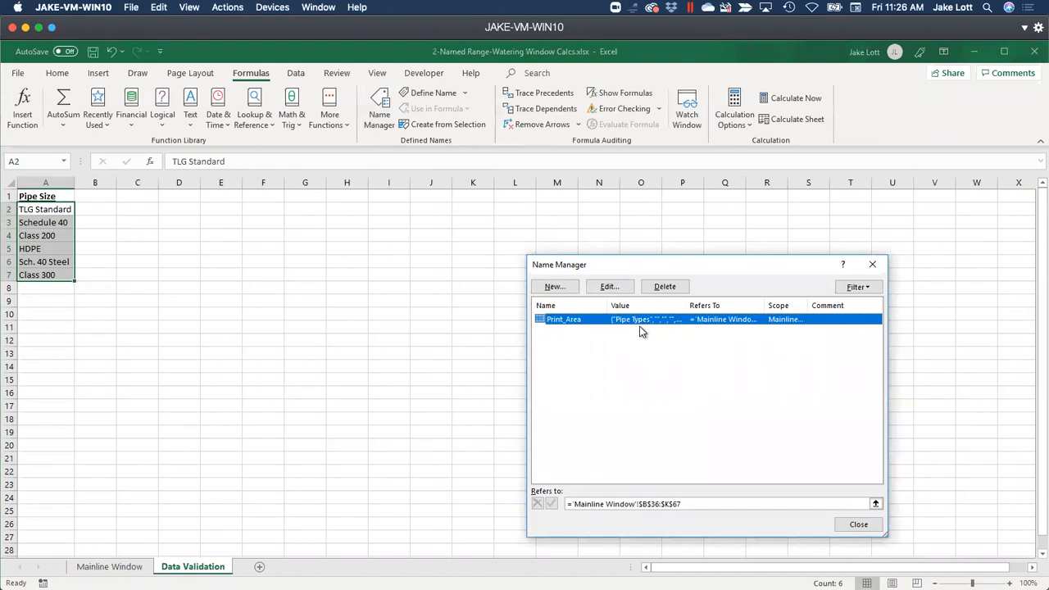
click(871, 264)
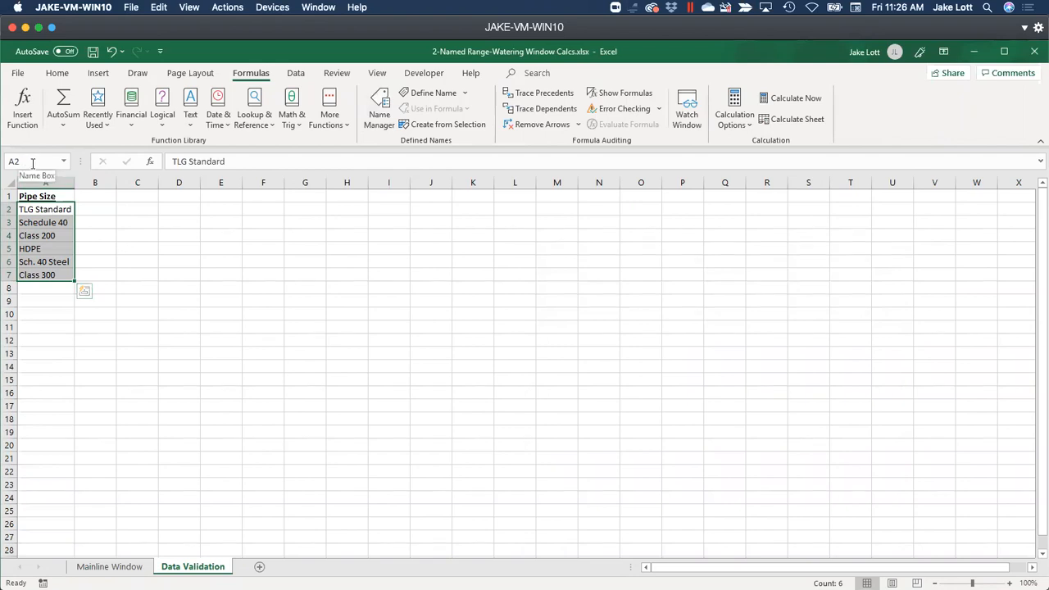
click(79, 220)
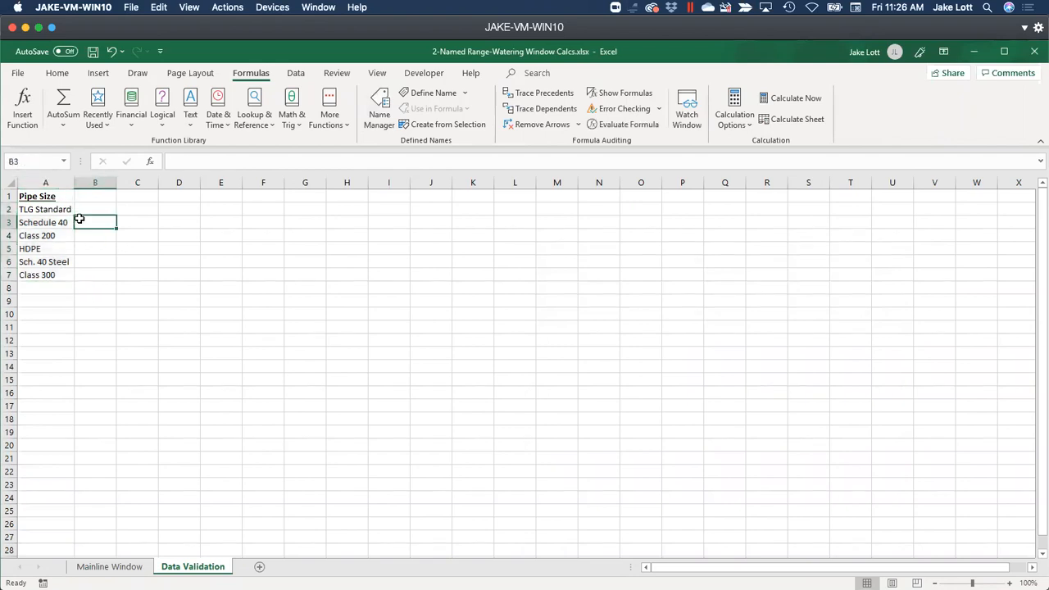
click(65, 164)
click(103, 249)
click(174, 246)
click(186, 219)
click(260, 285)
click(262, 340)
click(179, 340)
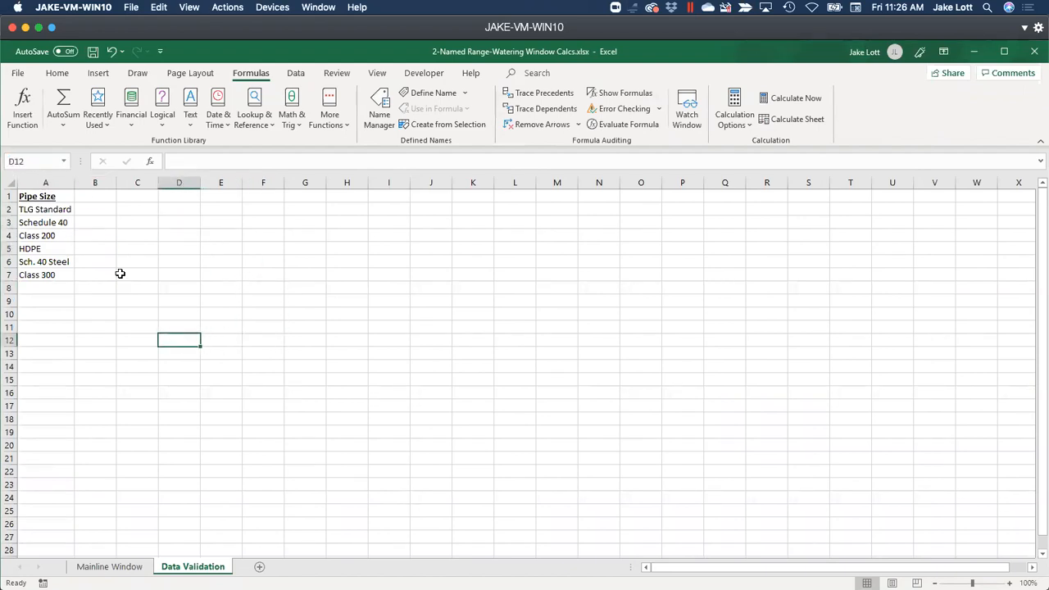
Step: Name the range A2:A7 on the Data Validation sheet Pipe_Size
drag(52, 210, 58, 275)
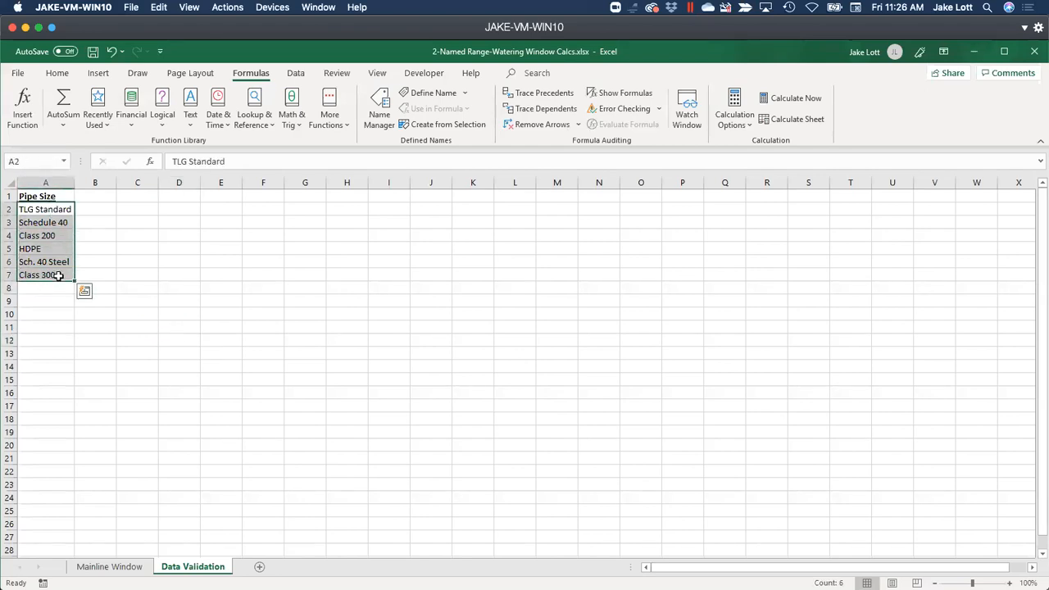
click(30, 162)
text(Pipe Size)
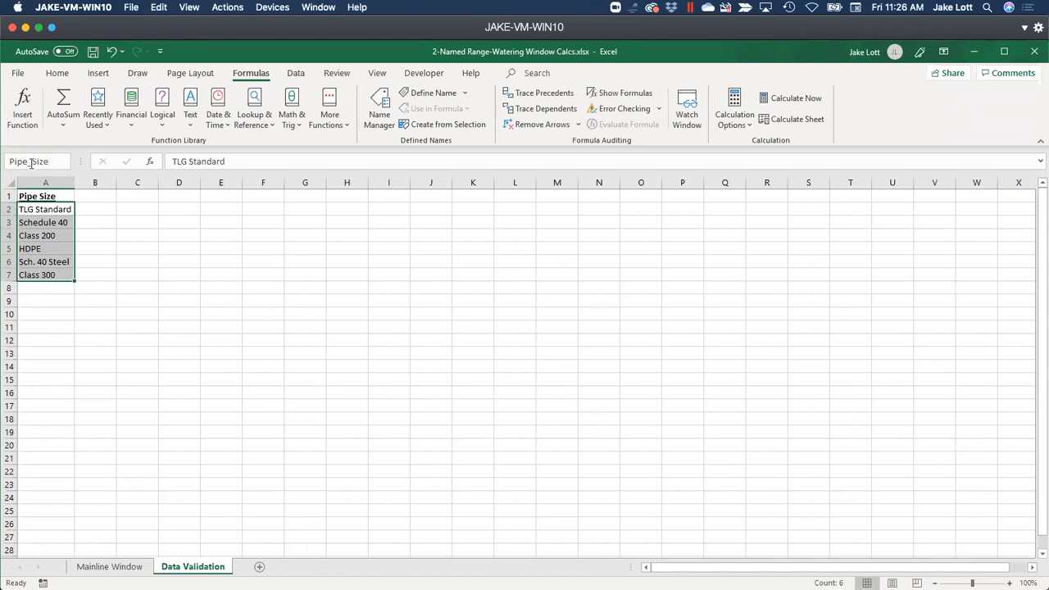
key(Return)
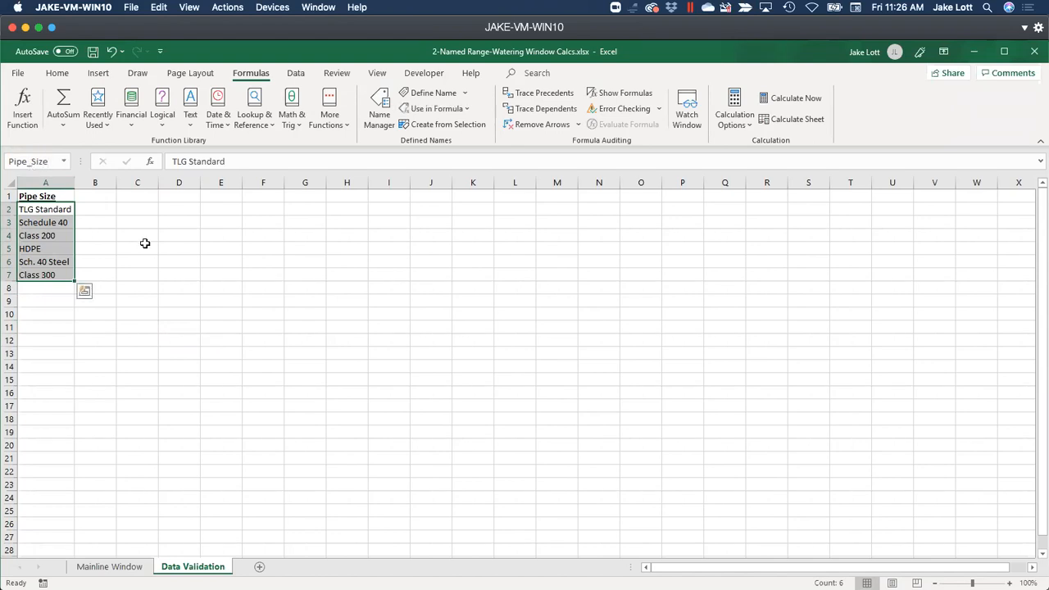
Step: Check the range and scope of the Pipe_Size name in the Name Manager
click(145, 243)
drag(51, 209, 52, 273)
click(153, 296)
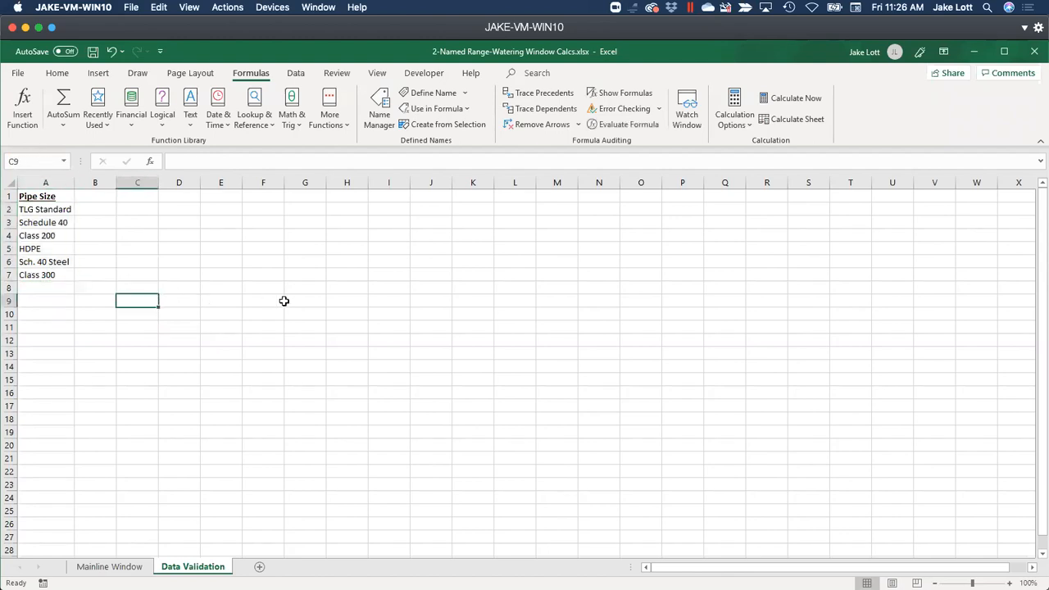
click(385, 107)
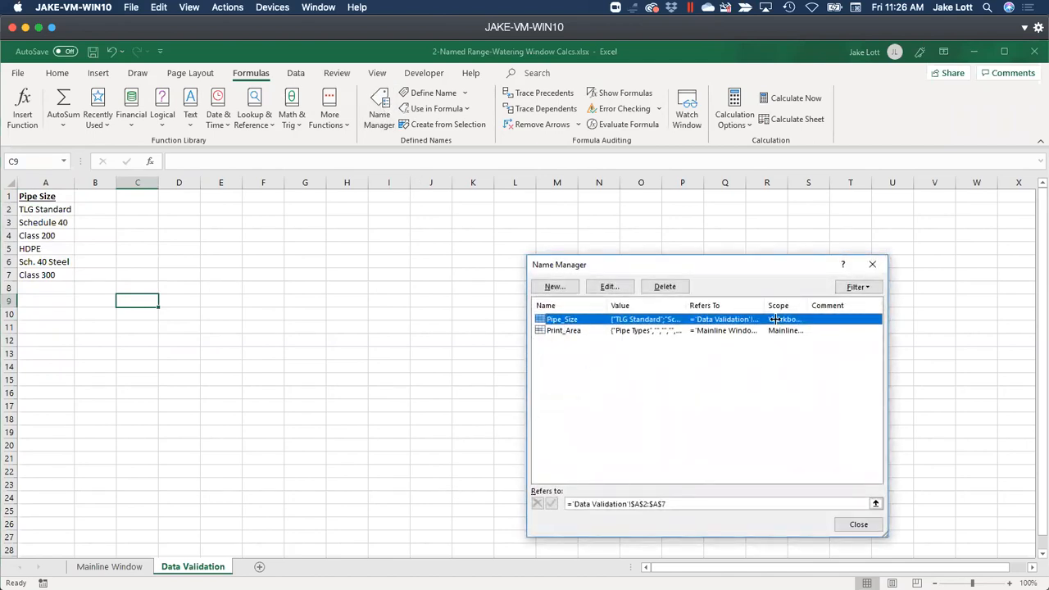
click(871, 263)
Step: Jump to the named range Pipe_Size from an empty cell to see which cells it covers
click(490, 288)
click(385, 246)
click(454, 418)
click(662, 379)
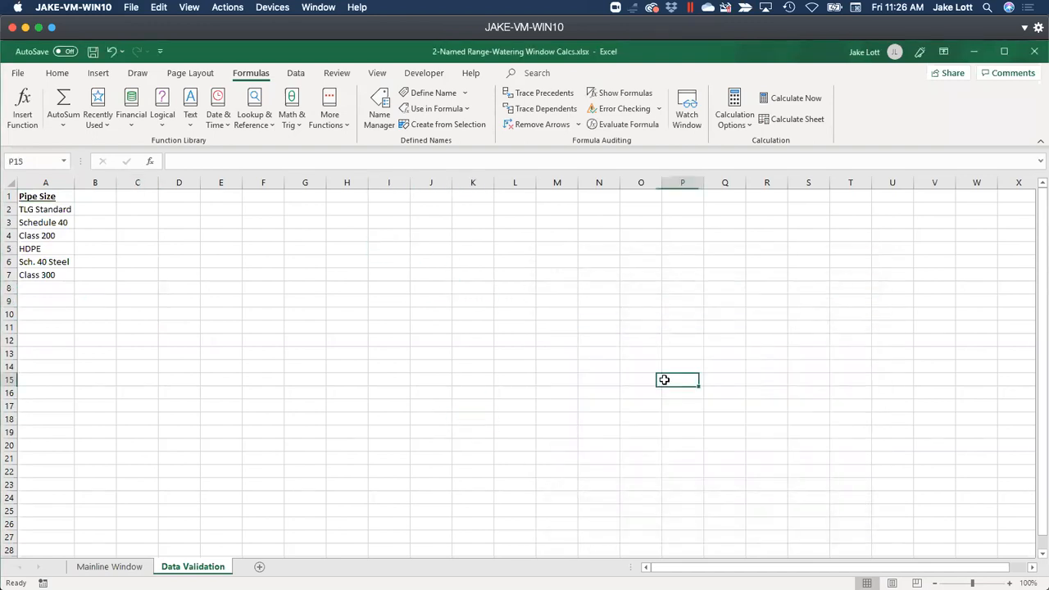
click(66, 161)
click(28, 175)
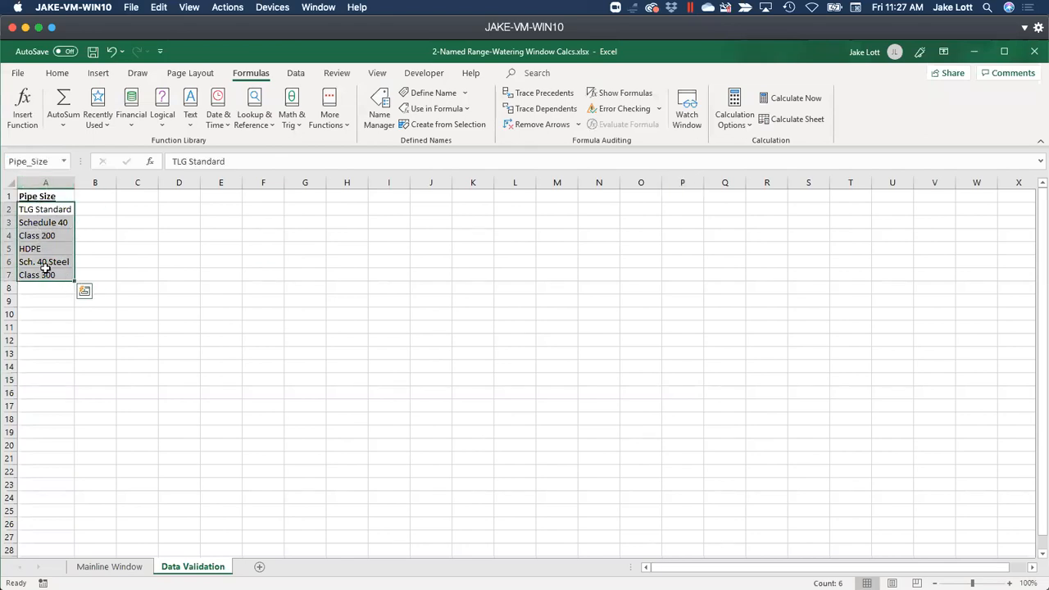
Step: Replace the validation list source of D6 on the Mainline Window sheet with =Pipe_Size
click(110, 566)
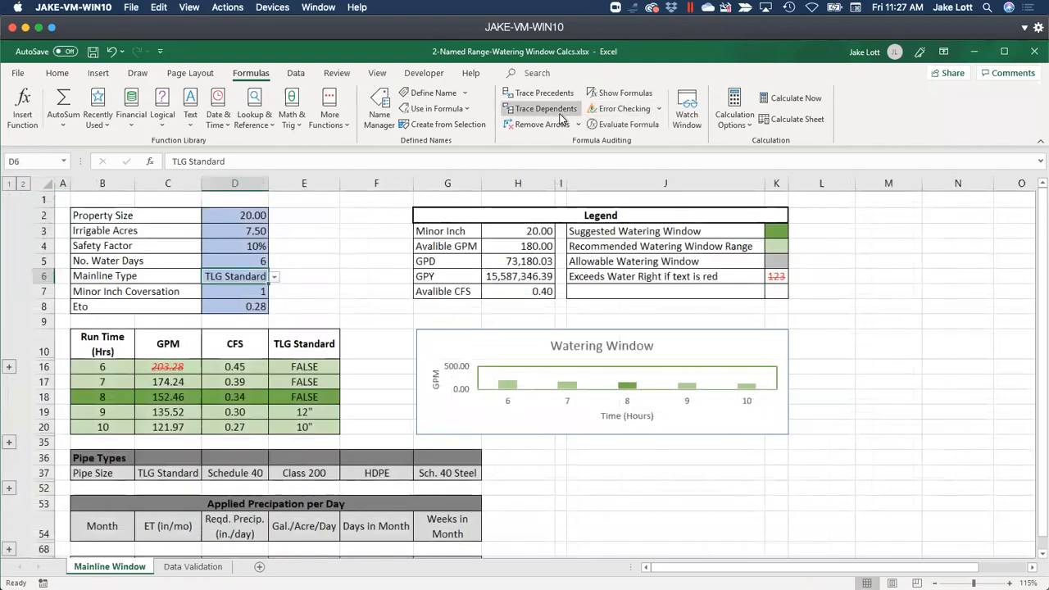
click(295, 73)
click(680, 123)
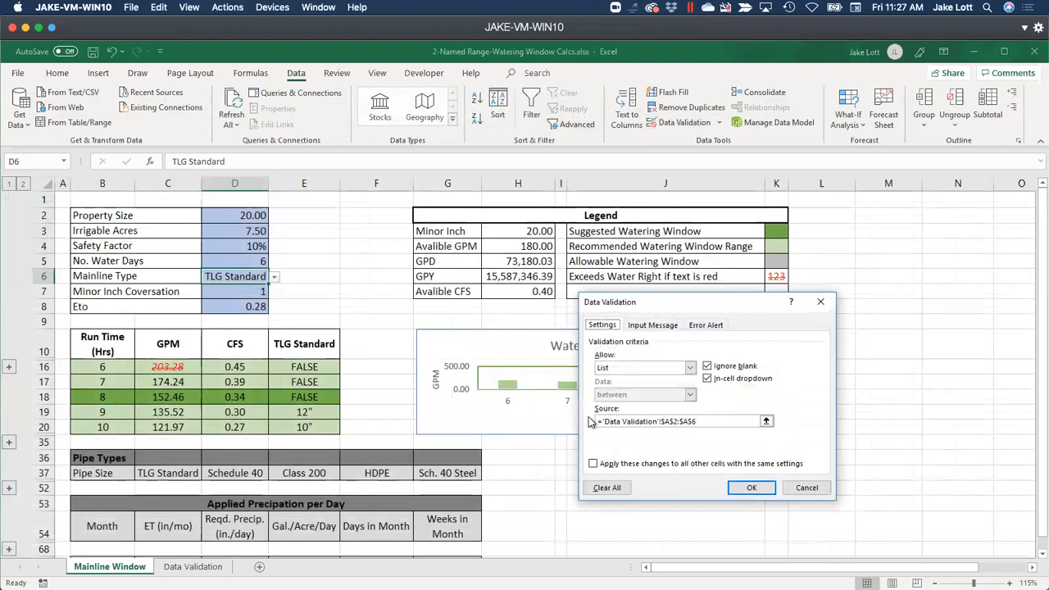
click(703, 420)
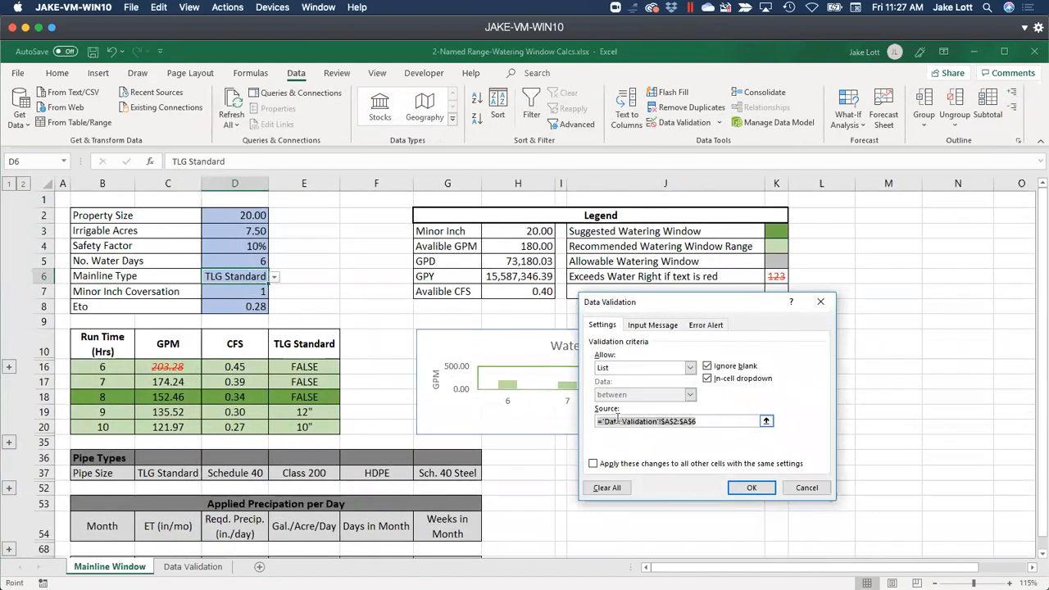
key(BackSpace)
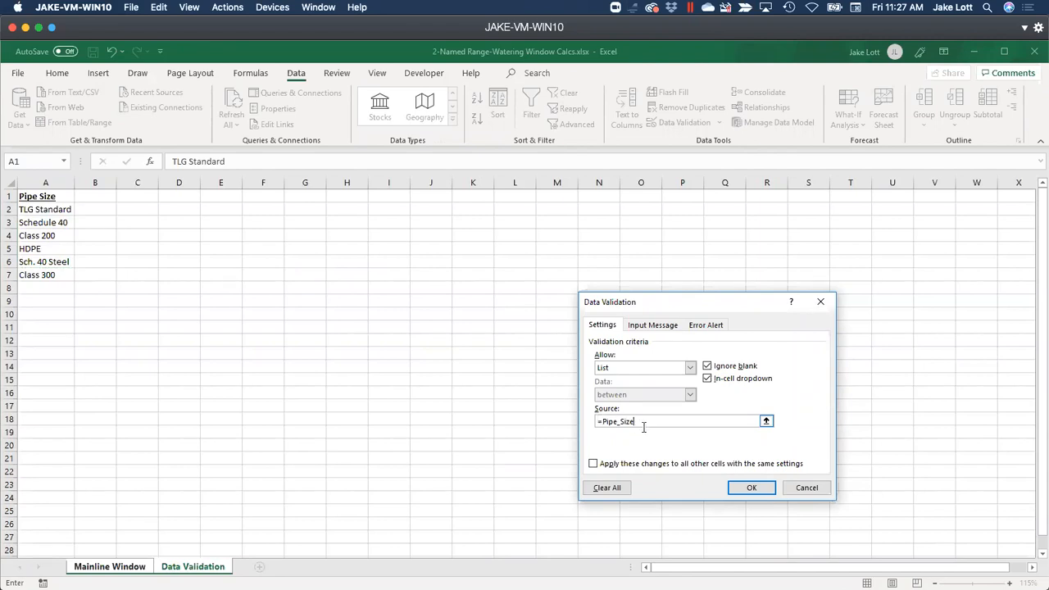
Step: Clear the list source, rebuild it as =Pipe_Size using Paste Name, and apply the validation
drag(650, 420, 598, 422)
key(BackSpace)
text(=)
key(F3)
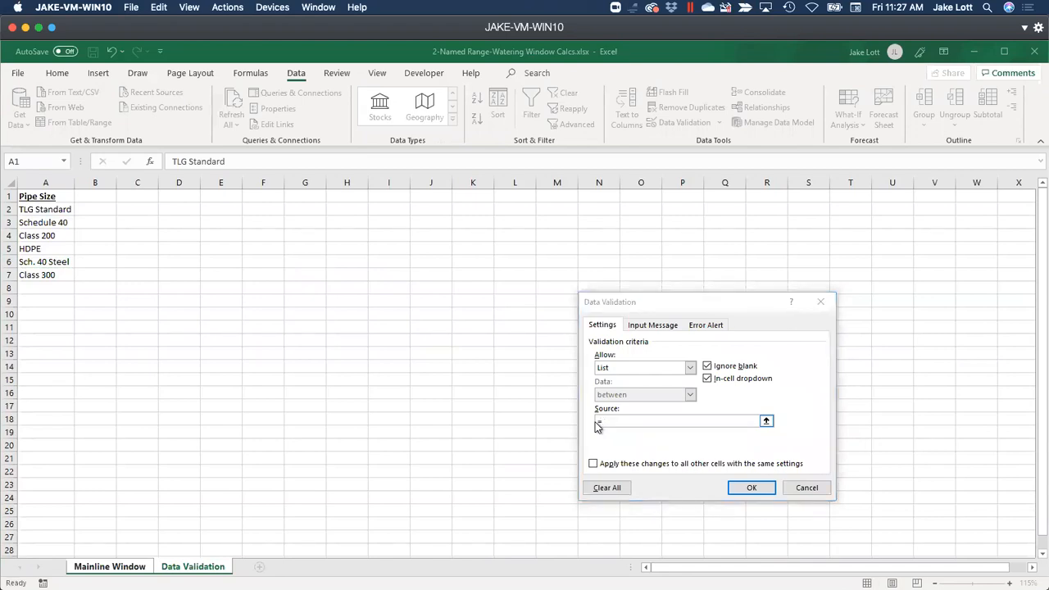
drag(646, 342, 638, 205)
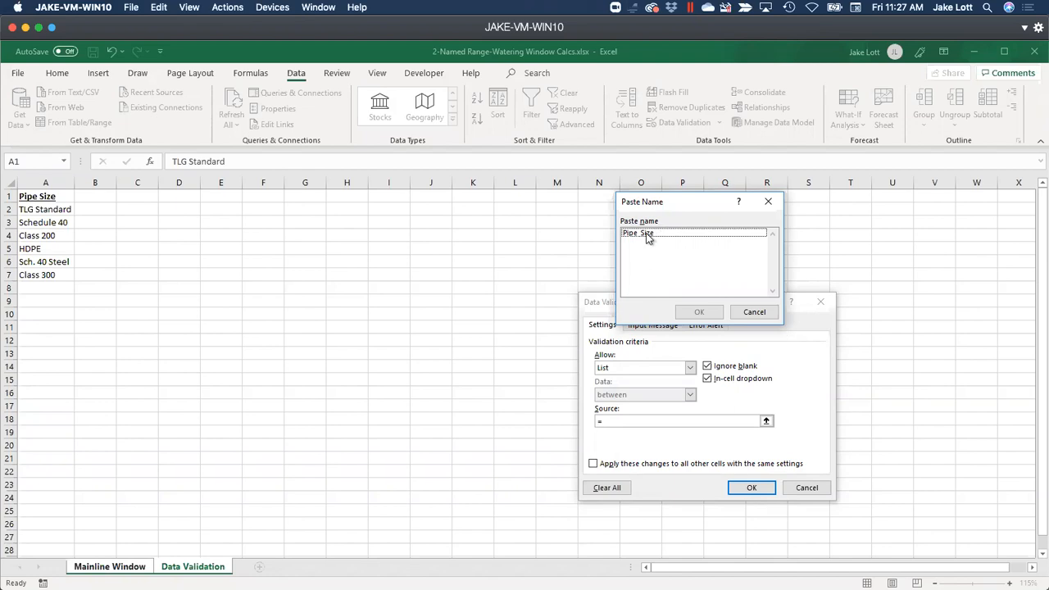
click(646, 234)
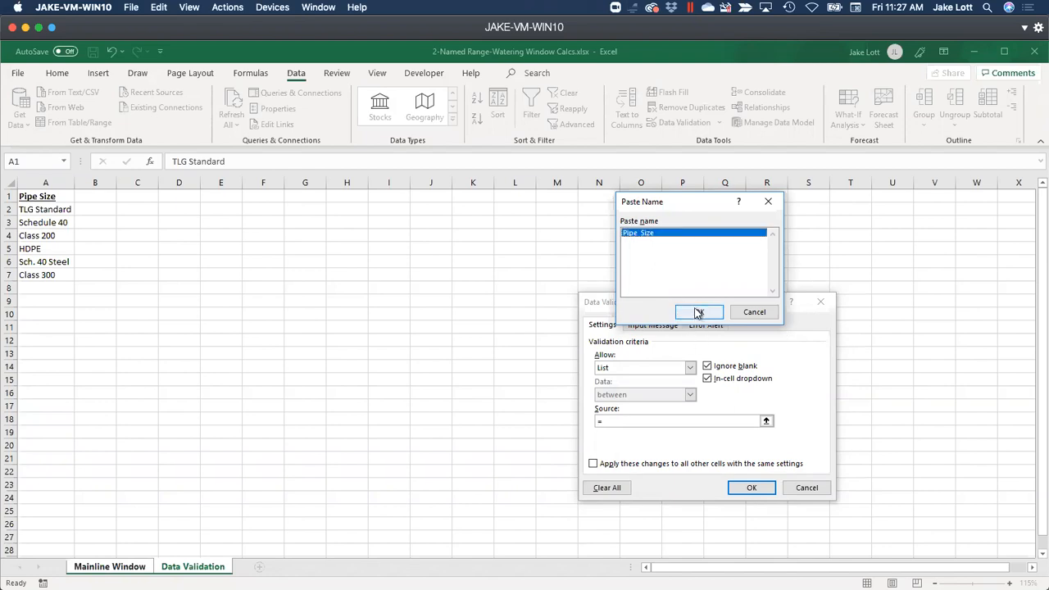
click(697, 312)
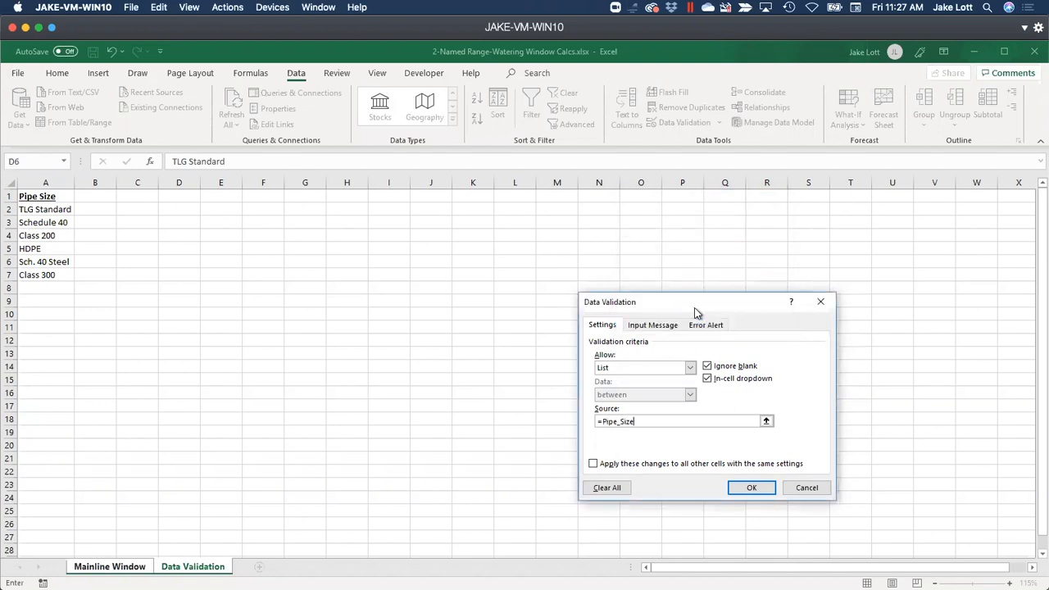
click(747, 488)
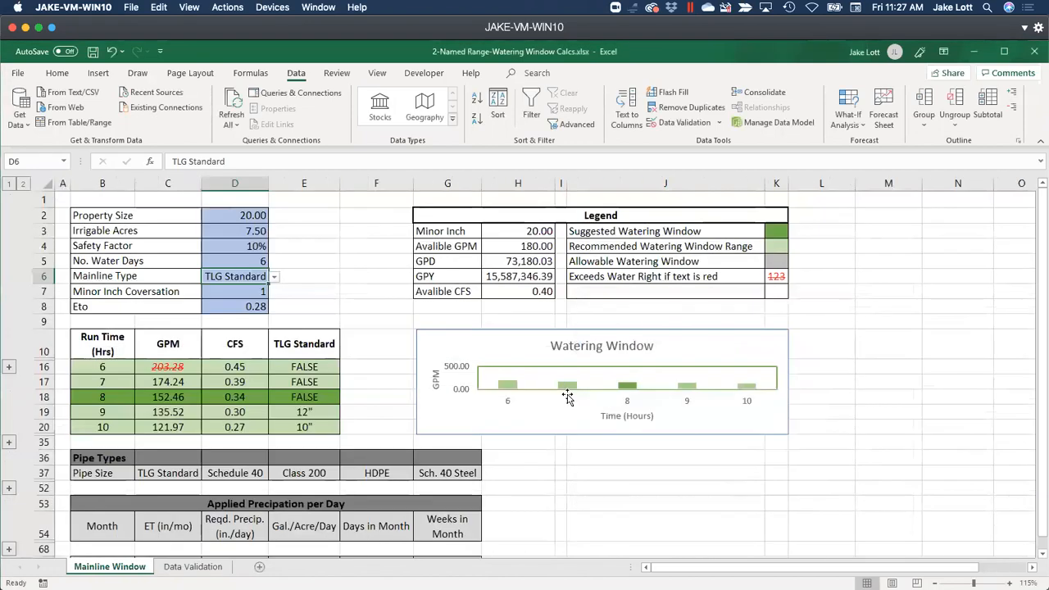
Step: Test the Mainline Type drop-down in D6 by choosing Schedule 40 and switching back to TLG Standard
click(275, 280)
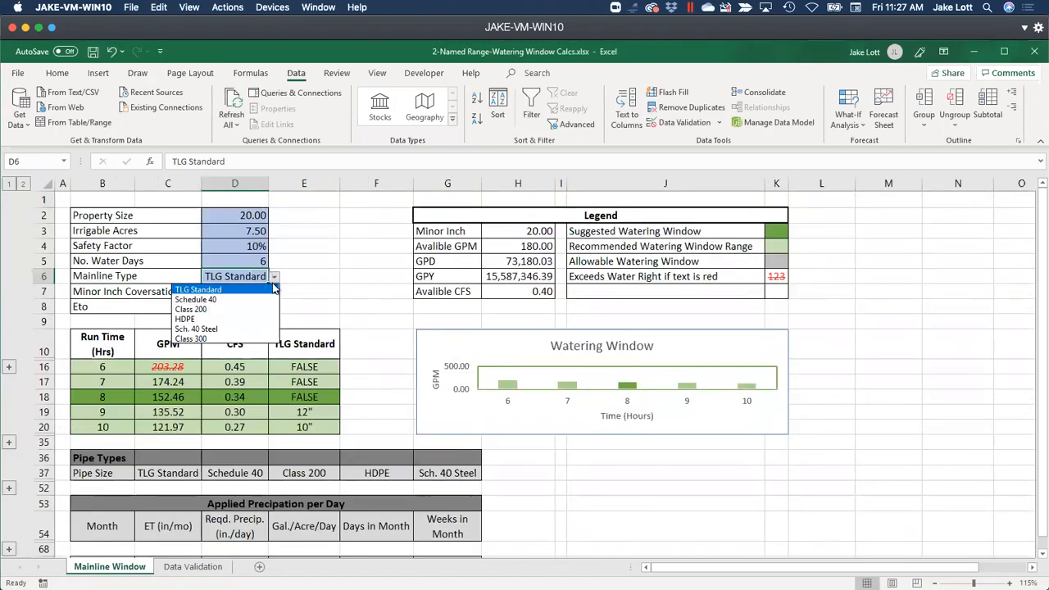
click(211, 300)
click(274, 280)
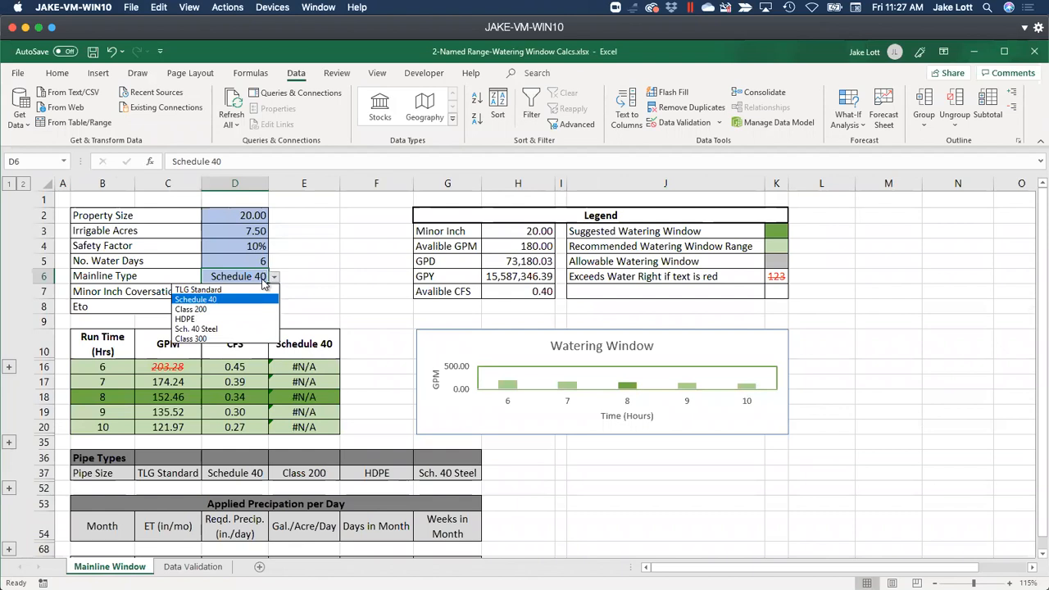
click(241, 291)
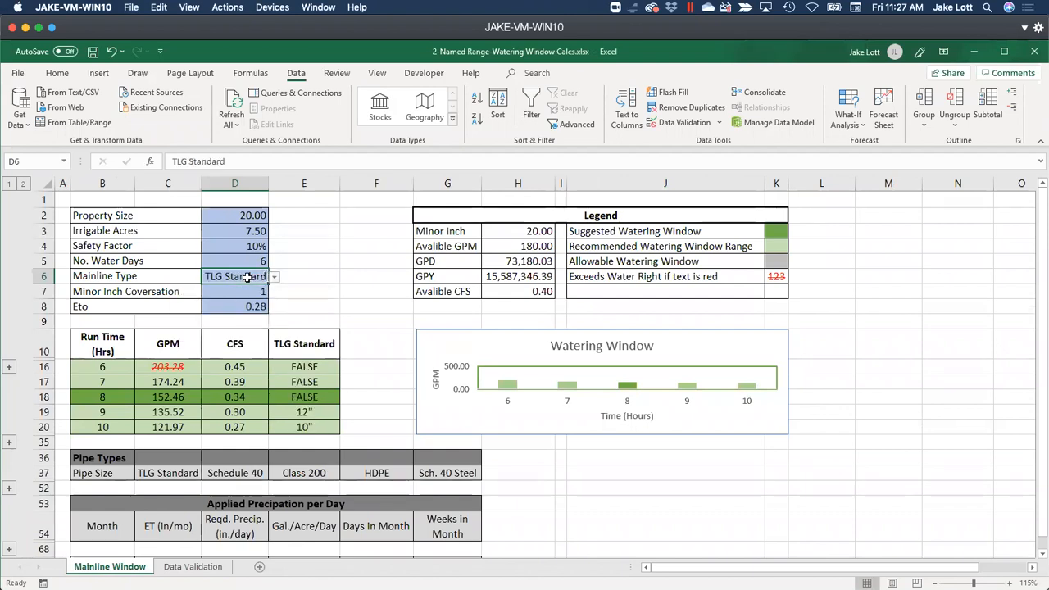
Step: Select A8 below the pipe list on the Data Validation sheet and open the Name Manager
click(192, 566)
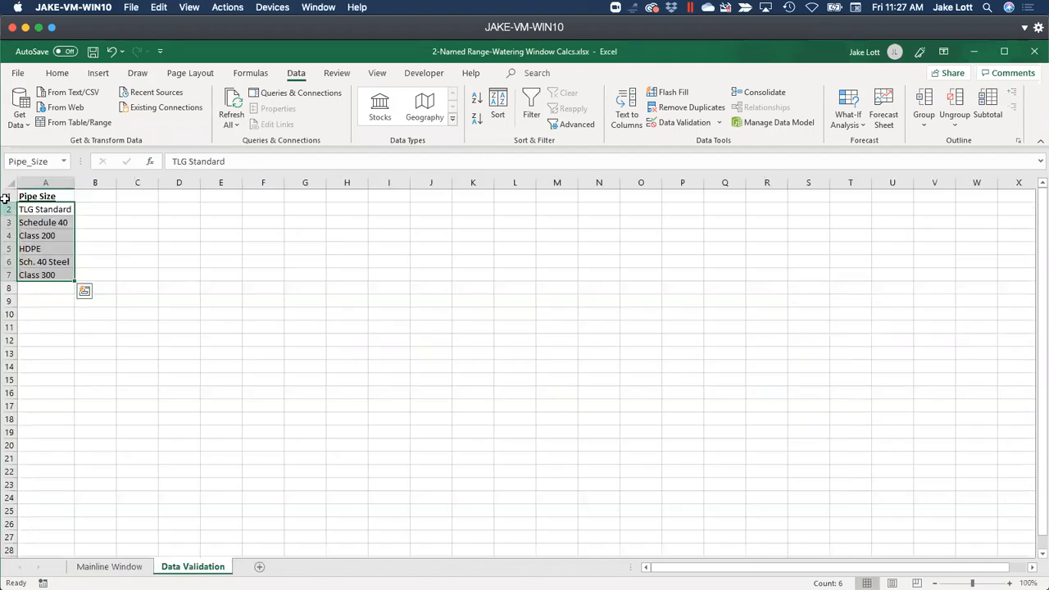
click(47, 286)
click(48, 277)
click(48, 288)
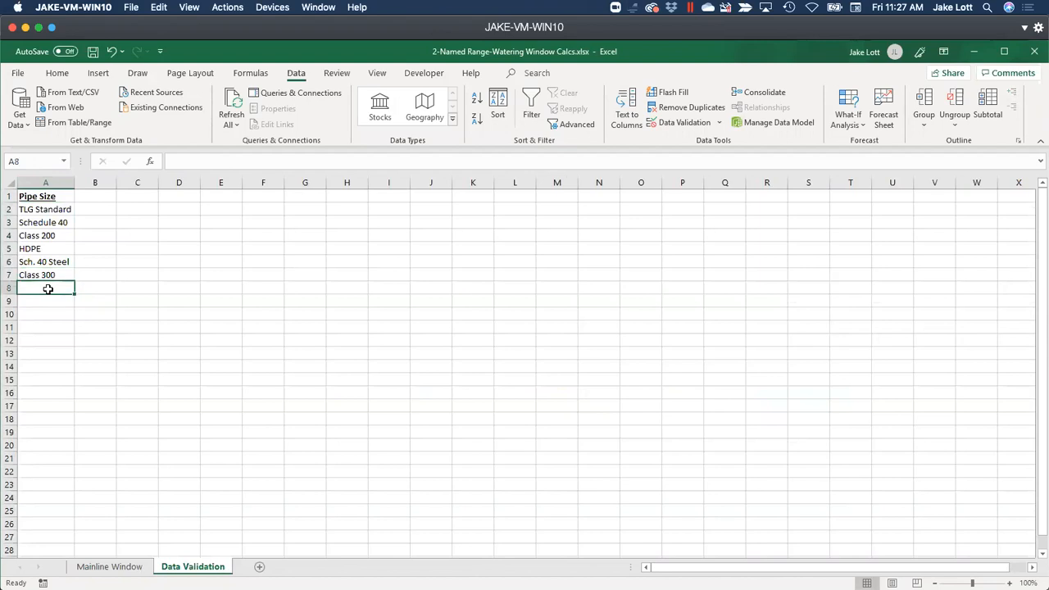
click(45, 277)
click(45, 286)
click(252, 73)
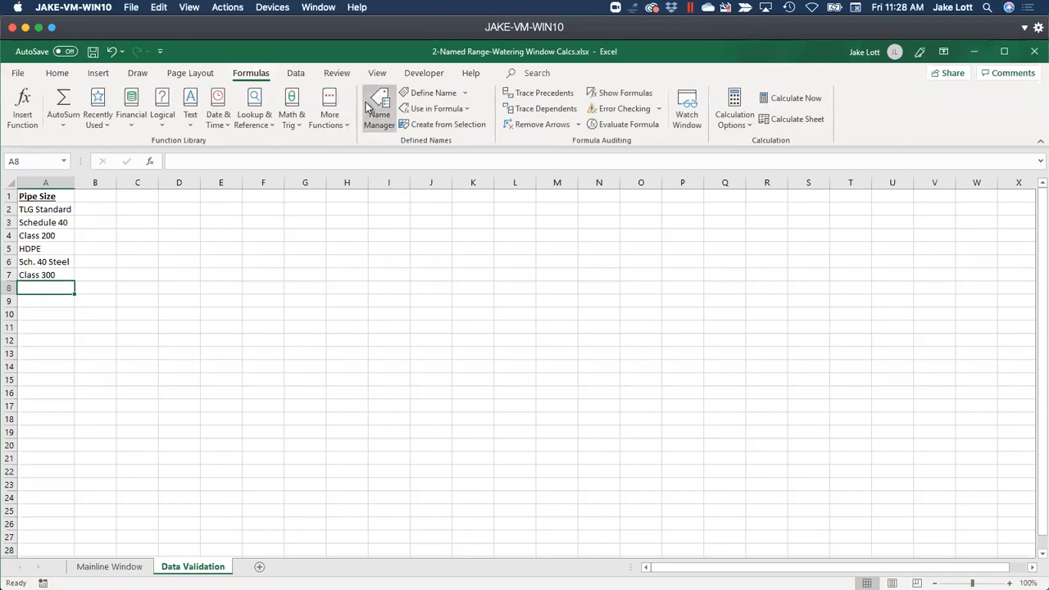
click(367, 104)
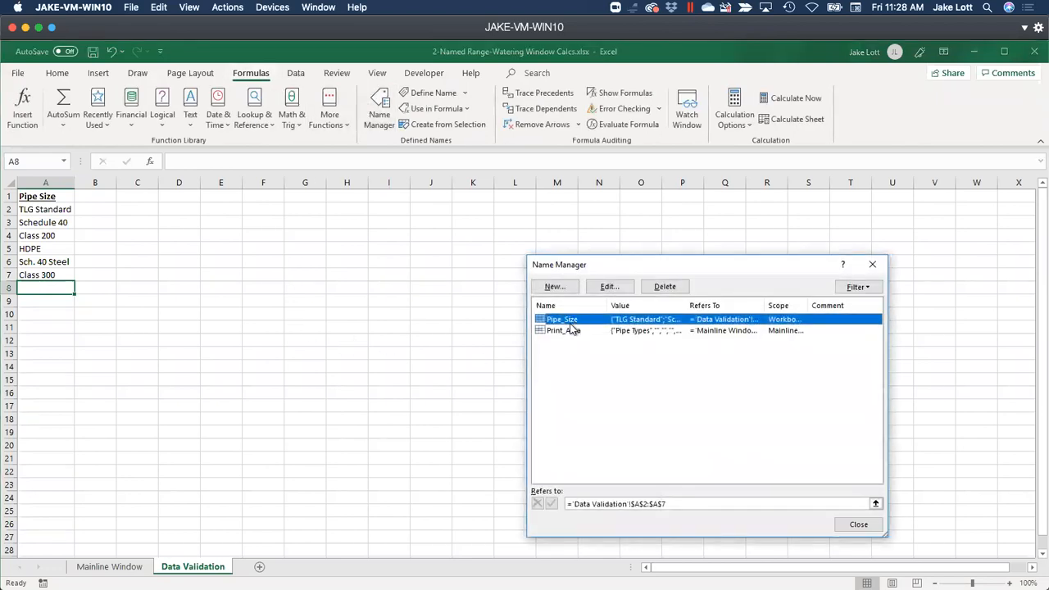
Step: Redefine Pipe_Size as =OFFSET('Data Validation'!$A$1,1,0,COUNTA('Data Validation'!$A:$A)-1), check which cells it covers, and close the Name Manager
click(675, 506)
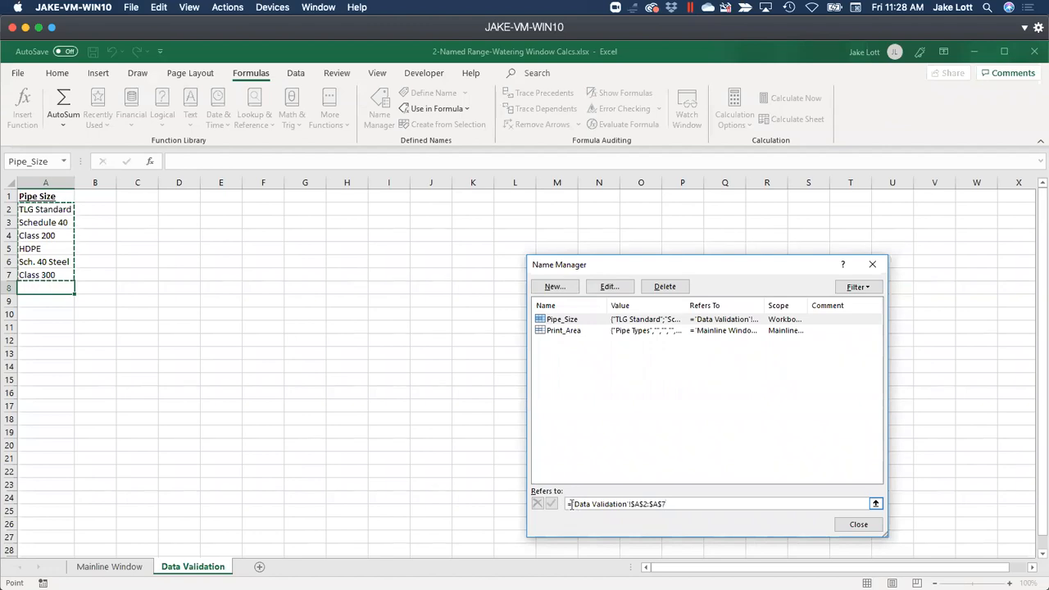
drag(572, 504, 674, 504)
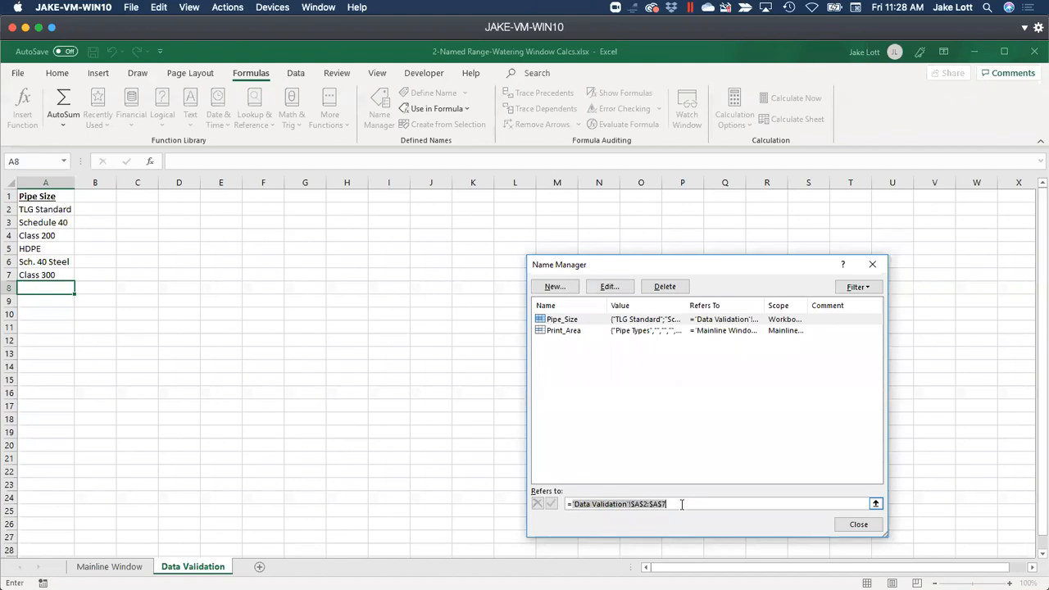
text(oo)
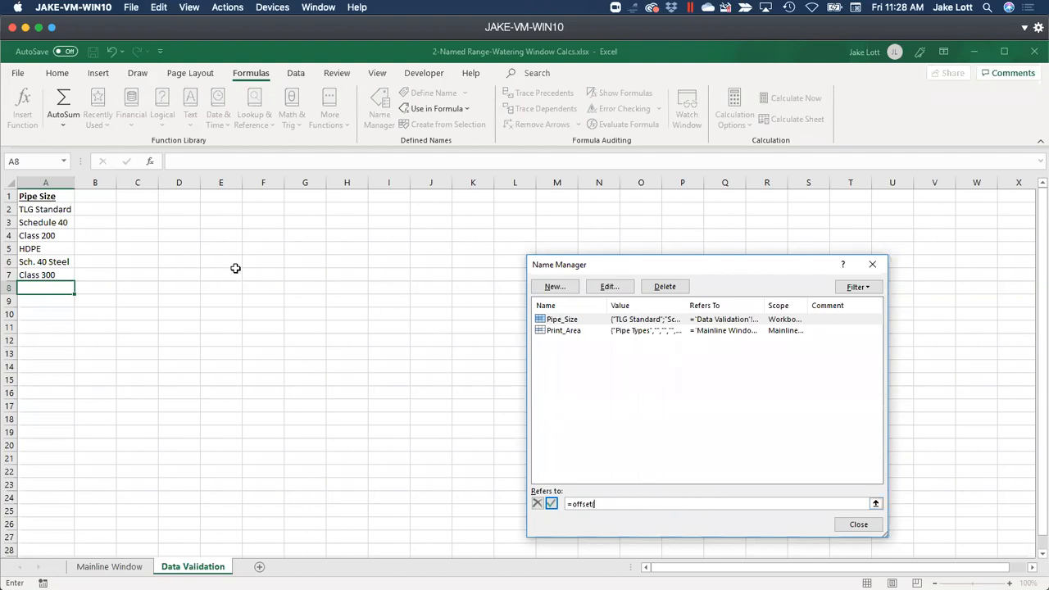
click(56, 196)
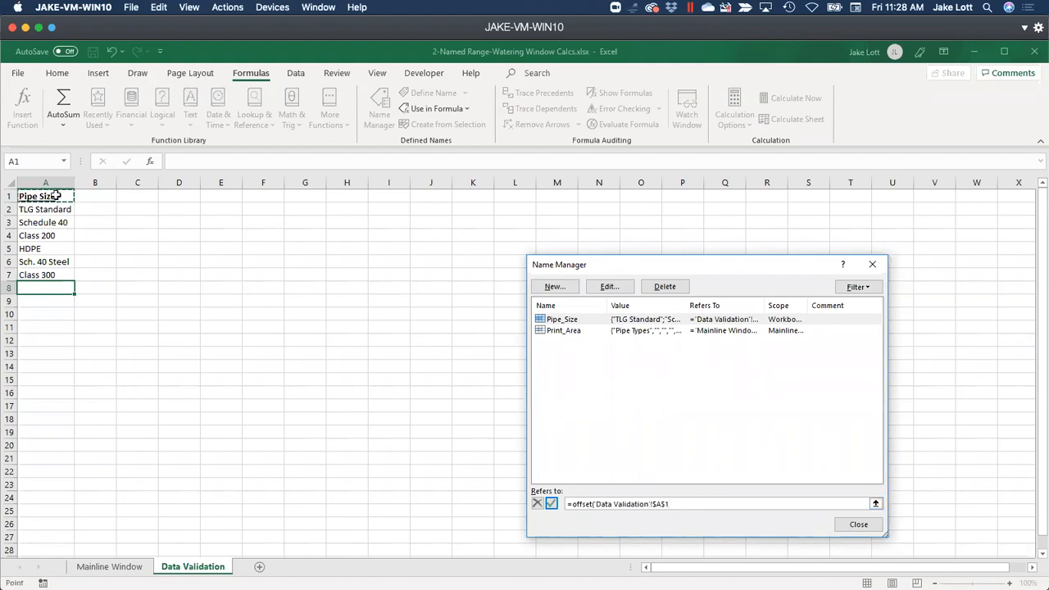
text(,)
text(()
click(46, 181)
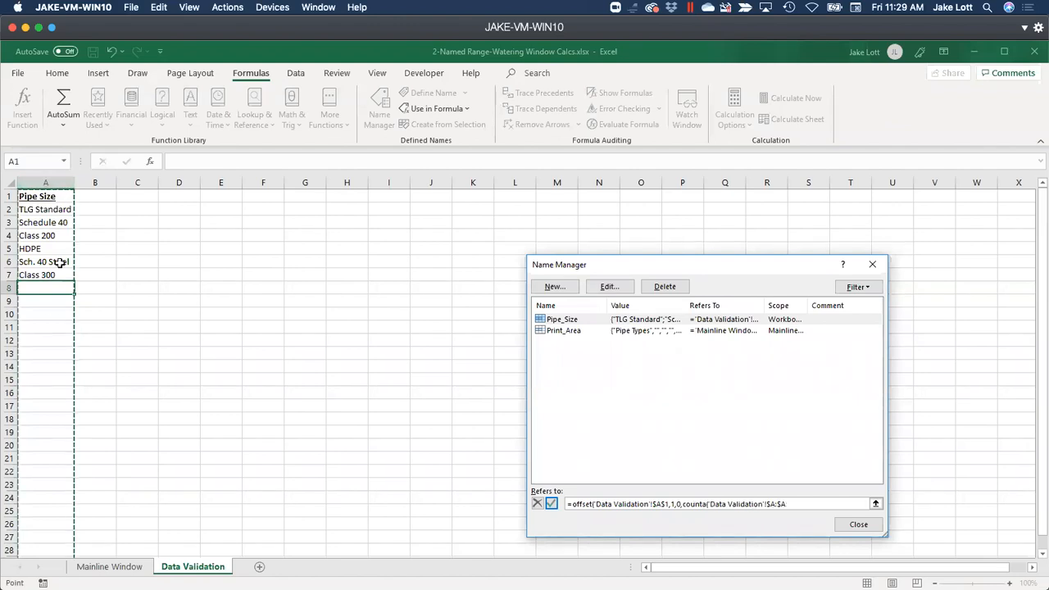
text()-1)
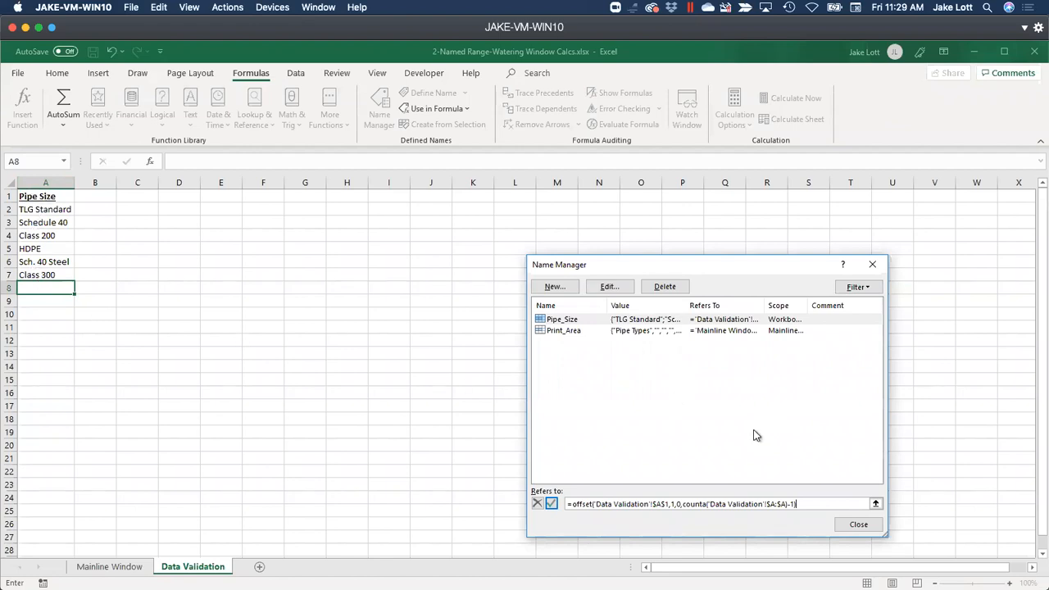
key(Return)
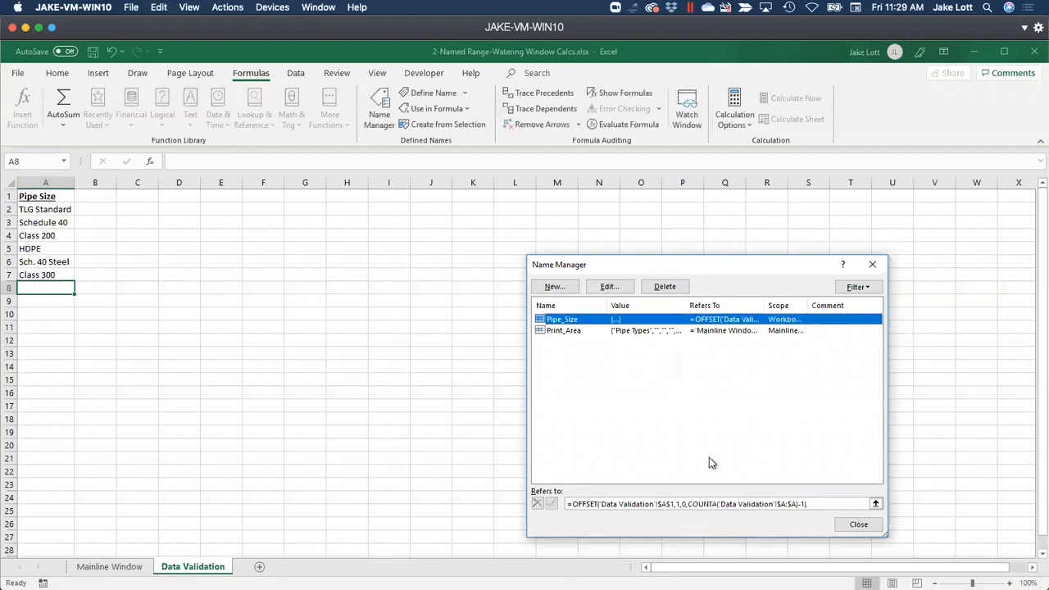
click(650, 504)
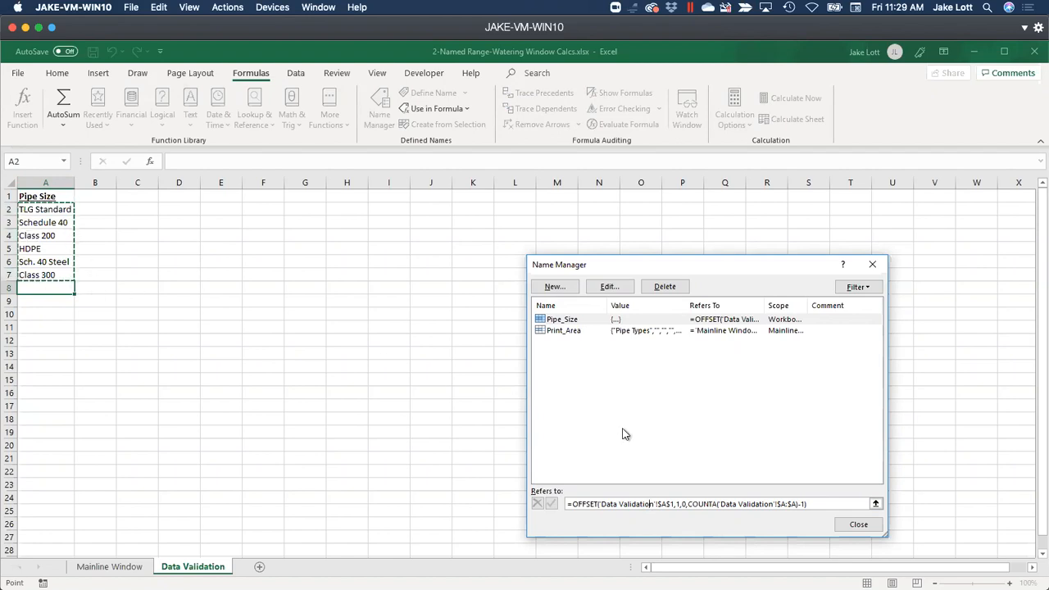
click(839, 523)
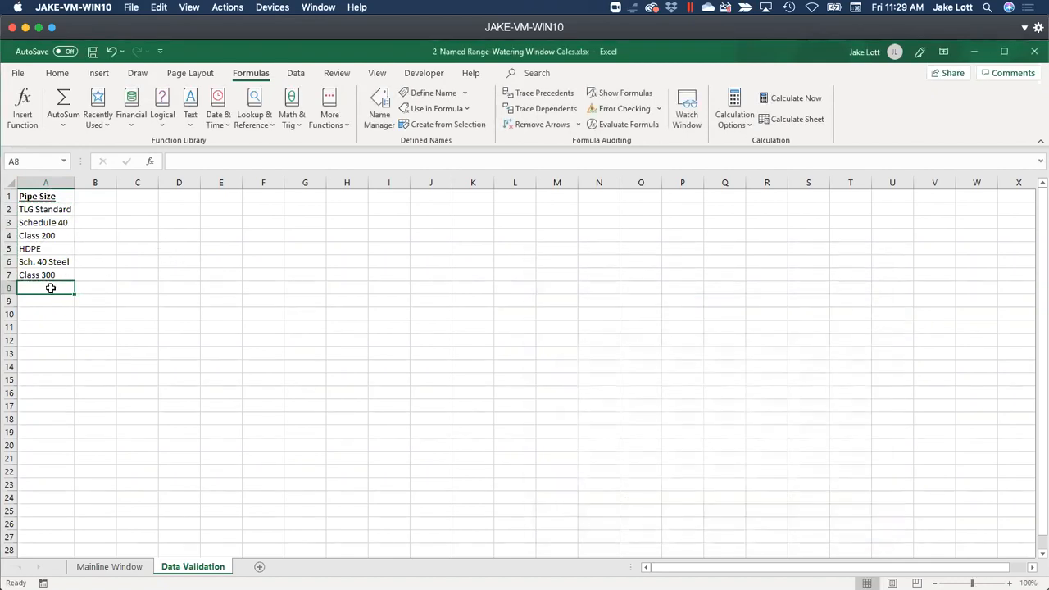
Step: Add Sch 80 to the pipe list in cell A8
text(Sch)
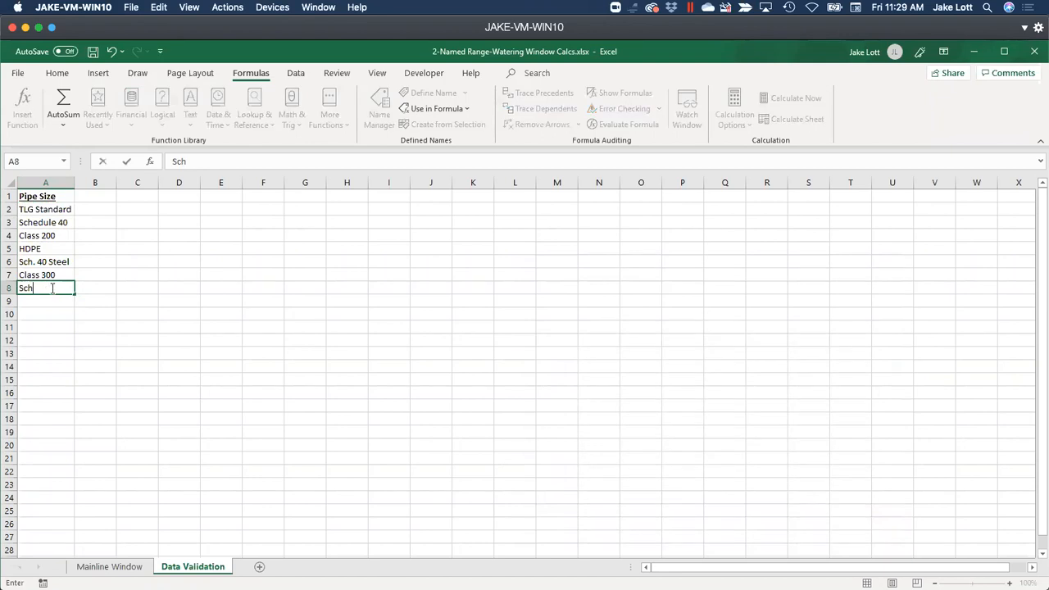
text( 80)
key(Return)
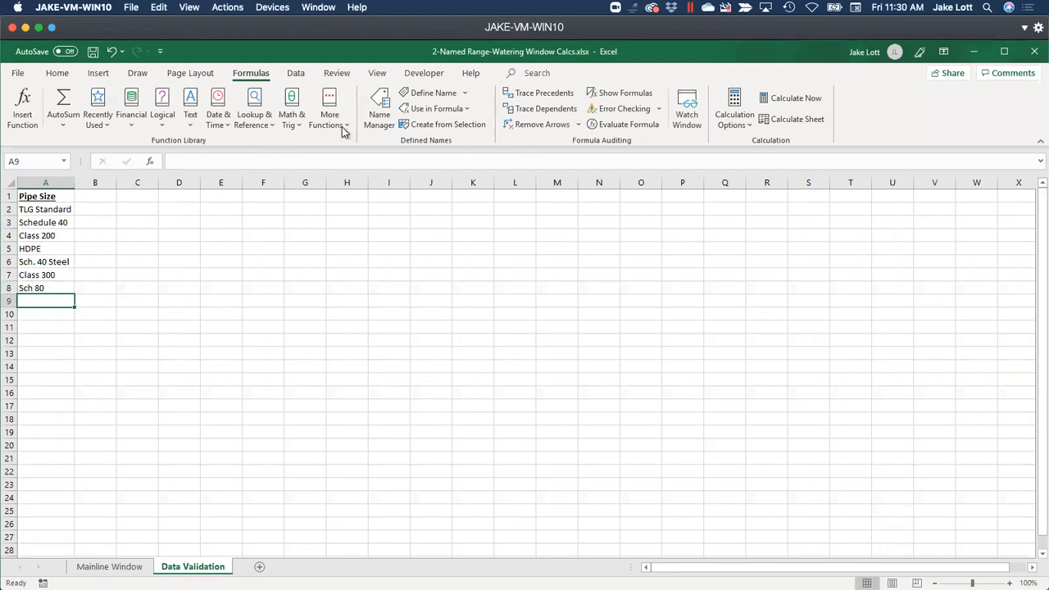
Step: Check which cells Pipe_Size covers in the Name Manager and which choices D6 offers on the Mainline Window sheet
click(382, 99)
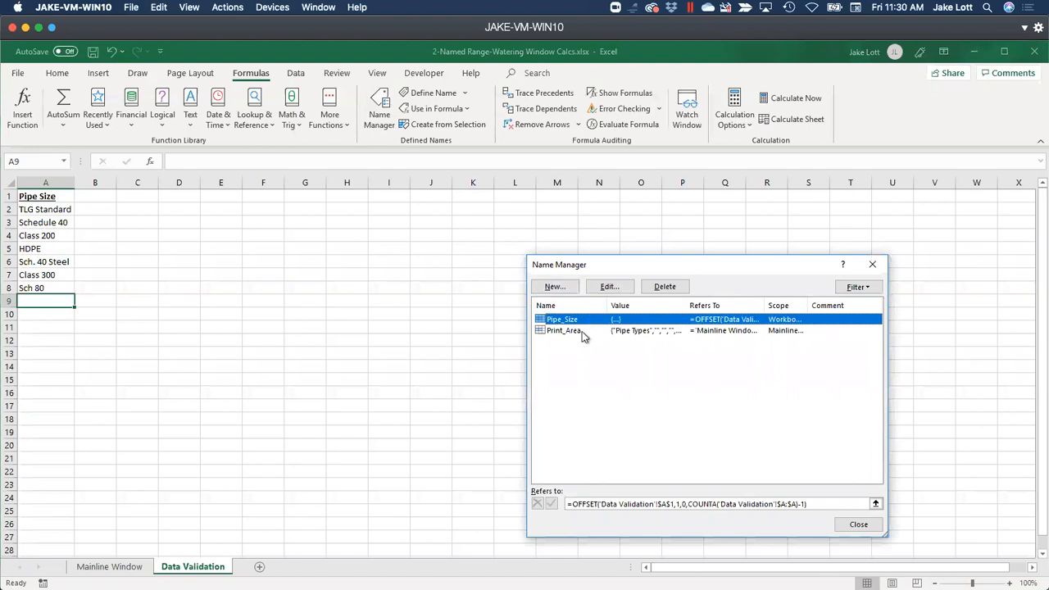
click(624, 503)
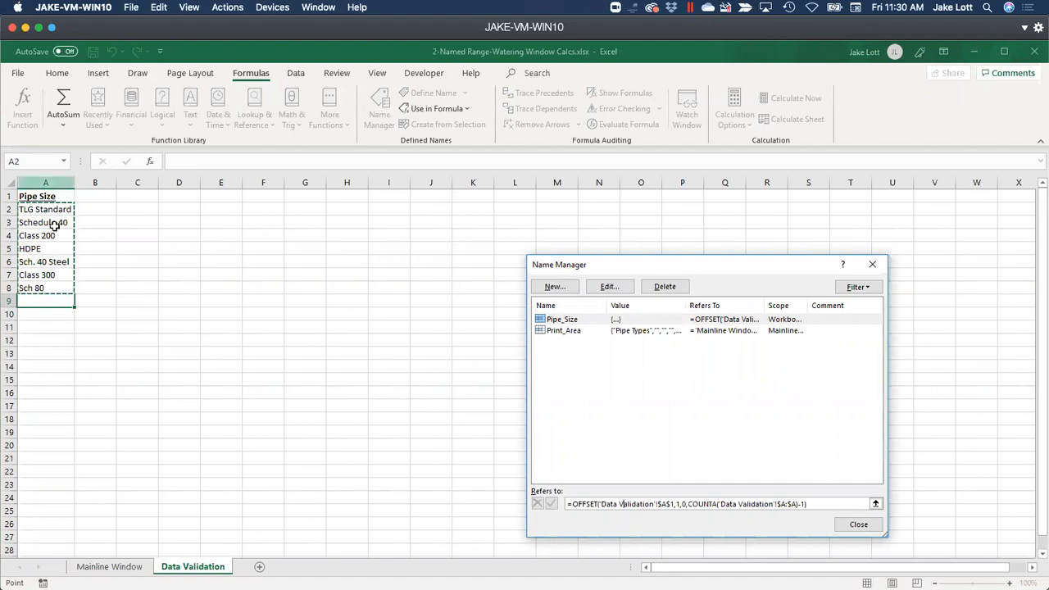
click(857, 524)
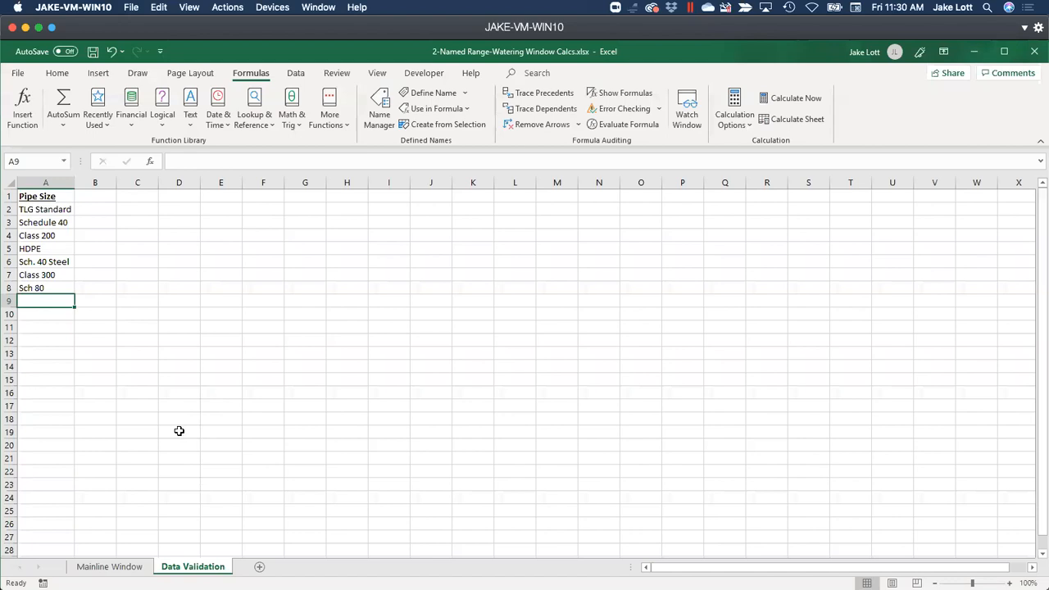
click(109, 566)
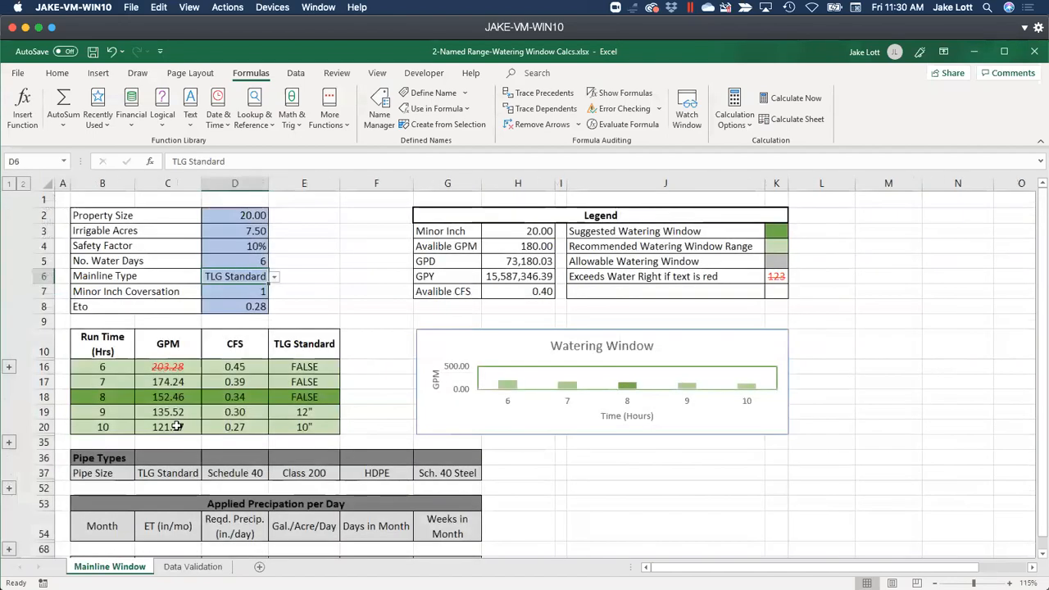
click(274, 277)
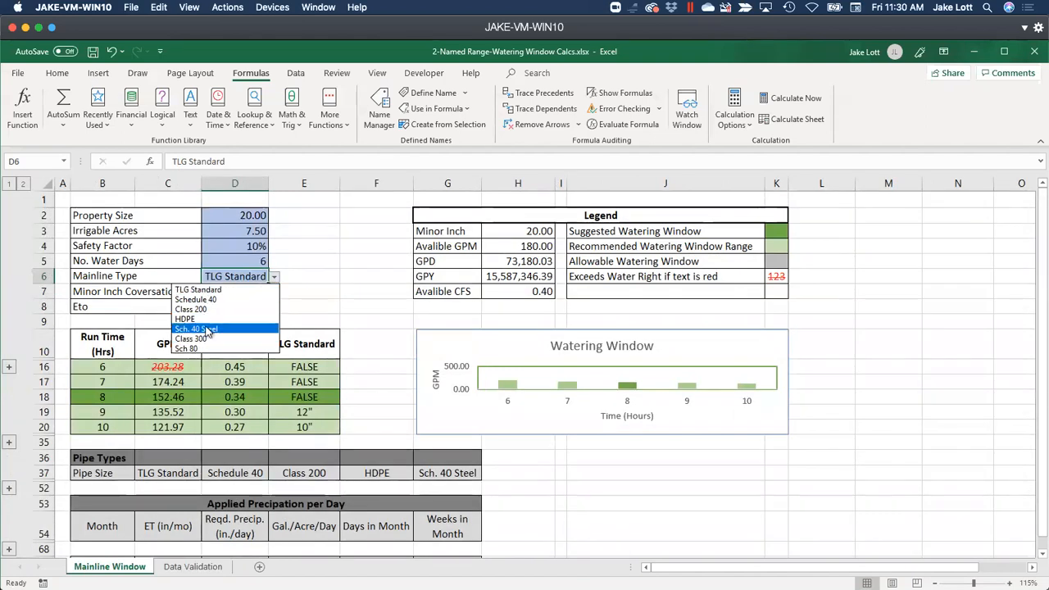
Step: Delete the pipe list entries from HDPE downward in A5:A11 on the Data Validation sheet
click(197, 565)
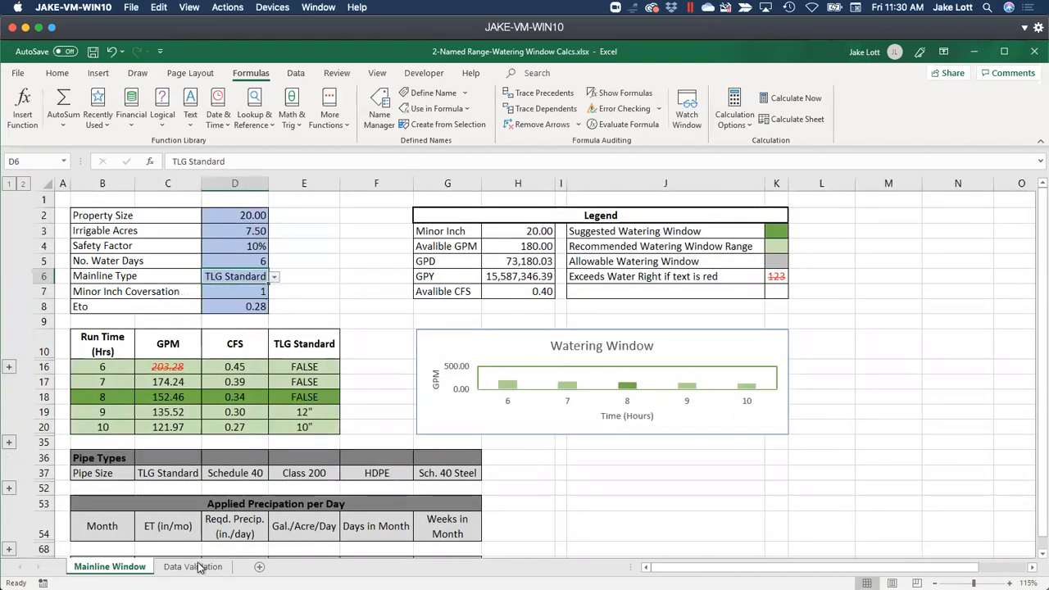
drag(61, 328, 37, 244)
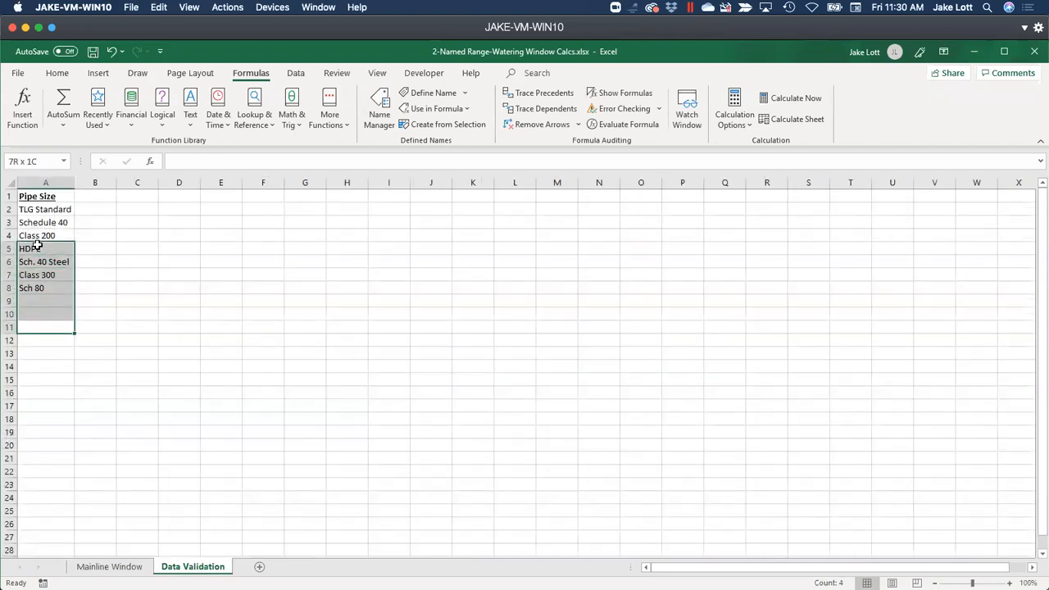
key(Delete)
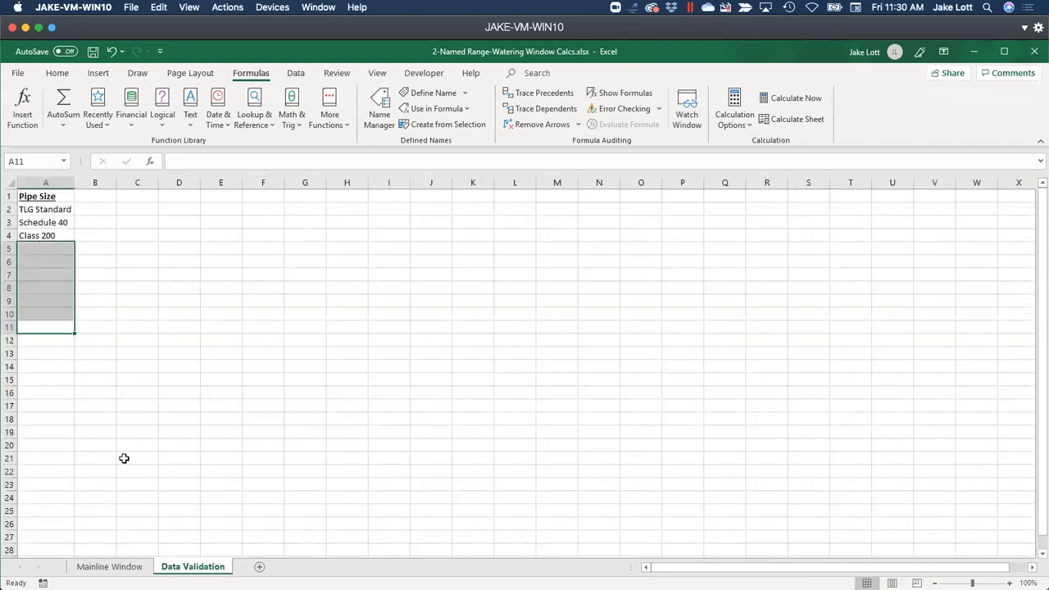
click(98, 498)
Step: Check the Mainline Type drop-down in D6 on the Mainline Window sheet against the shortened pipe list
click(110, 566)
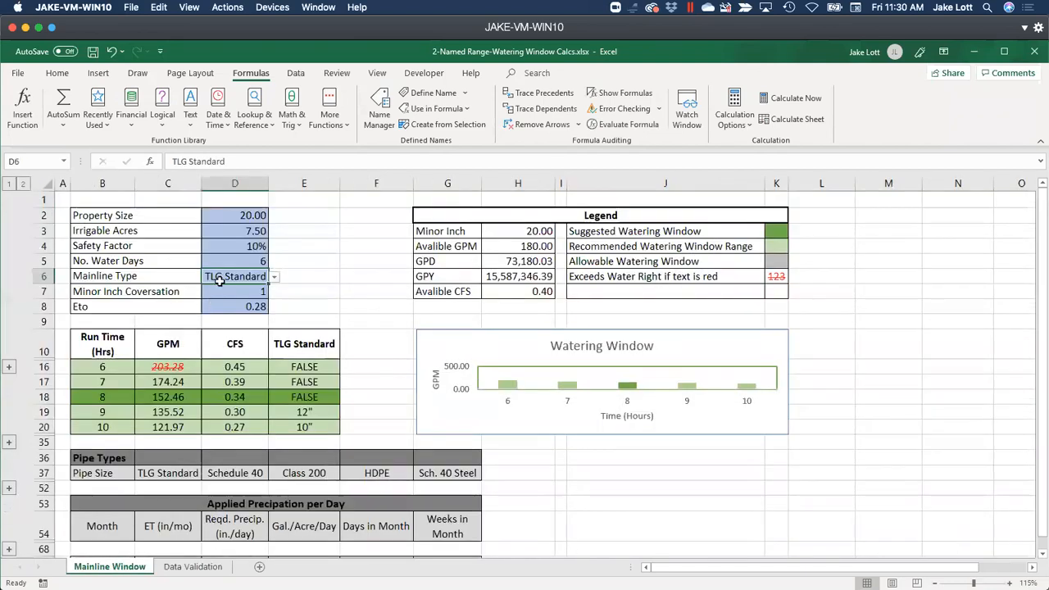
click(275, 276)
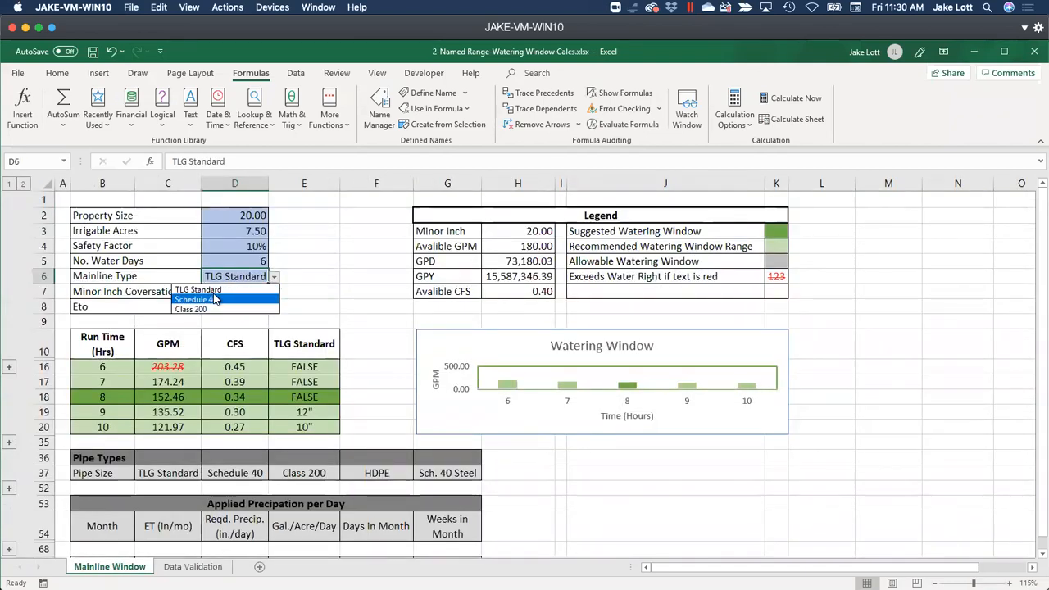
click(311, 258)
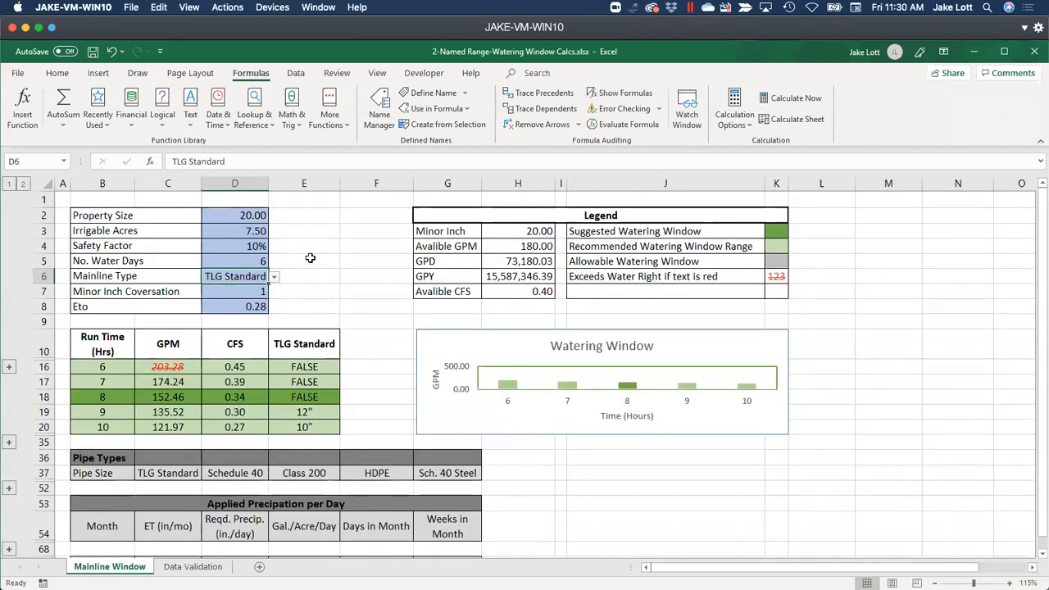
Step: View the choices in the No. Water Days drop-down in D5 without changing the selection
click(261, 262)
click(275, 261)
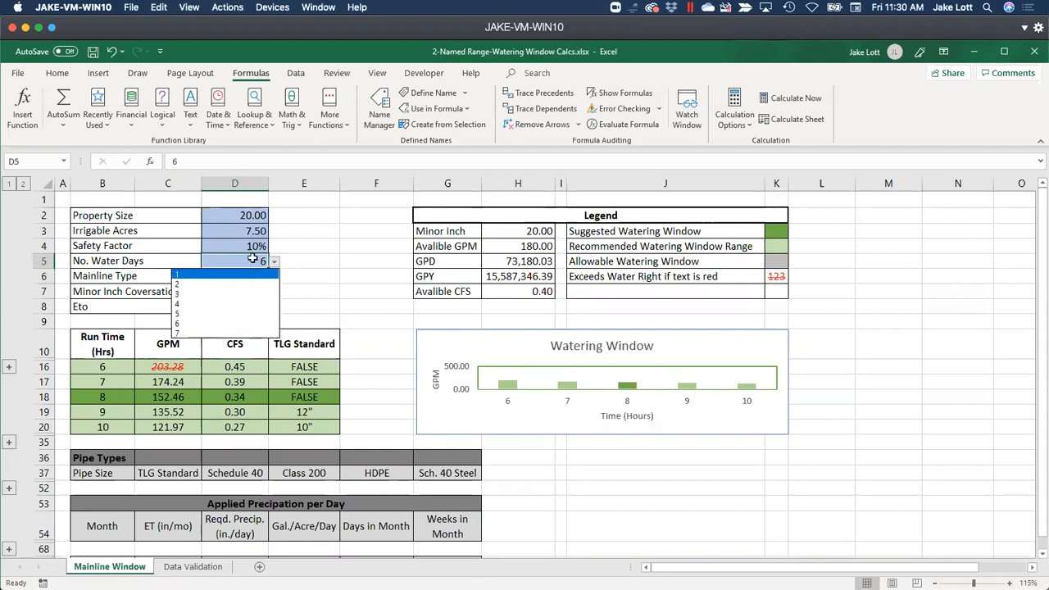
click(253, 261)
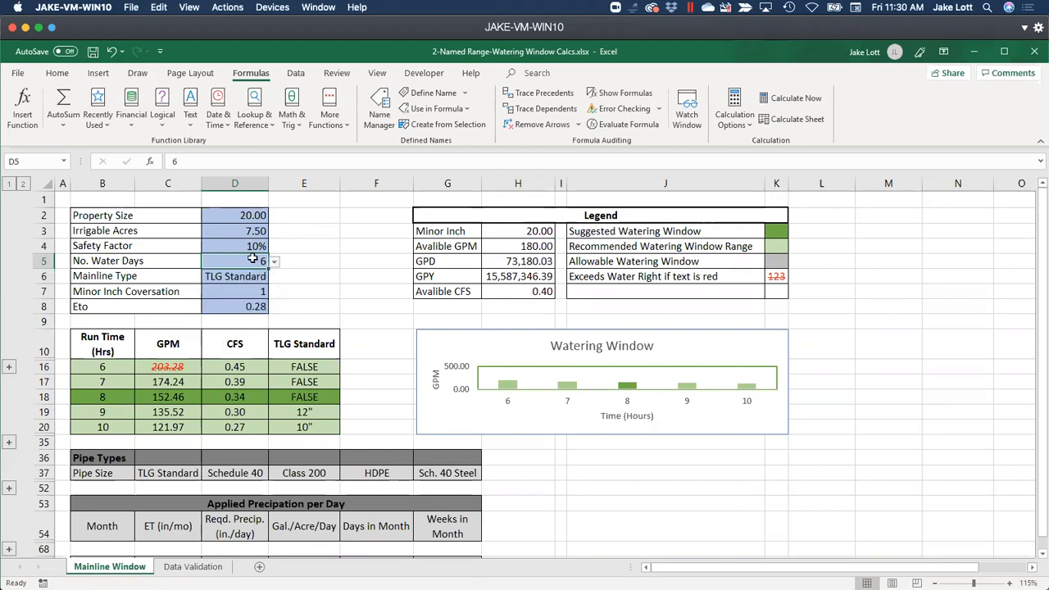
Step: Try =Days and =A1 as the list source for the No. Water Days validation in D5
click(296, 73)
click(685, 123)
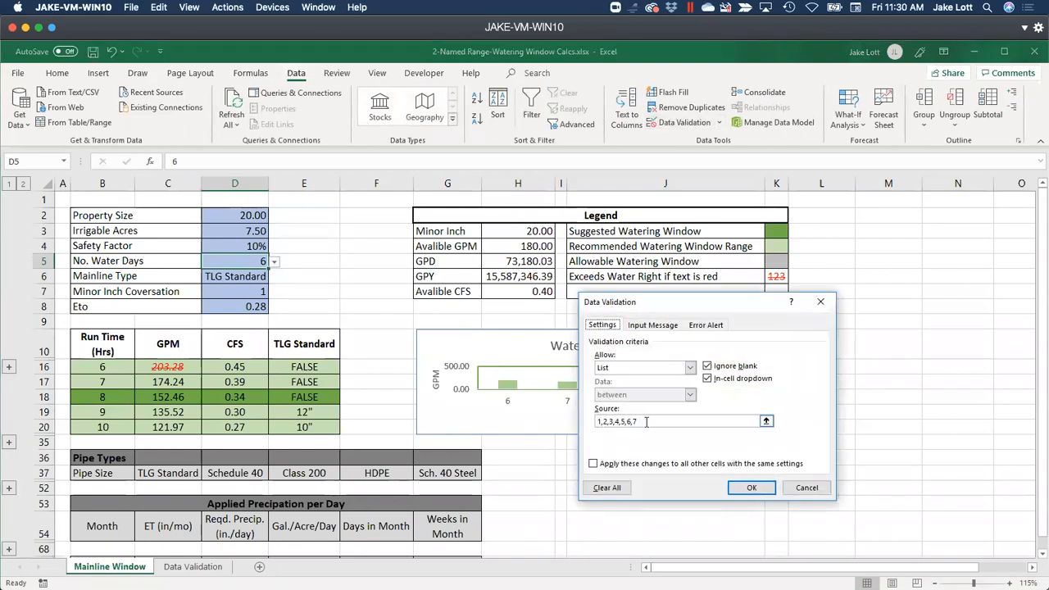
drag(653, 421, 578, 421)
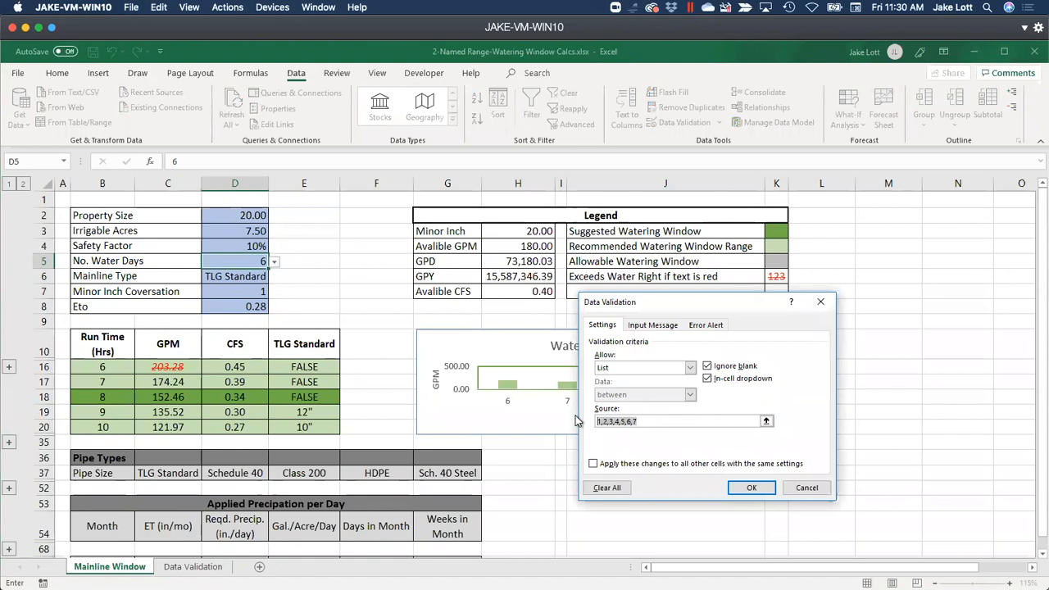
text(=Days)
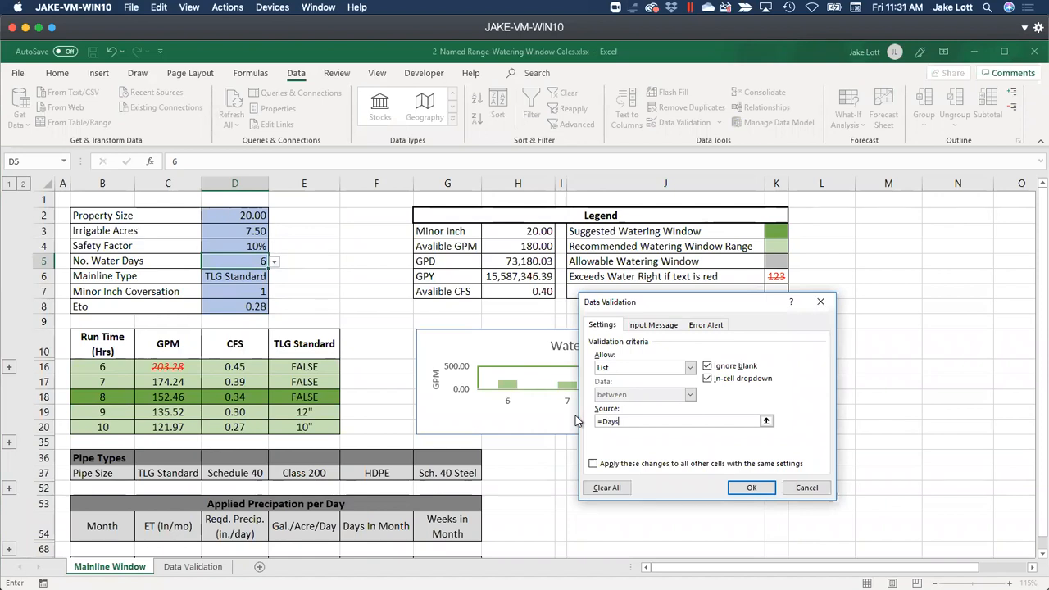
click(737, 487)
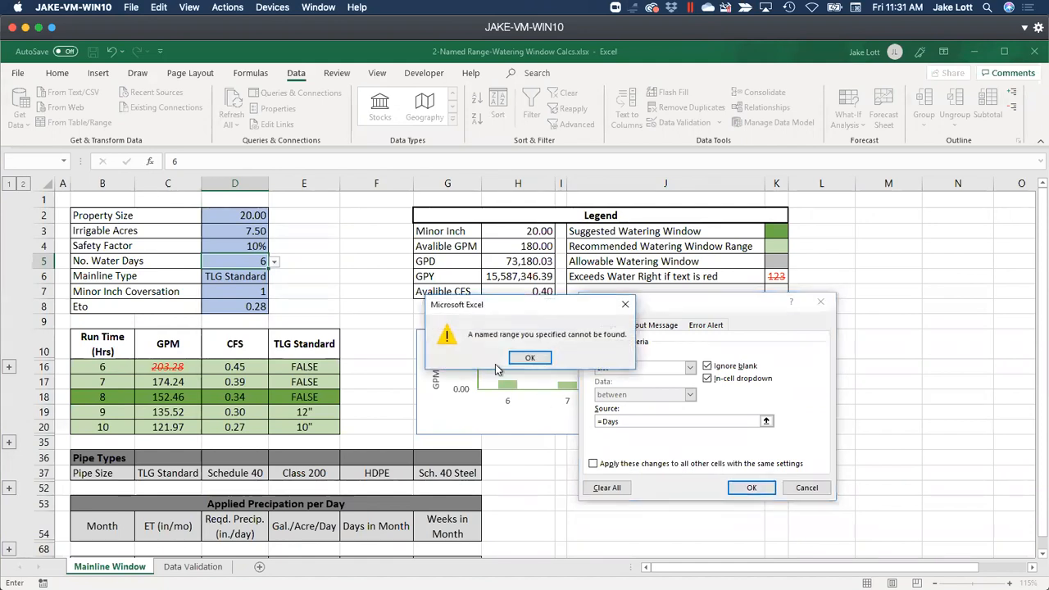
click(529, 358)
click(619, 421)
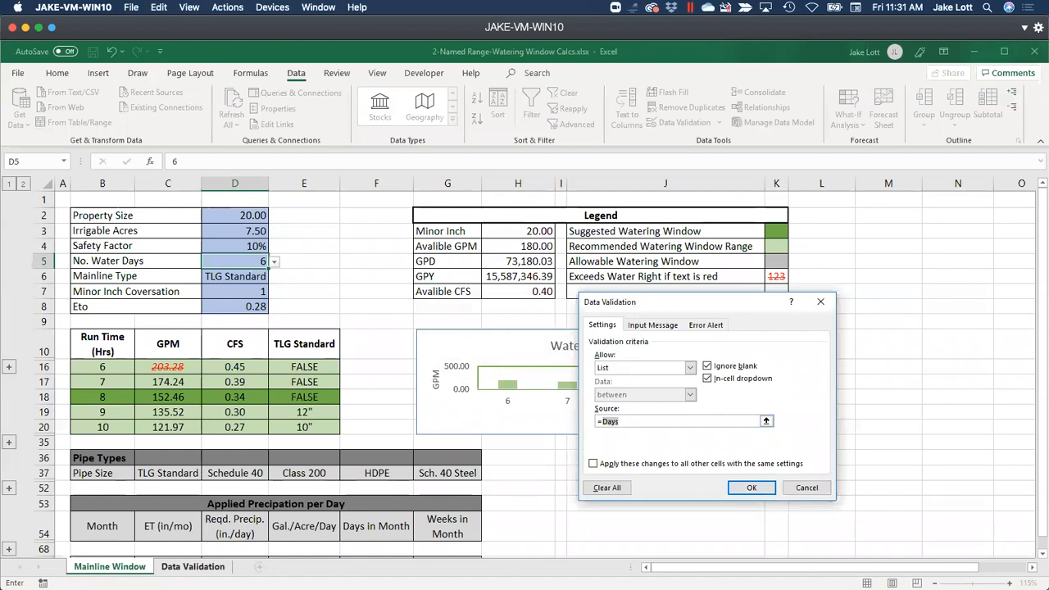
text(A1)
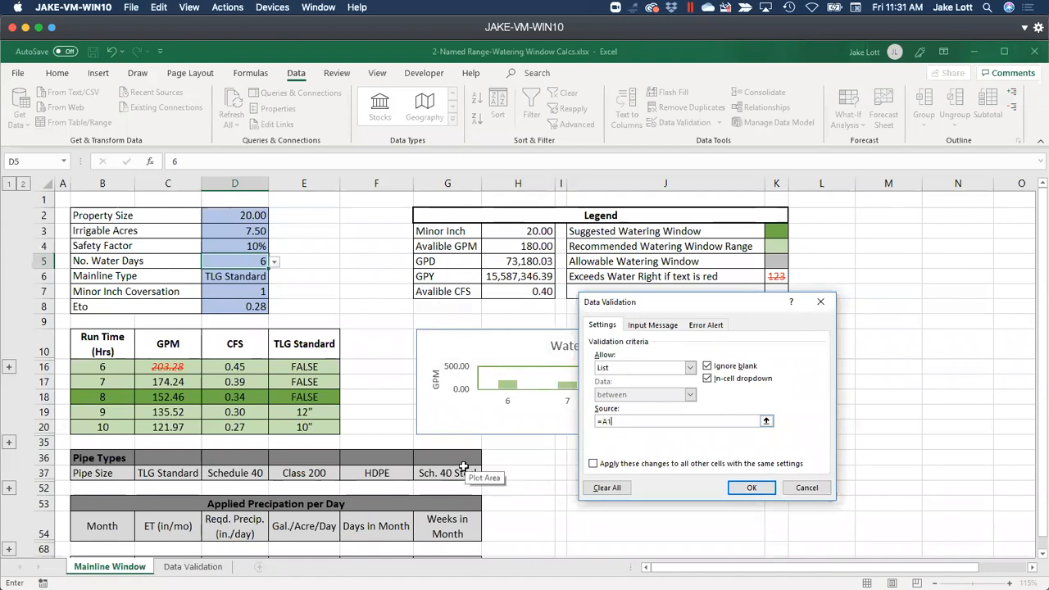
key(Return)
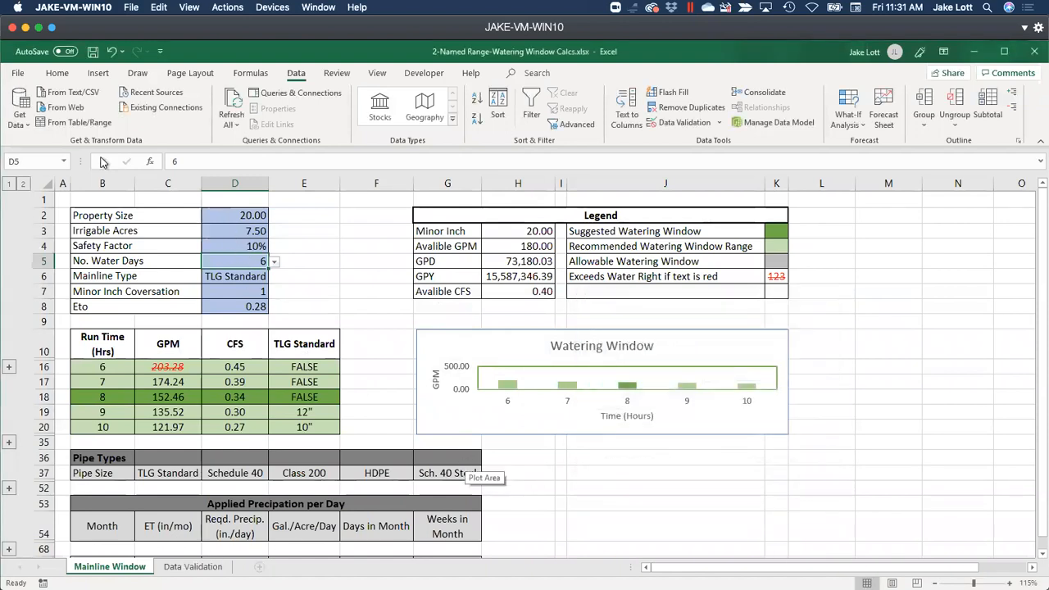
Step: Enter the column header Days in B1 on the Data Validation sheet
click(187, 566)
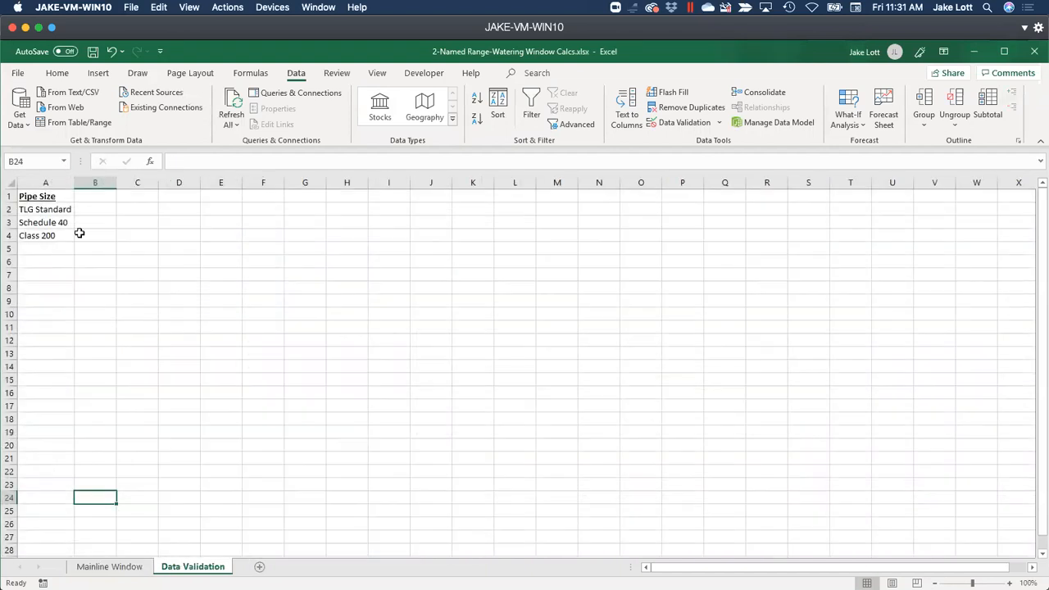
click(89, 197)
text(Days)
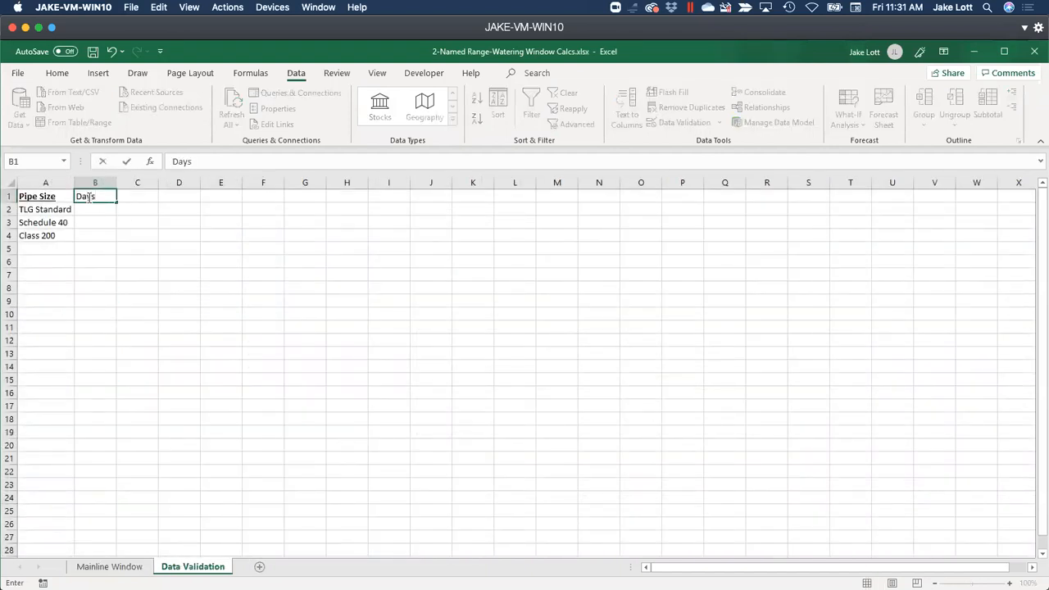
key(Return)
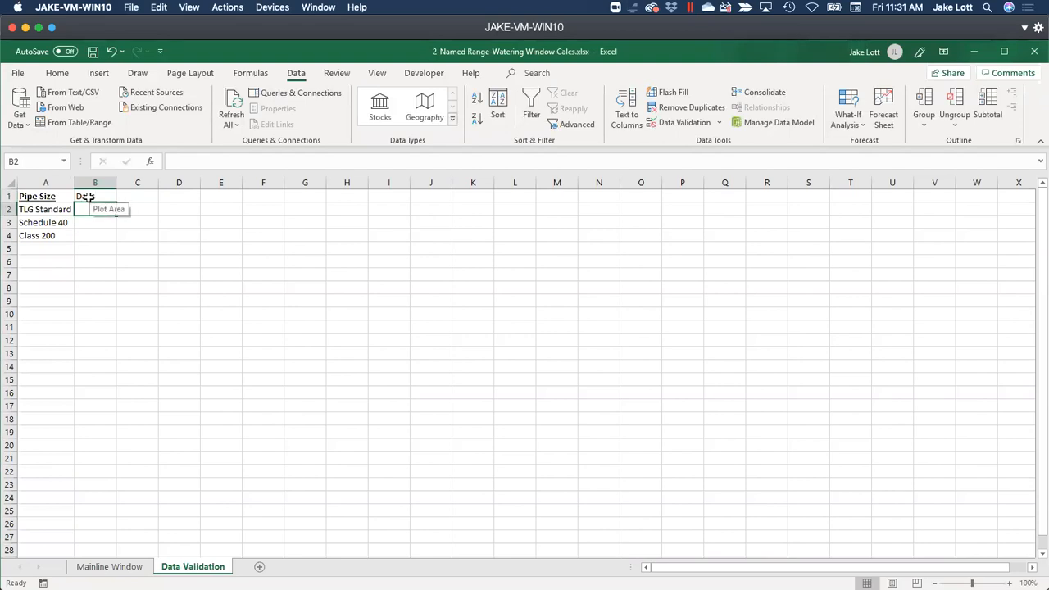
Step: Fill B2:B8 below the Days header with the numbers 1 to 7
text(1)
key(Return)
text(2)
key(Return)
text(3)
key(Return)
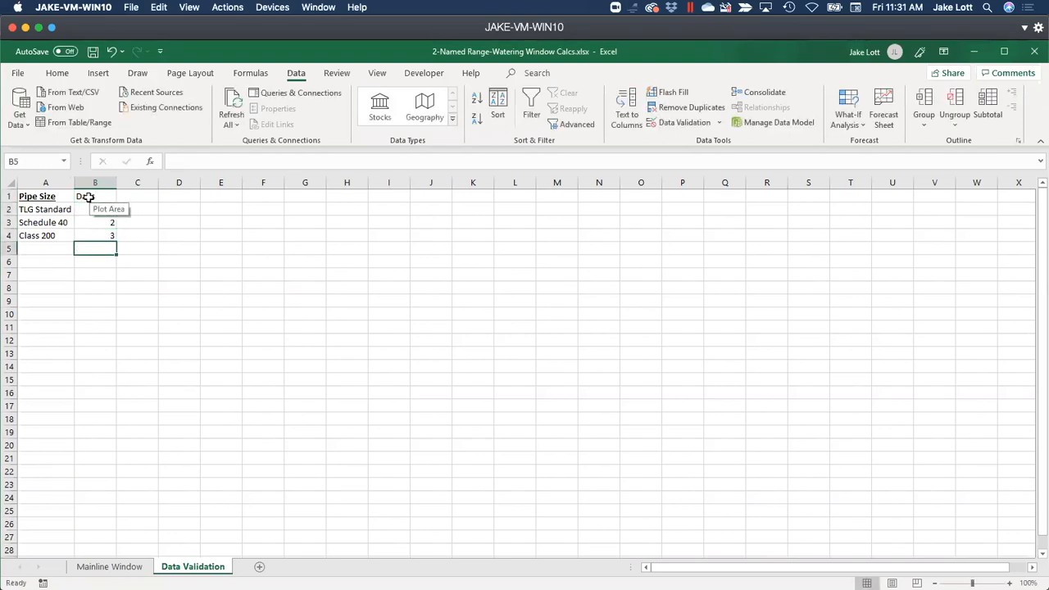
drag(103, 207, 117, 293)
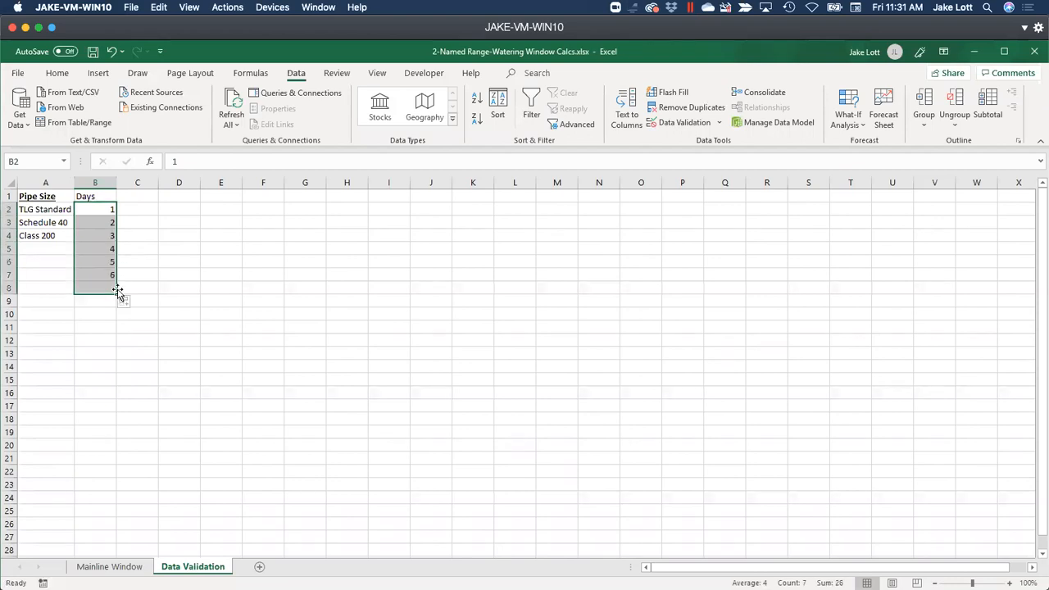
click(145, 251)
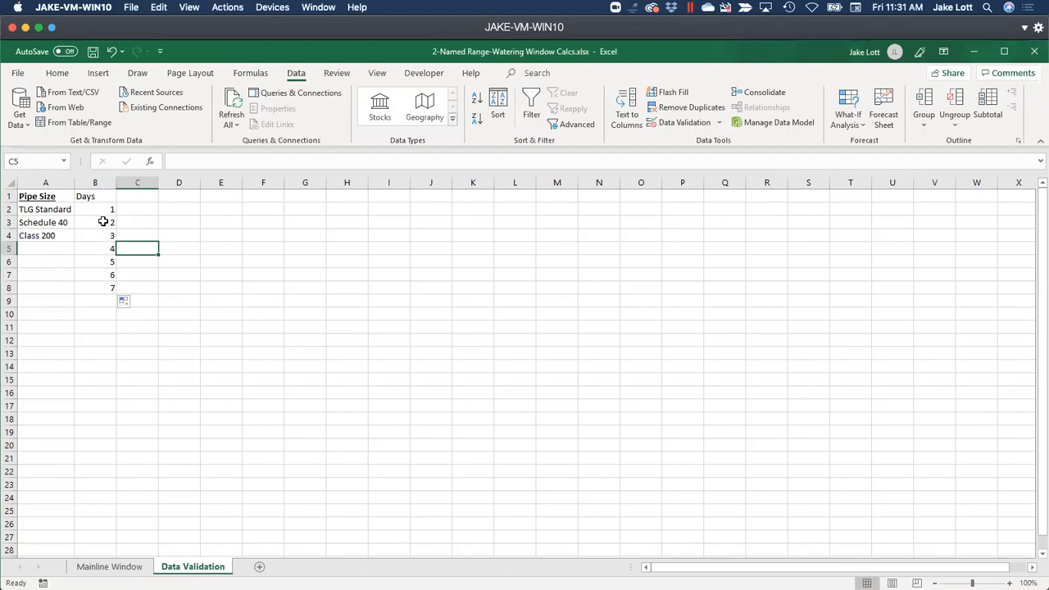
Step: Define a new workbook-scope name Days in the Name Manager, using the reference formula copied from Pipe_Size
click(250, 73)
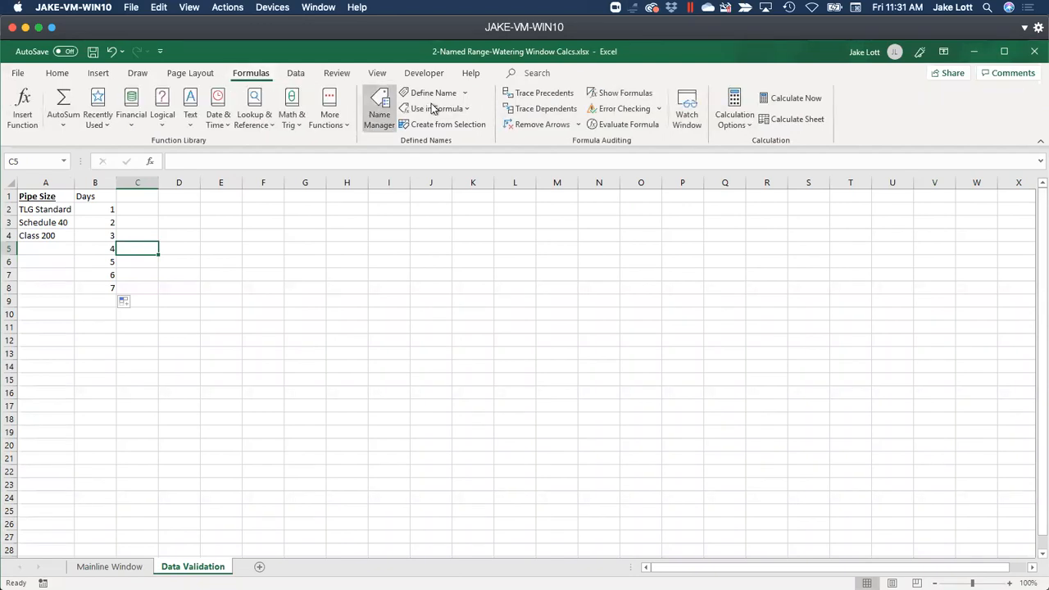
click(379, 111)
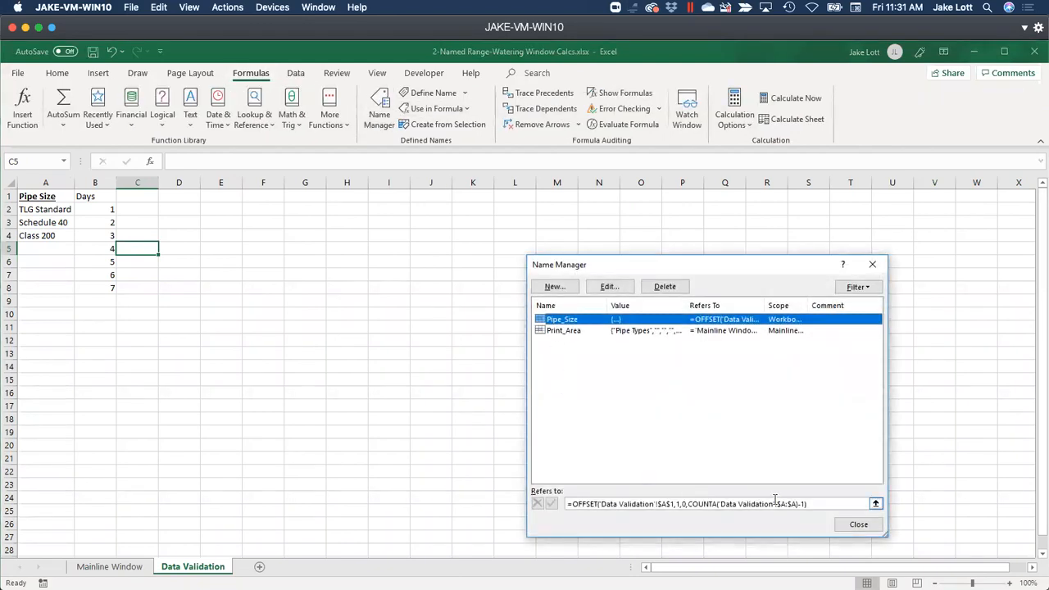
click(824, 503)
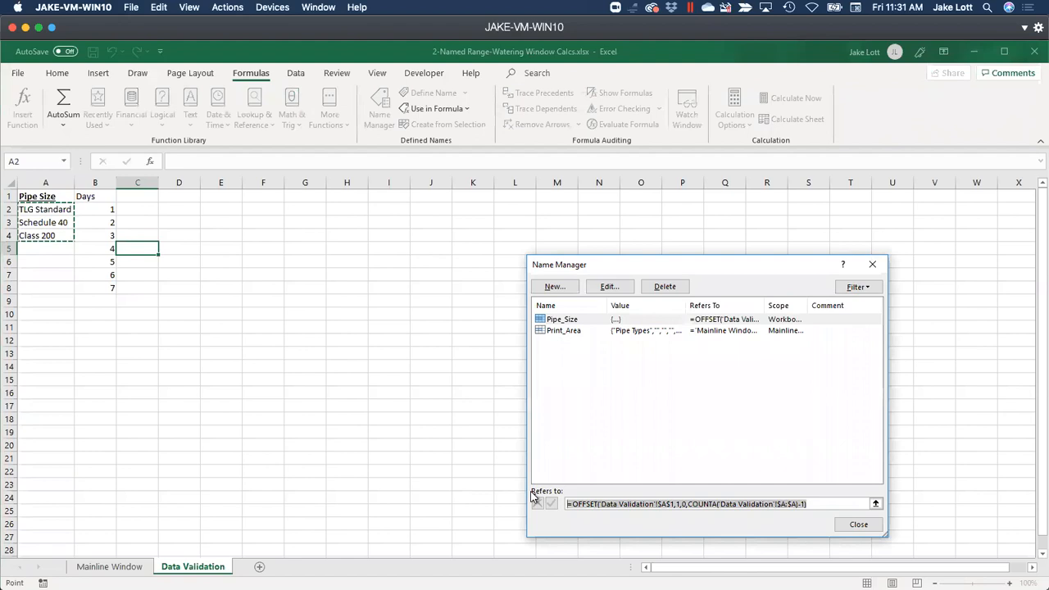
key(ctrl+c)
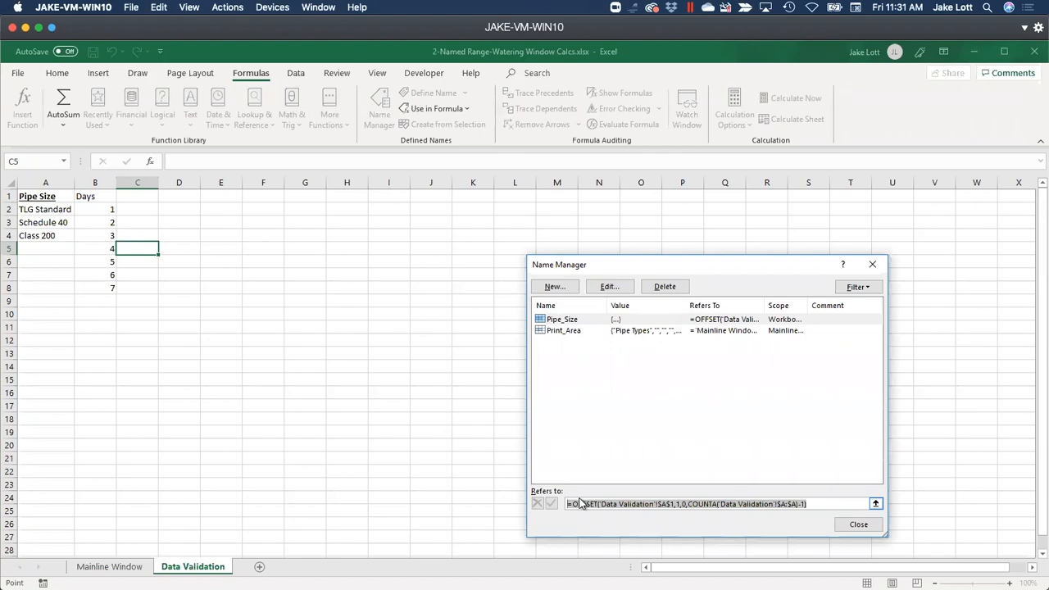
click(554, 287)
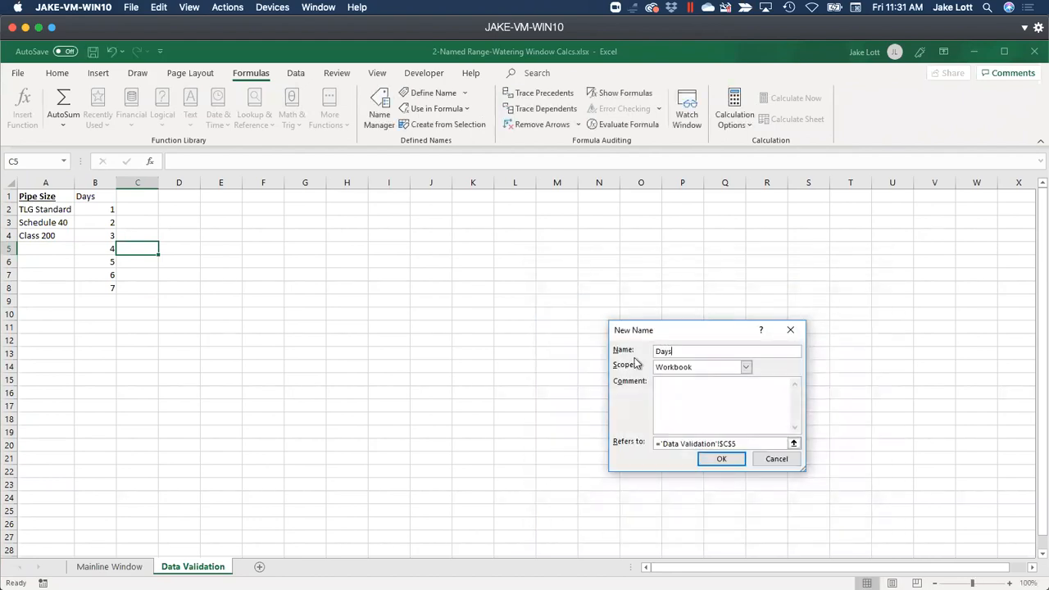
drag(785, 443, 623, 443)
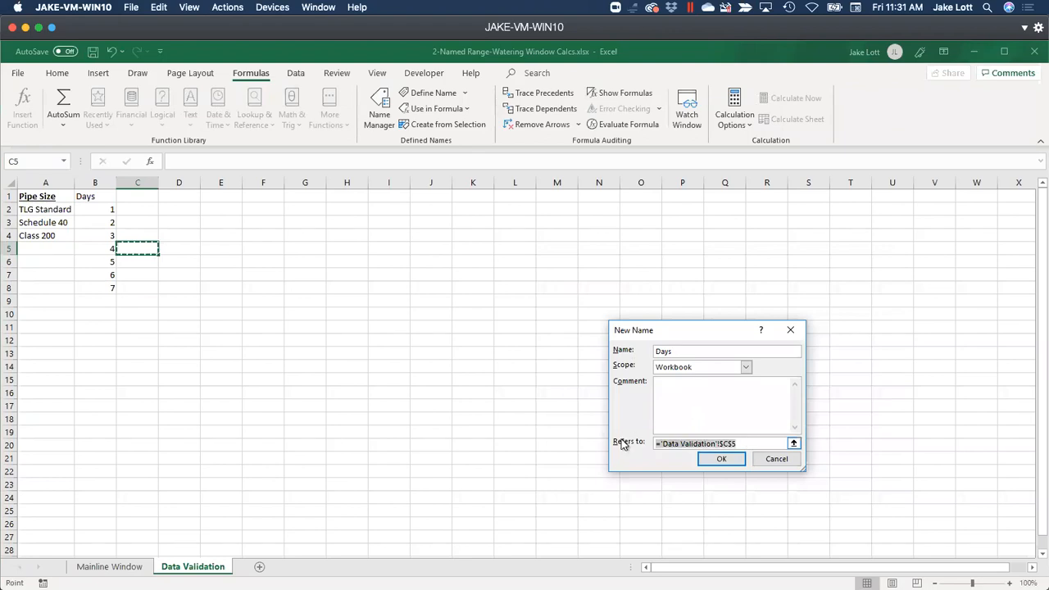
key(ctrl+v)
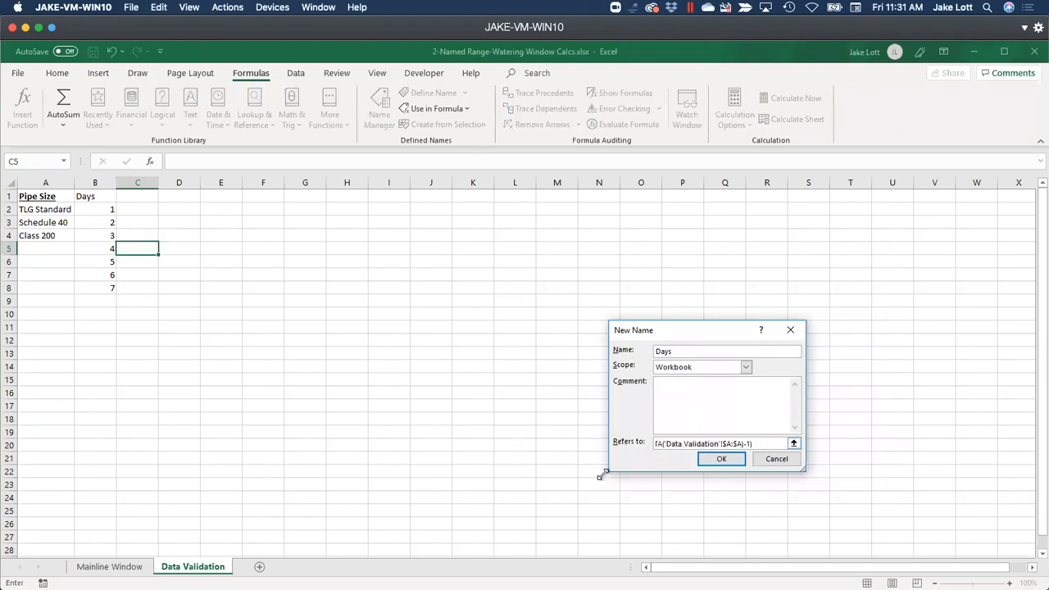
Step: Point the Days formula at column B: =OFFSET('Data Validation'!$B$1,1,0,COUNTA('Data Validation'!$B:$B)-1), and save the name
drag(602, 472, 410, 472)
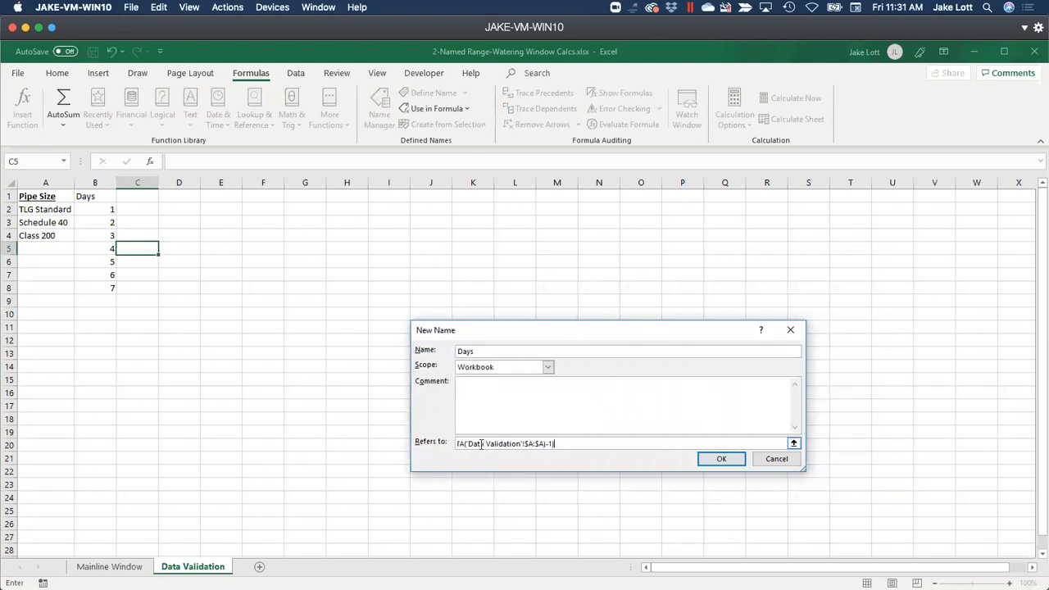
drag(481, 443, 396, 442)
click(501, 443)
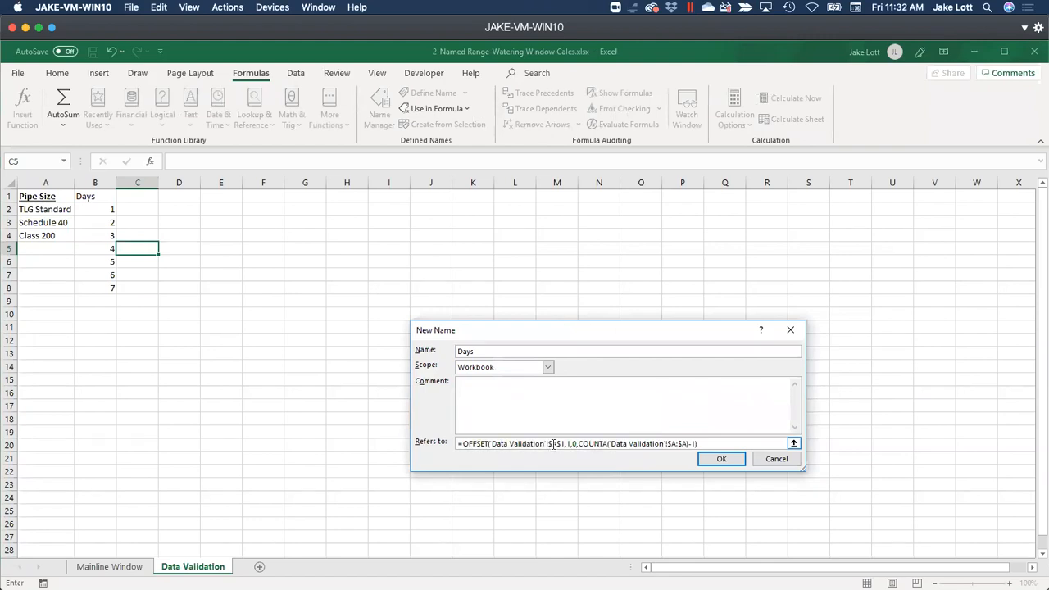
click(555, 443)
key(BackSpace)
text(B)
click(715, 458)
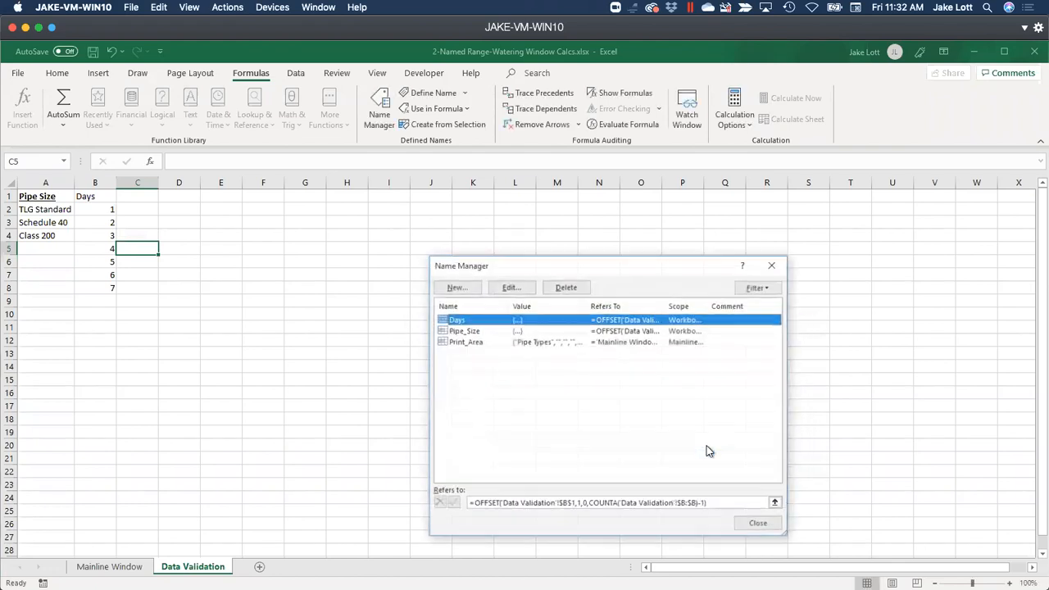
Step: Check which cells the Days name covers on the sheet and leave the Name Manager
click(492, 503)
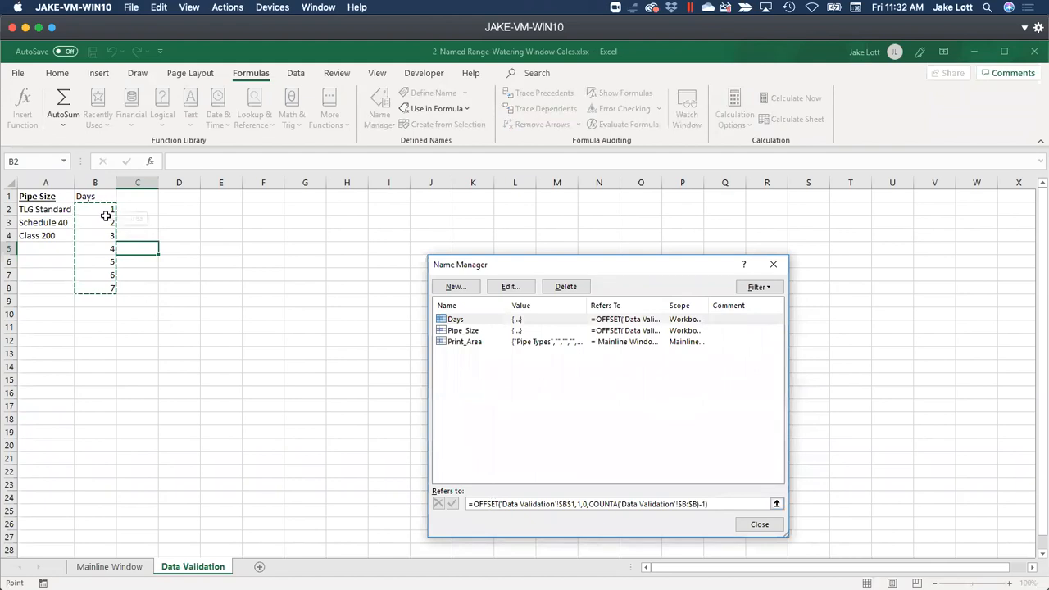
click(759, 524)
click(205, 315)
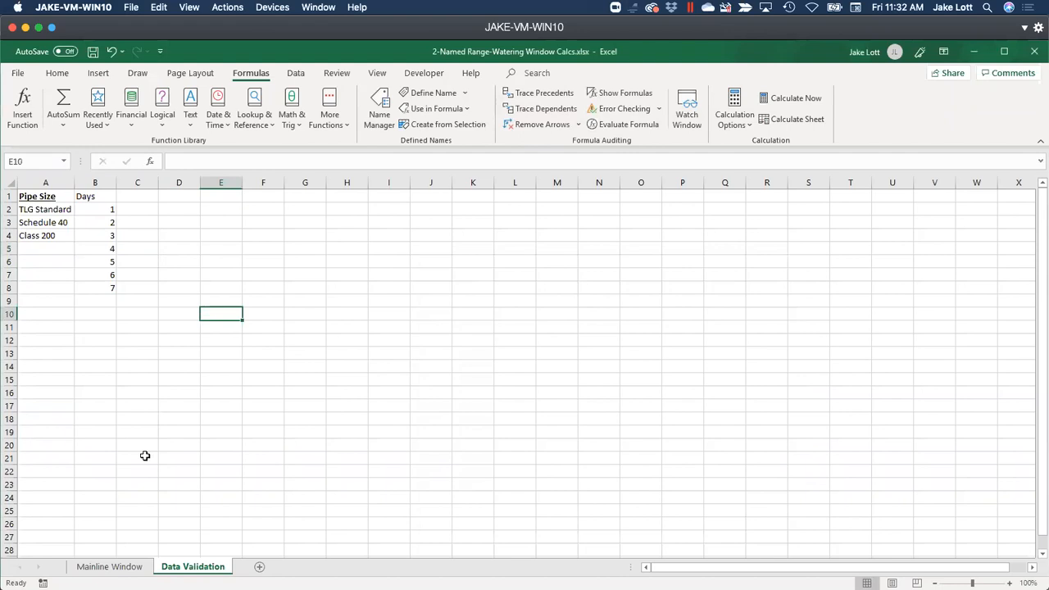
Step: Set the list source of the No. Water Days validation in D5 on the Mainline Window sheet to =Days
click(105, 567)
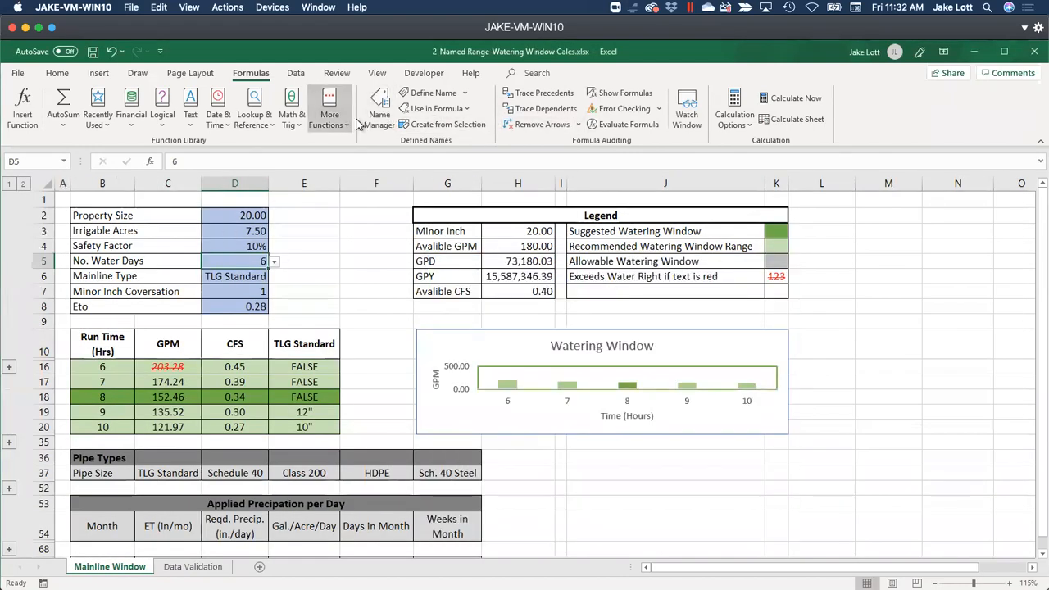
scroll(413, 120, up, 1)
scroll(413, 121, down, 2)
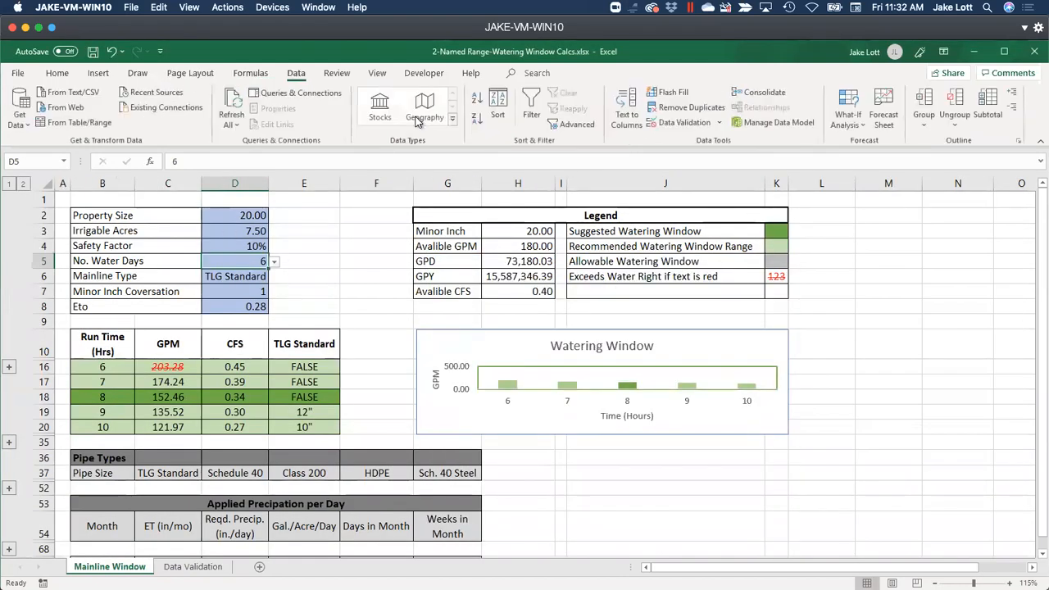
click(666, 123)
click(506, 421)
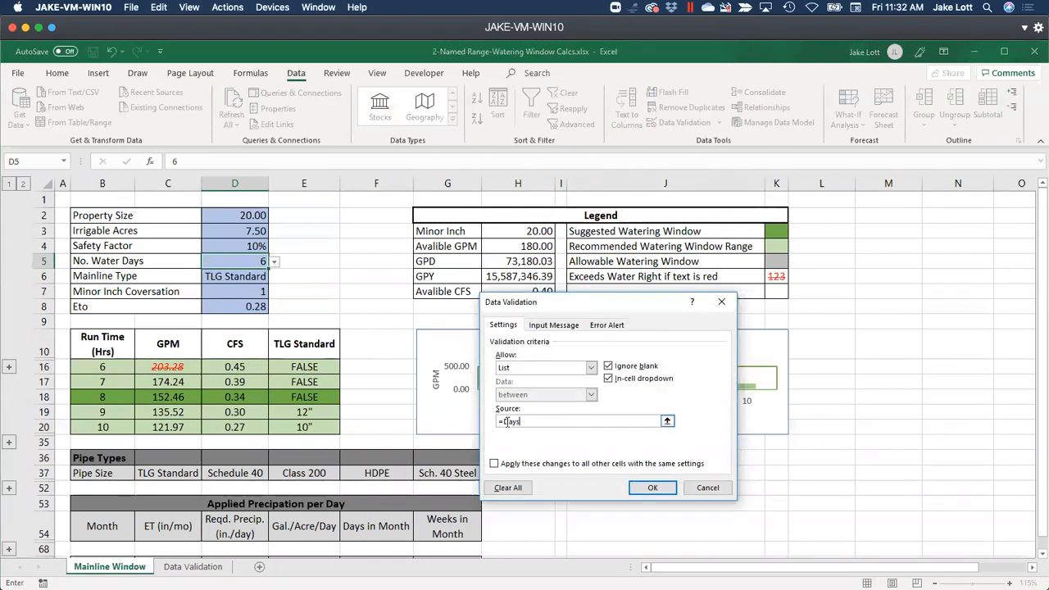
key(Return)
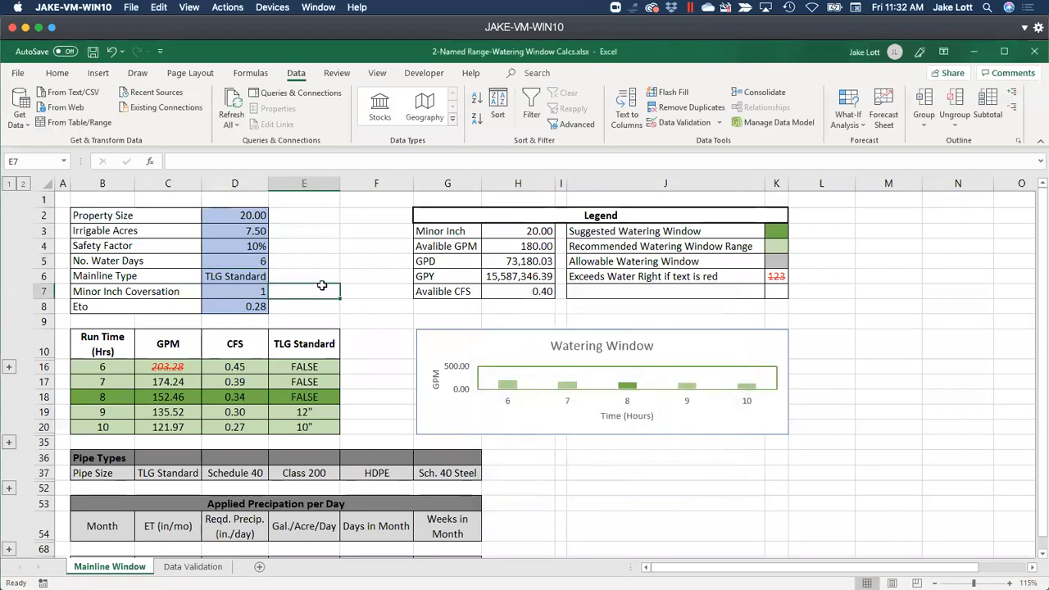
Step: Test the No. Water Days drop-down in D5 by choosing 2, and leave it set to 5
click(274, 262)
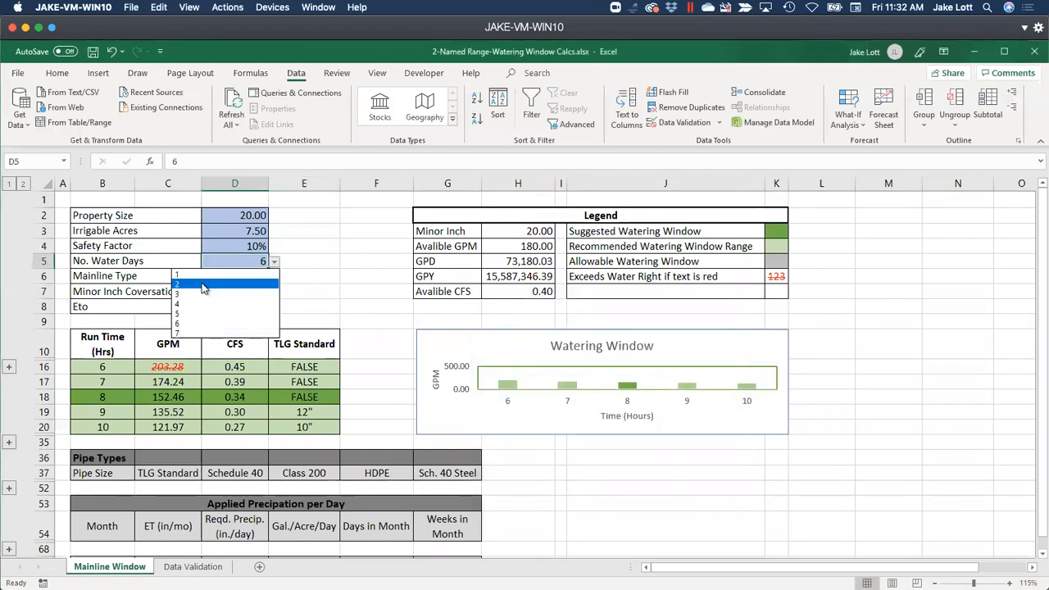
click(224, 285)
click(275, 262)
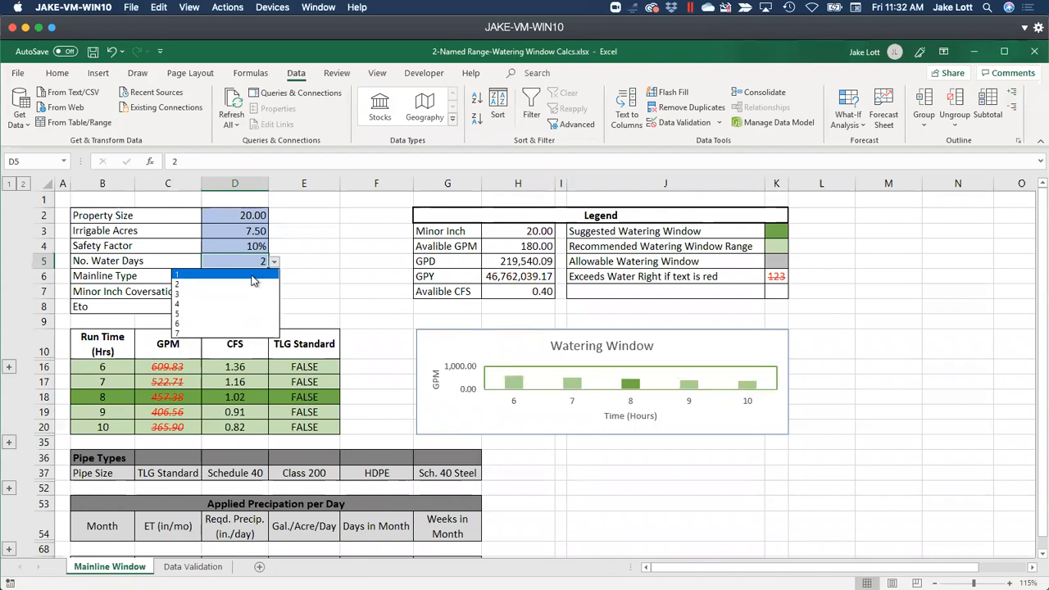
click(221, 317)
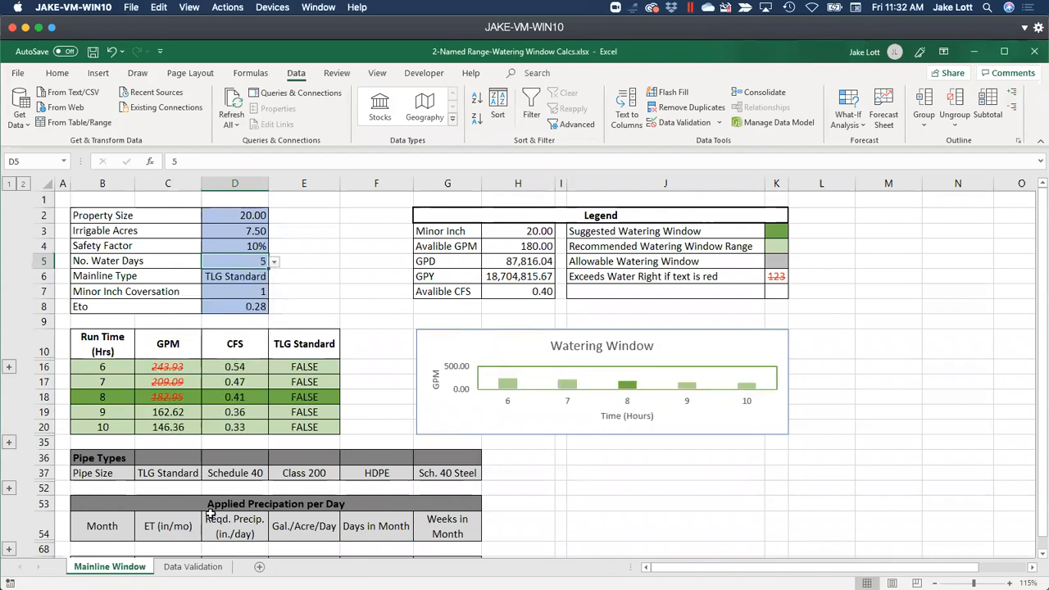
Step: Clear B6:B9 of the Days list on the Data Validation sheet and check the choices in the D5 drop-down
click(193, 566)
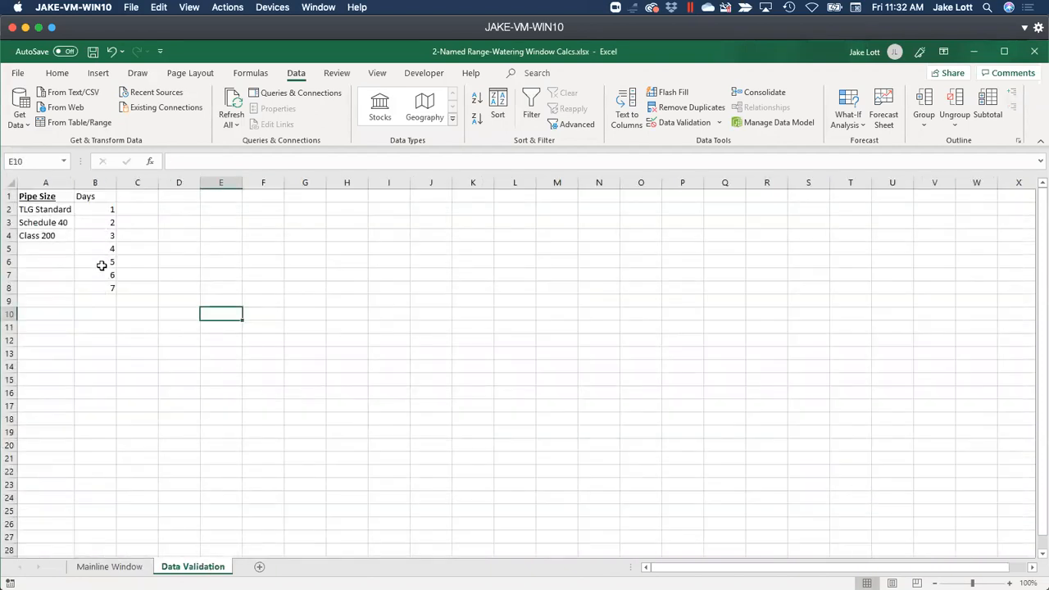
drag(101, 262, 104, 297)
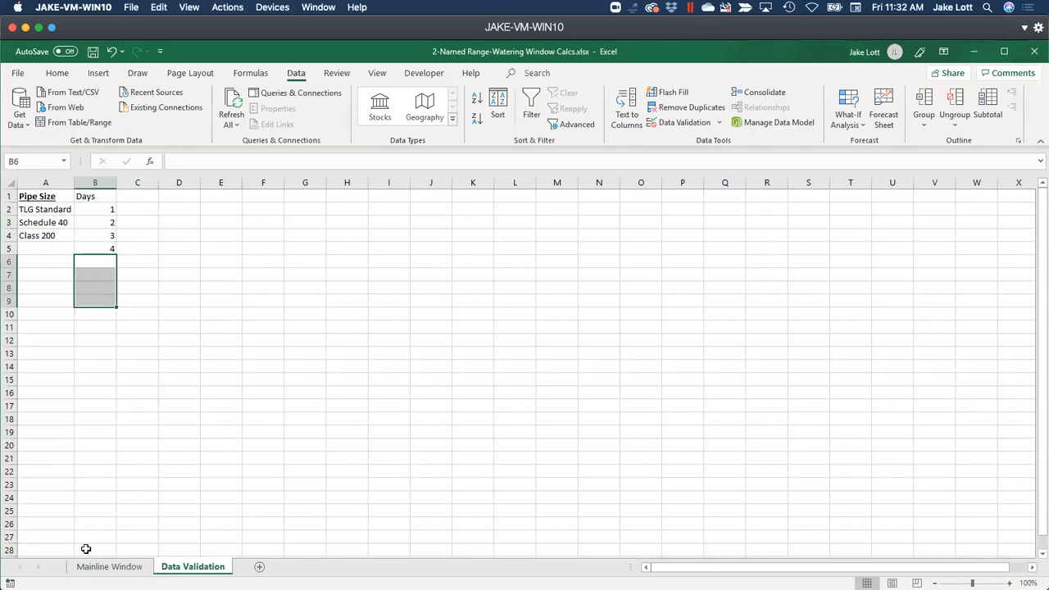
click(106, 567)
click(274, 261)
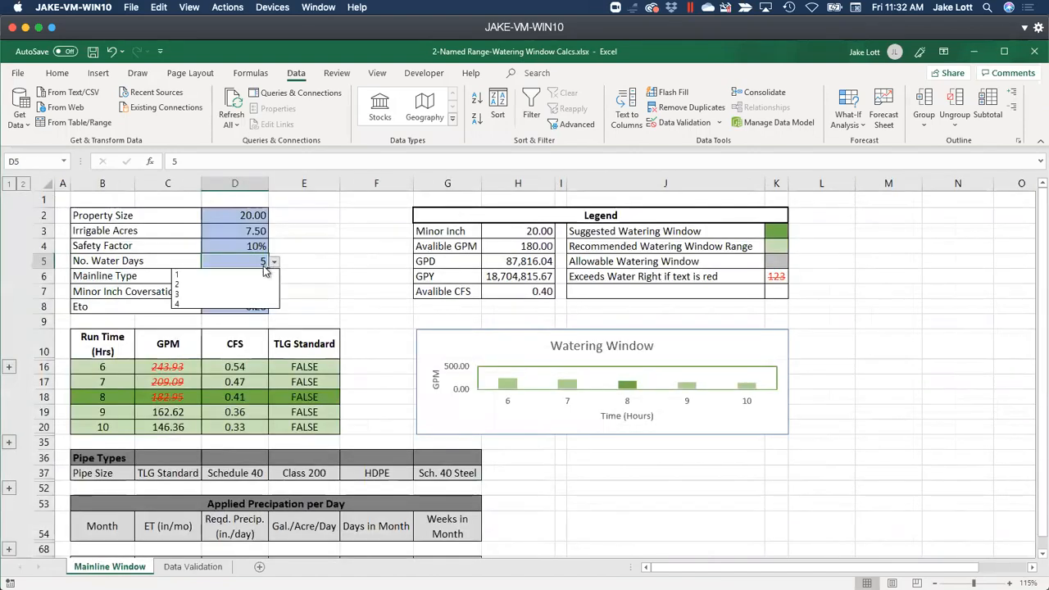
Step: Test the No. Water Days drop-down in D5 by choosing 2, and leave it set to 1
click(211, 284)
click(275, 262)
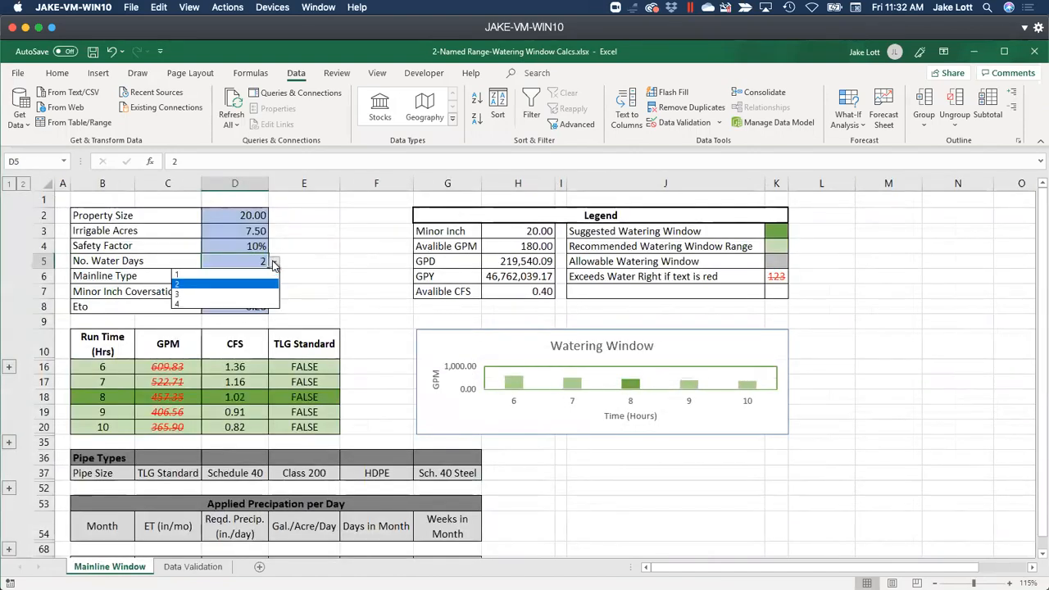
click(204, 274)
Step: Review the remaining Days values in B2:B5 on the Data Validation sheet and return to the Mainline Window sheet
click(191, 565)
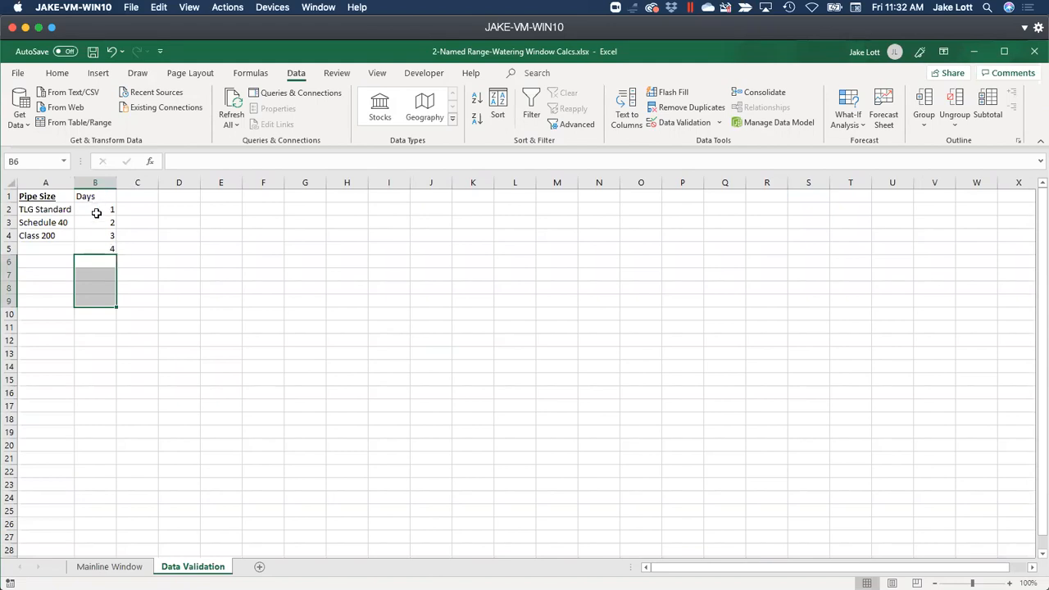
drag(97, 213, 98, 251)
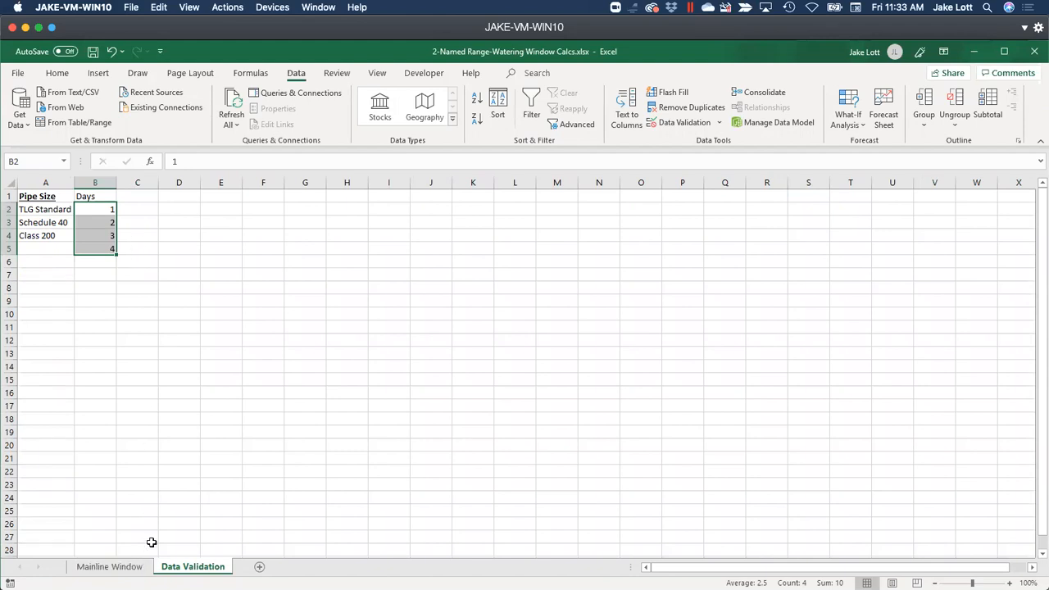
click(109, 566)
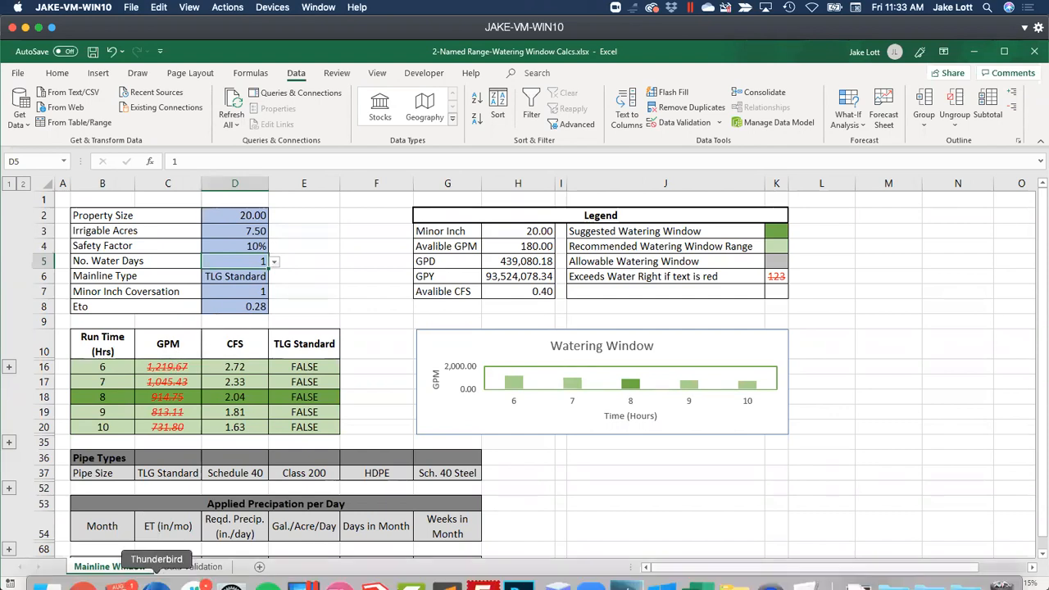
click(336, 383)
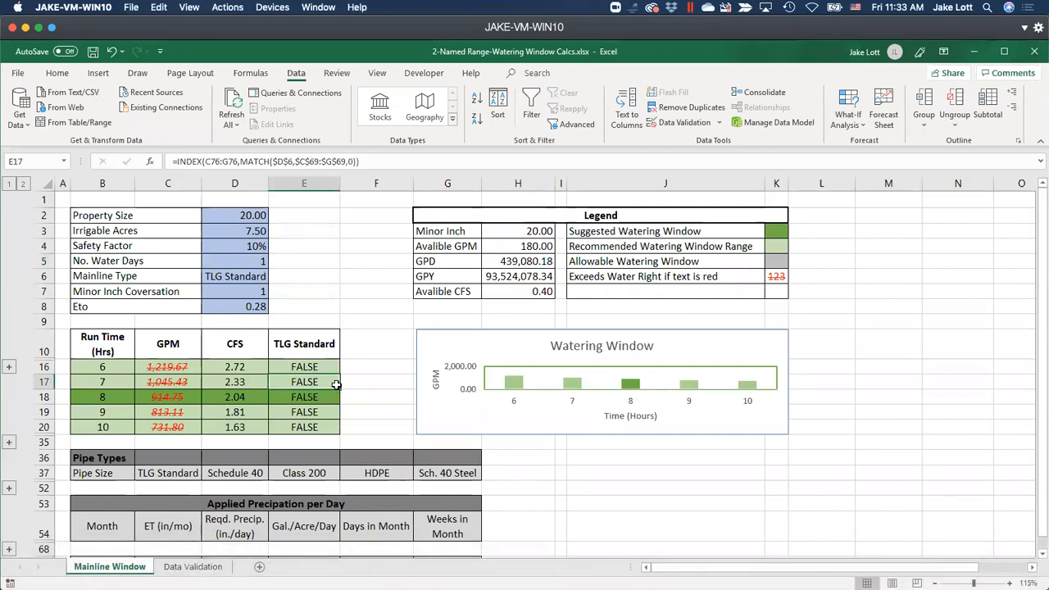
Step: Switch to the 3-Parking Lot shade calculator workbook and select the Total Shade Provided cell C4
key(alt+Tab)
key(alt+Tab)
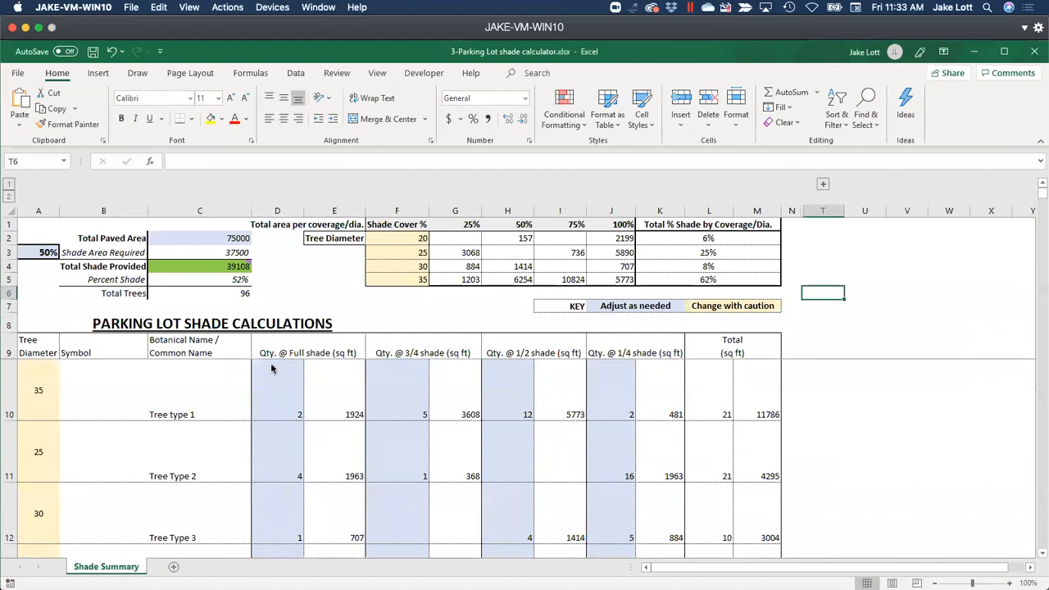
click(293, 294)
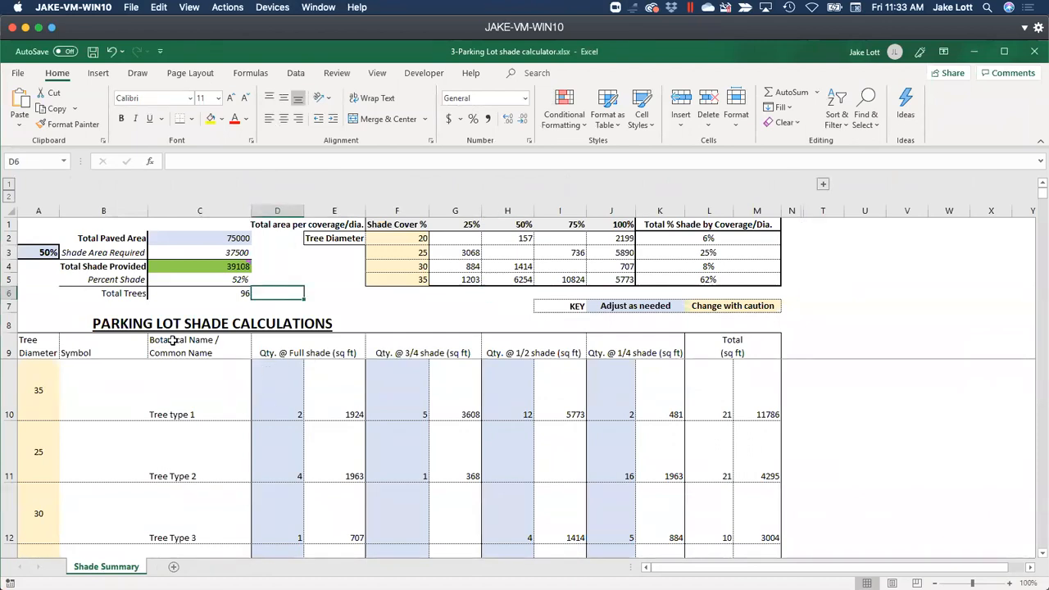
click(225, 266)
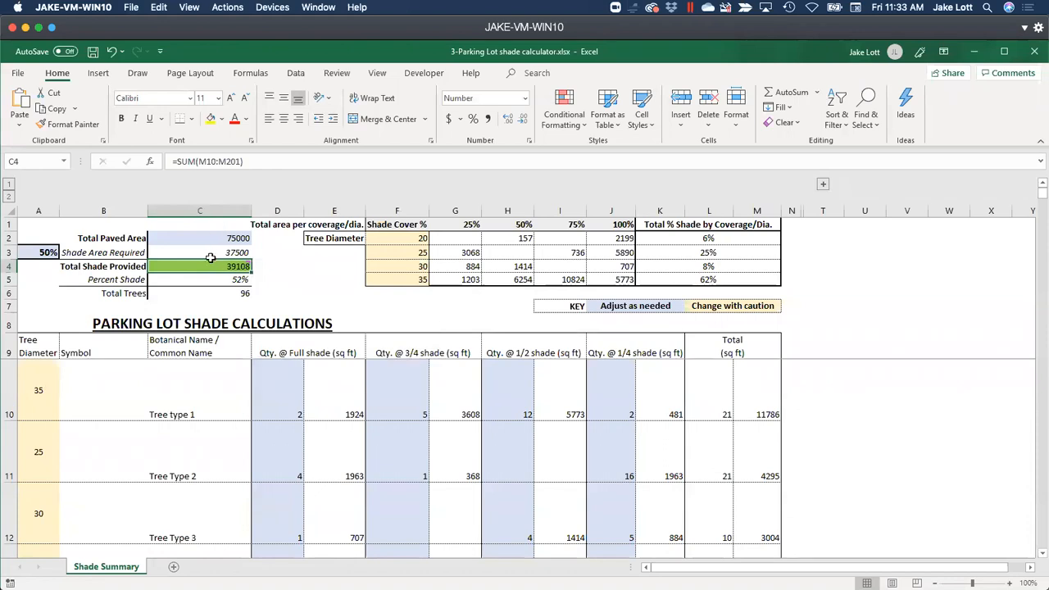
Step: Try to recolour the Total Shade Provided cell C4 with a light gold fill and with a standard red fill
click(221, 120)
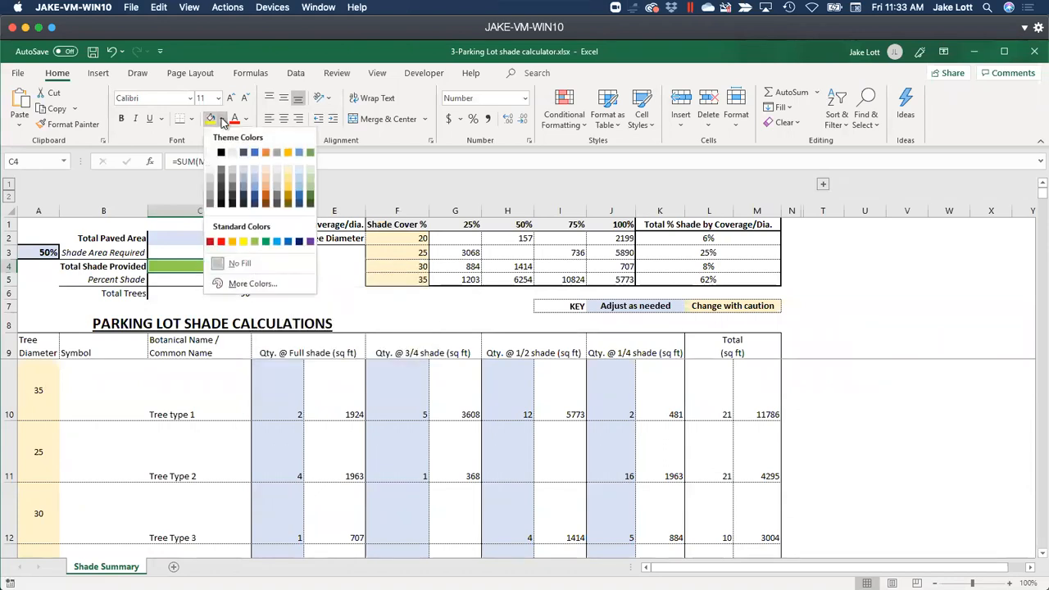
click(287, 168)
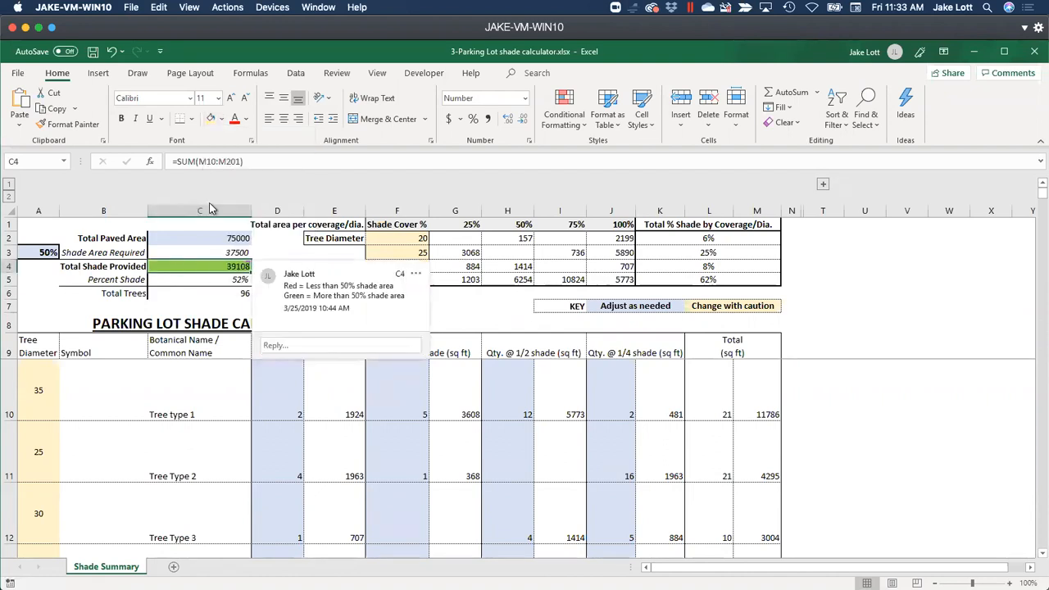
click(221, 119)
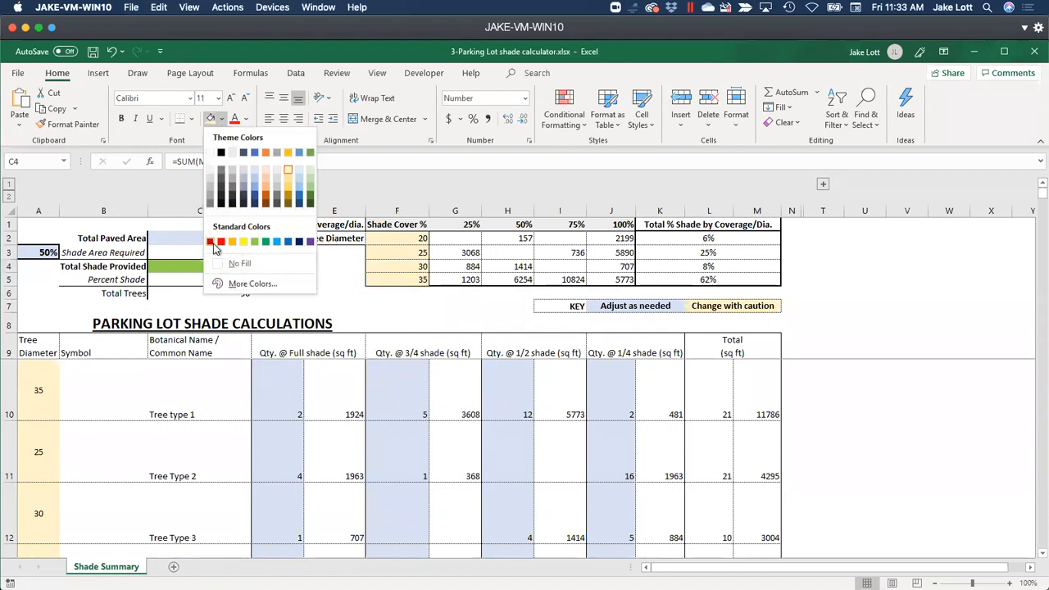
click(220, 241)
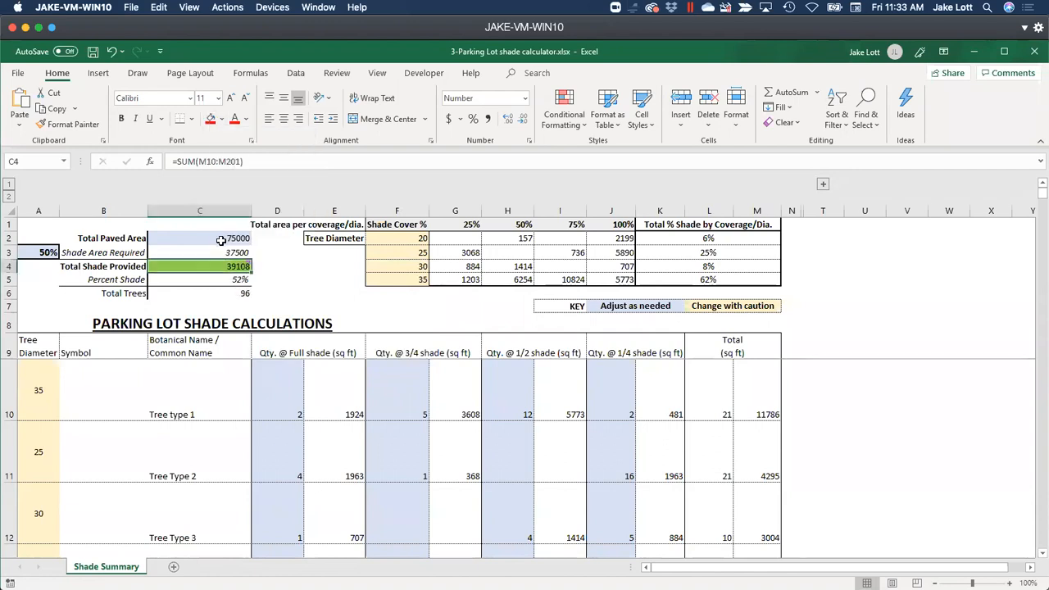
click(221, 120)
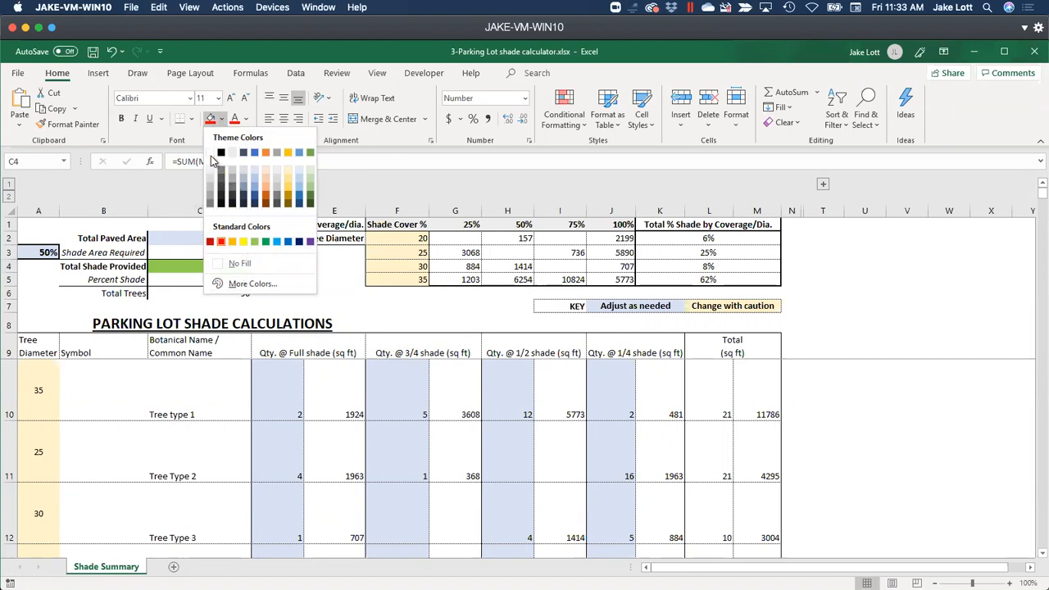
click(196, 266)
mouse_move(203, 266)
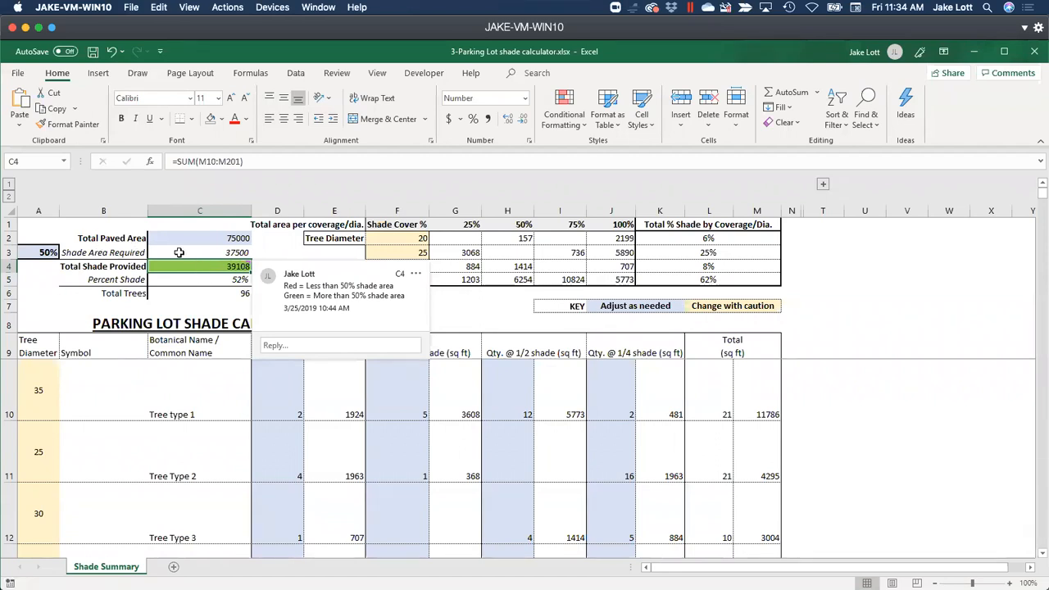
Step: Start a Greater Than highlight rule on the Percent Shade cell C5, comparing it with =$A$3
click(219, 280)
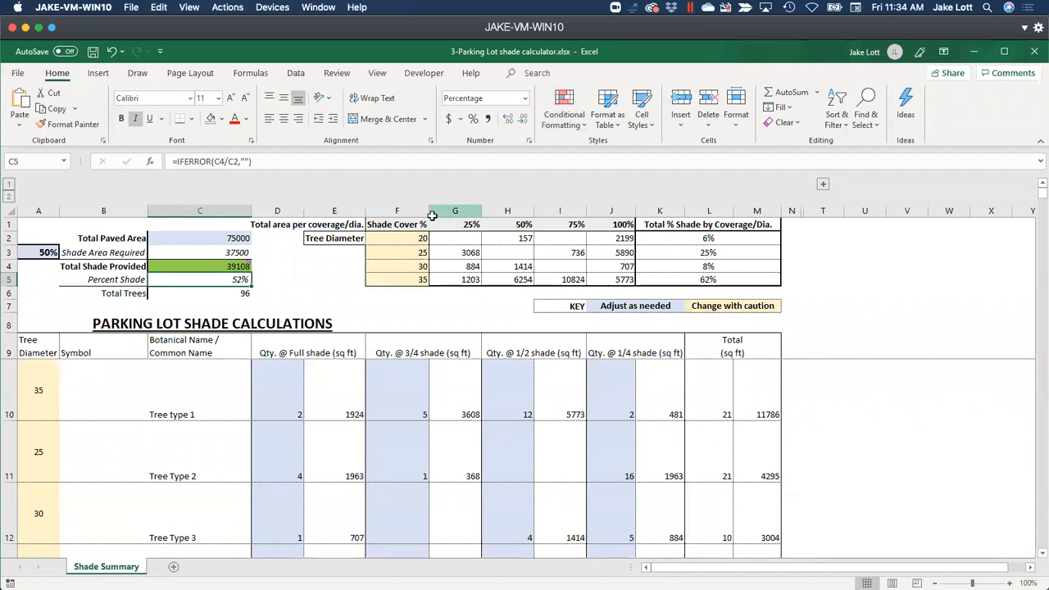
click(564, 126)
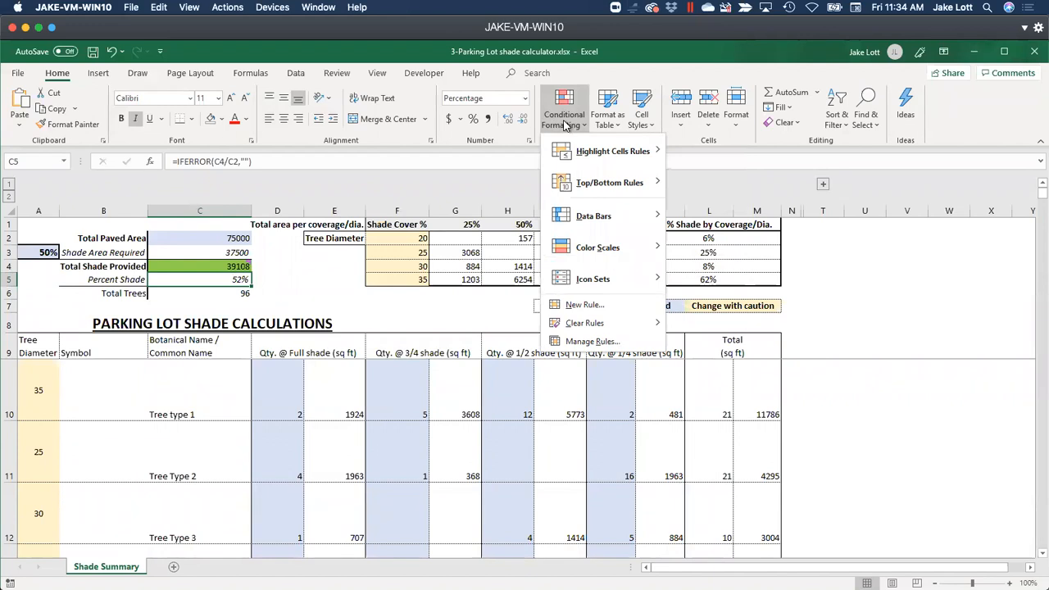
mouse_move(565, 151)
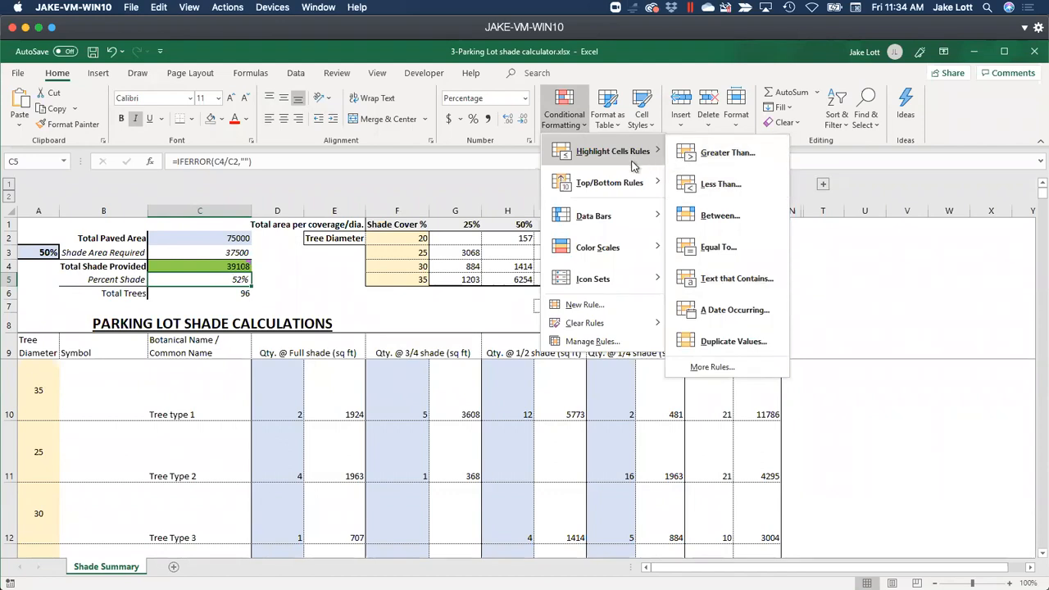
mouse_move(624, 154)
click(695, 157)
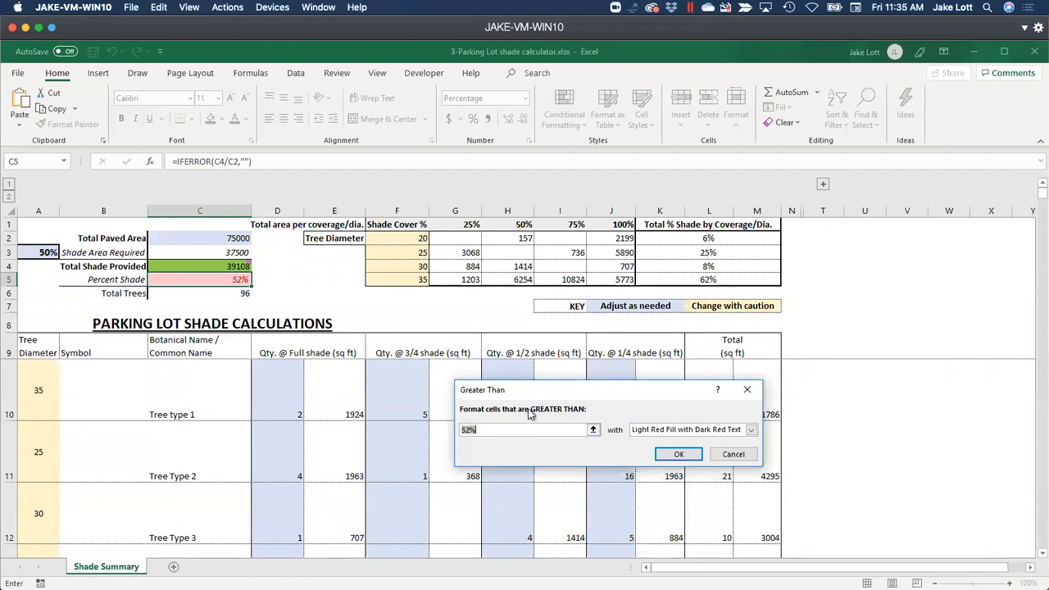
click(39, 252)
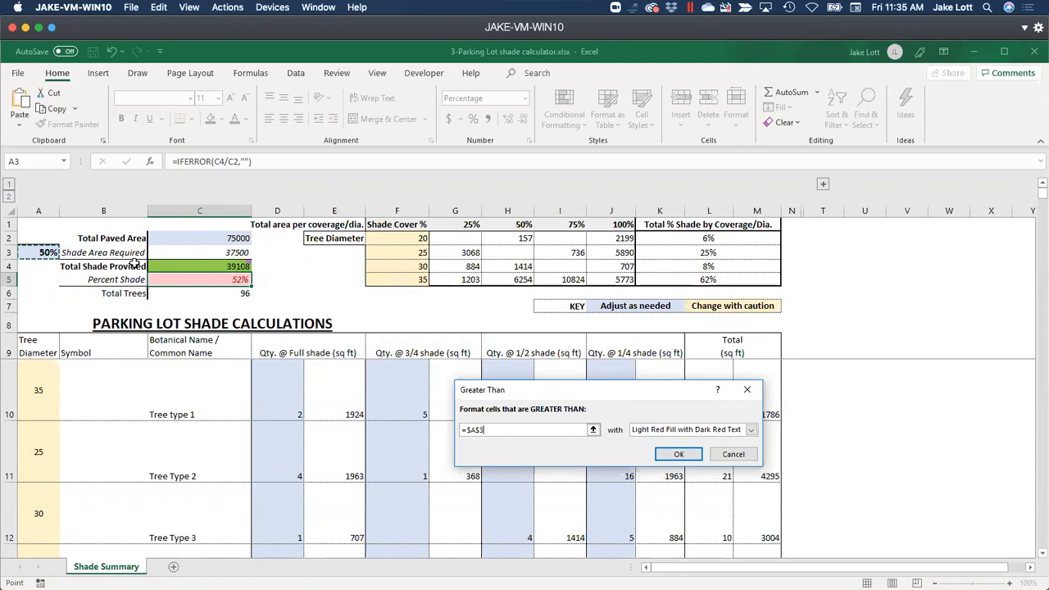
Step: Give the Greater Than rule a custom format with a standard light green fill and apply it to C5
click(750, 430)
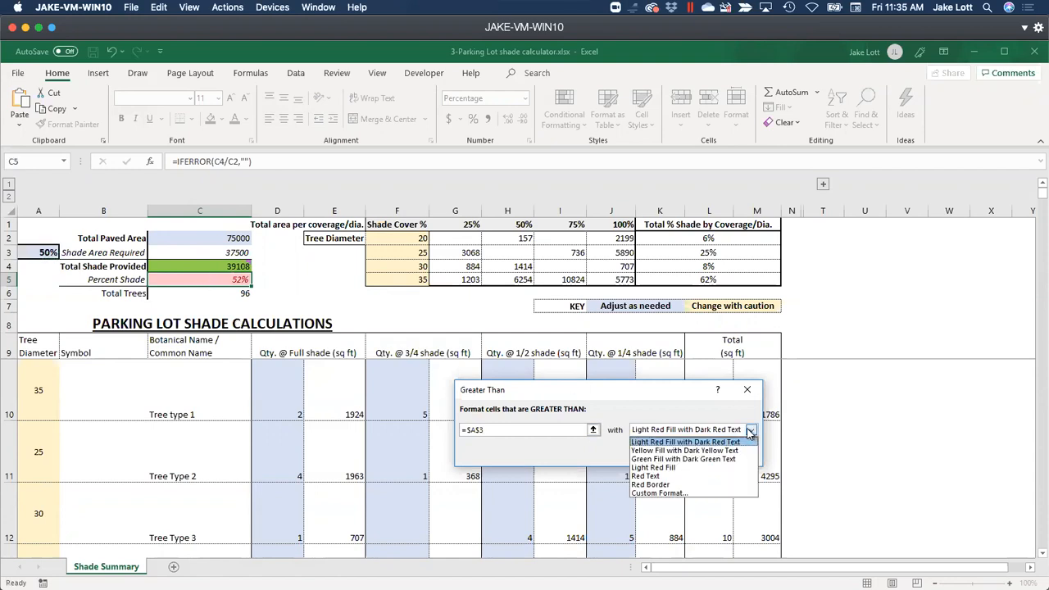
click(667, 493)
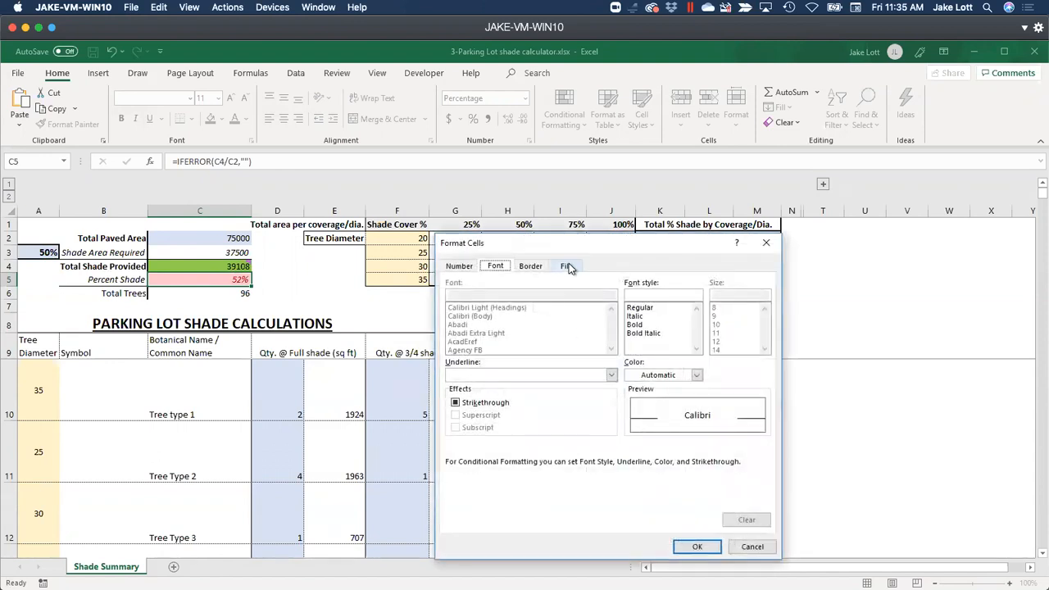
click(566, 266)
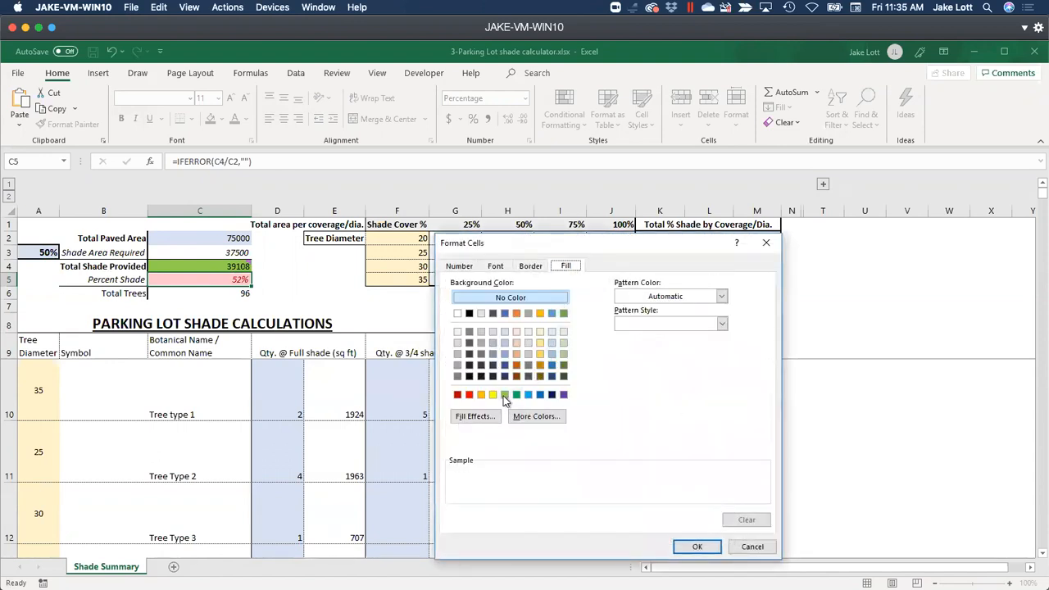
click(504, 394)
click(698, 546)
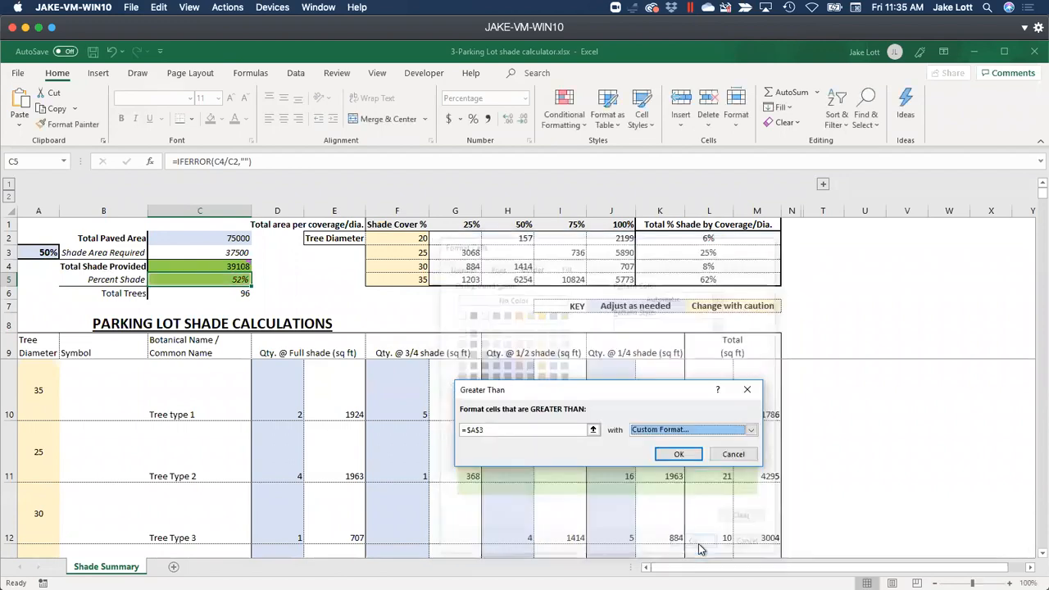
click(678, 454)
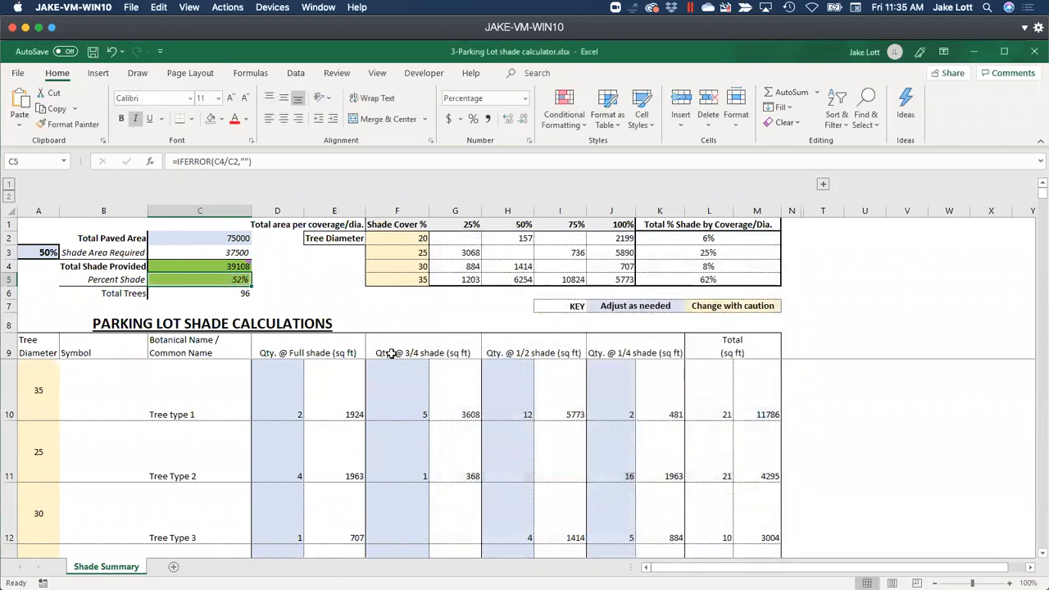
Step: Set the required shade percentage in A3 to 60%
click(38, 253)
text(60)
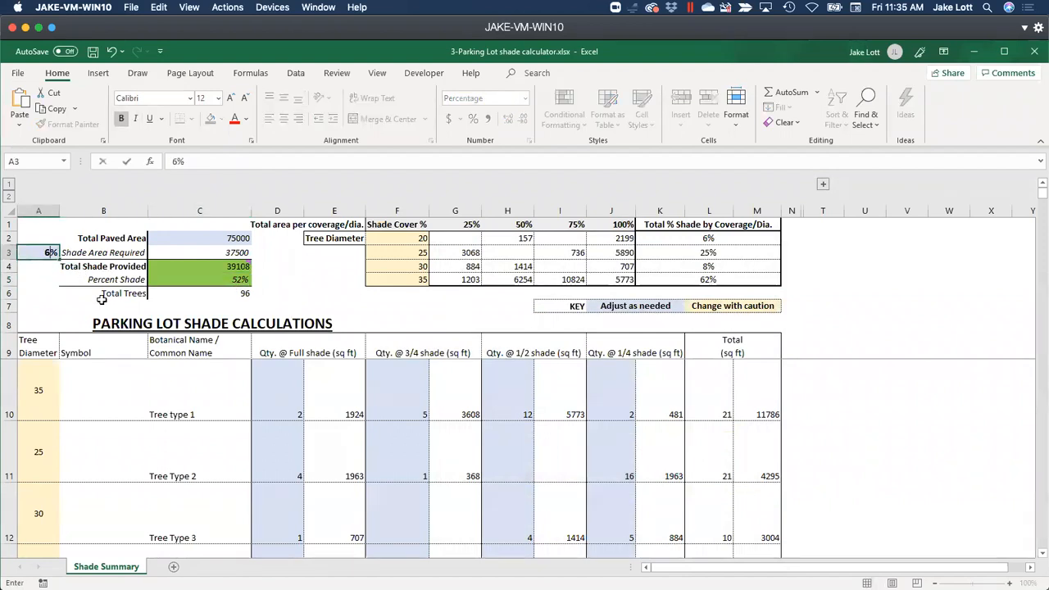
key(Return)
Step: Try a light blue-gray fill on the Percent Shade cell C5 and reset it to No Fill
click(200, 282)
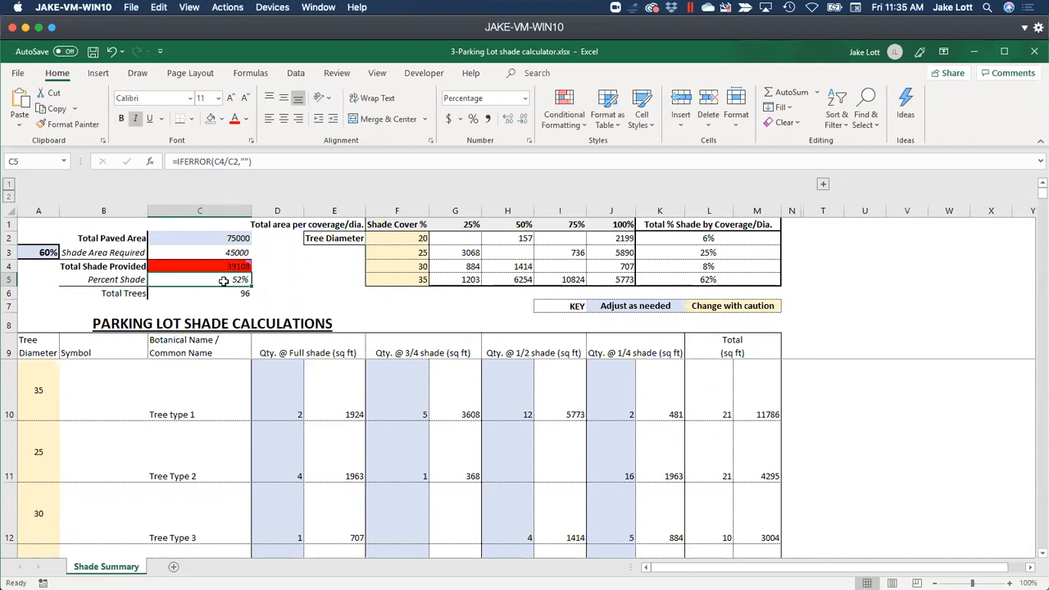
click(219, 118)
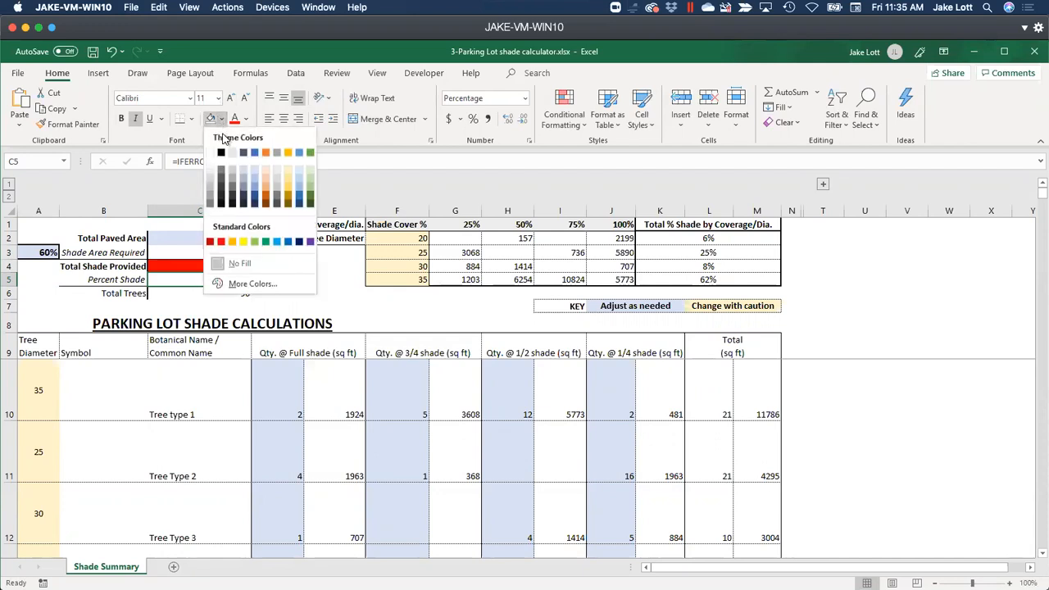
click(239, 181)
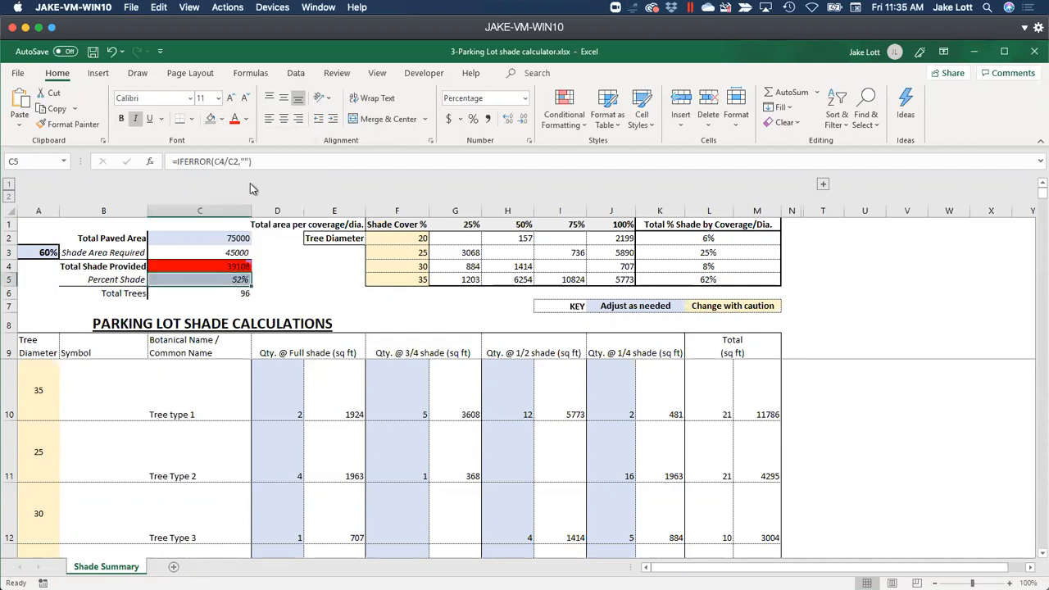
click(220, 119)
click(239, 263)
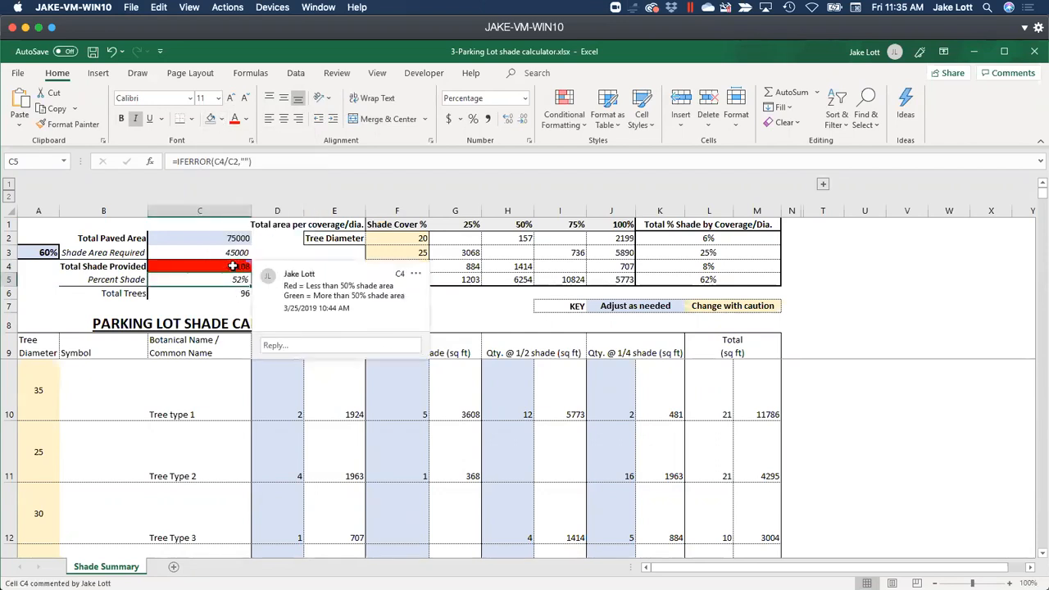
Step: Add a Less Than highlight rule on the Percent Shade cell C5 against =$A$3, using a custom format with a standard red fill
click(565, 100)
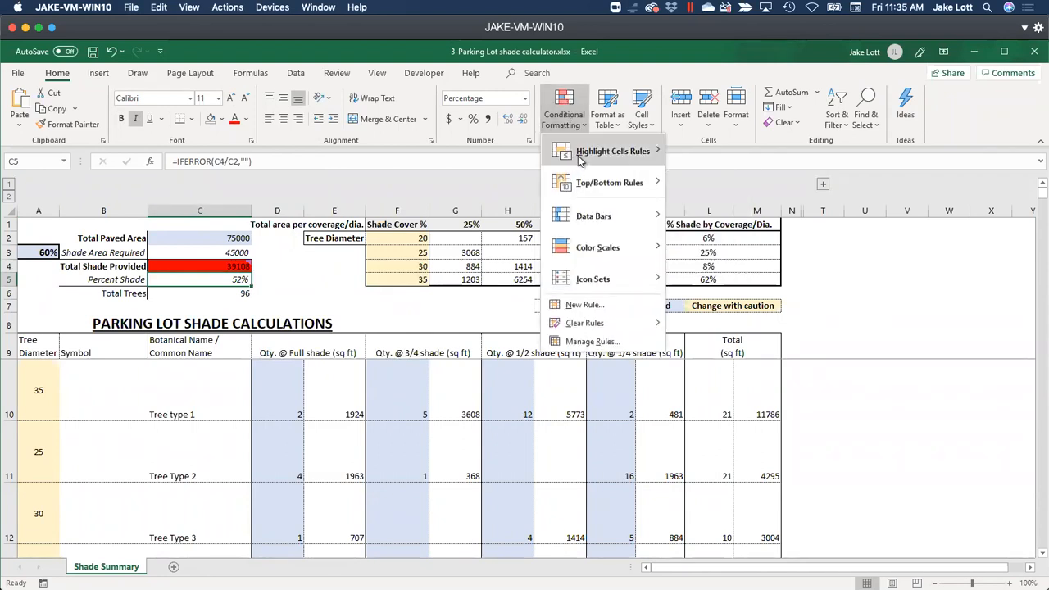
mouse_move(632, 154)
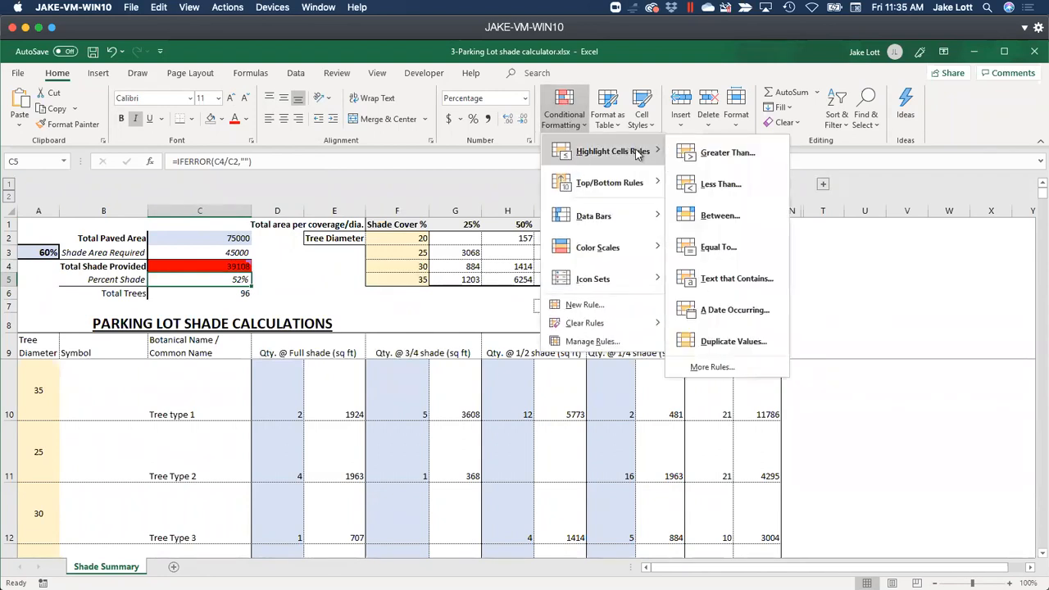
click(702, 186)
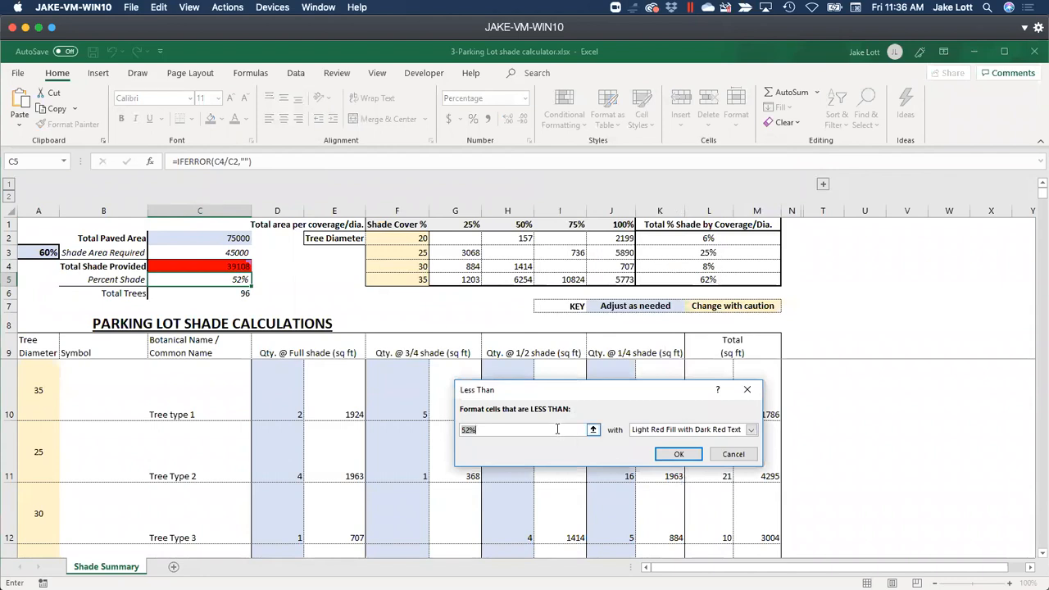
click(48, 250)
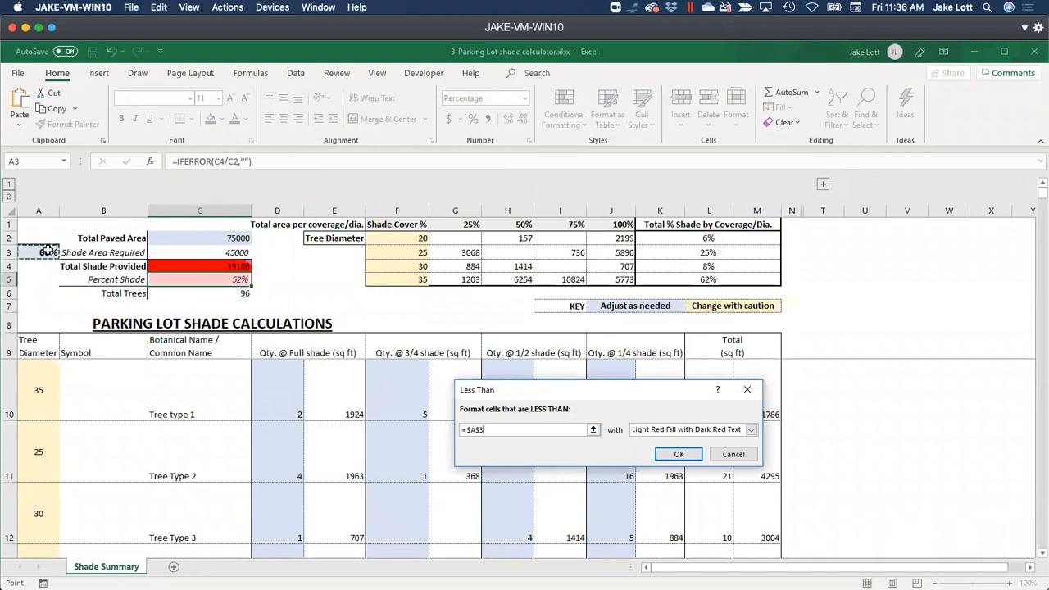
click(751, 430)
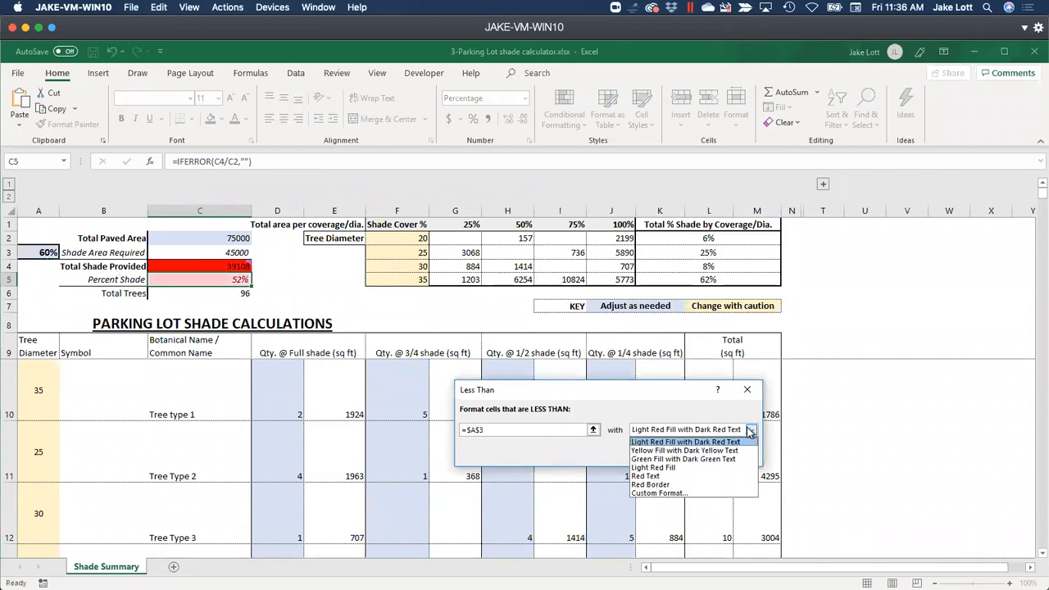
click(672, 493)
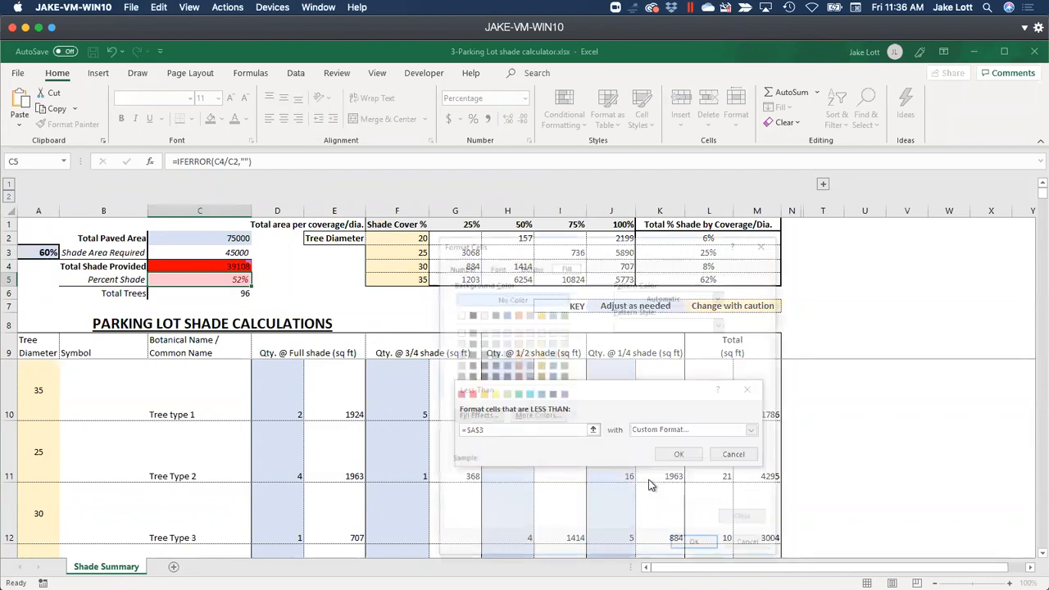
click(469, 396)
click(696, 546)
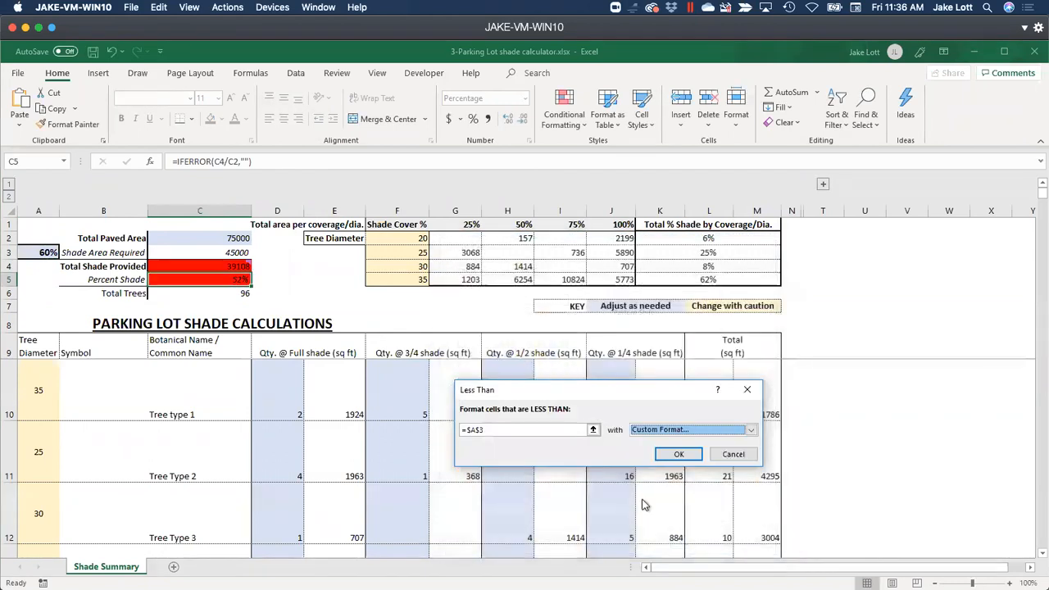
click(664, 455)
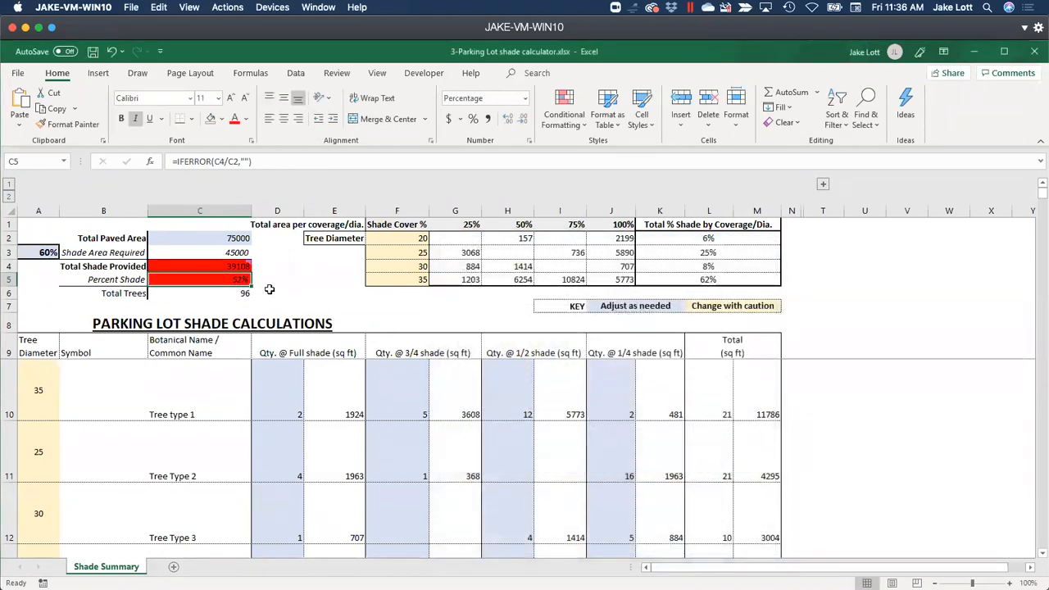
Step: Test the shade colour rules by setting the required percentage in A3 to 49%
click(46, 251)
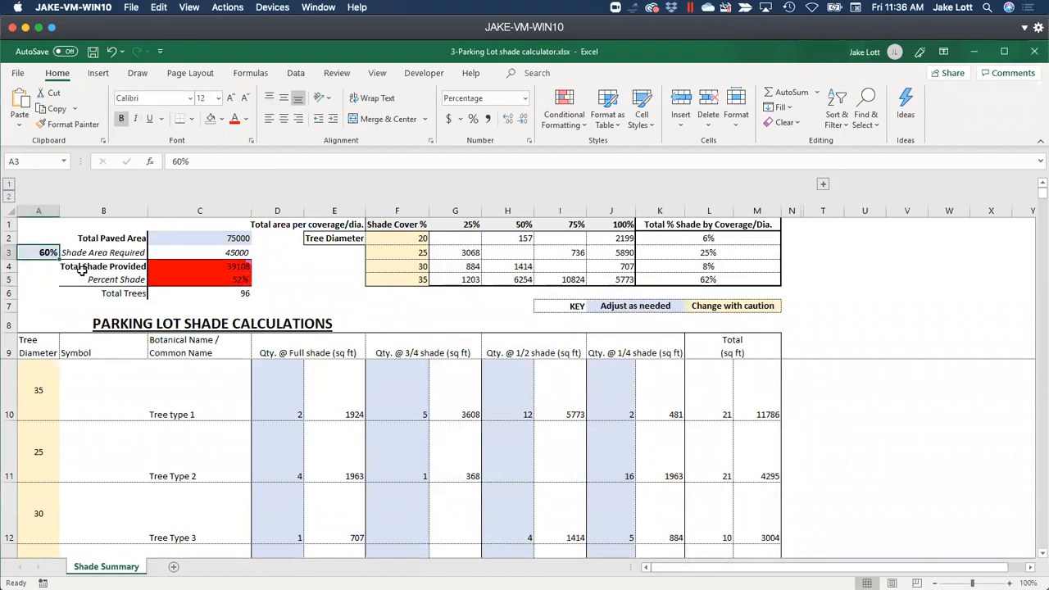
text(49)
key(Return)
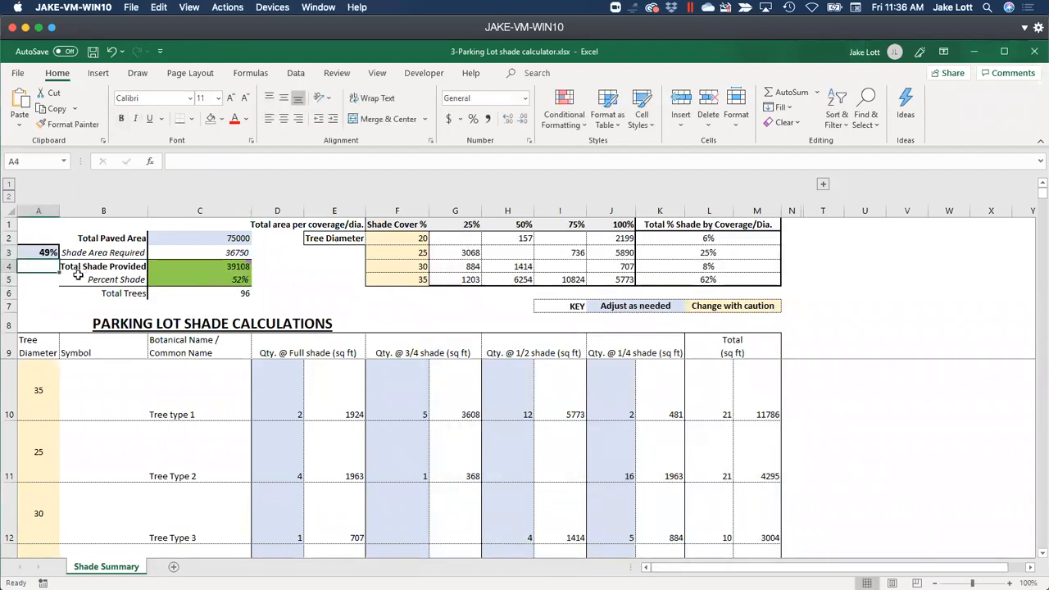
Step: Set the required shade percentage in A3 to 62%
click(41, 253)
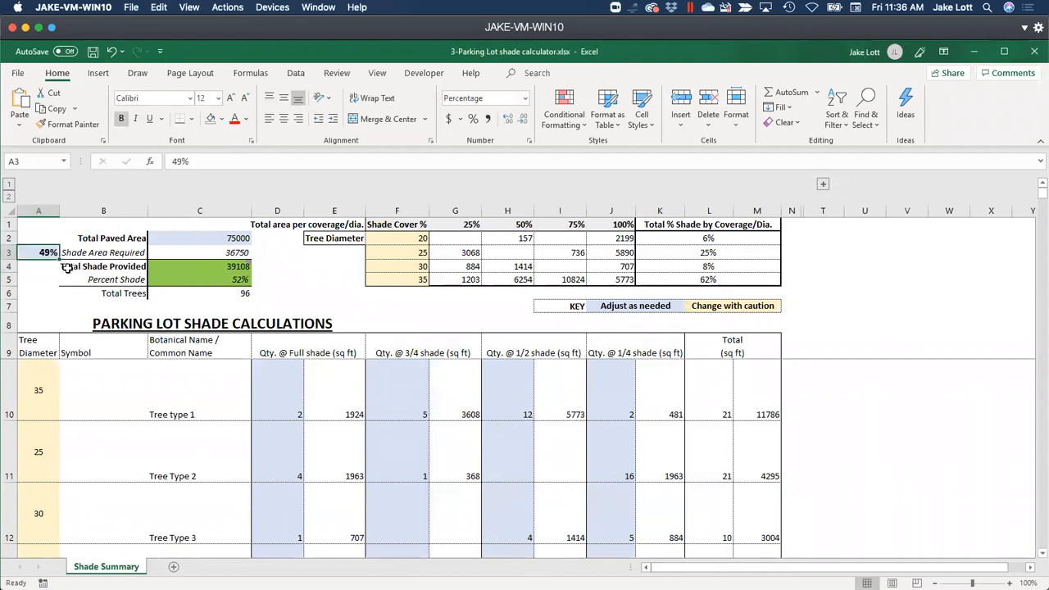
text(6)
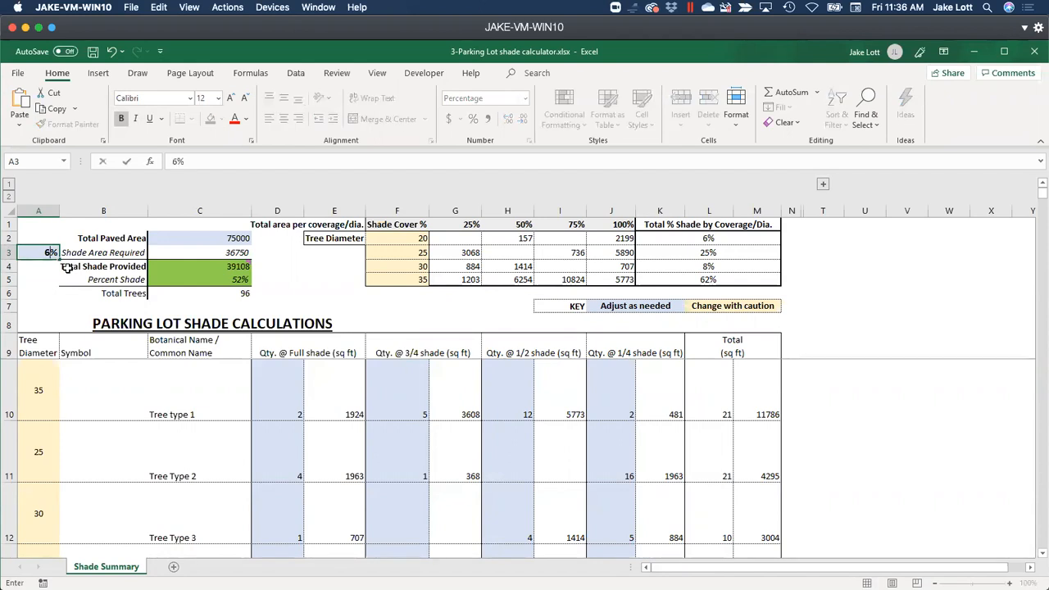
key(Return)
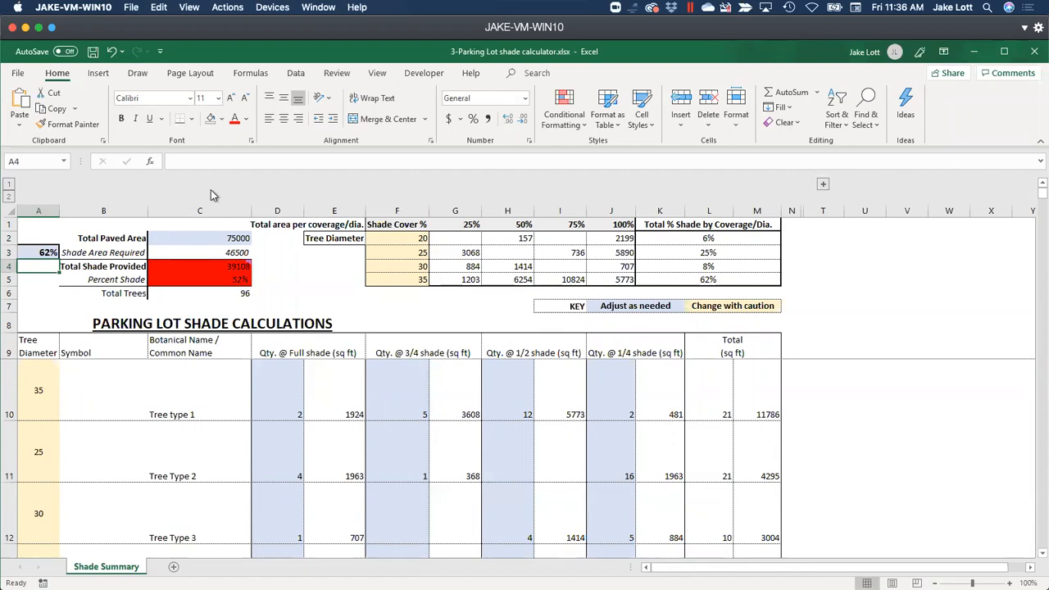
Step: Switch to the 1-MAWA-ETWU Calculator workbook and examine the revision message formula in D14 of the ETWU Summary sheet
key(alt+Tab)
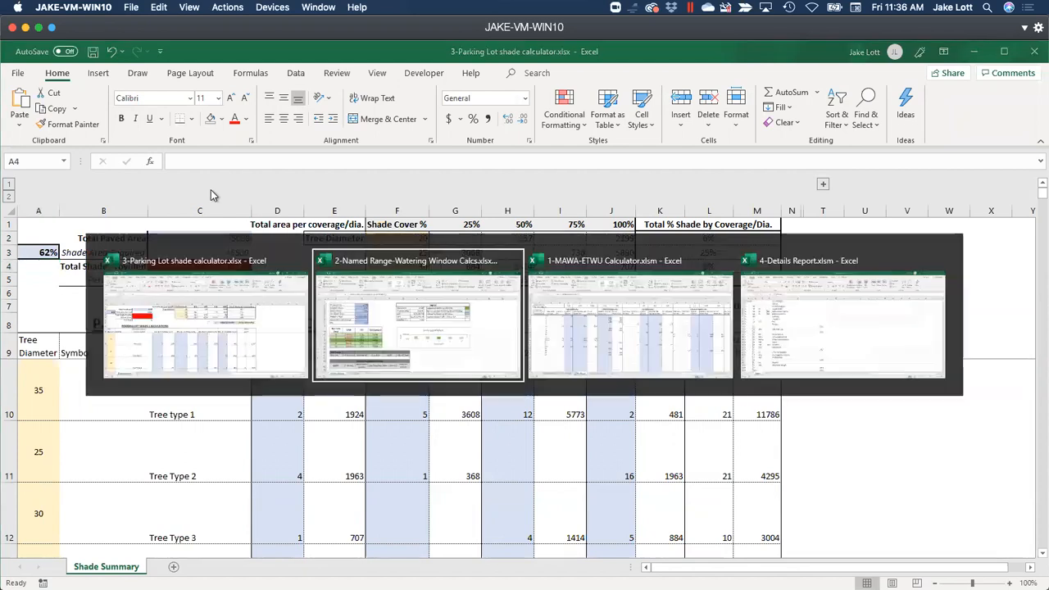
click(633, 318)
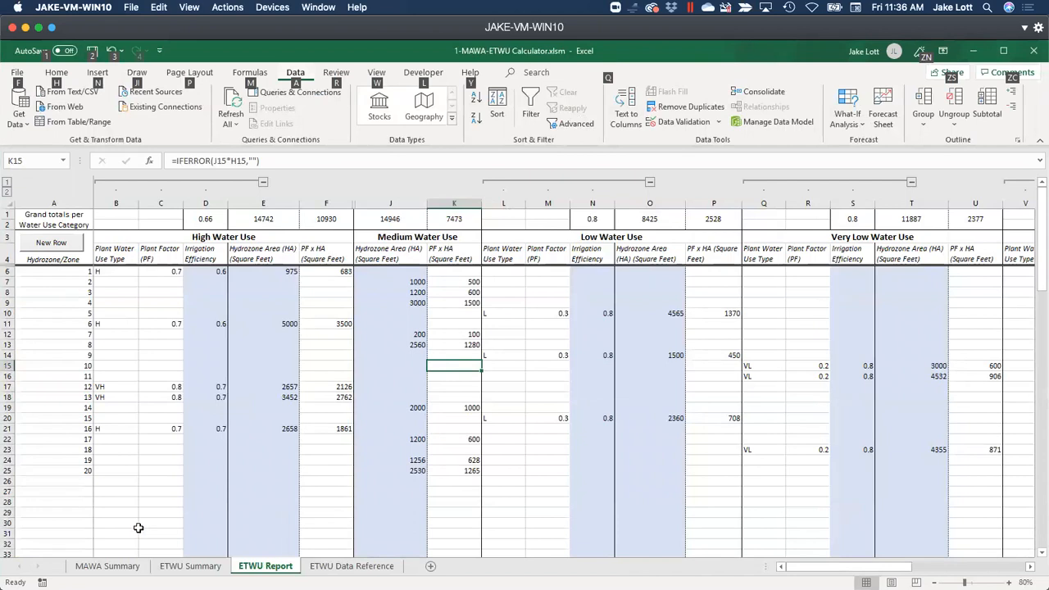
click(107, 566)
click(190, 565)
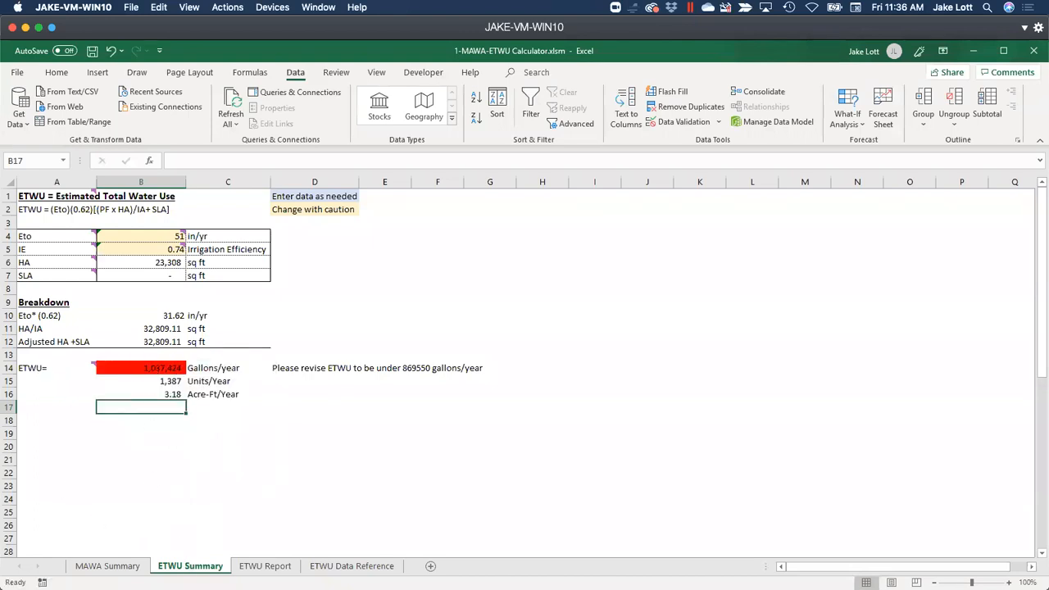
click(276, 369)
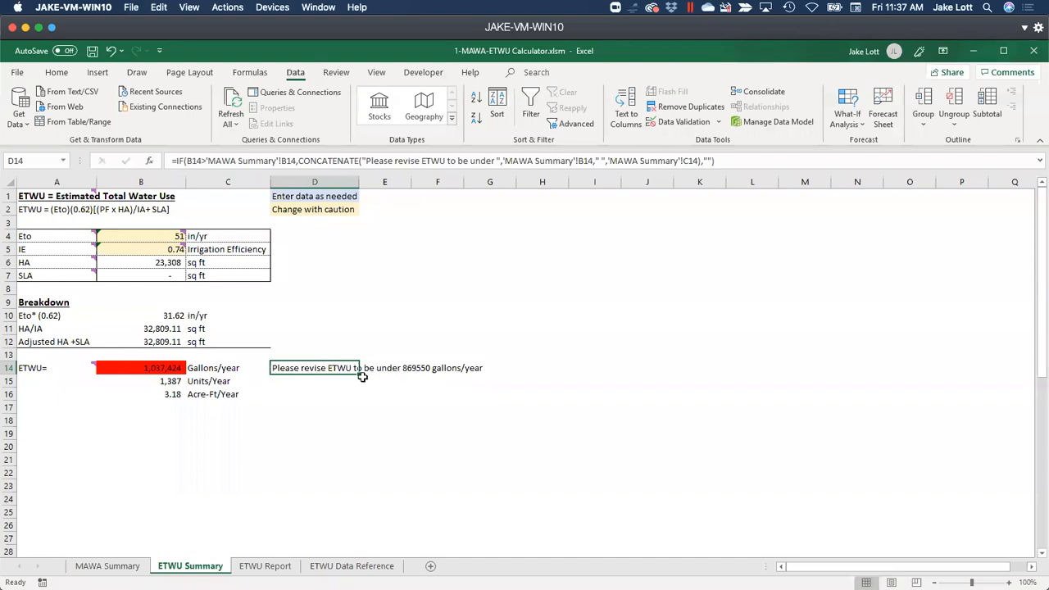
Step: On the ETWU Report sheet, set the High Water Use hydrozone areas E11 to 1000 and E17 to 200, and return to ETWU Summary
click(351, 565)
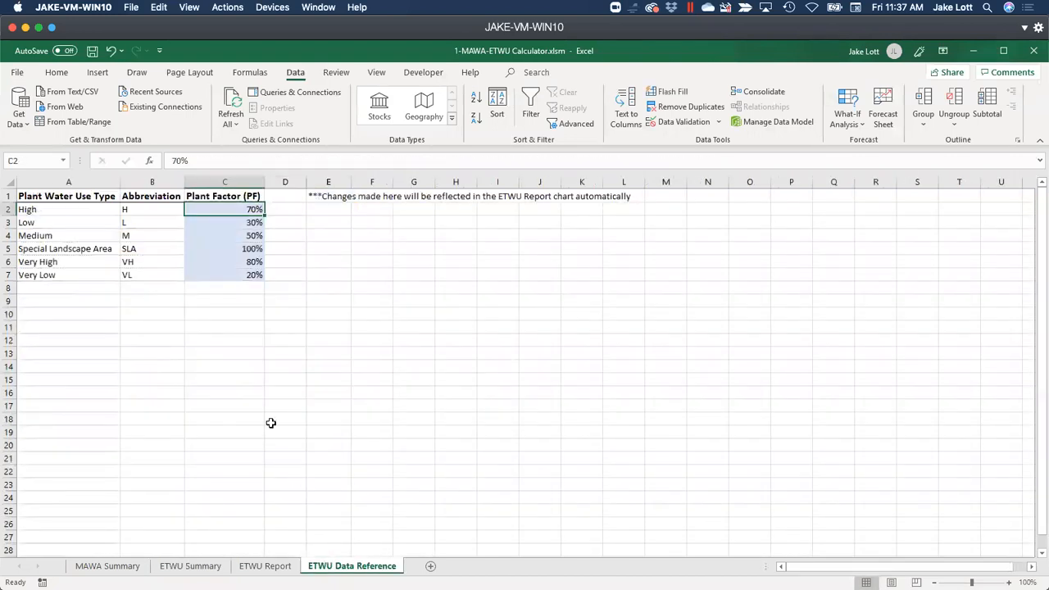
click(274, 565)
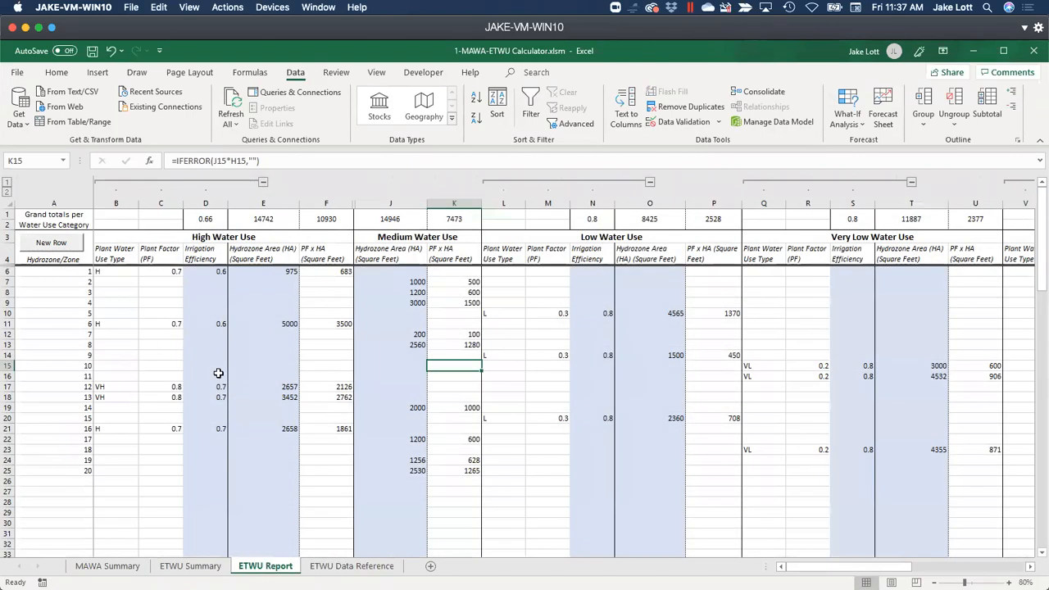
click(272, 323)
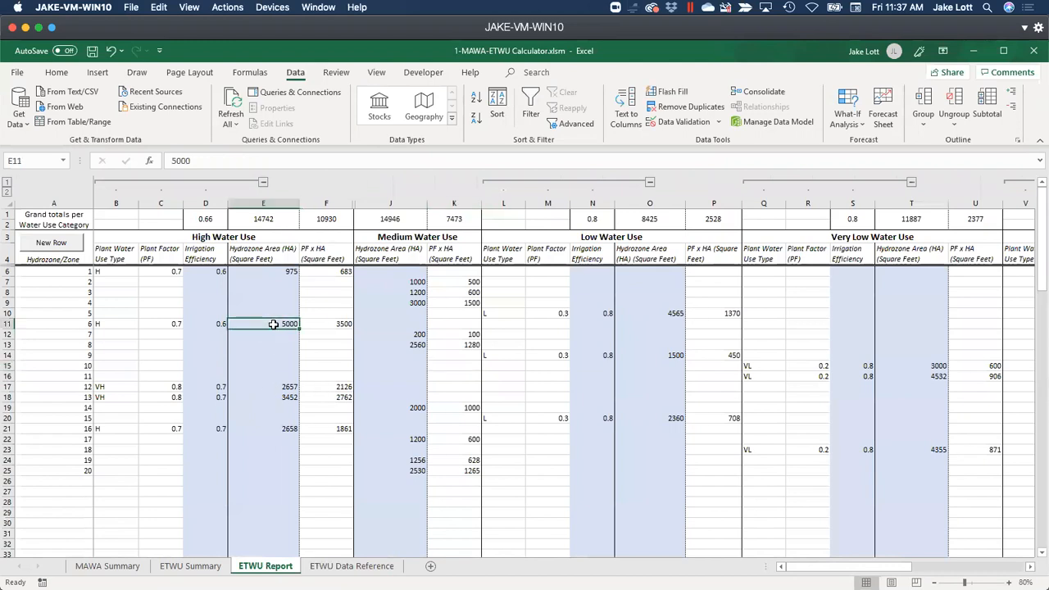
text(1000)
key(Return)
click(289, 386)
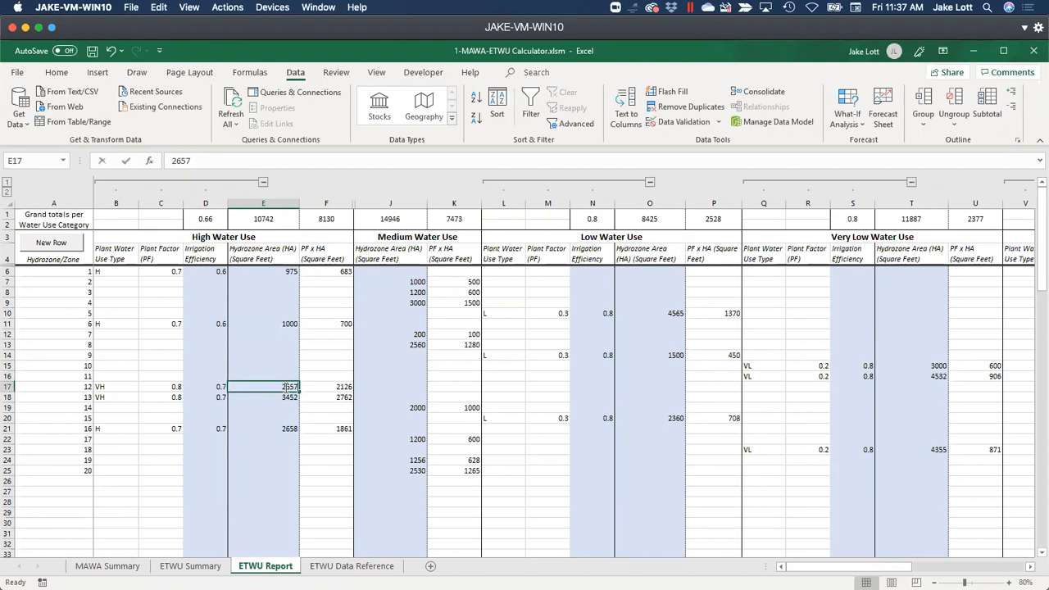
text(200)
key(Return)
click(190, 565)
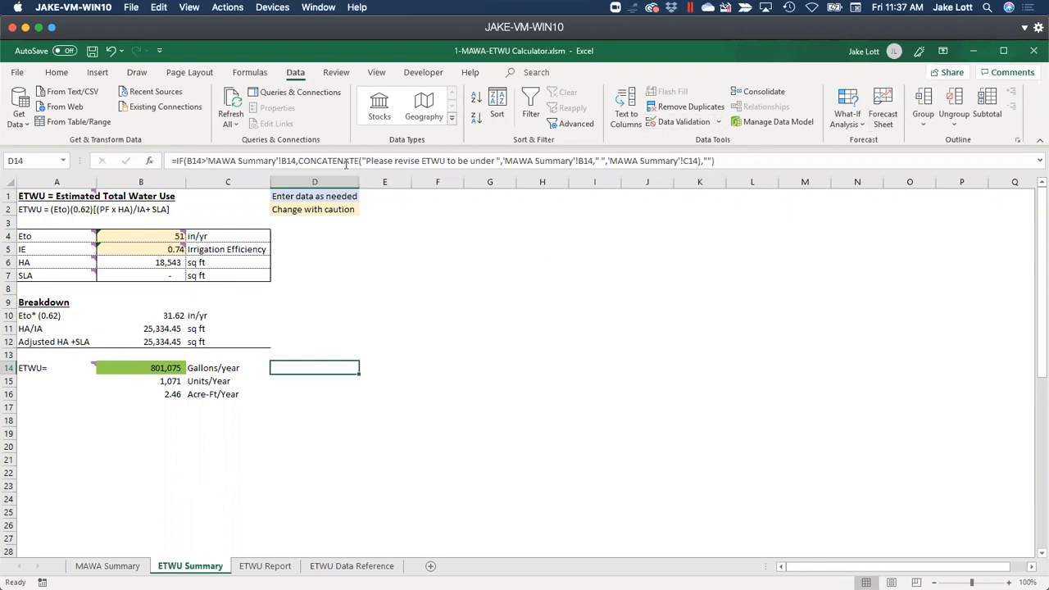
Step: Switch to the 4-Details Report workbook and look through its division codes and descriptions
key(alt+Tab)
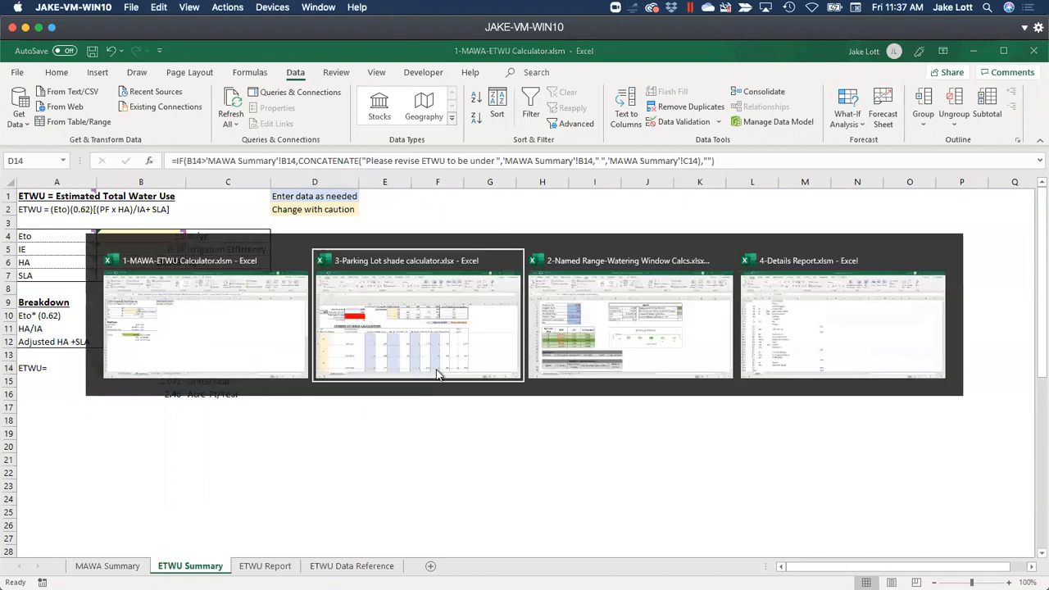
click(780, 332)
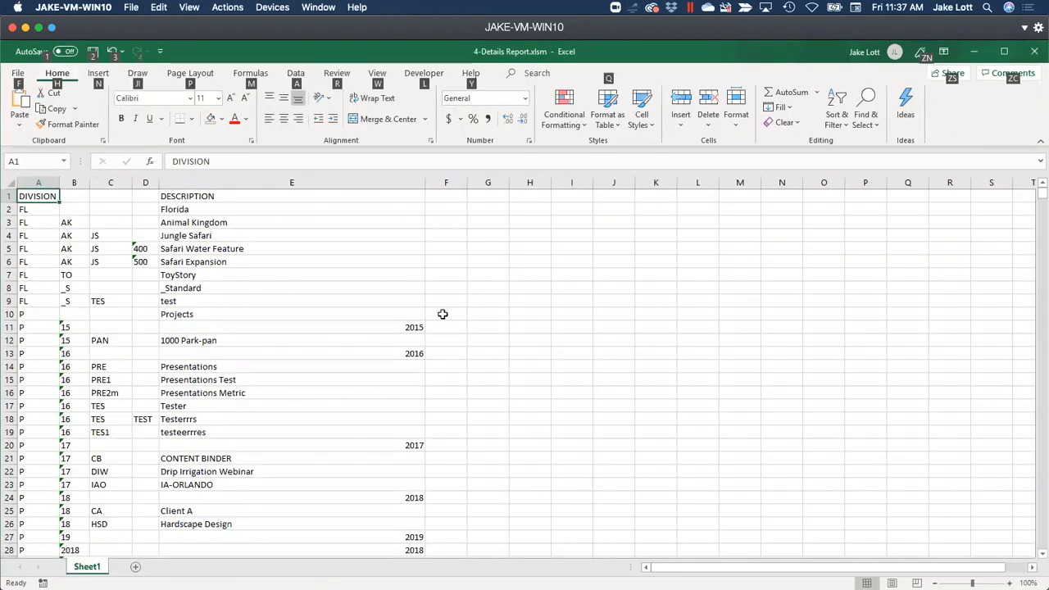
click(315, 311)
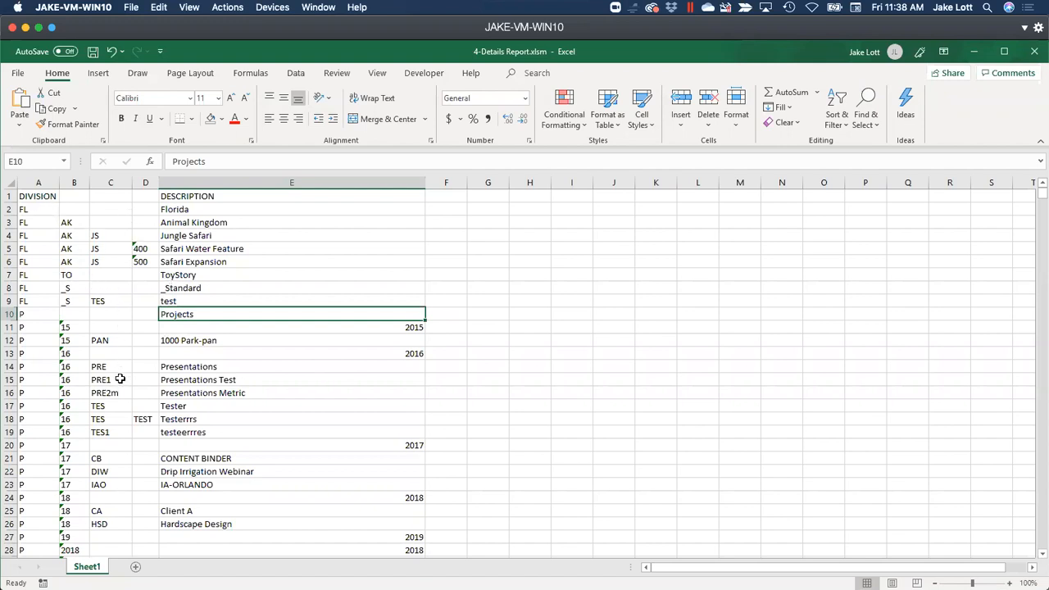
scroll(123, 373, down, 4)
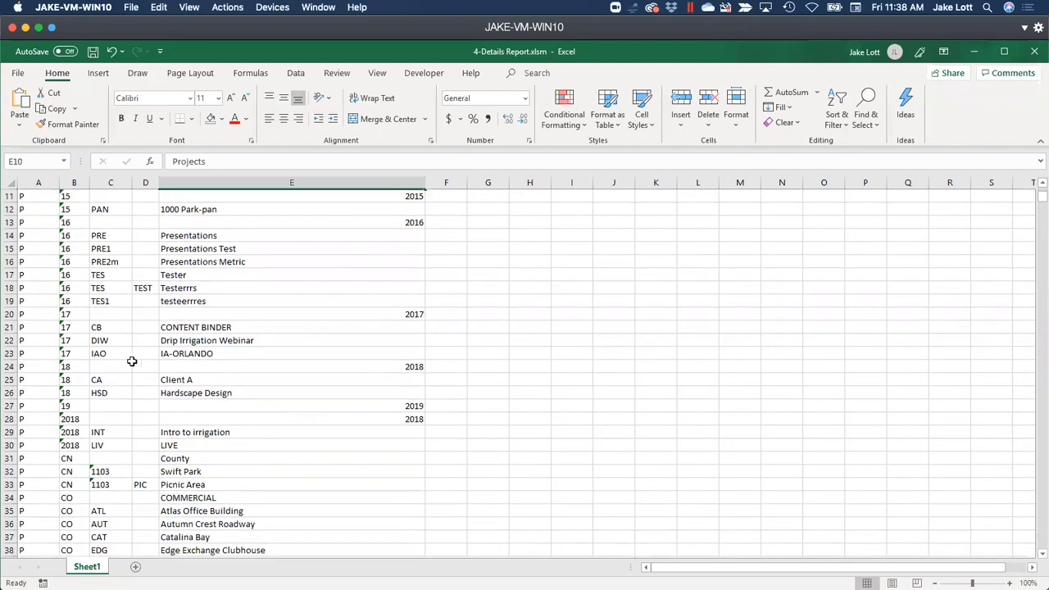
scroll(137, 354, up, 1)
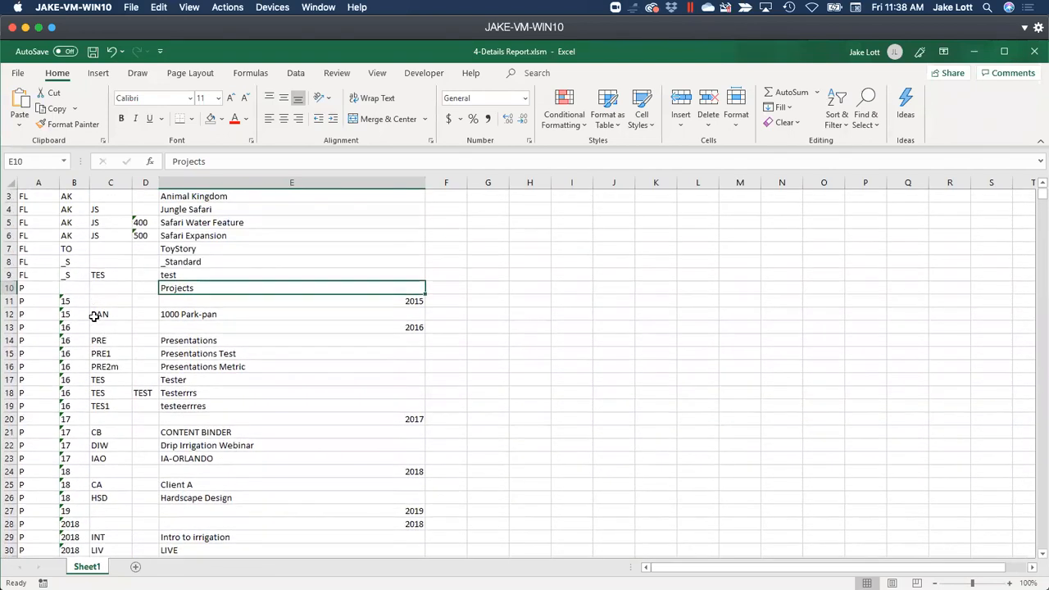
scroll(94, 316, up, 1)
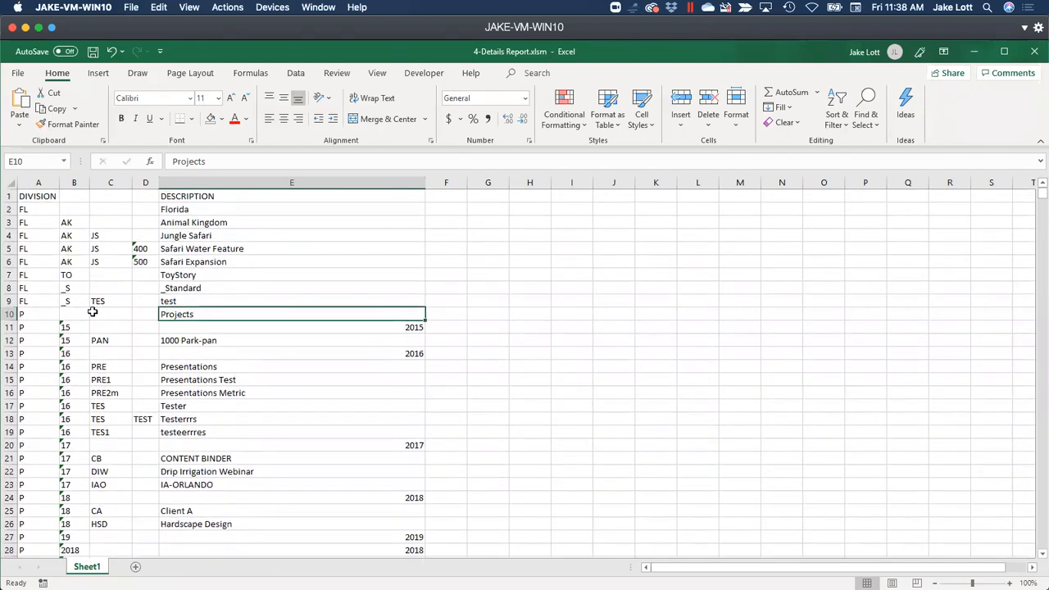
Step: Show Sheet1 in Page Break Preview and look through its existing page breaks
click(30, 210)
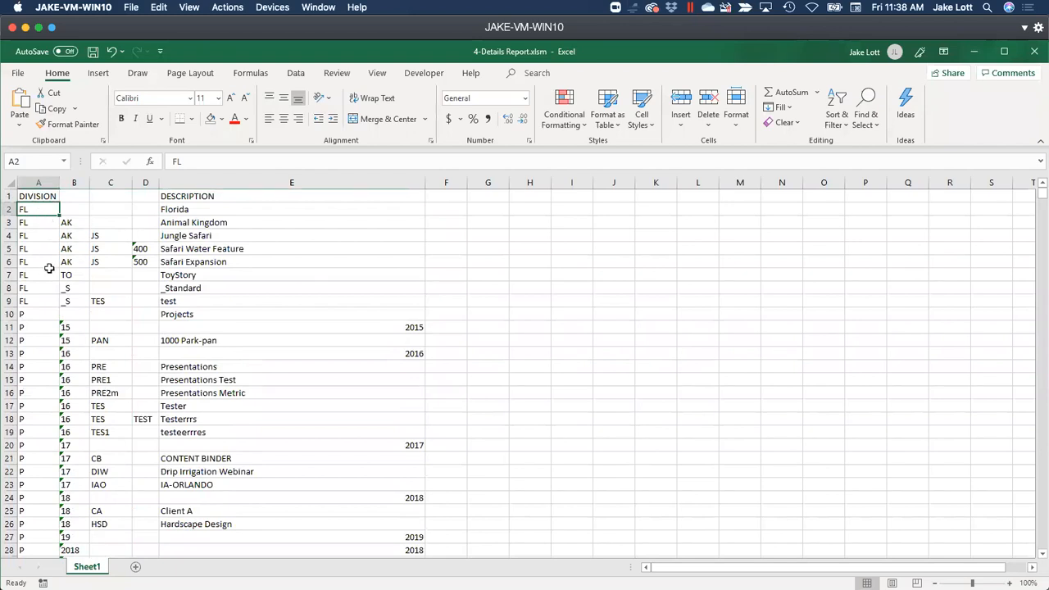
click(197, 73)
click(336, 74)
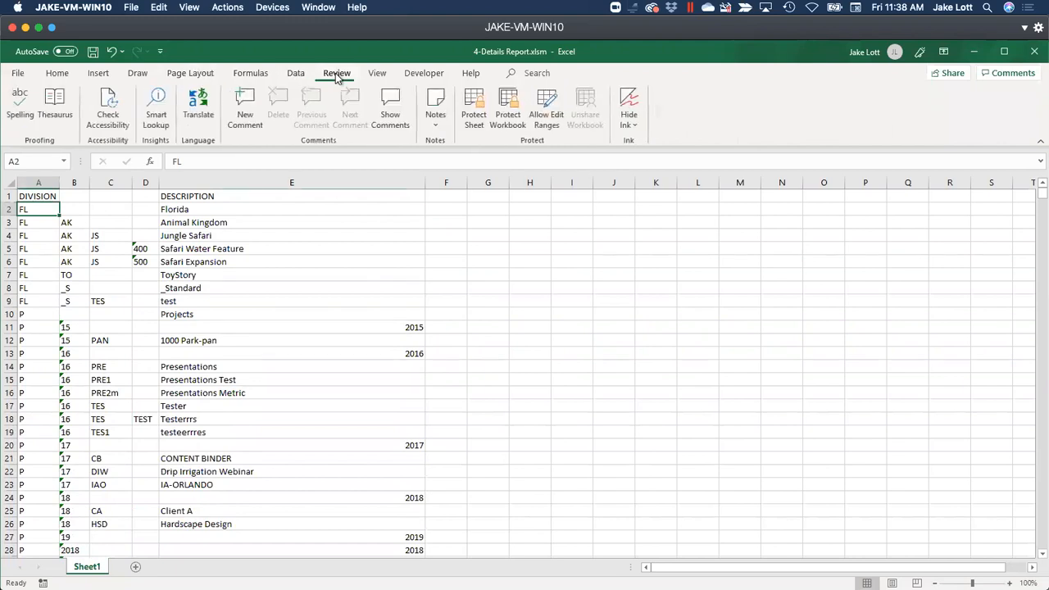
click(377, 74)
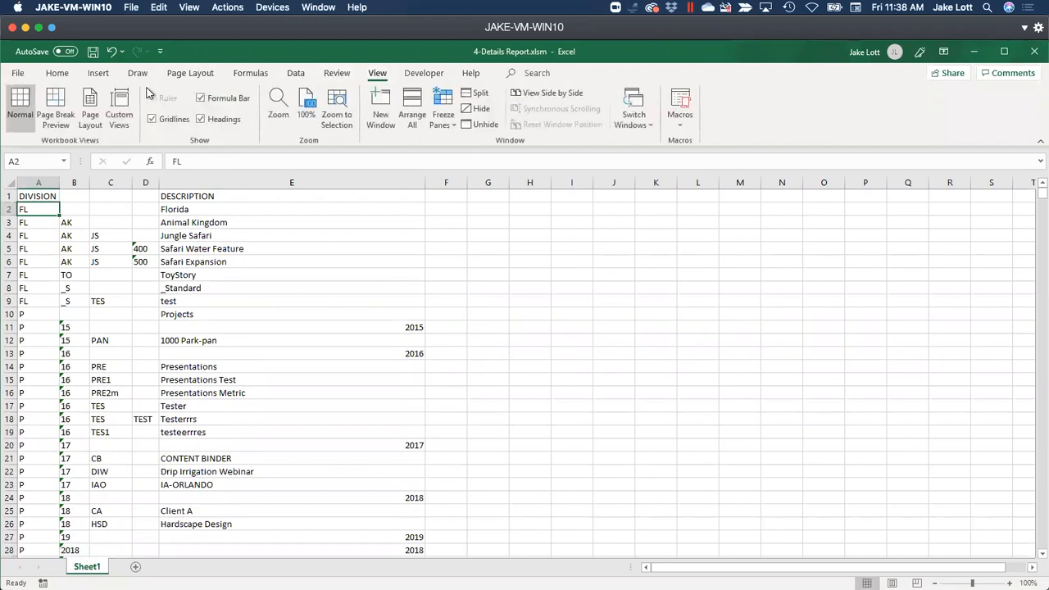
click(73, 108)
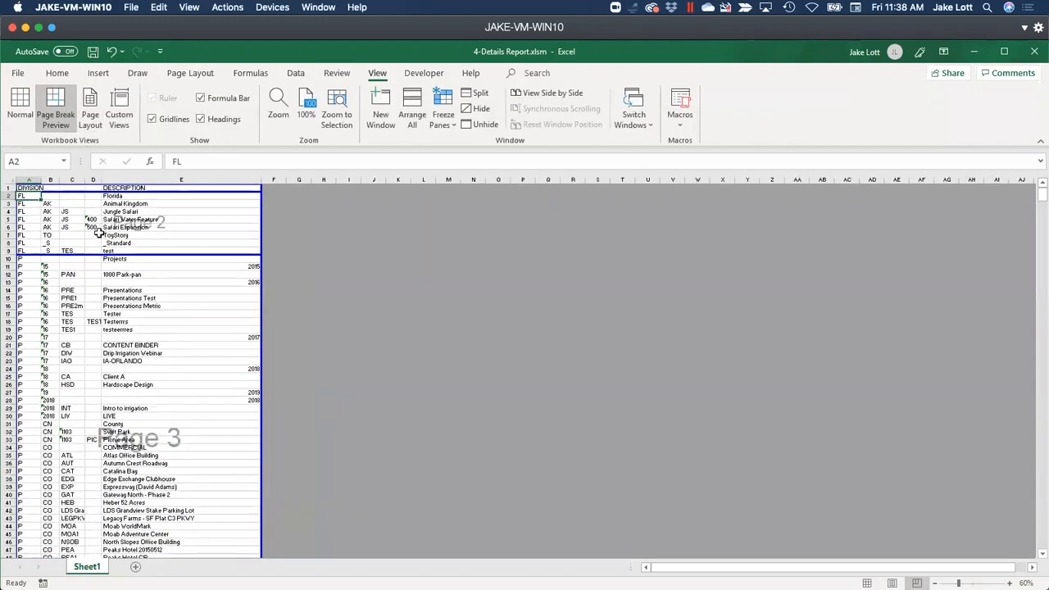
scroll(95, 246, down, 7)
scroll(94, 318, up, 7)
Step: Reset all page breaks on Sheet1 of the details report
click(340, 73)
click(377, 73)
click(18, 100)
click(189, 75)
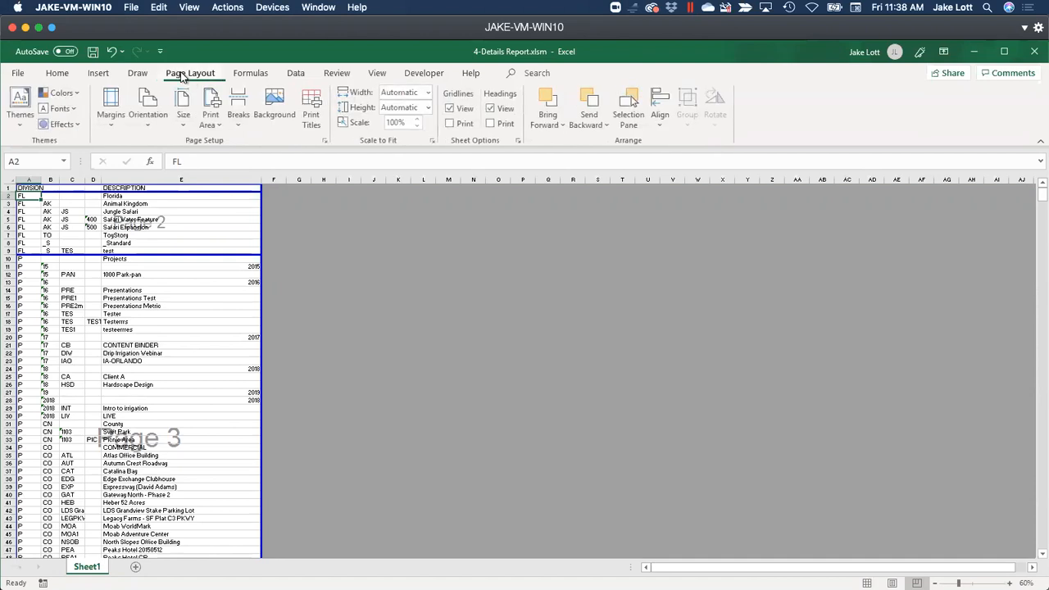
click(238, 116)
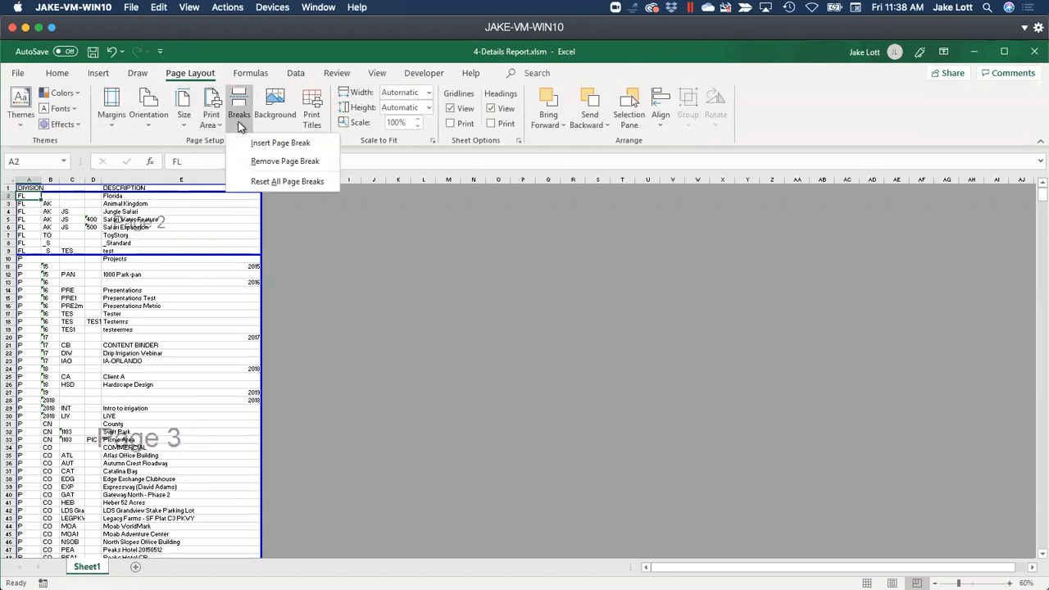
click(259, 181)
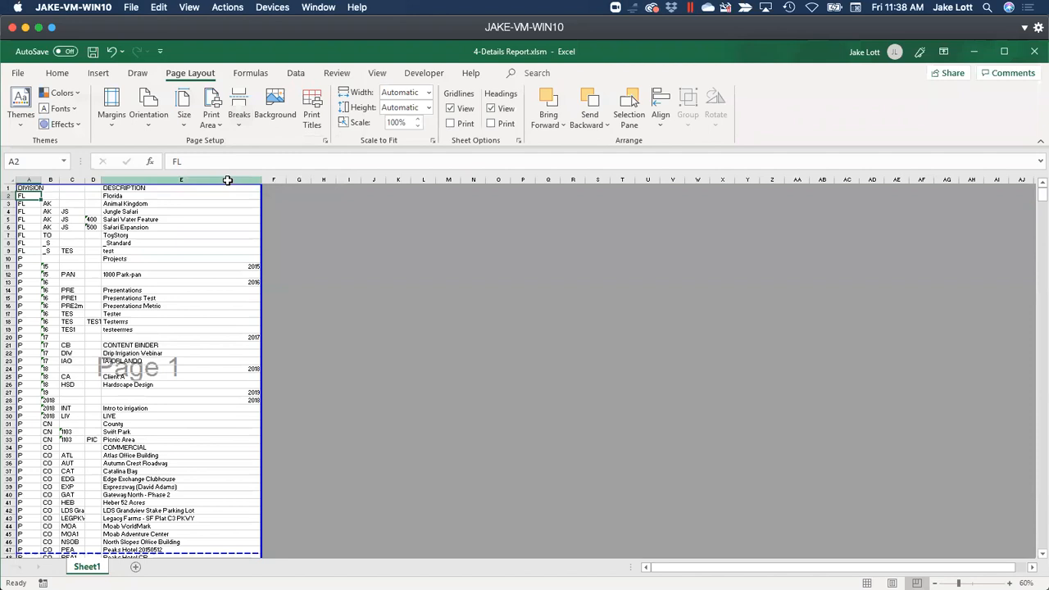
Step: Look through Sheet1's automatic page breaks and compare them with where the division codes in column A change, including the S rows 99 to 104
scroll(171, 293, down, 15)
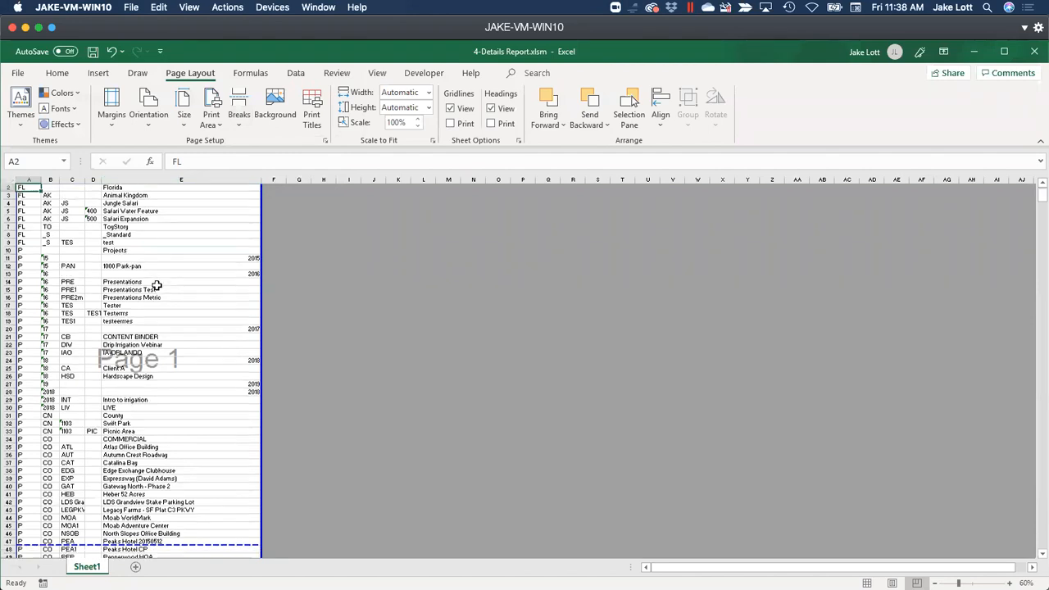
scroll(144, 314, down, 15)
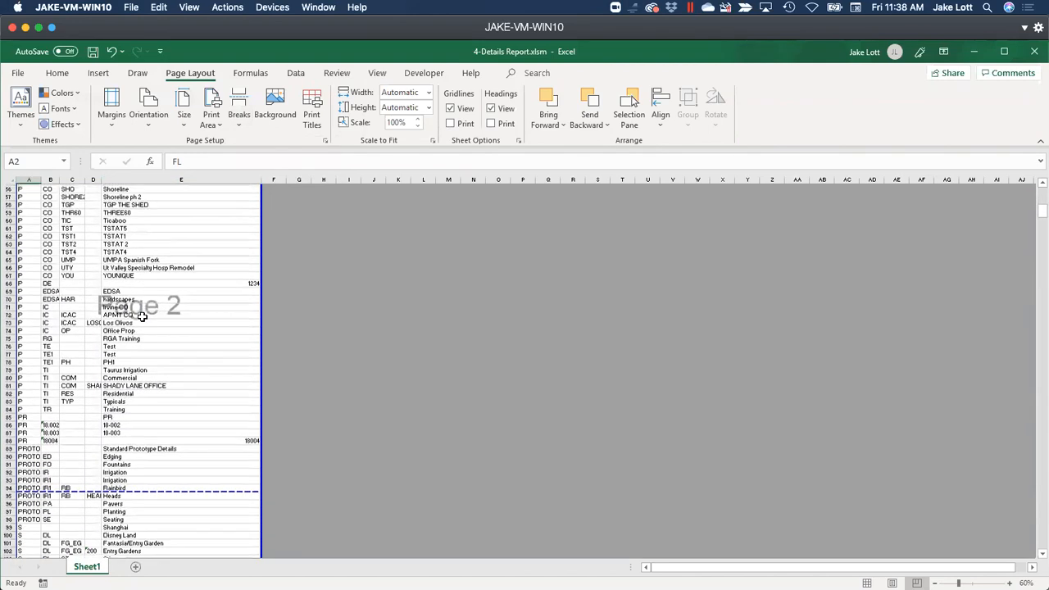
scroll(134, 326, down, 18)
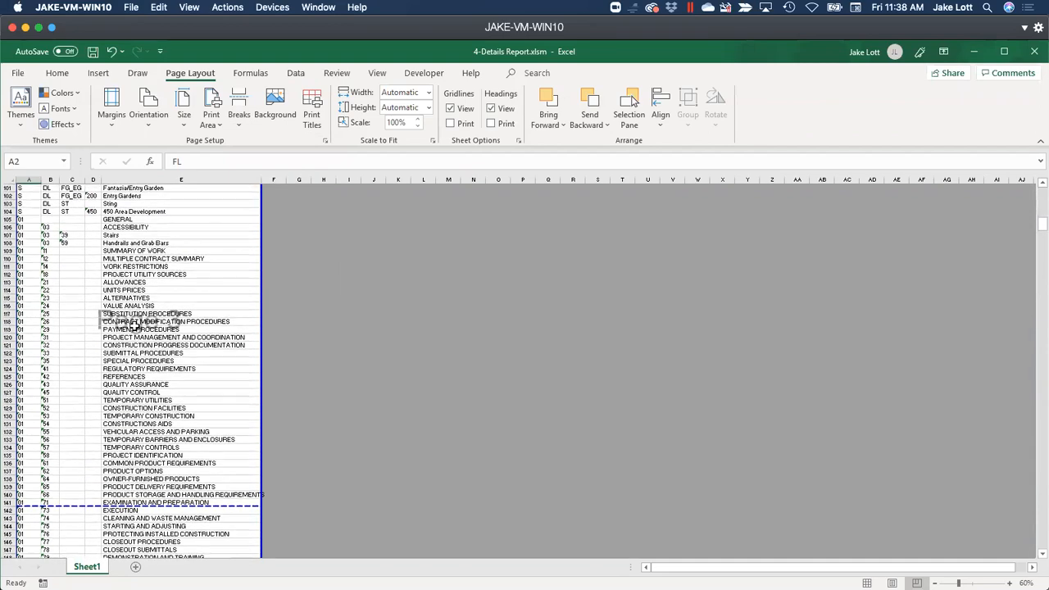
scroll(116, 330, down, 7)
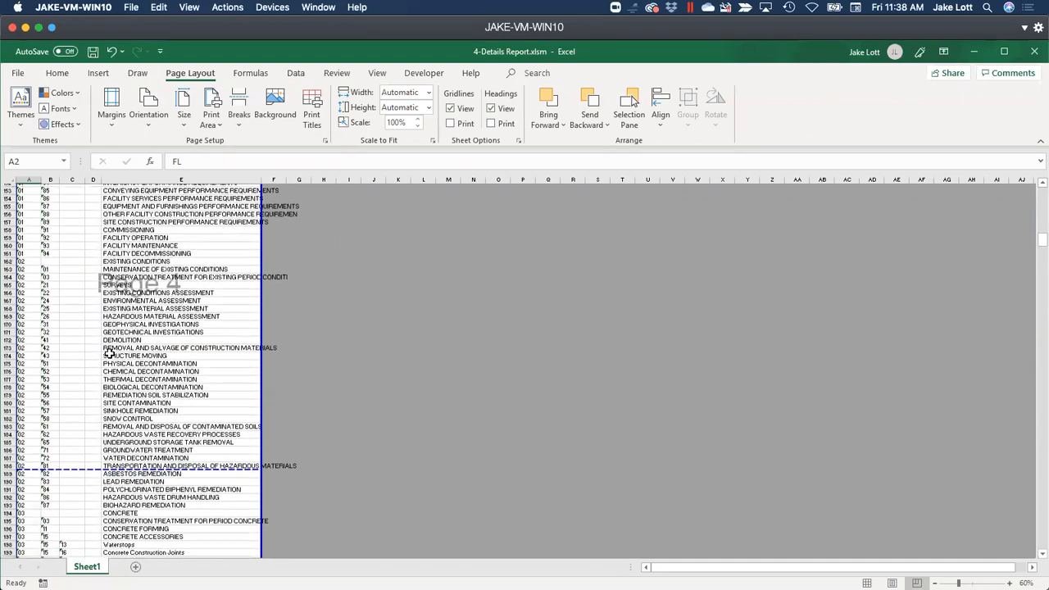
scroll(85, 375, down, 6)
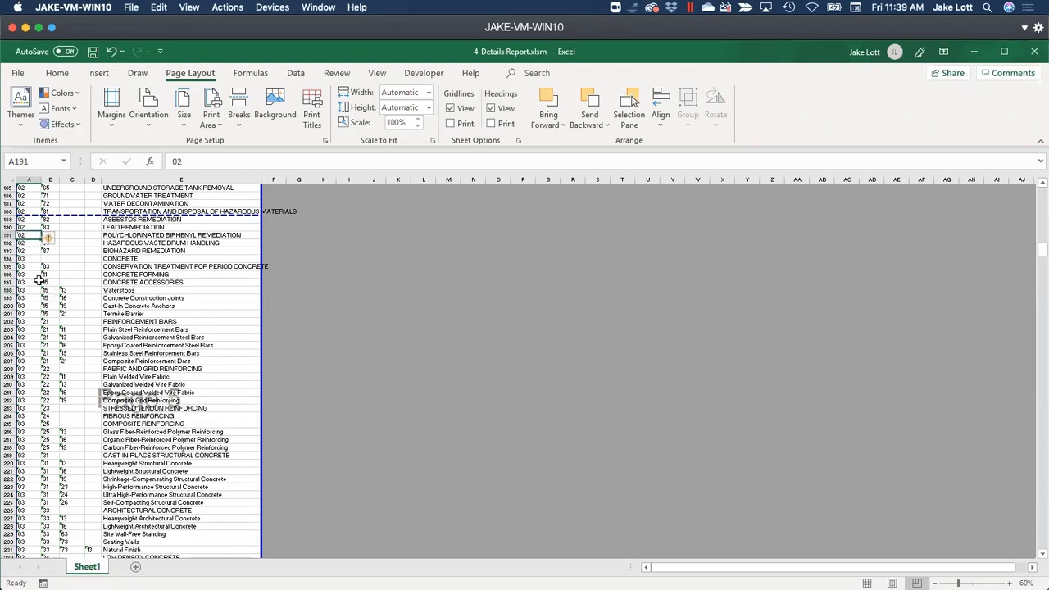
scroll(39, 280, up, 7)
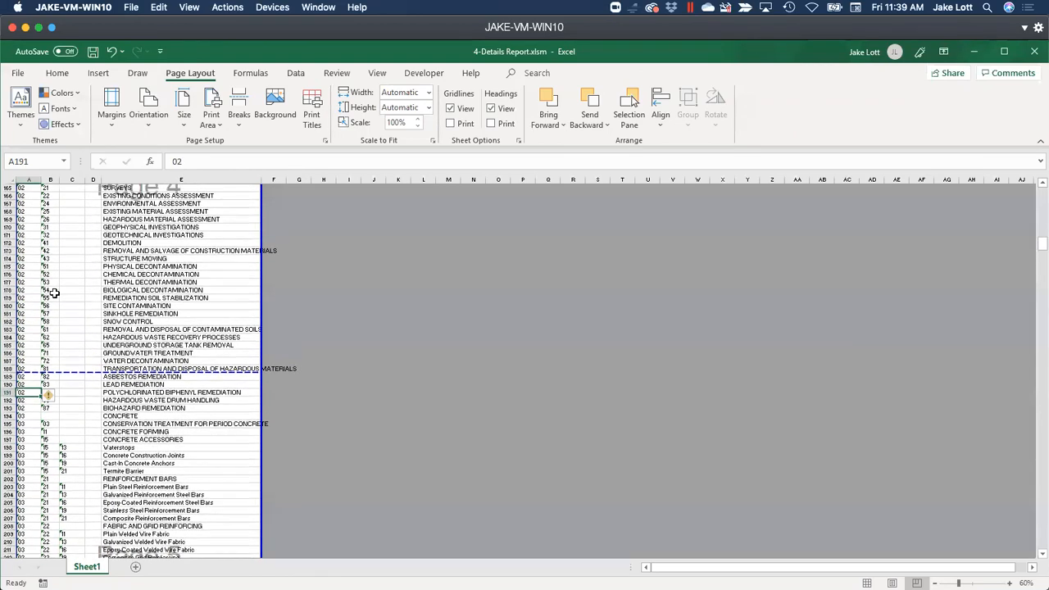
scroll(109, 292, up, 20)
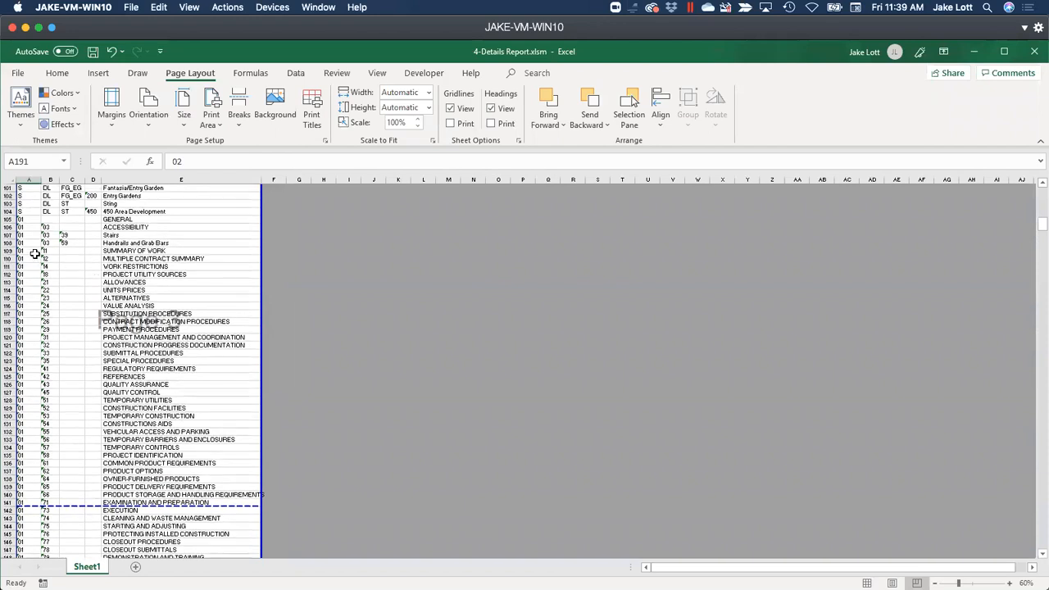
scroll(26, 207, up, 3)
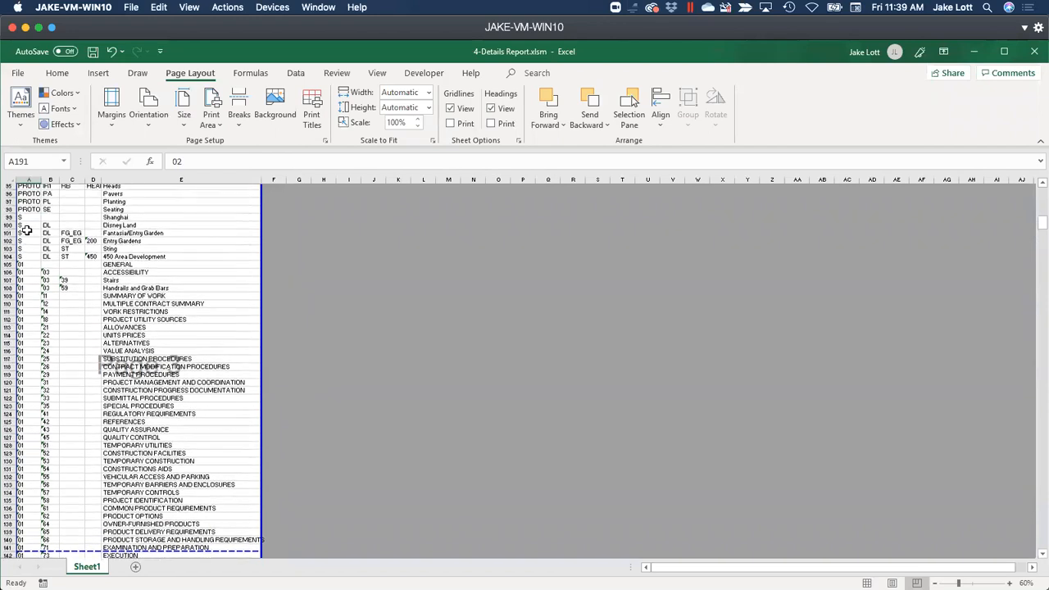
drag(26, 235, 36, 272)
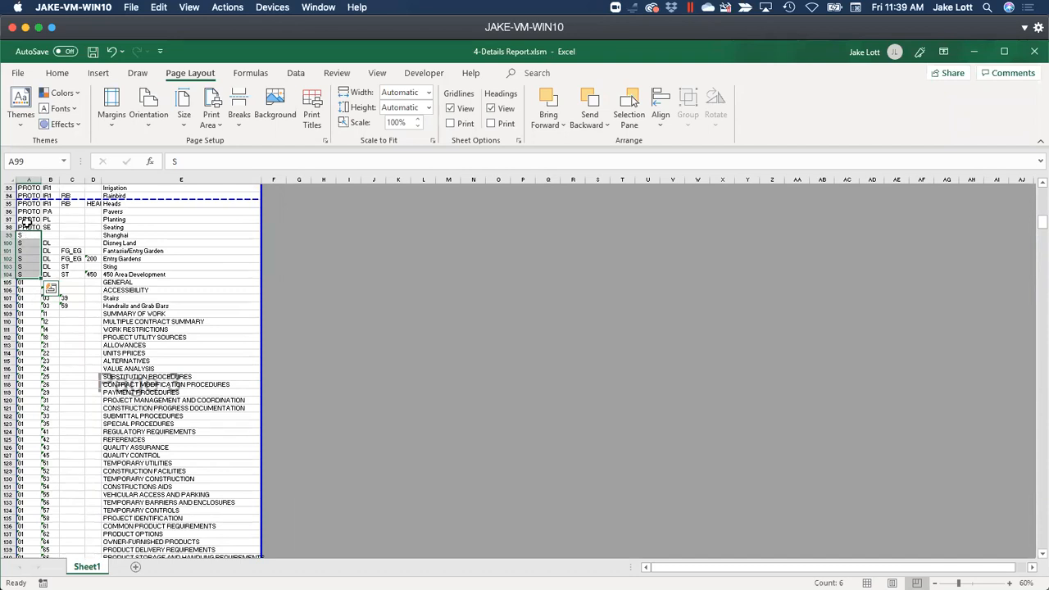
scroll(27, 218, up, 20)
scroll(28, 218, up, 5)
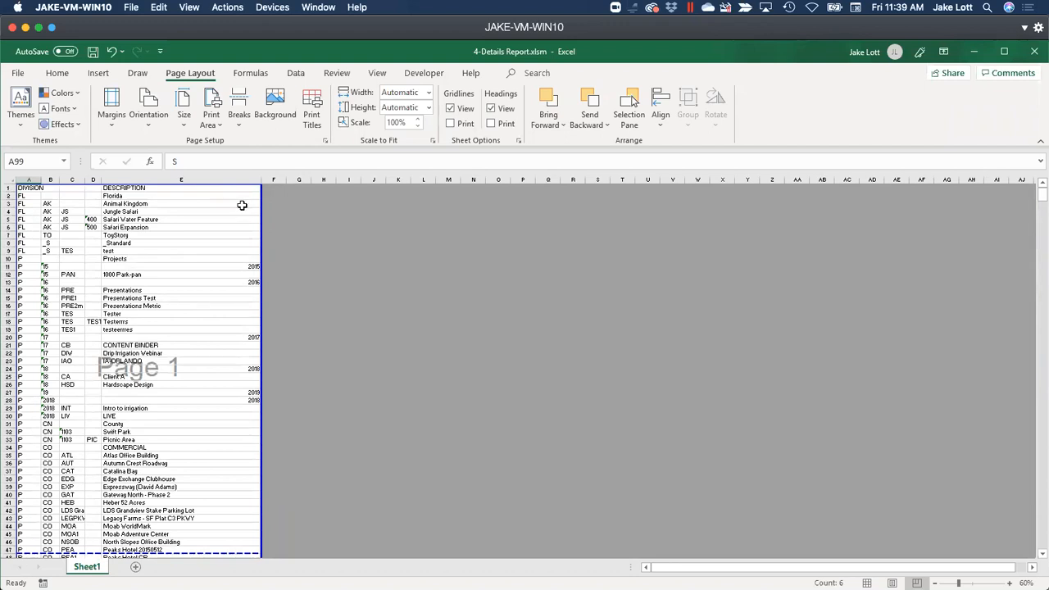
click(44, 217)
click(28, 201)
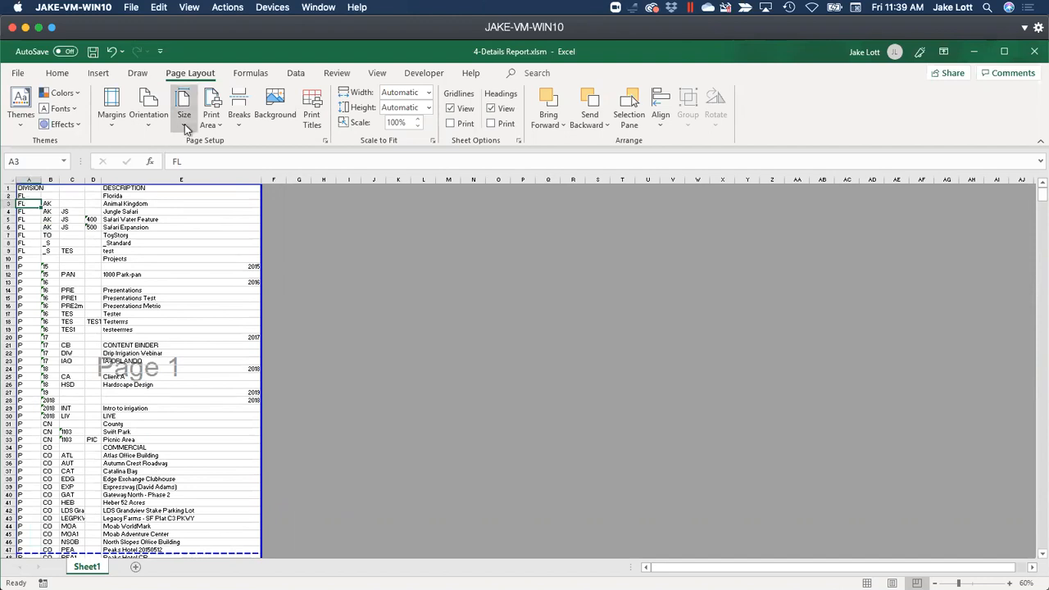
Step: Return Sheet1 of the details report to Normal view and select cell D7
click(378, 74)
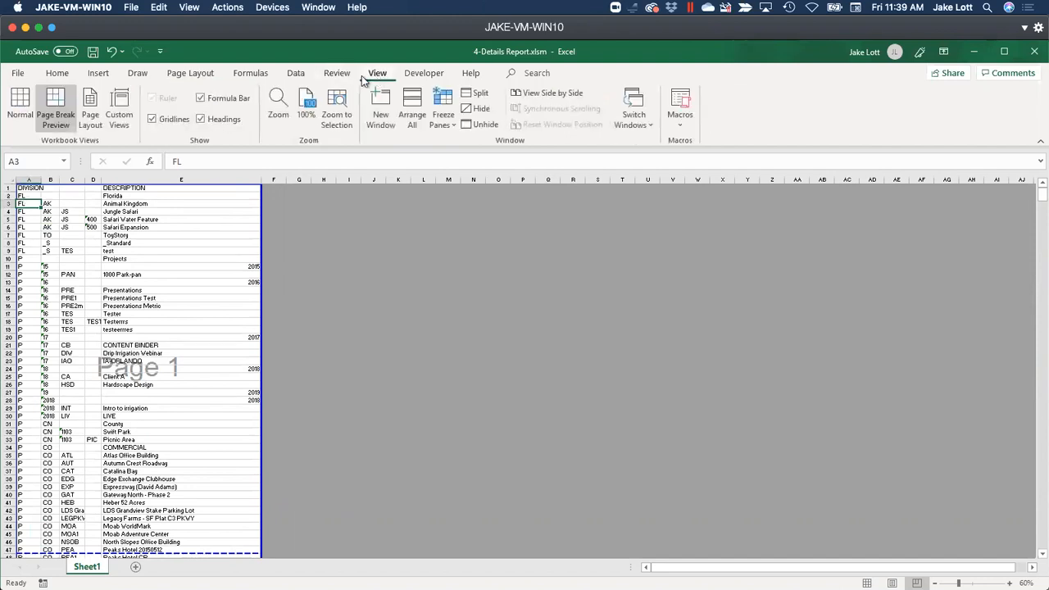
click(21, 107)
click(161, 300)
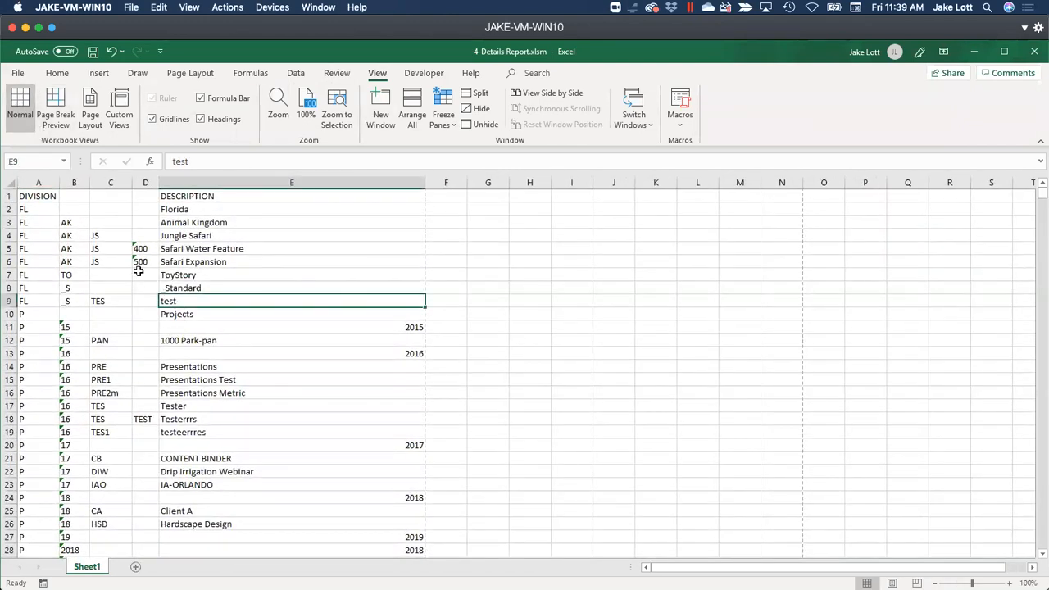
click(137, 274)
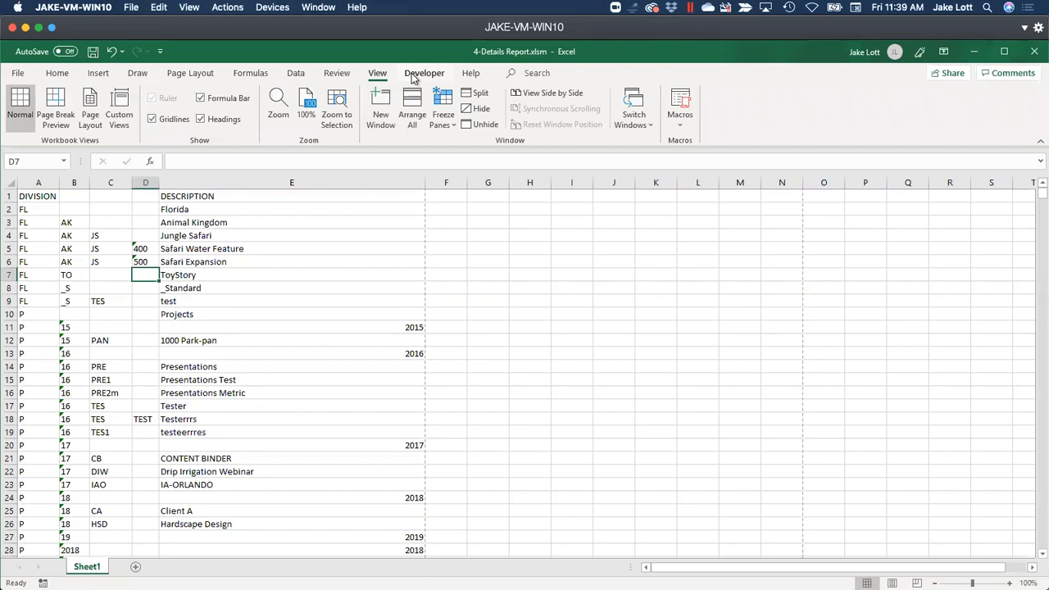
Step: Open the Visual Basic editor, look over the project list and maximize the editor window
click(414, 76)
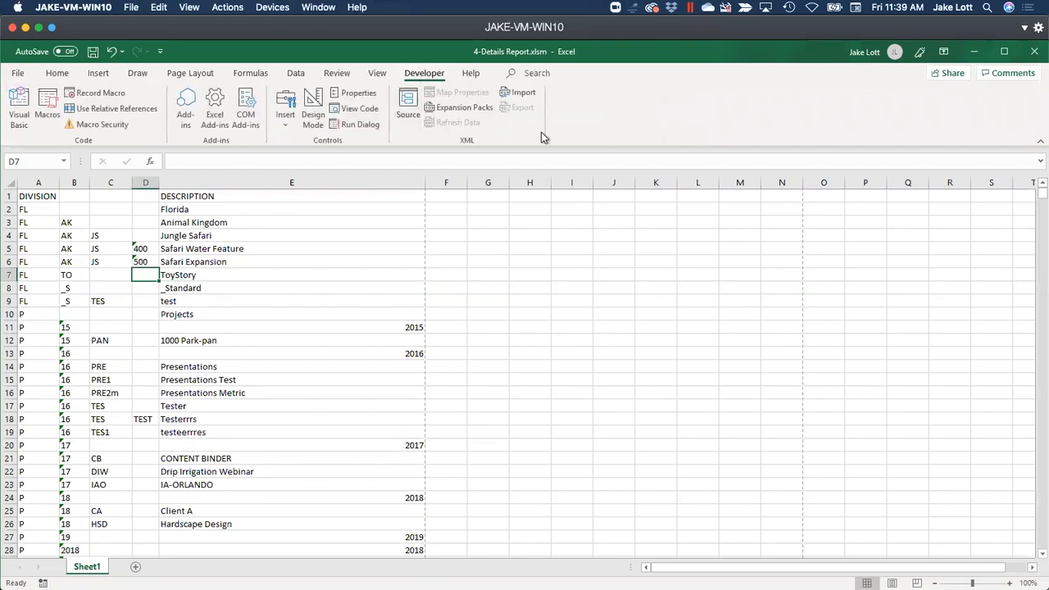
click(22, 106)
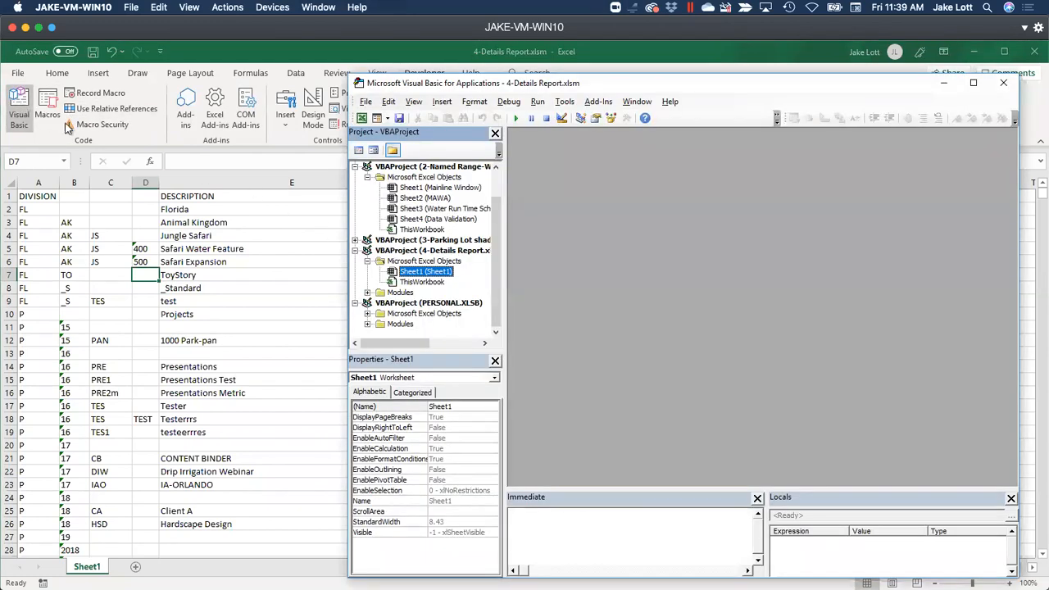
scroll(444, 213, up, 1)
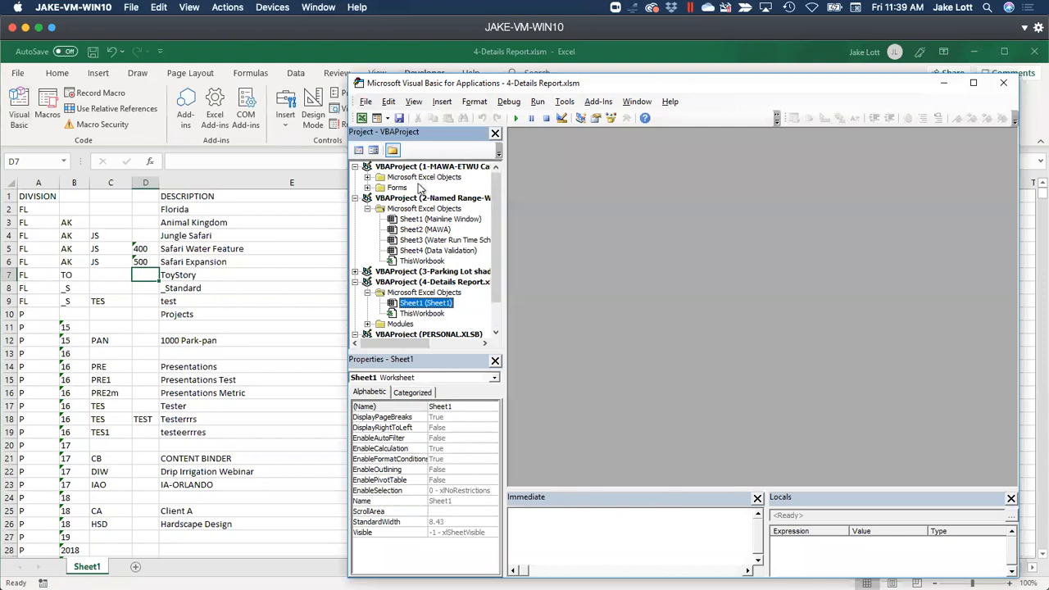
scroll(433, 328, down, 3)
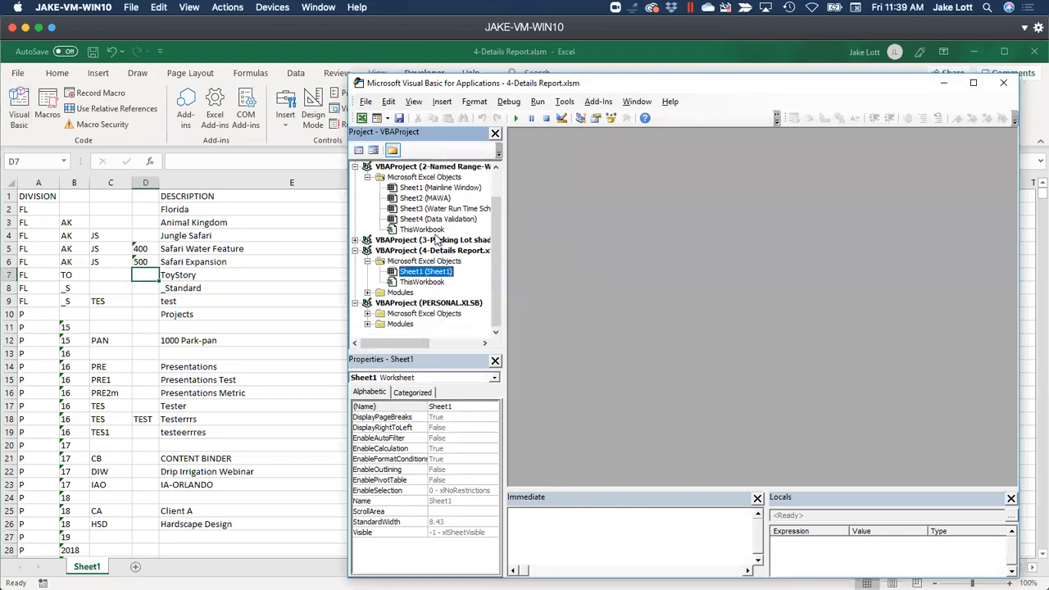
double_click(471, 84)
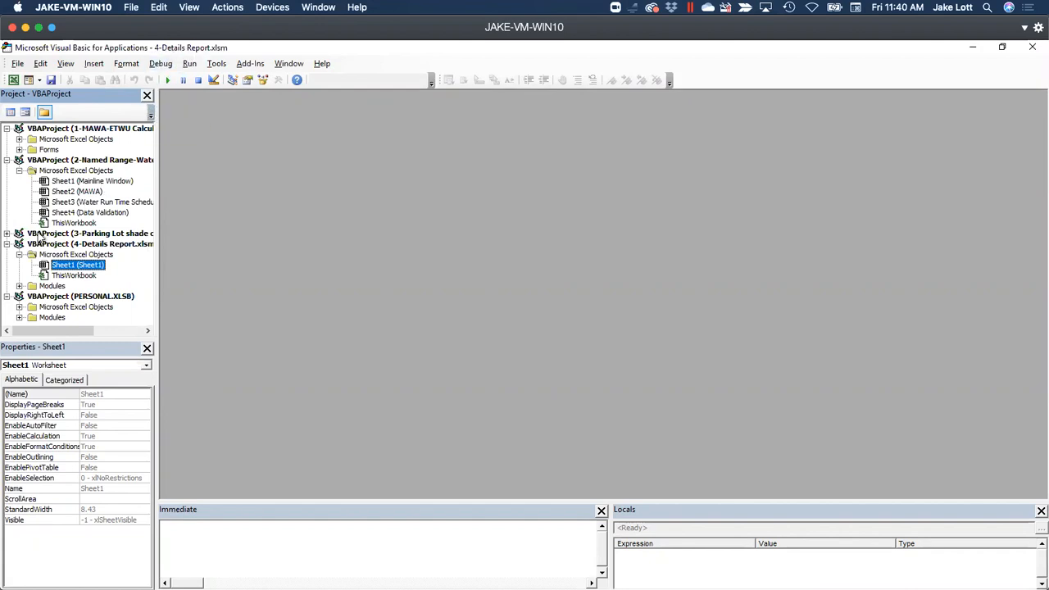
Step: Expand the modules of the 4-Details Report project and open the code of its Module1
click(89, 246)
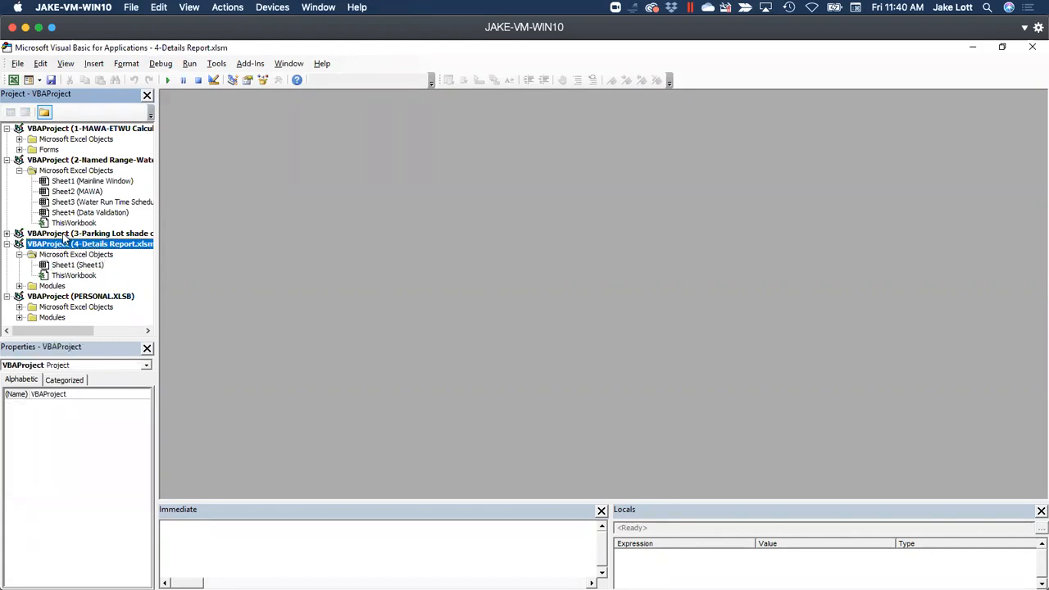
click(67, 234)
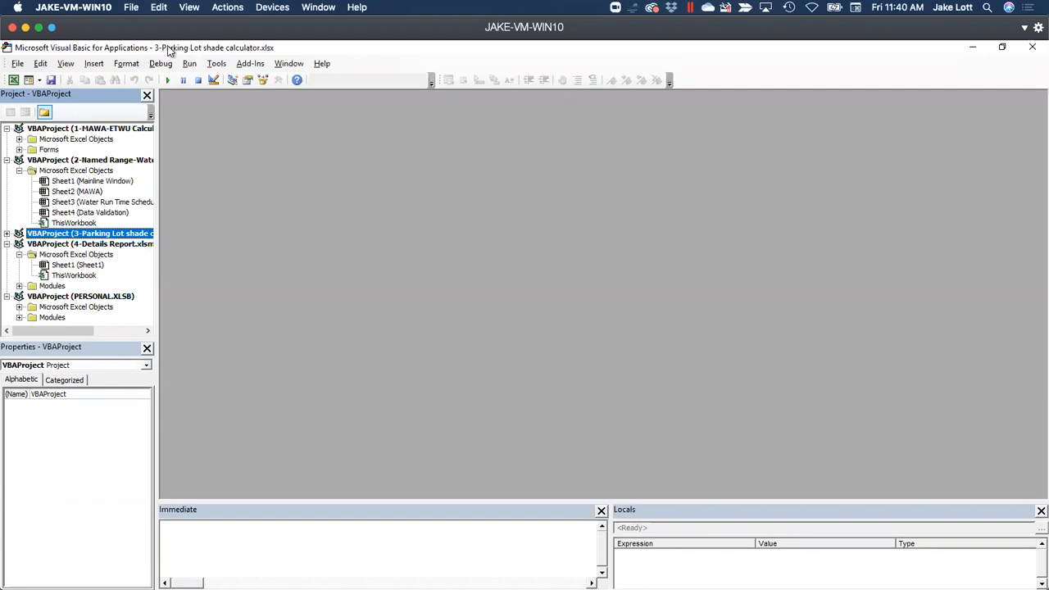
click(51, 286)
click(18, 286)
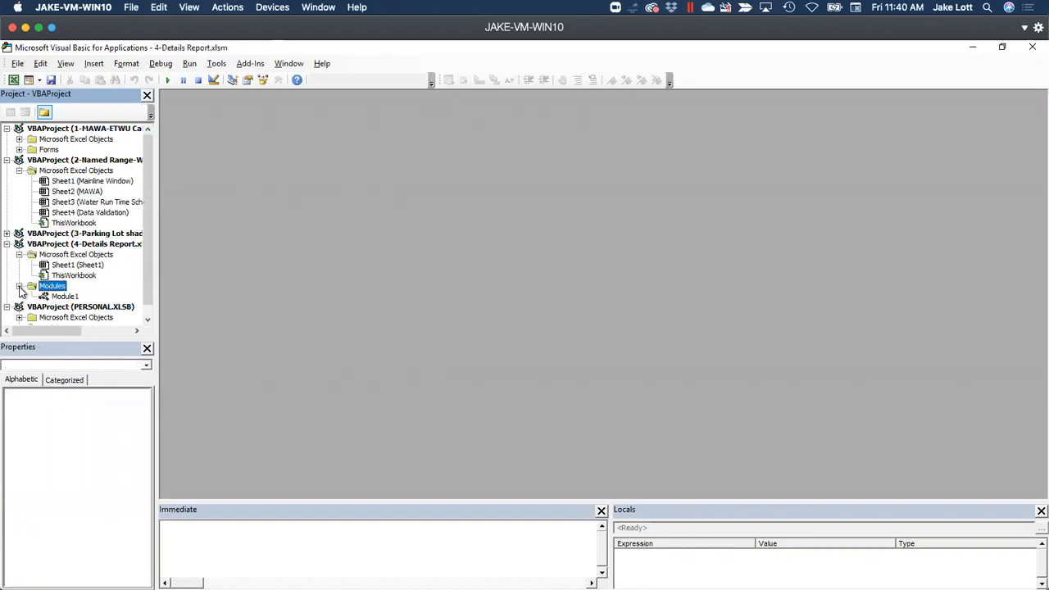
click(65, 296)
double_click(65, 297)
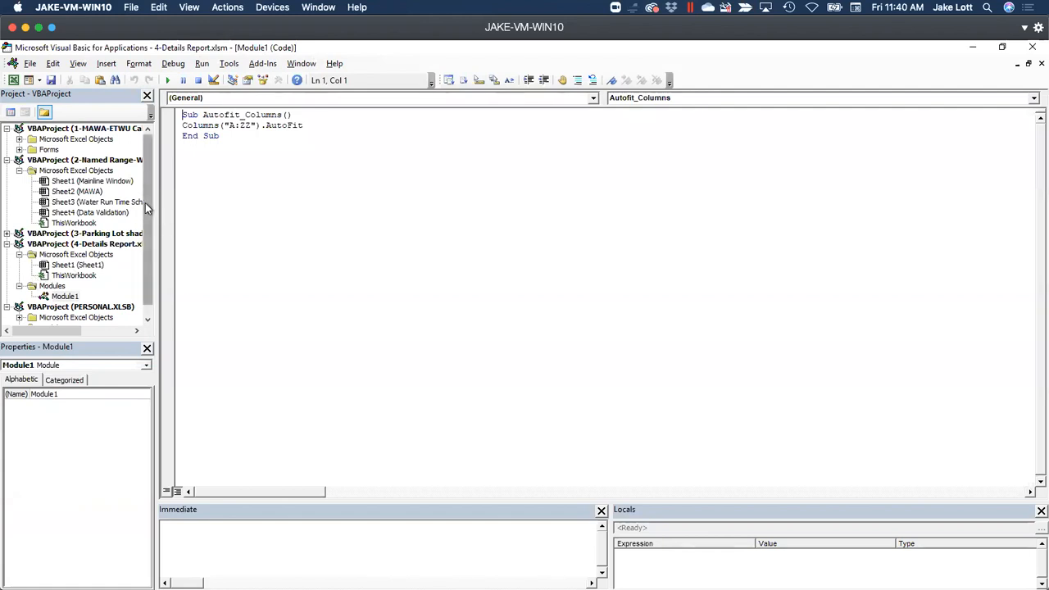
Step: Expand the modules of the PERSONAL.XLSB project and open the code of its Autofit_Column module
click(72, 296)
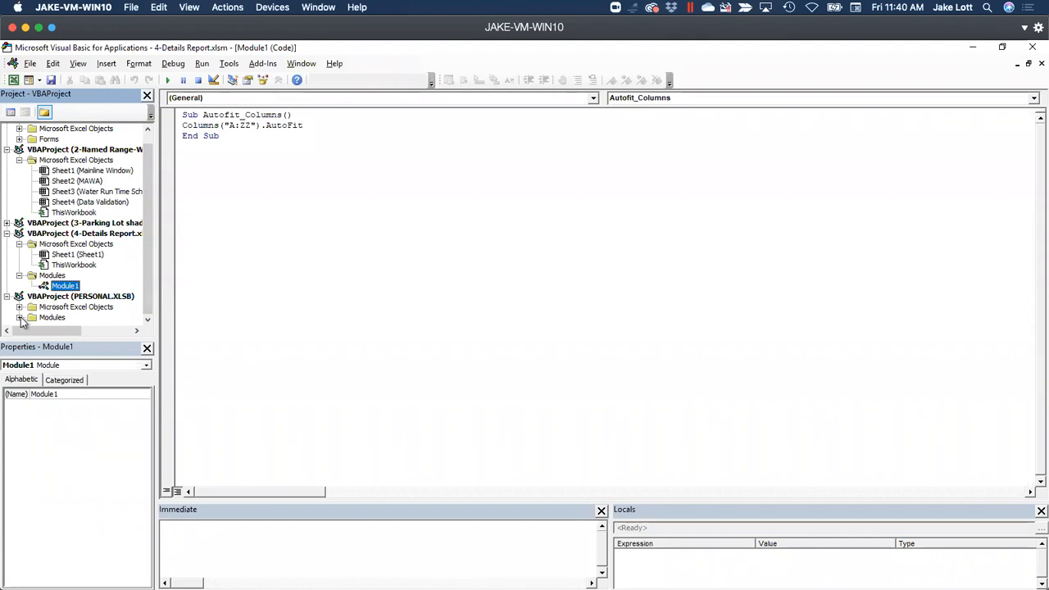
click(46, 300)
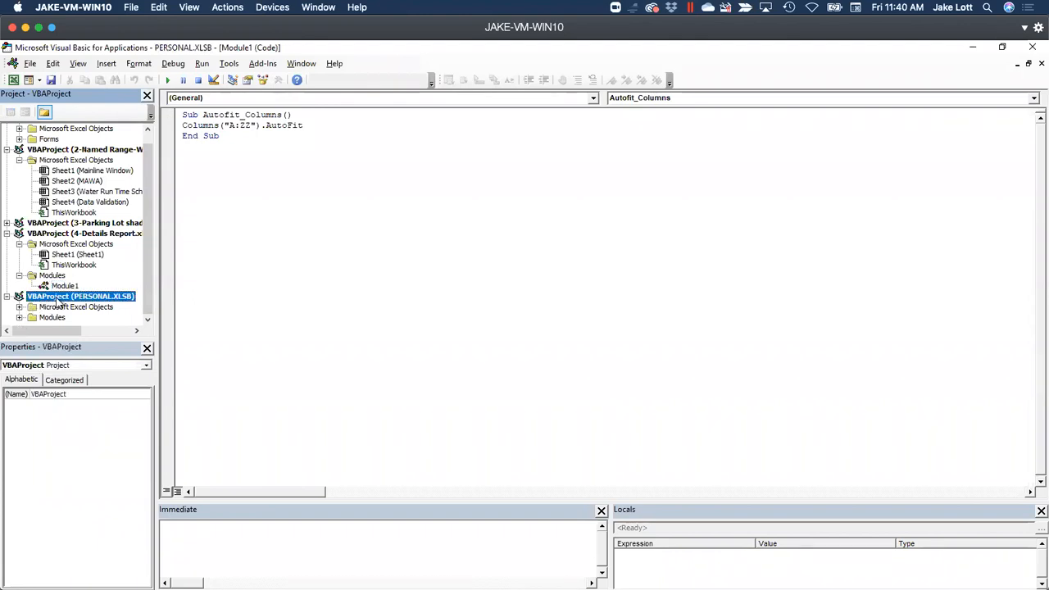
click(19, 318)
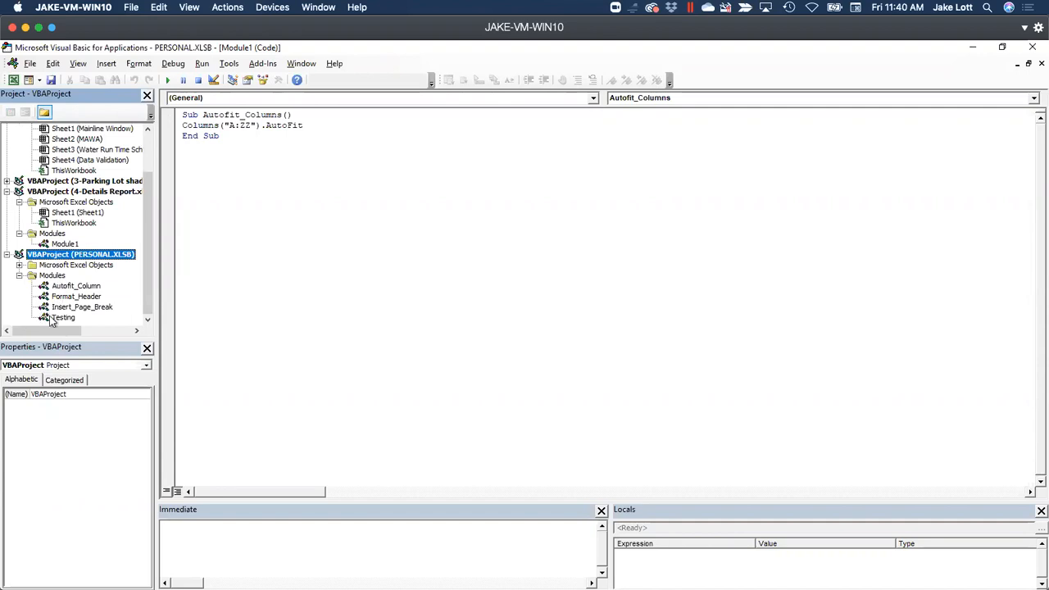
click(63, 287)
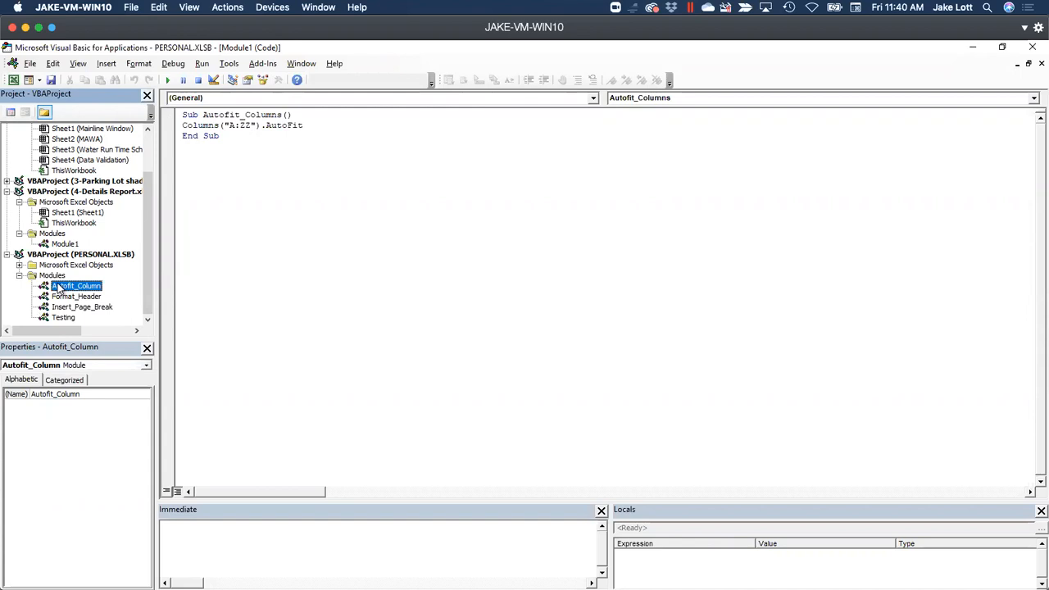
double_click(57, 288)
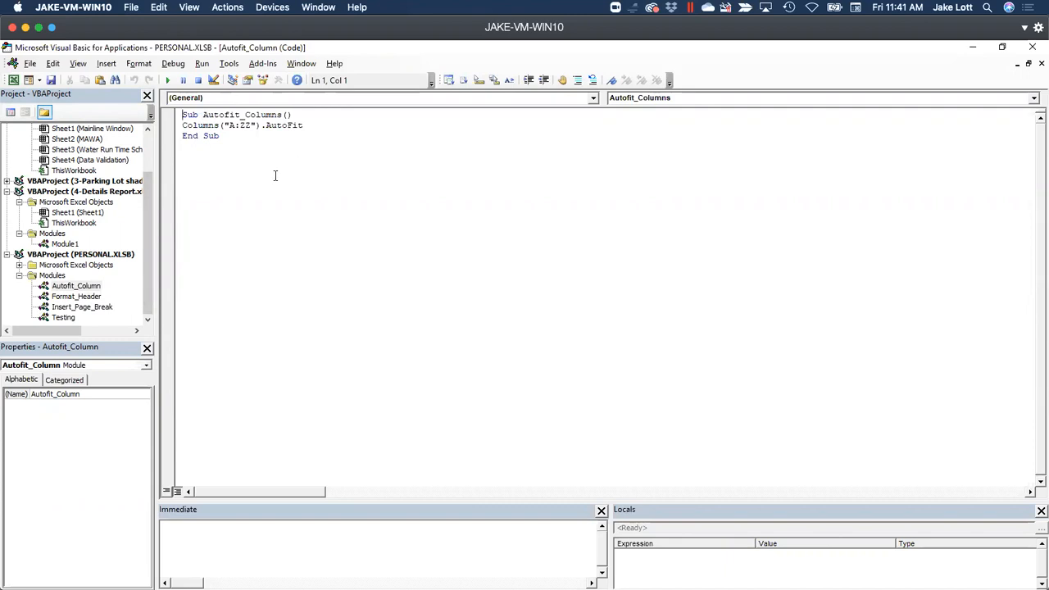
Step: Insert a new module into the PERSONAL.XLSB project and select it in the project list
right_click(51, 257)
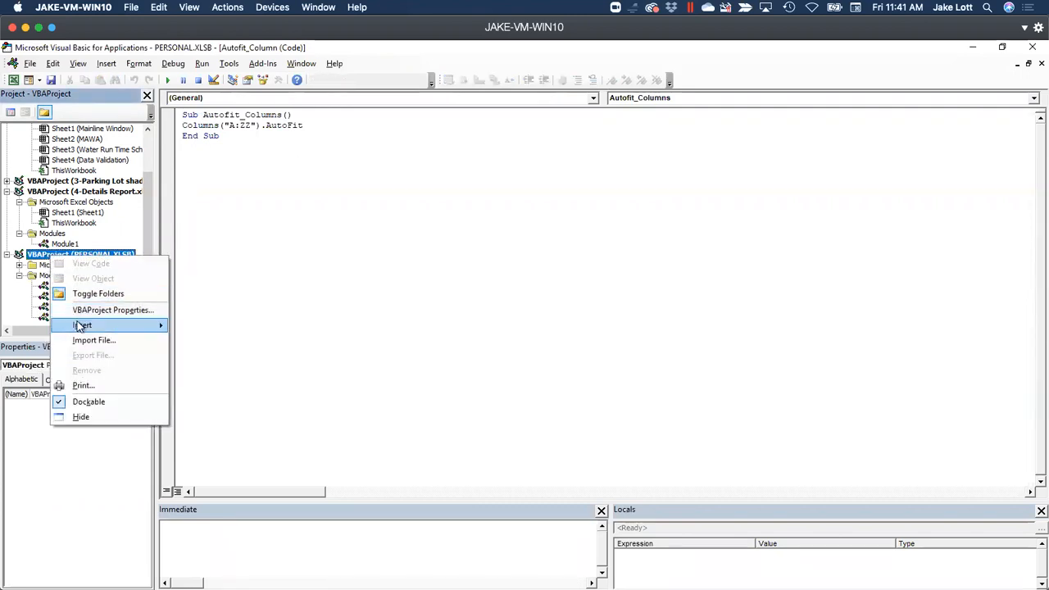
mouse_move(123, 325)
click(206, 341)
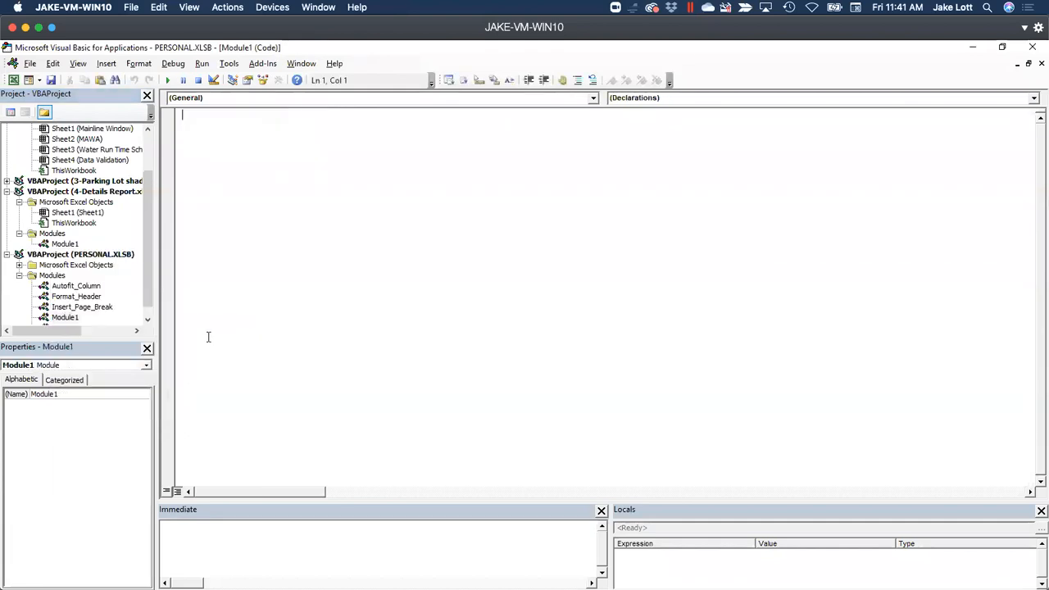
click(62, 316)
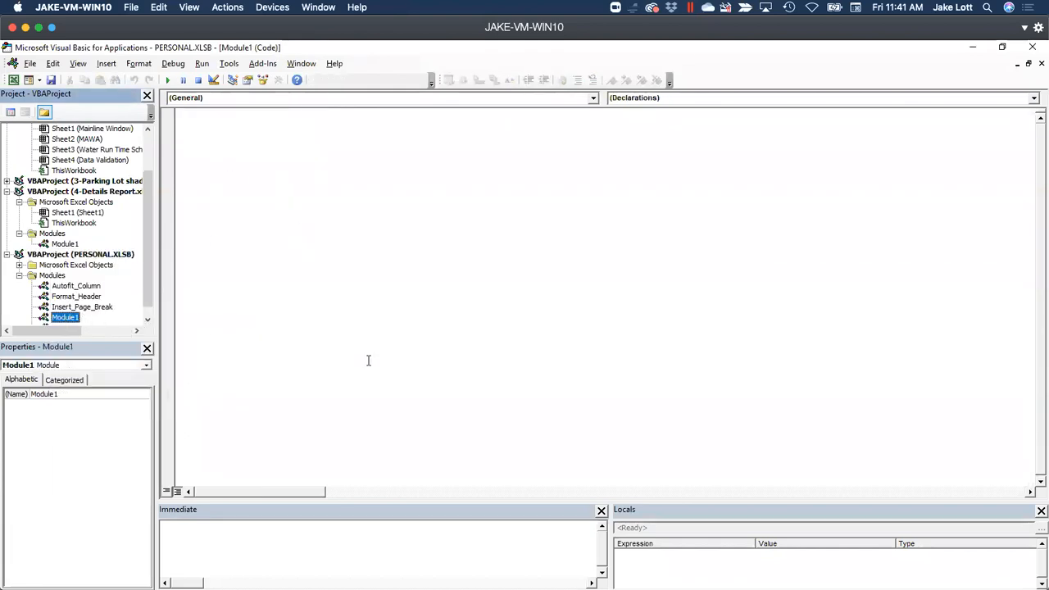
Step: Write an empty Sub procedure named Test in the new module, with blank lines in its body
click(418, 239)
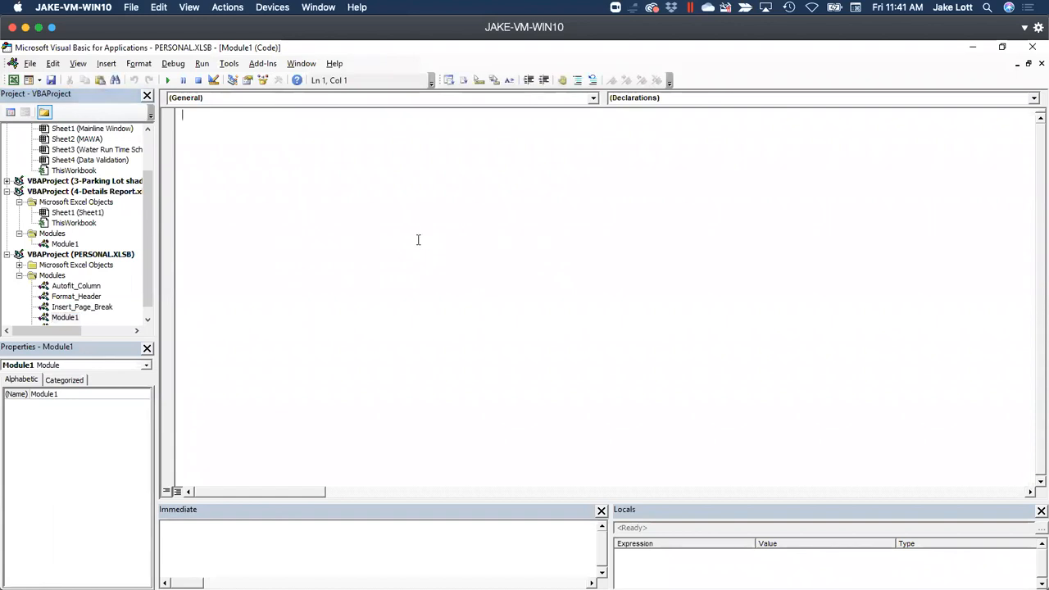
text(Sub Te)
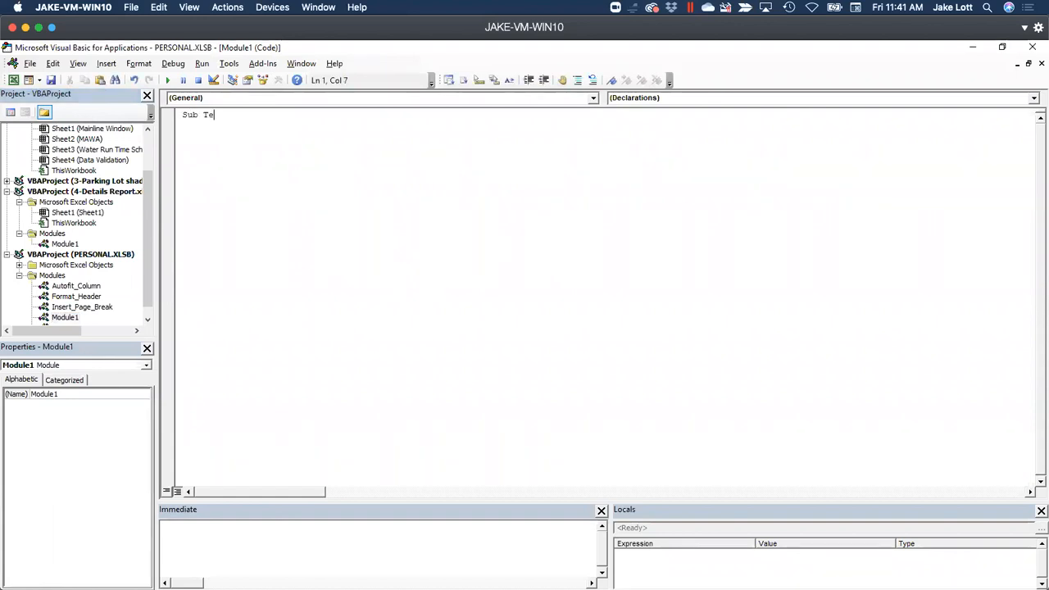
text(st)
key(Return)
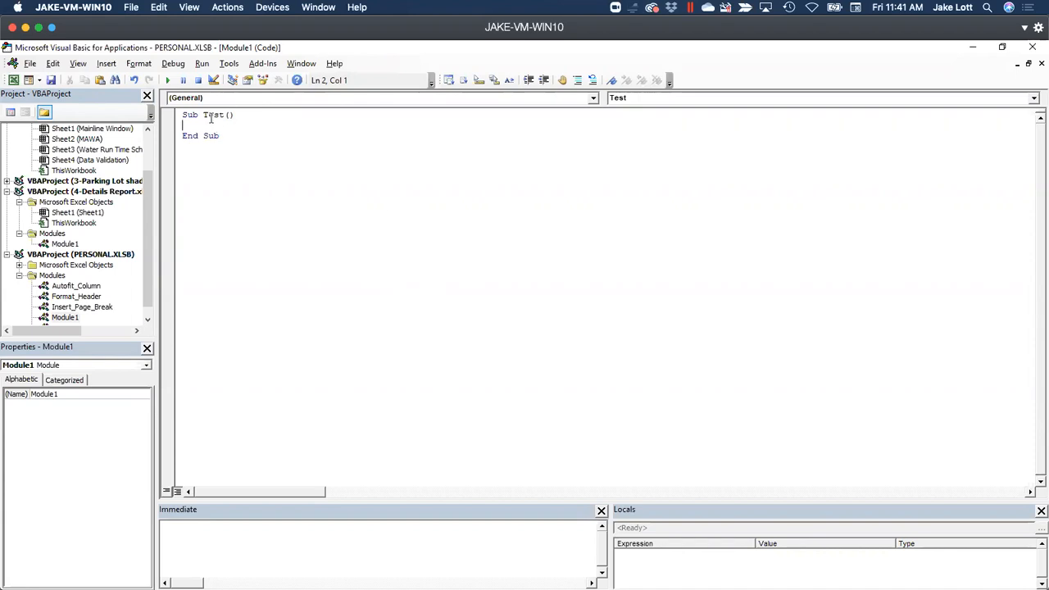
key(Return)
key(Return)
Step: Open the code of the Format_Header module in the PERSONAL.XLSB project
click(63, 298)
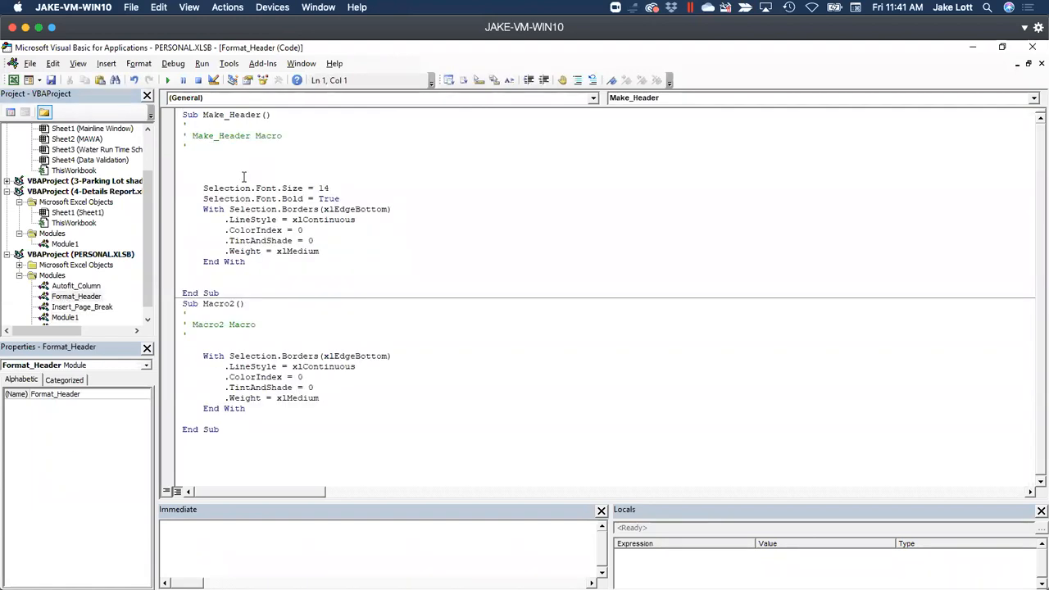
key(alt+Tab)
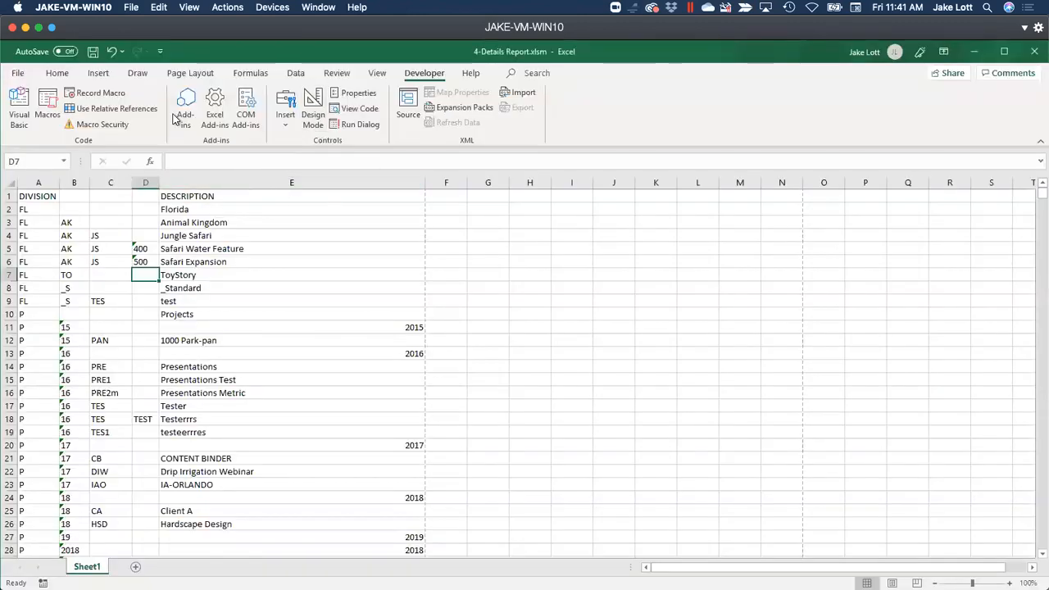
click(102, 93)
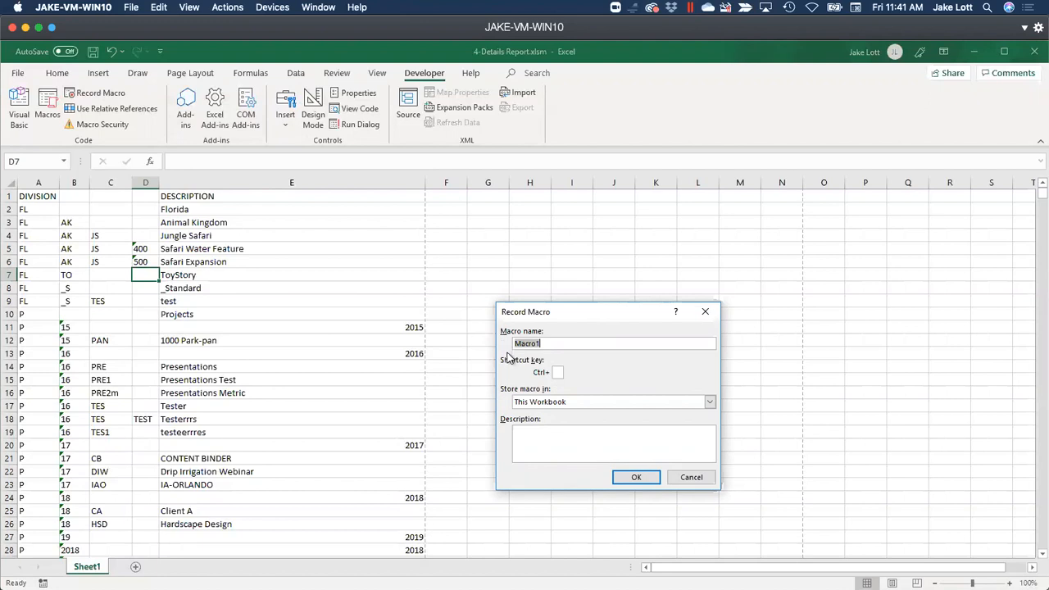
key(Escape)
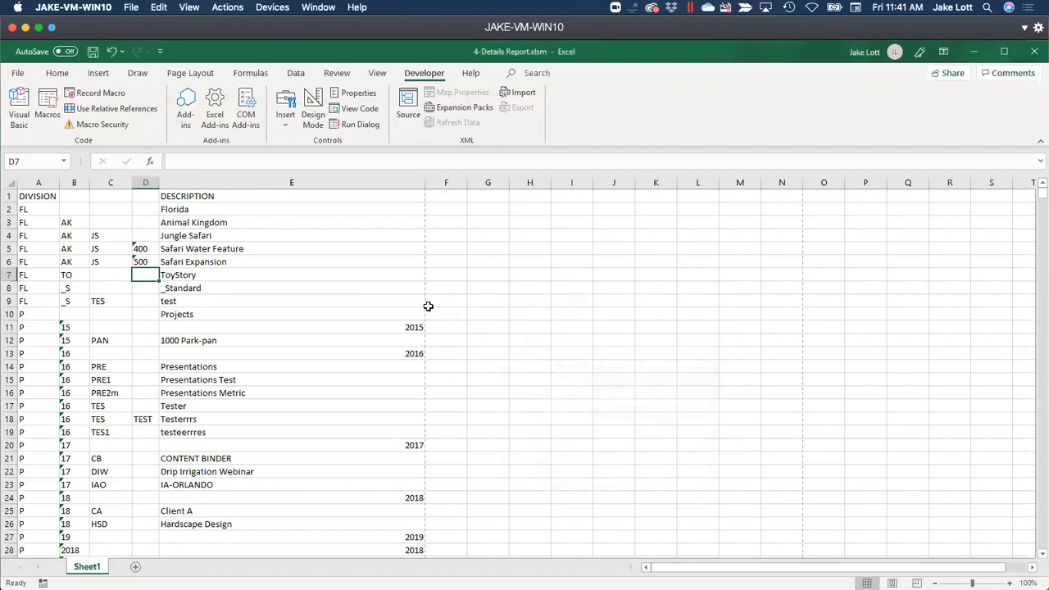
key(alt+Tab)
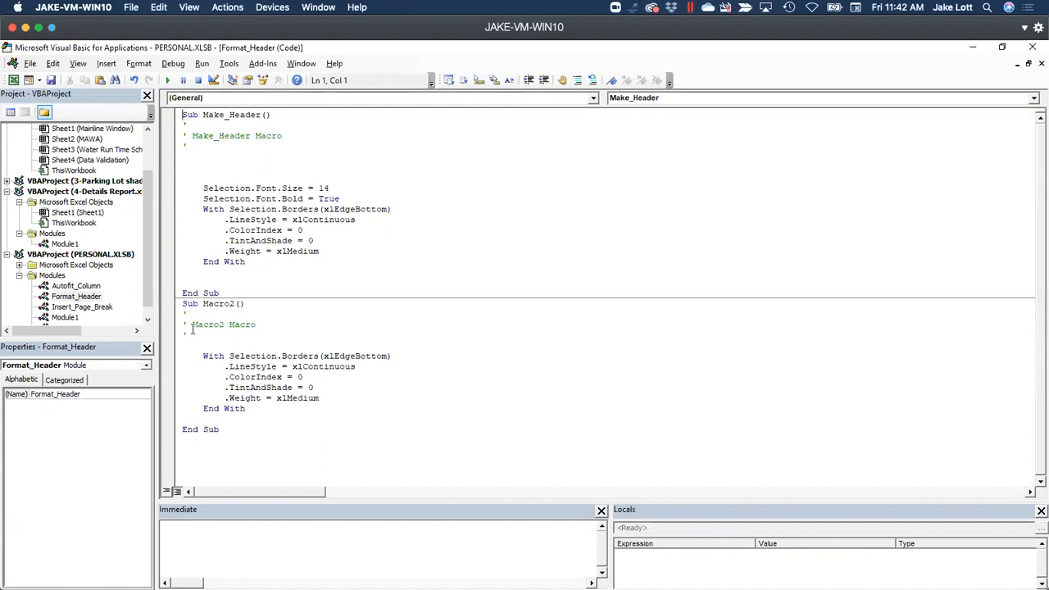
Step: Highlight the body of the Macro2 procedure and reopen the code of the Autofit_Column module in the PERSONAL.XLSB project
drag(189, 325, 350, 412)
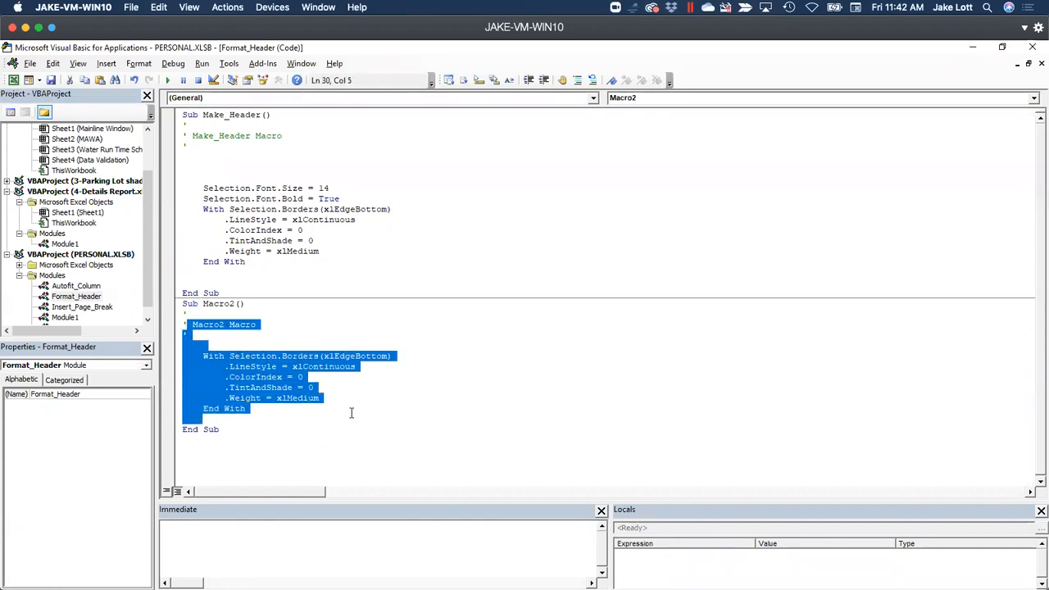
click(68, 321)
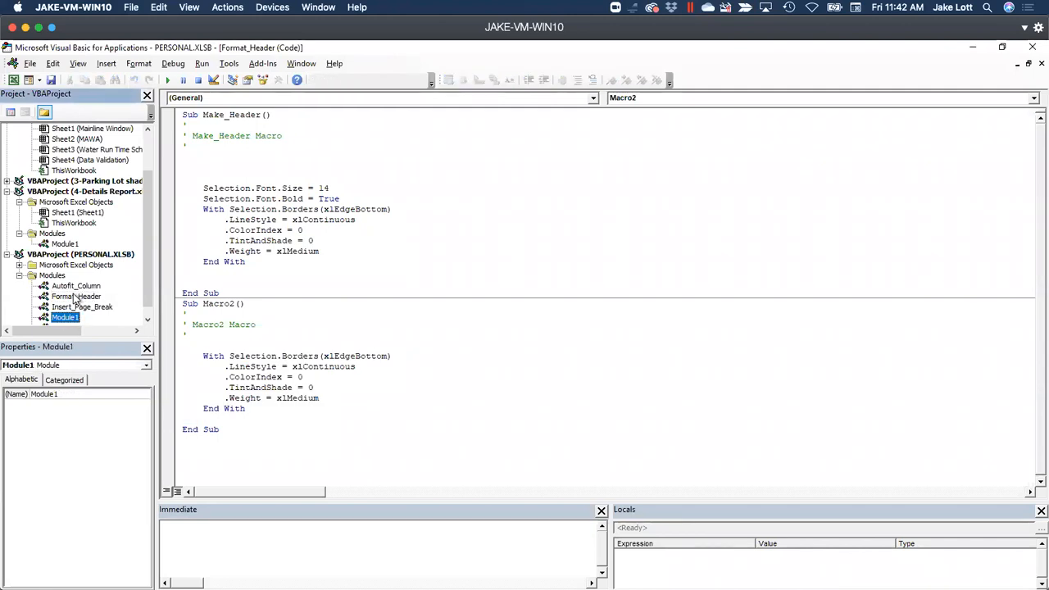
click(72, 290)
double_click(75, 290)
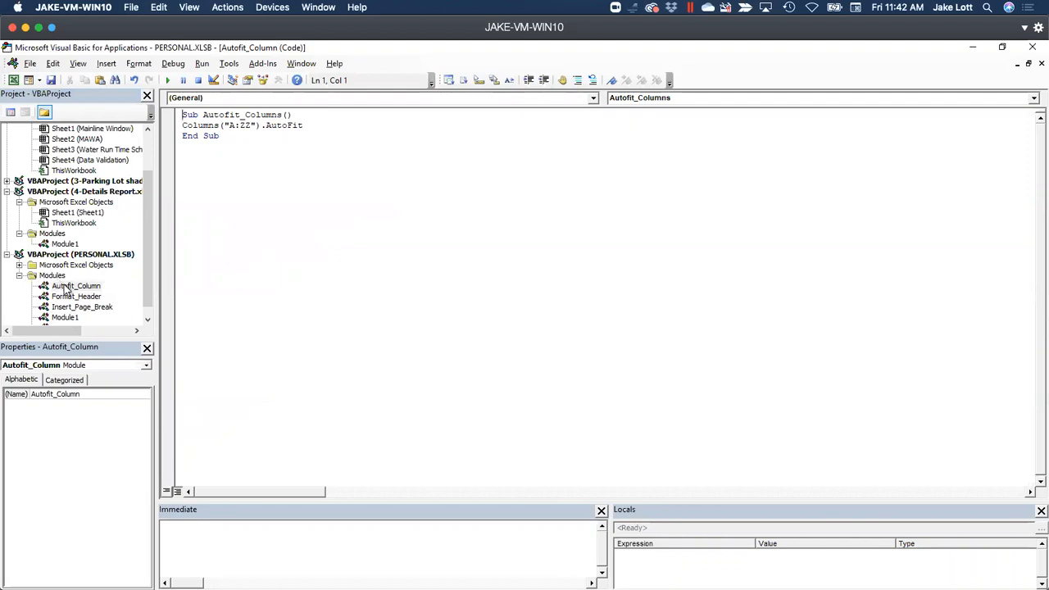
click(65, 317)
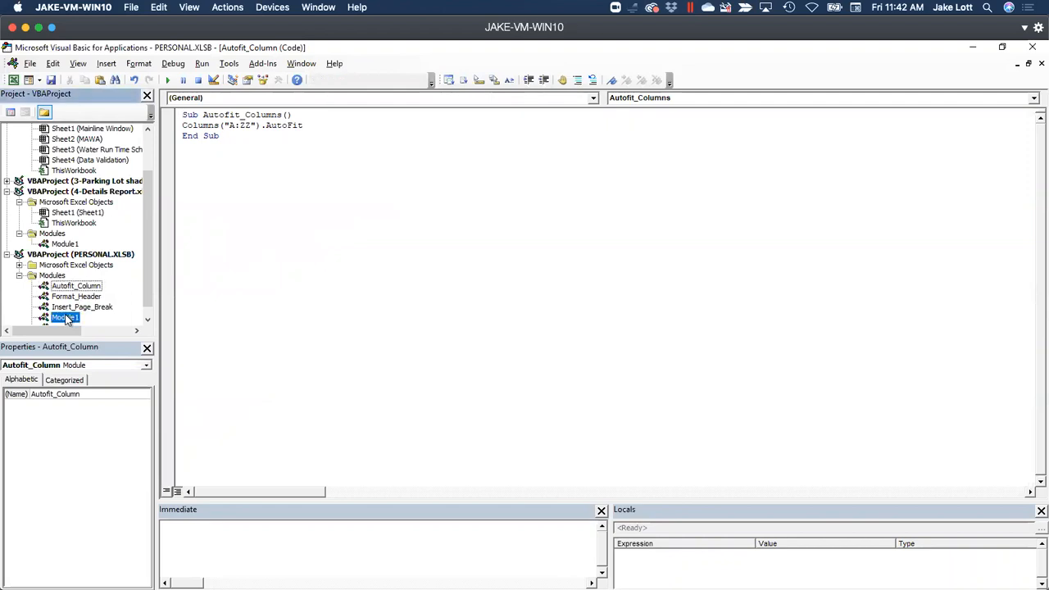
Step: Open the Insert_Page_Break module and examine the insertpagebreaks code and its comment about item changes in column A
double_click(69, 307)
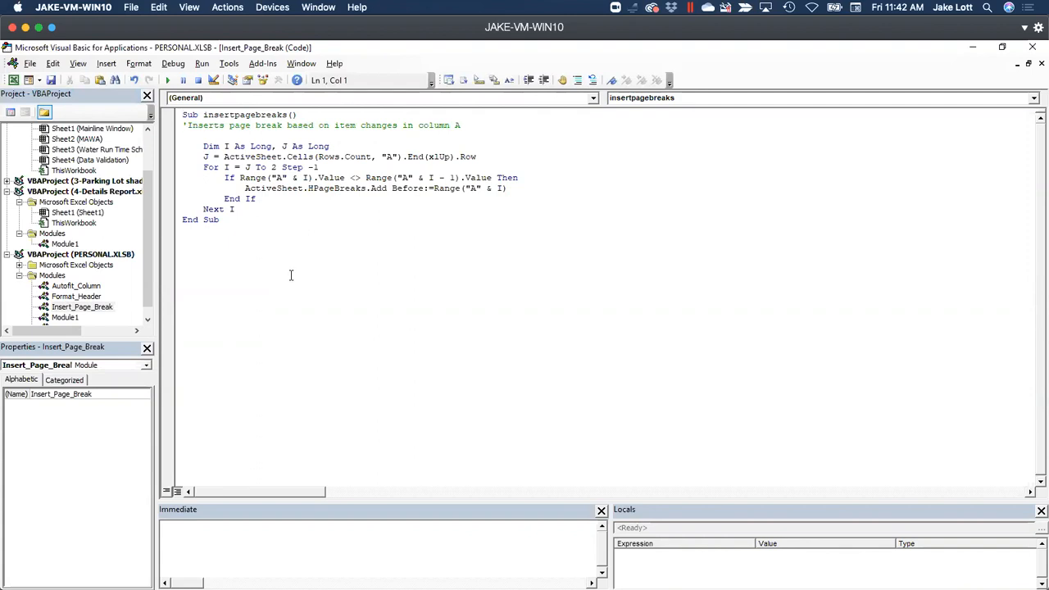
drag(185, 125, 303, 207)
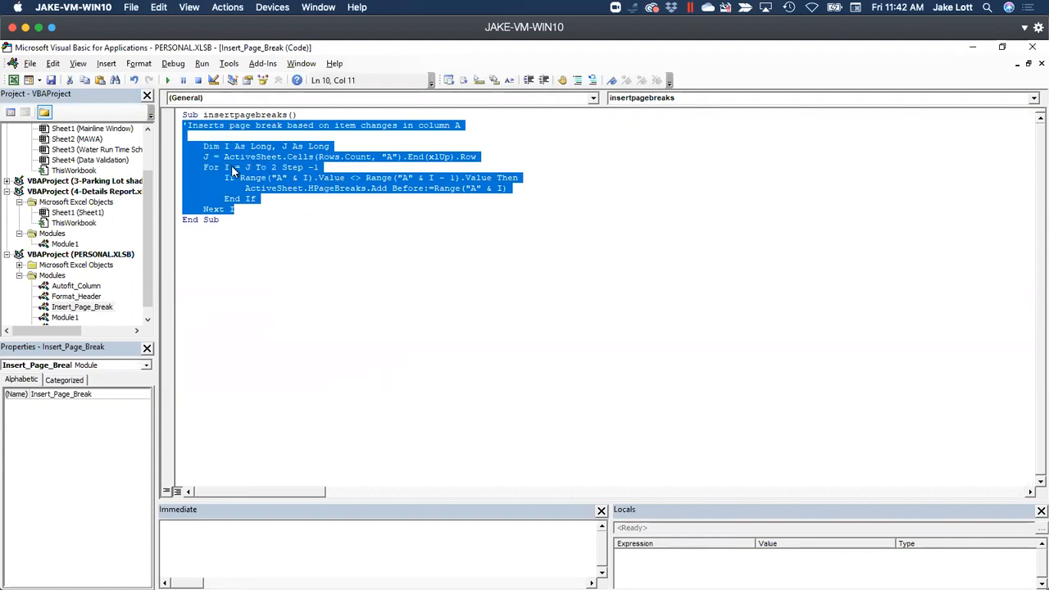
click(252, 211)
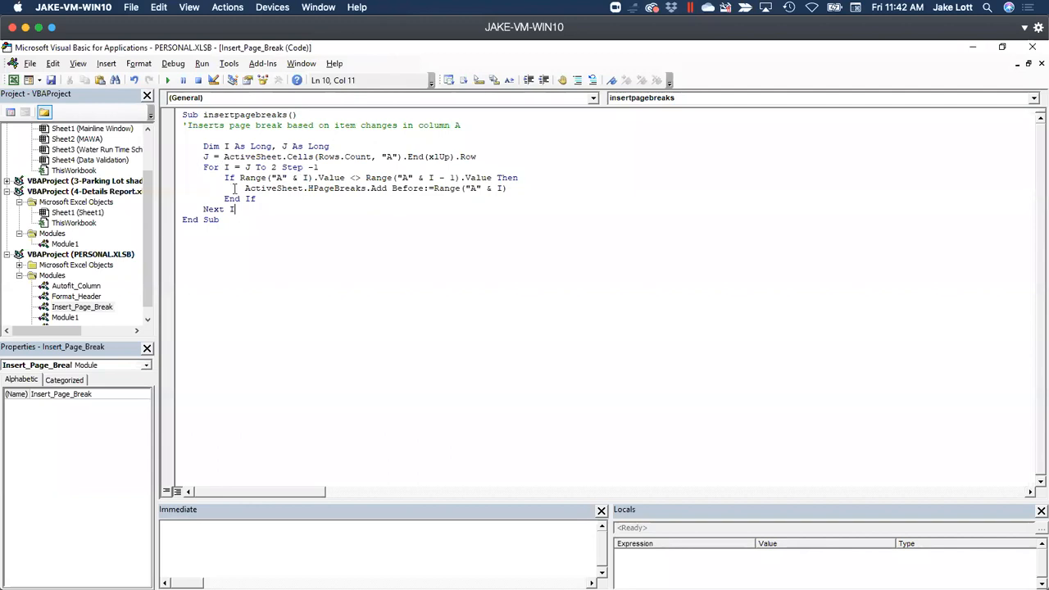
double_click(387, 157)
drag(188, 125, 443, 125)
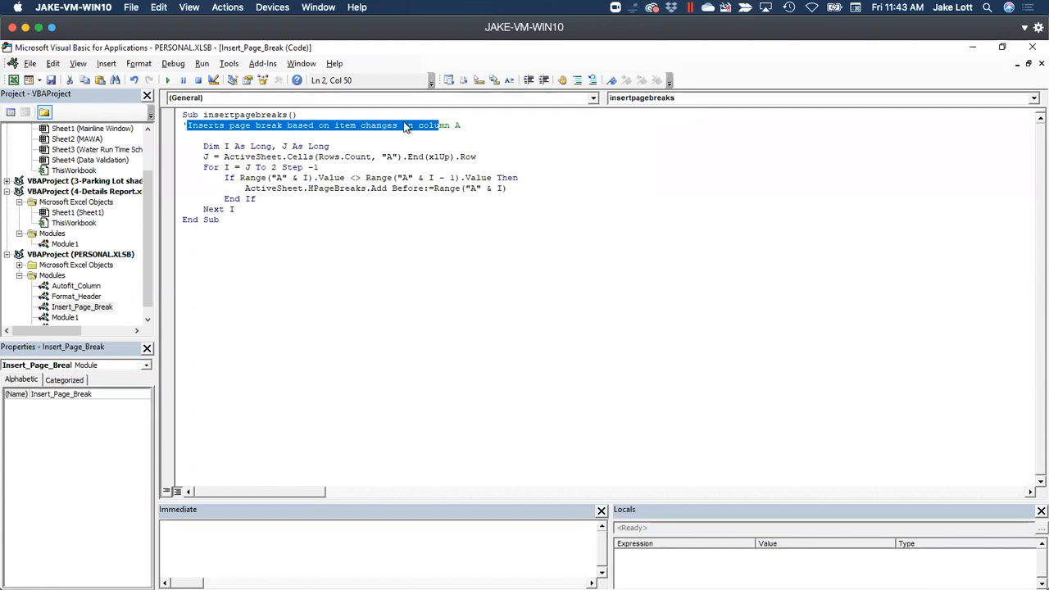
drag(459, 126, 414, 127)
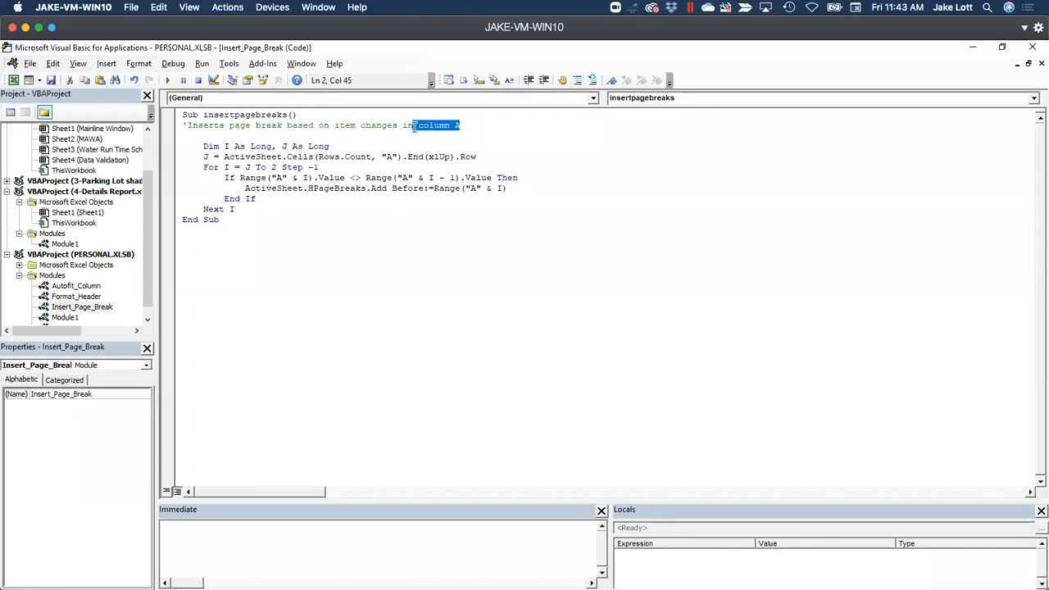
key(Home)
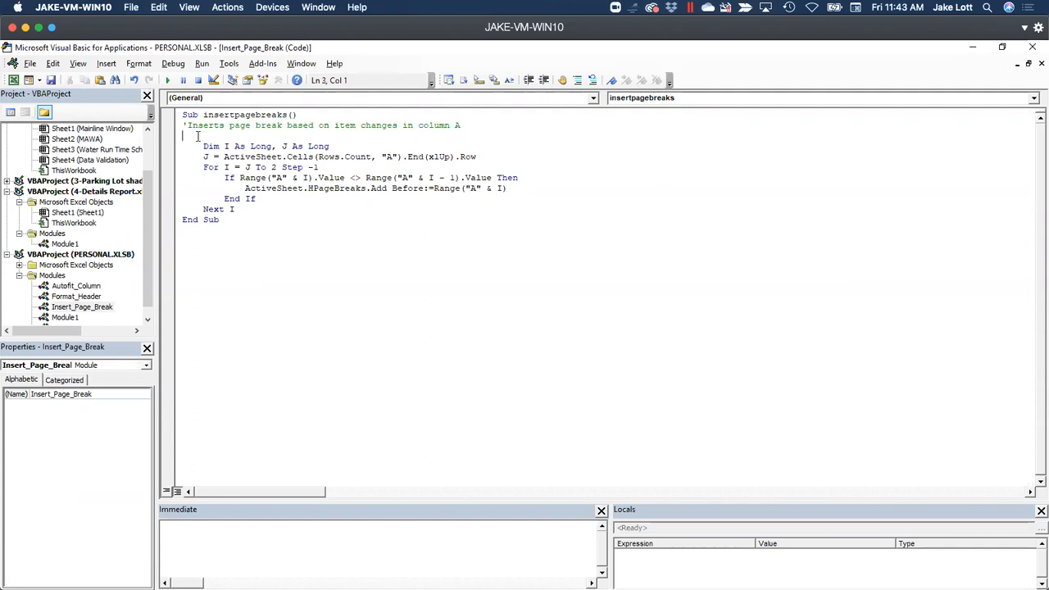
Step: Move the code editor aside to reveal the details report and run the insertpagebreaks macro on it
click(204, 140)
drag(192, 51, 604, 110)
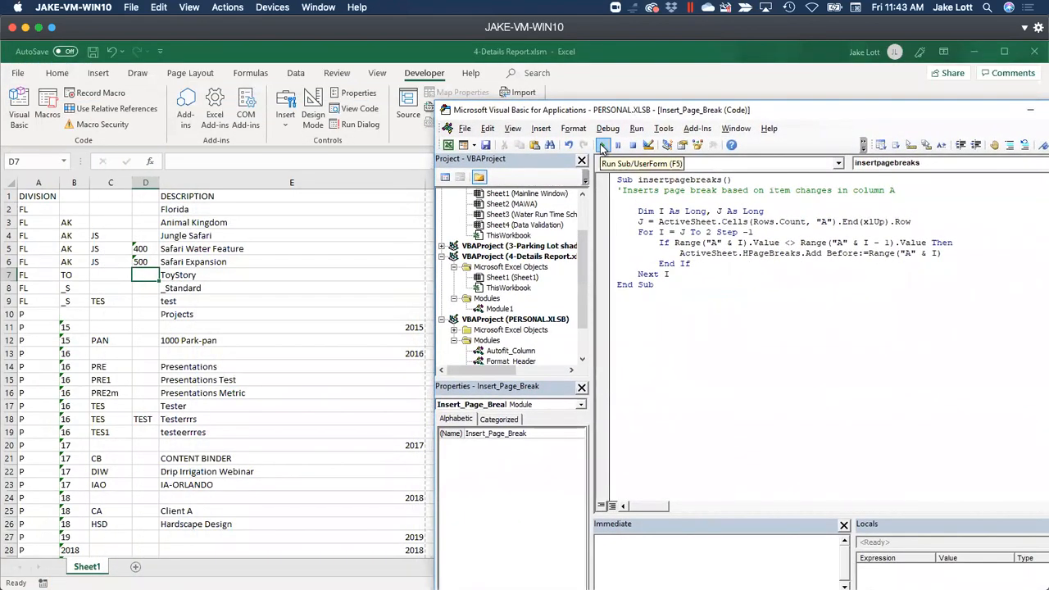
click(603, 145)
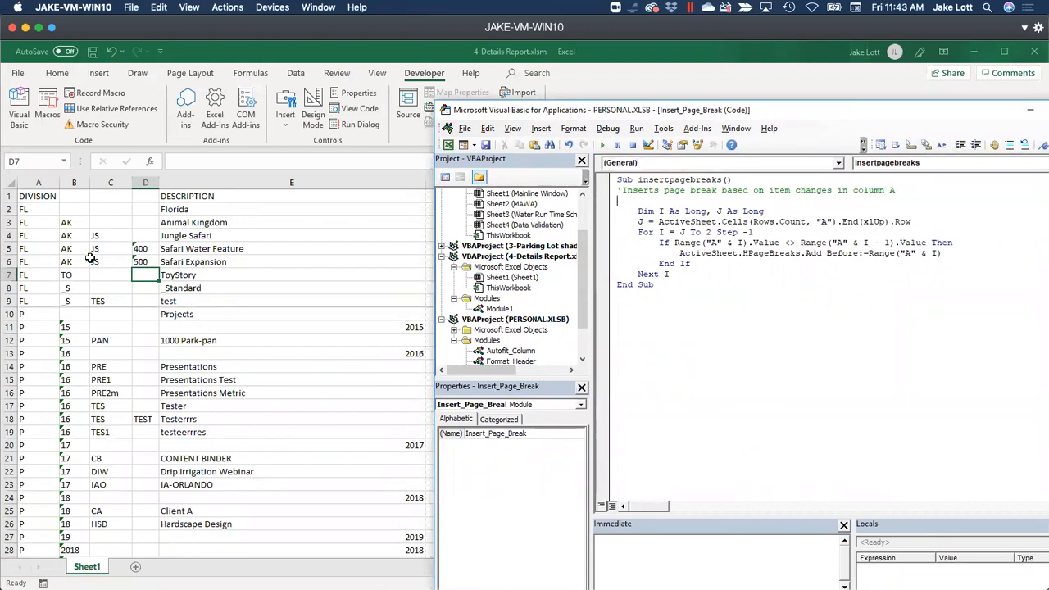
Step: Bring the details report worksheet to the front and display it in Page Break Preview
click(48, 210)
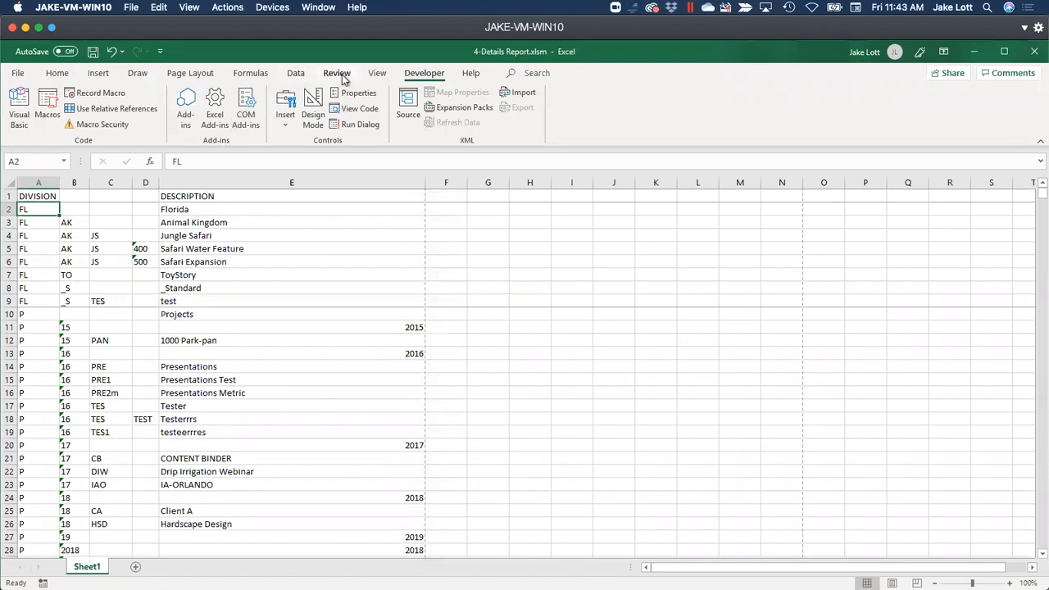
click(376, 74)
click(55, 106)
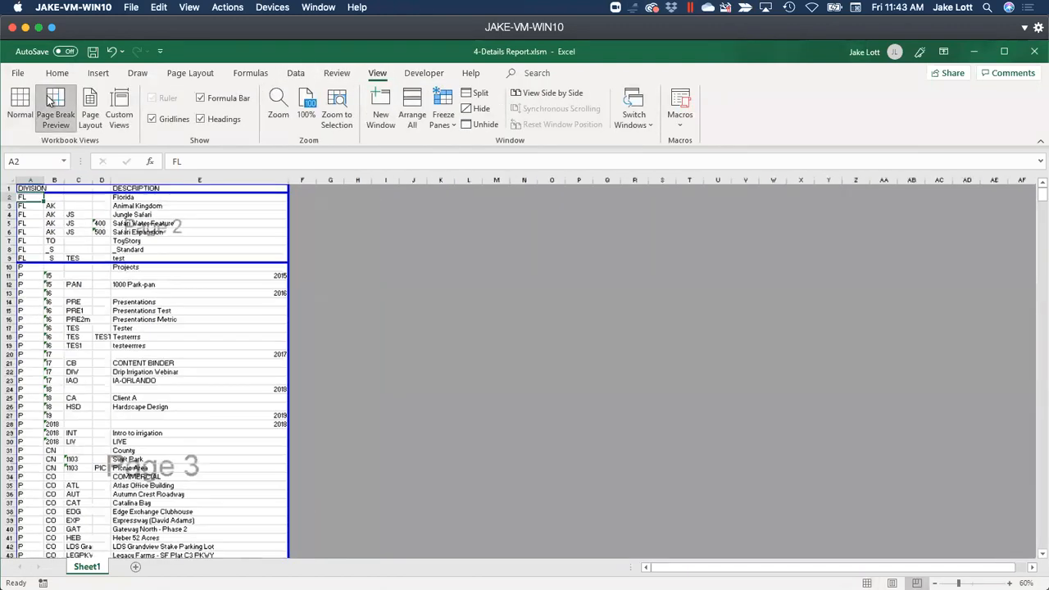
Step: Examine the page breaks down the details report against the division changes in column A
click(29, 205)
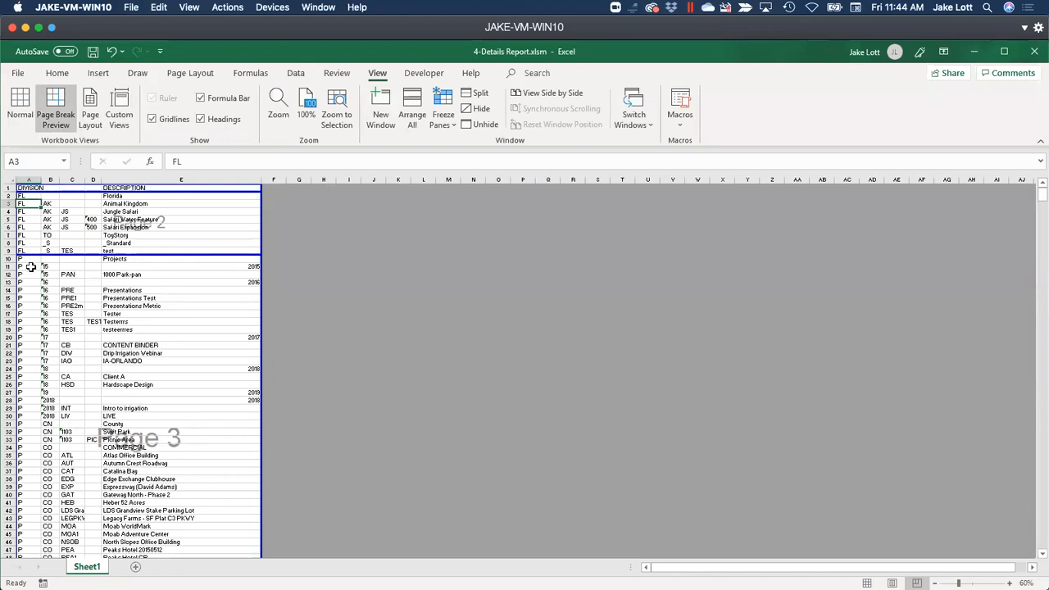
scroll(33, 270, down, 6)
scroll(37, 276, down, 2)
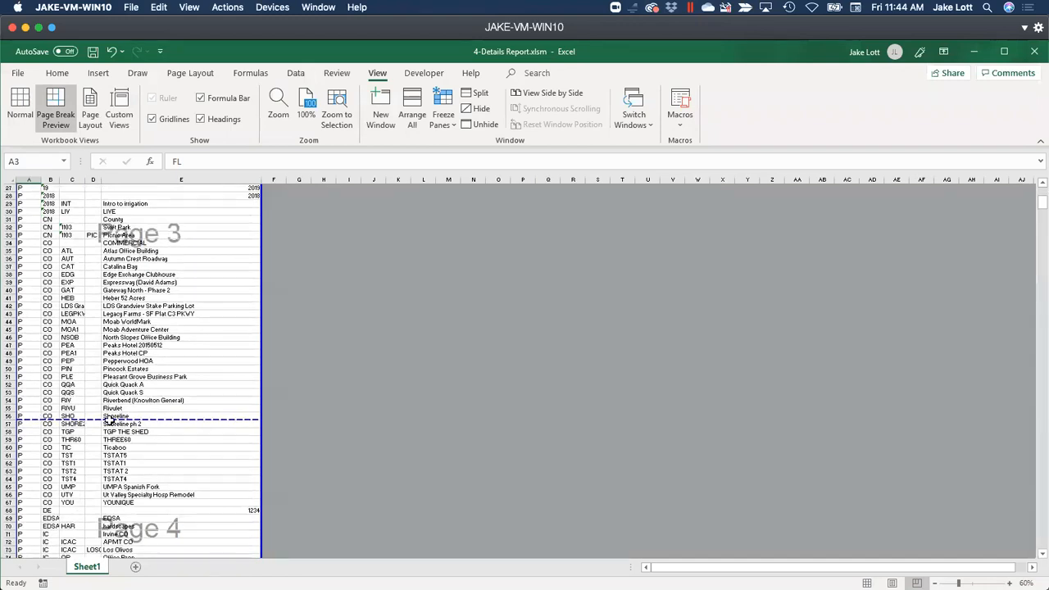
scroll(49, 421, down, 1)
scroll(51, 421, down, 6)
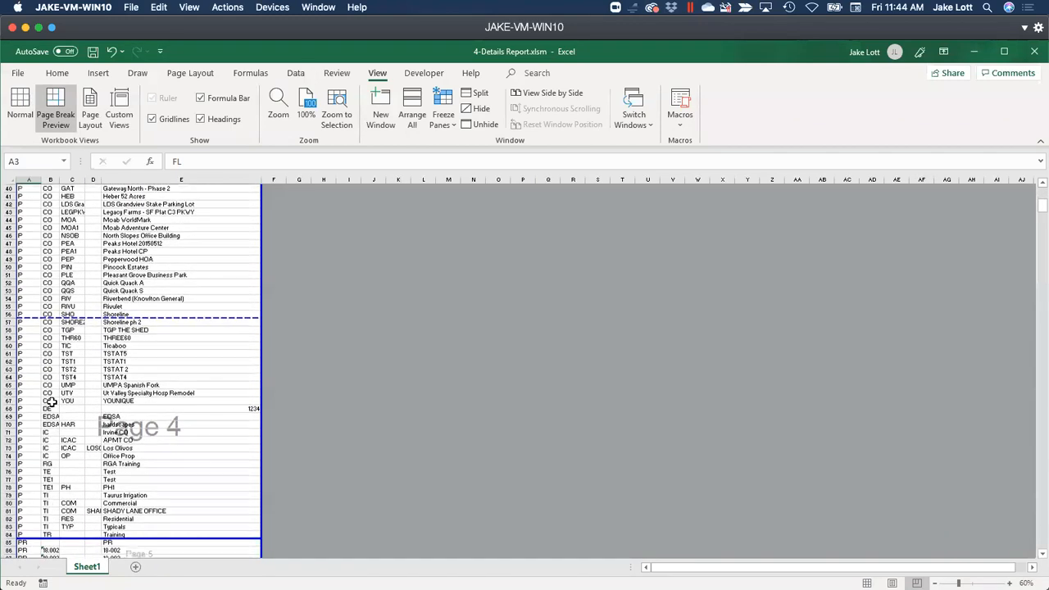
scroll(22, 435, down, 2)
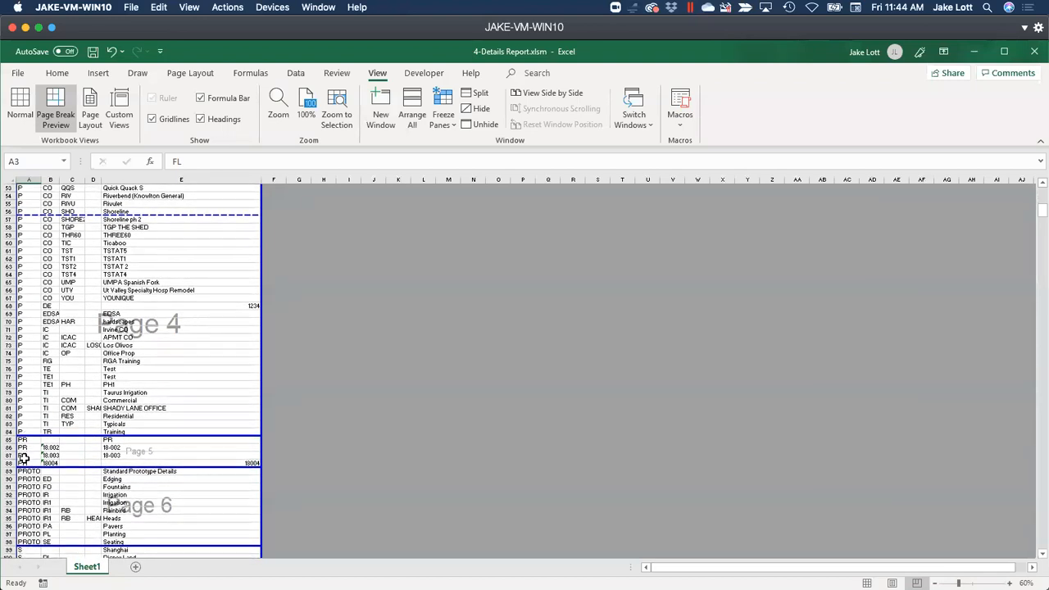
scroll(24, 467, down, 3)
scroll(29, 460, down, 3)
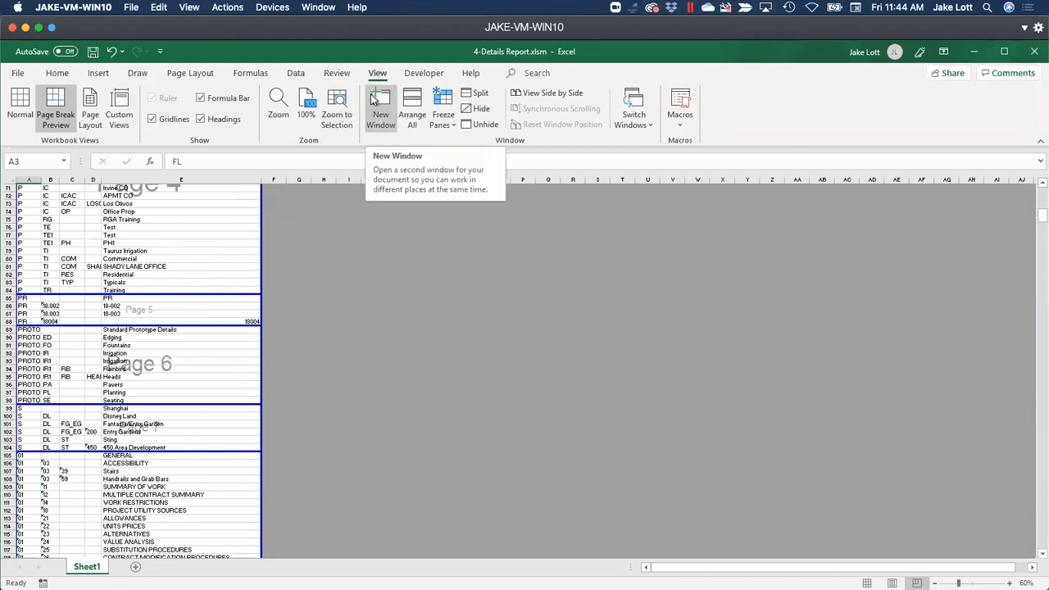
Step: Reopen the VBA editor to show the PERSONAL.XLSB project and its Insert_Page_Break module, and return to the worksheet
click(414, 75)
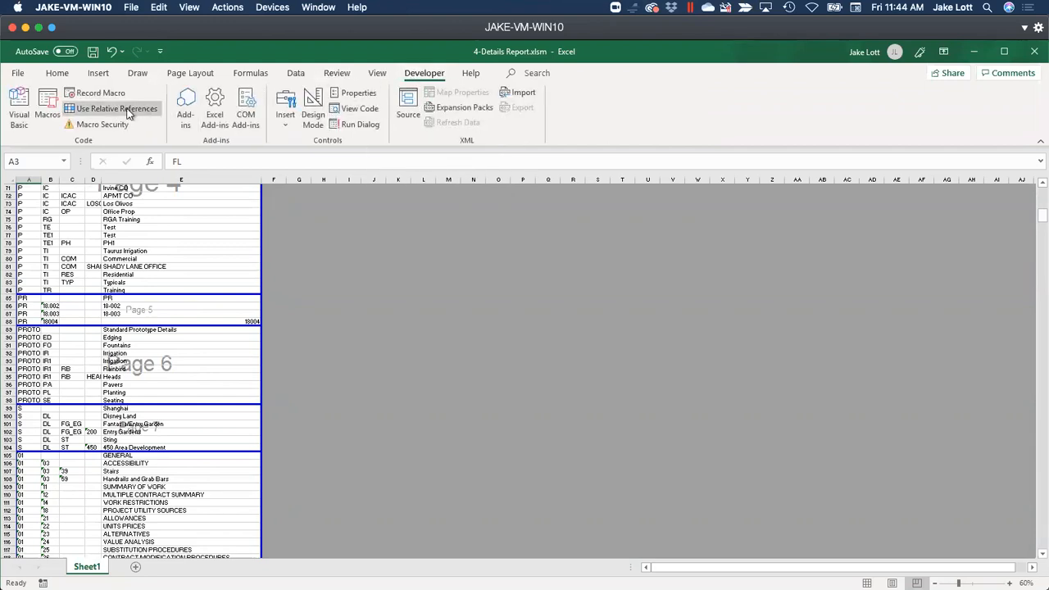
click(23, 104)
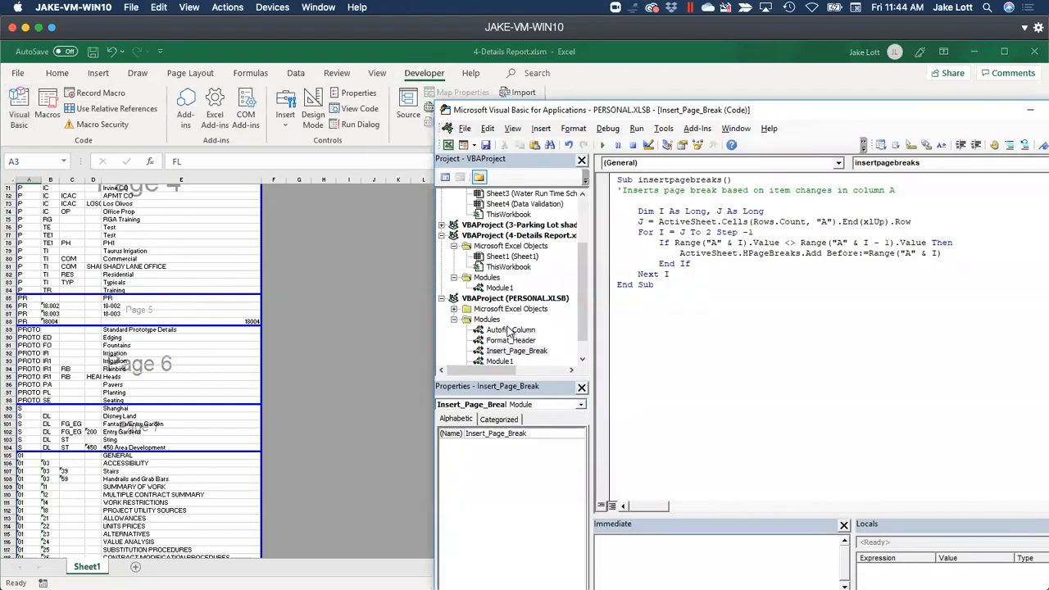
click(492, 300)
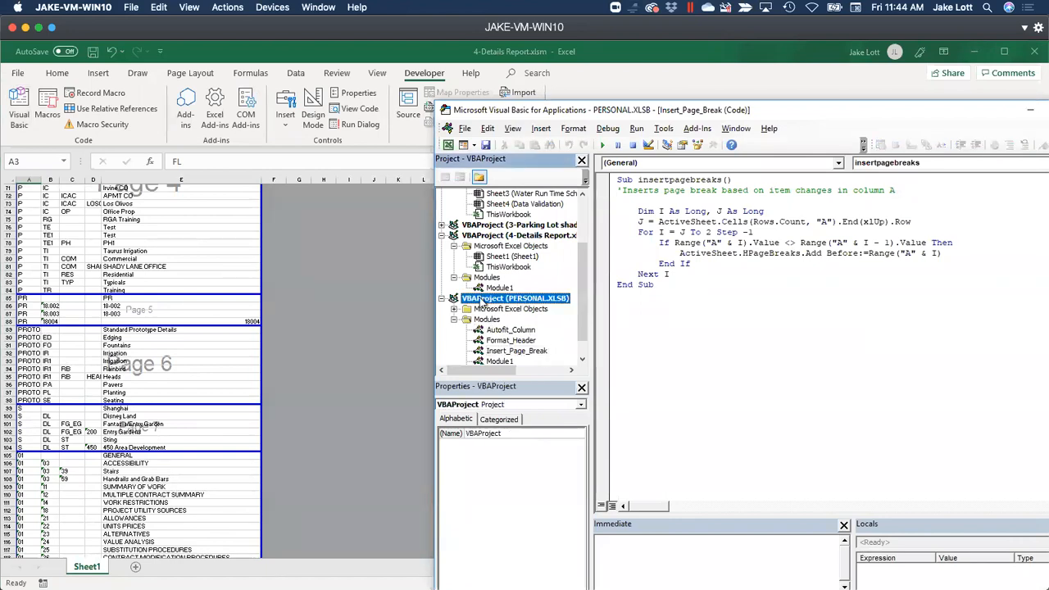
click(496, 351)
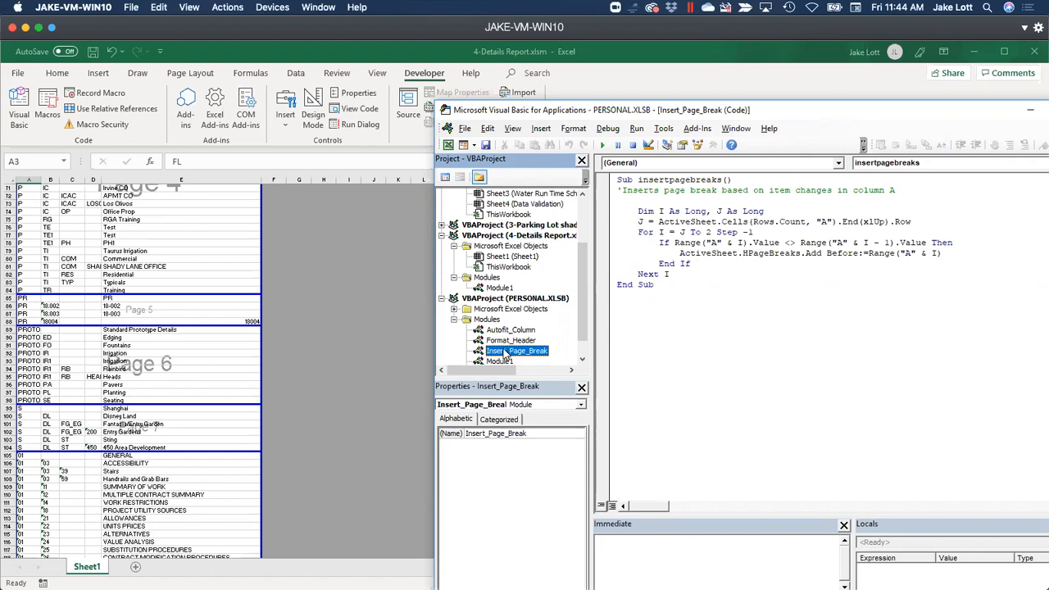
click(595, 91)
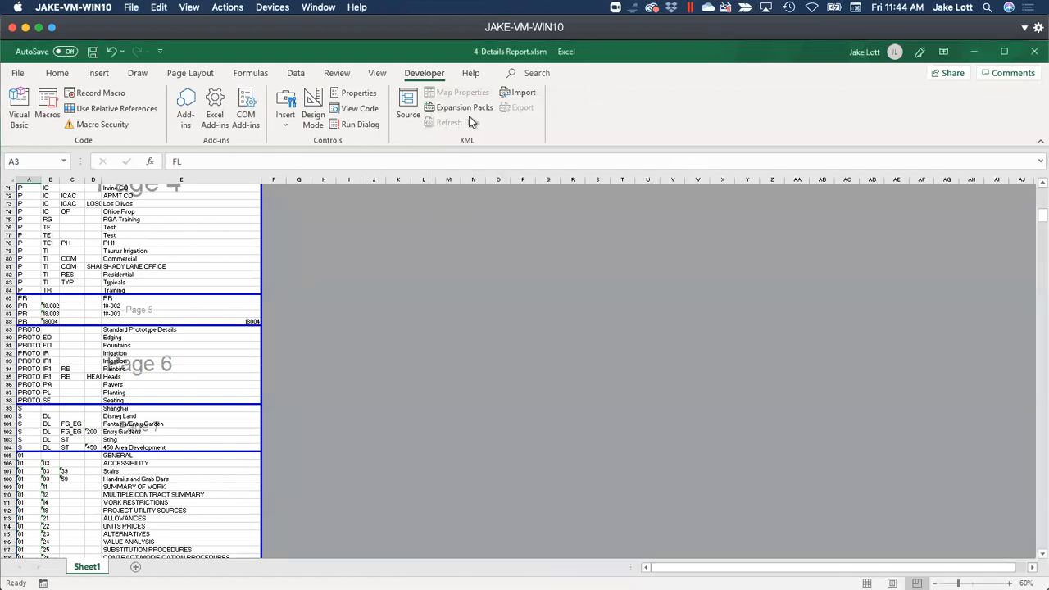
Step: Open the ribbon customization options and list the available commands from the Macros category
right_click(588, 112)
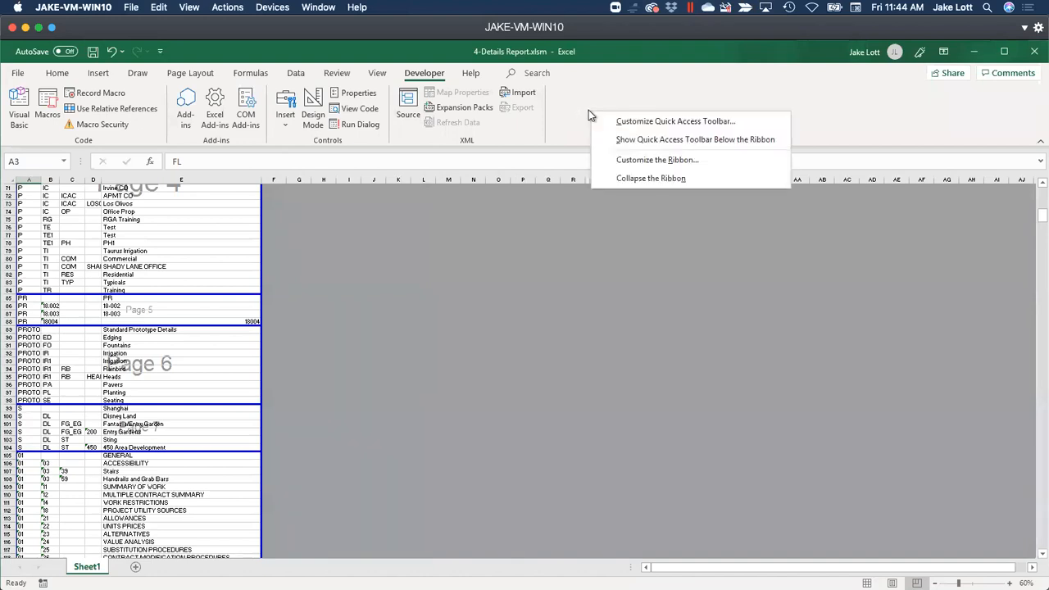
click(628, 162)
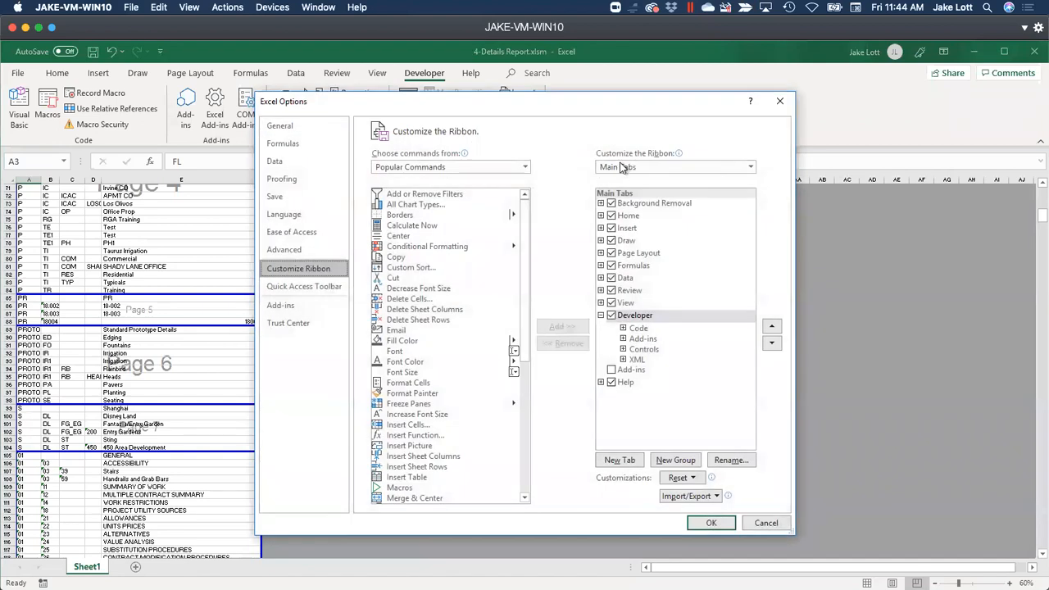
click(516, 166)
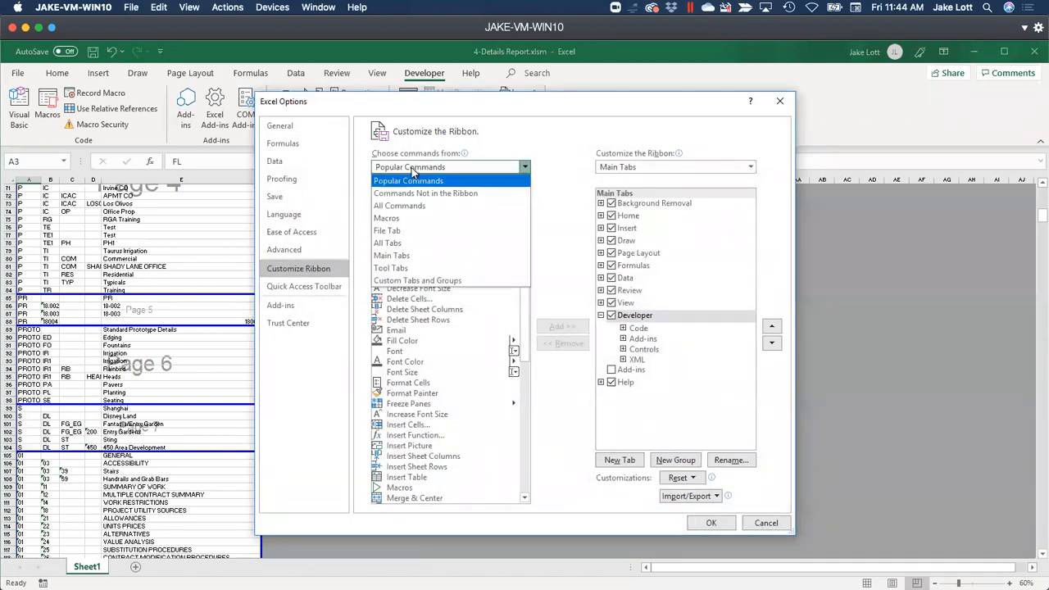
click(402, 218)
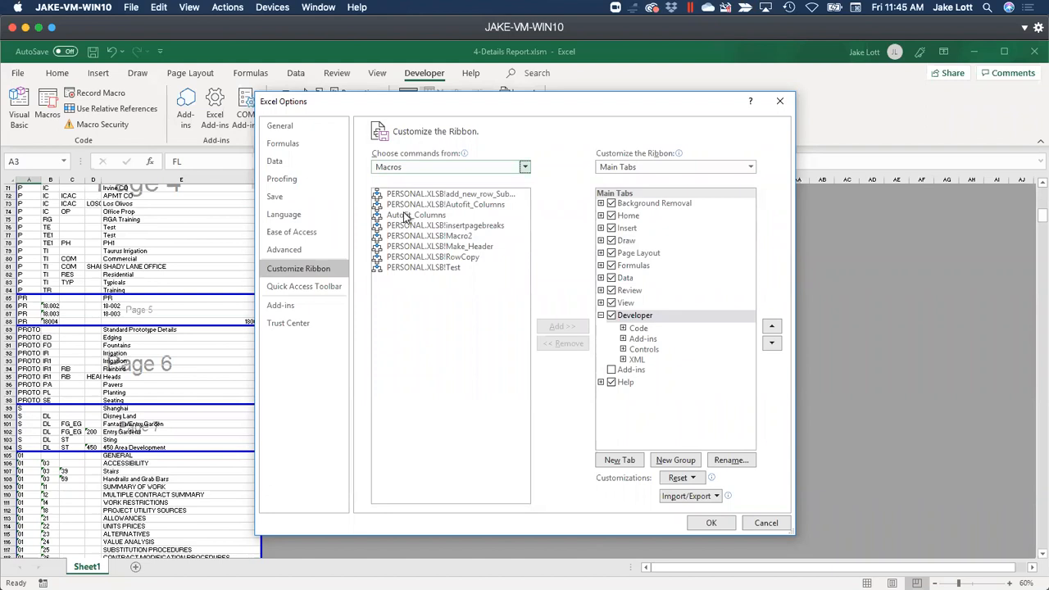
Step: Select the PERSONAL.XLSB!Autofit_Columns macro and create a new custom ribbon tab with a group after Developer
click(401, 216)
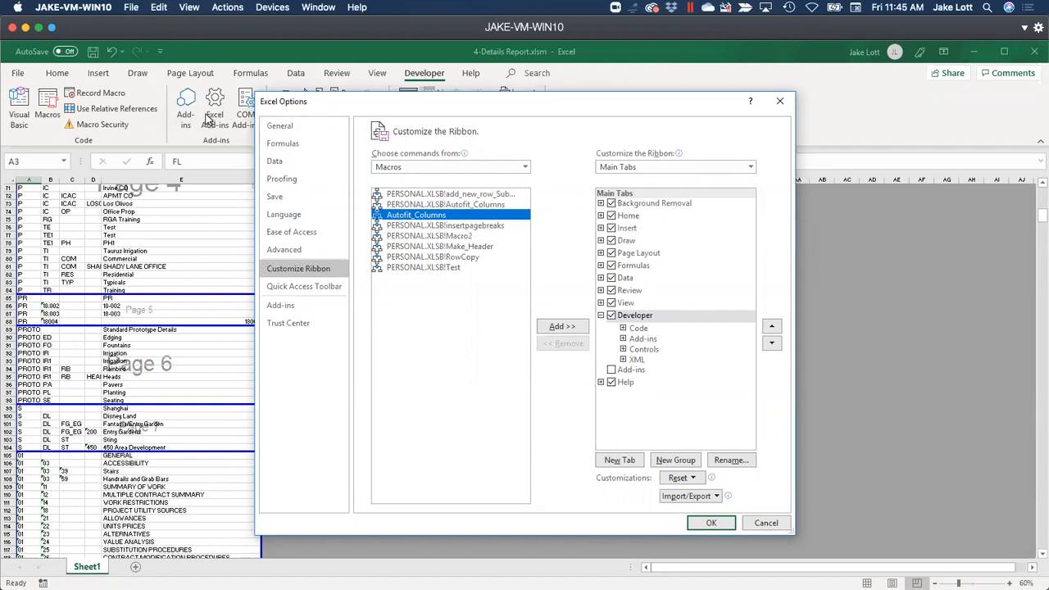
click(403, 205)
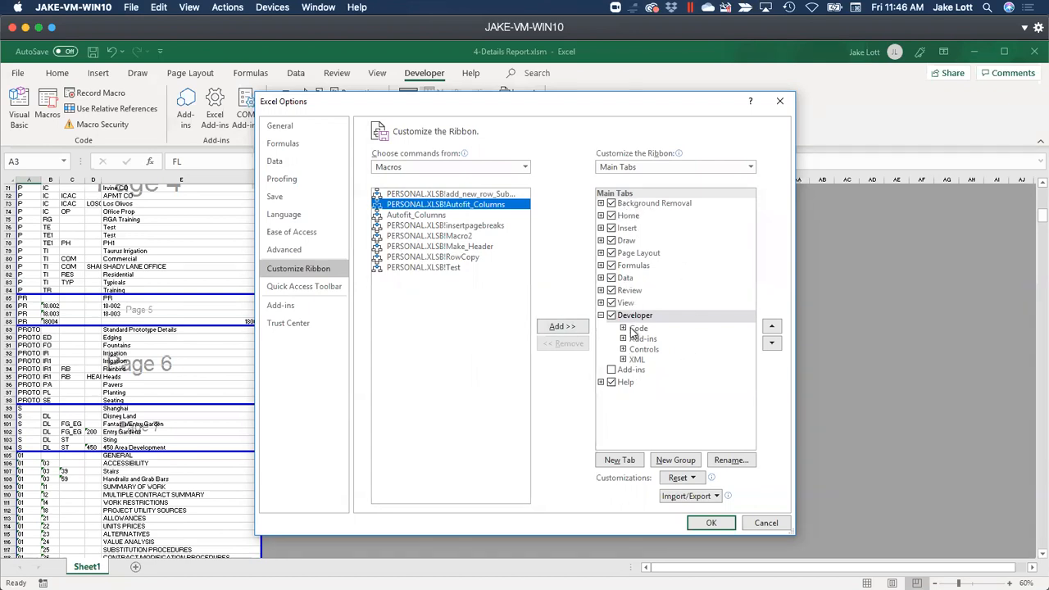
click(618, 462)
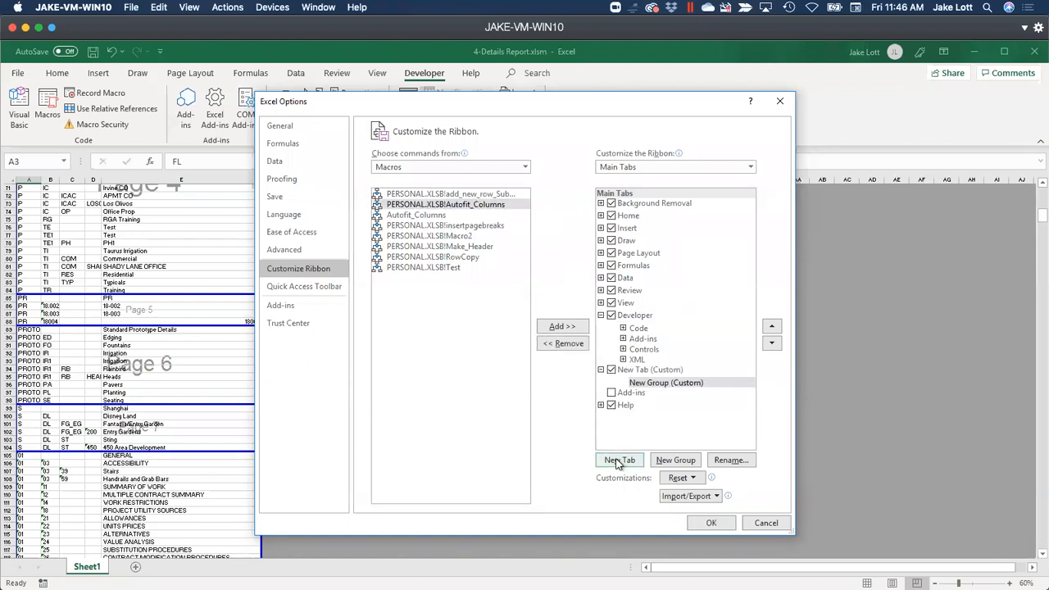
Step: Rename the new custom ribbon tab as Macros
click(633, 370)
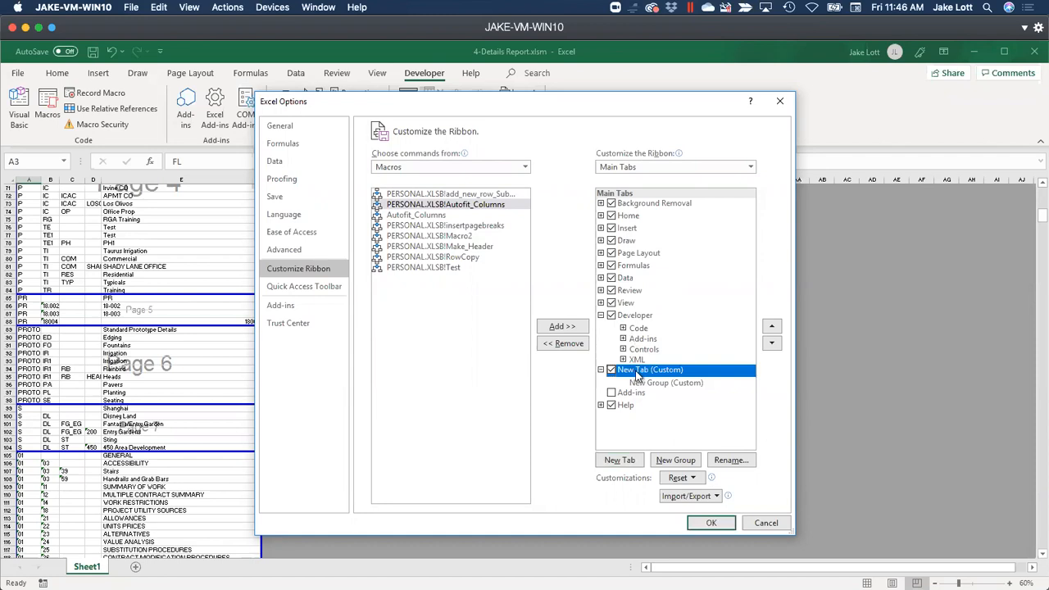
click(722, 460)
text(Macros)
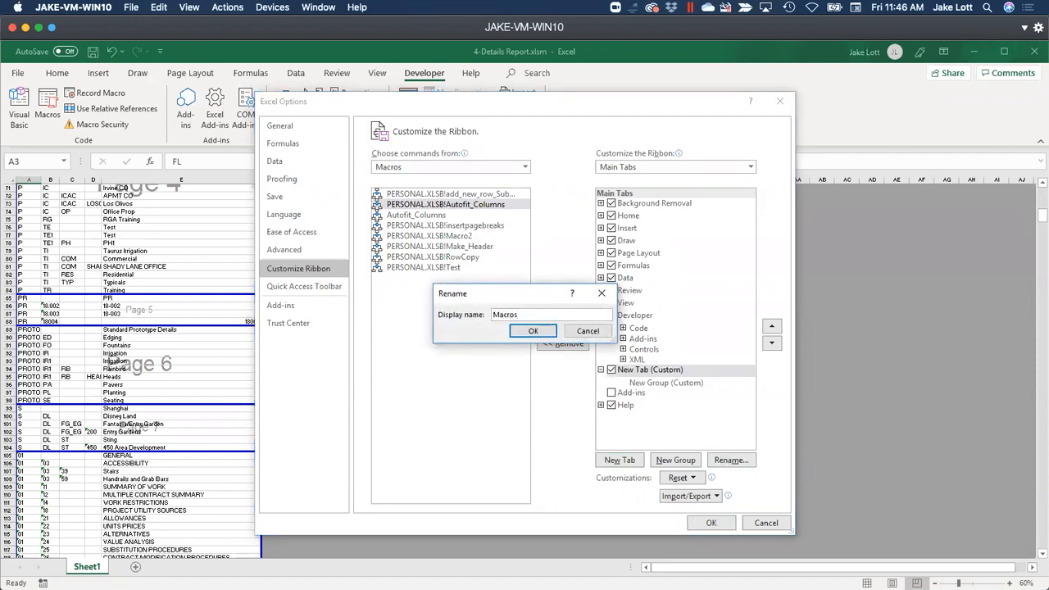
click(534, 331)
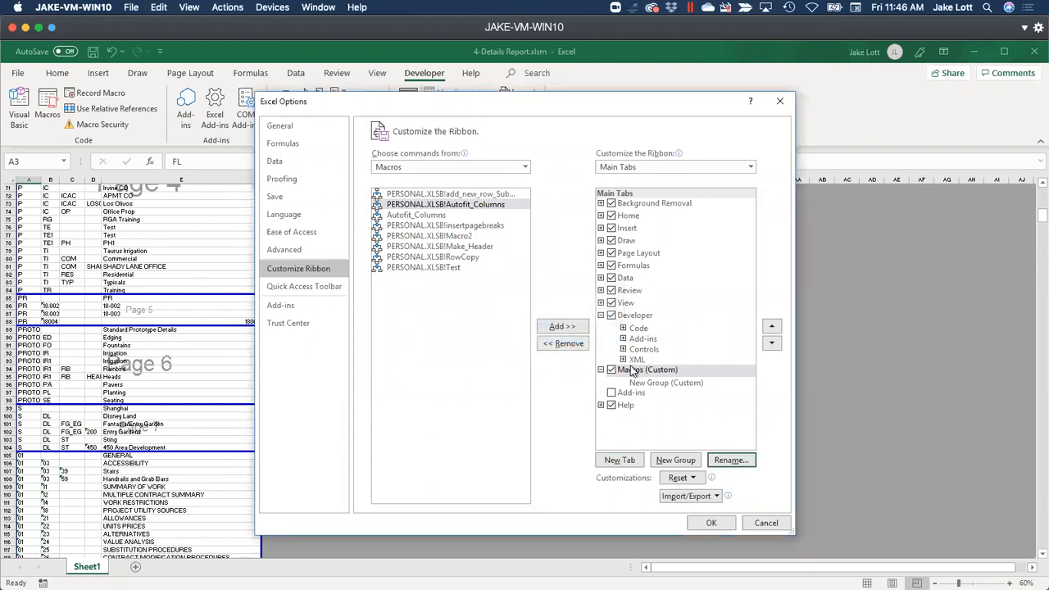
Step: Rename the new group inside the custom Macros tab as Formatting
click(664, 385)
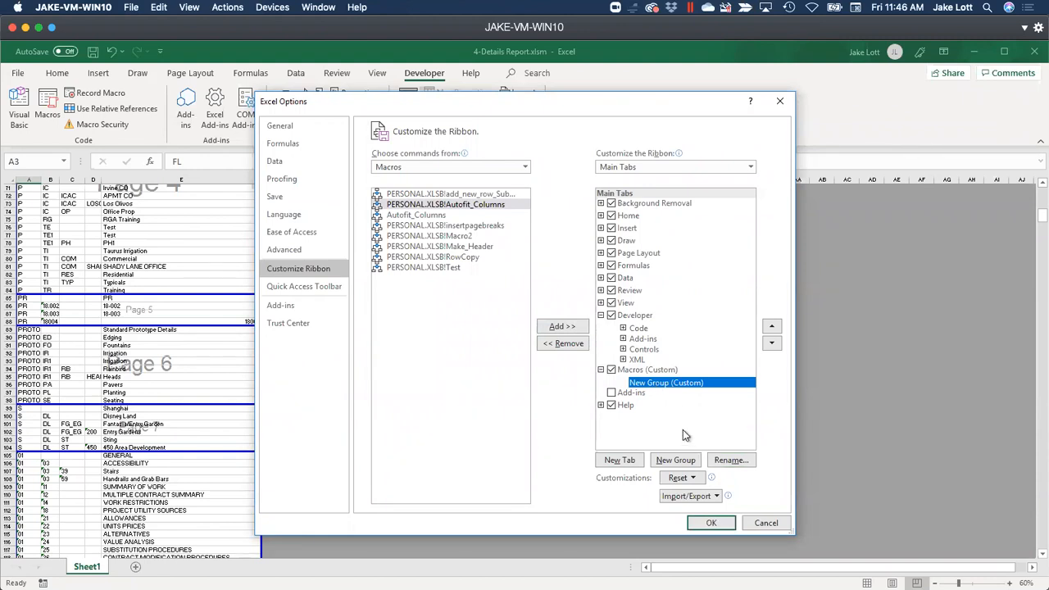
click(730, 460)
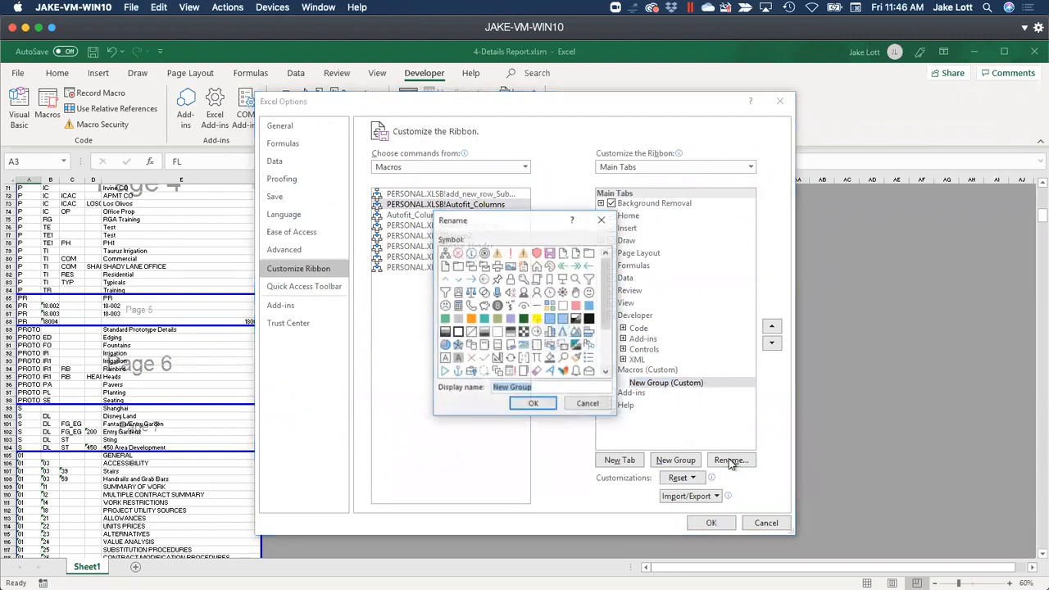
text(Formatting)
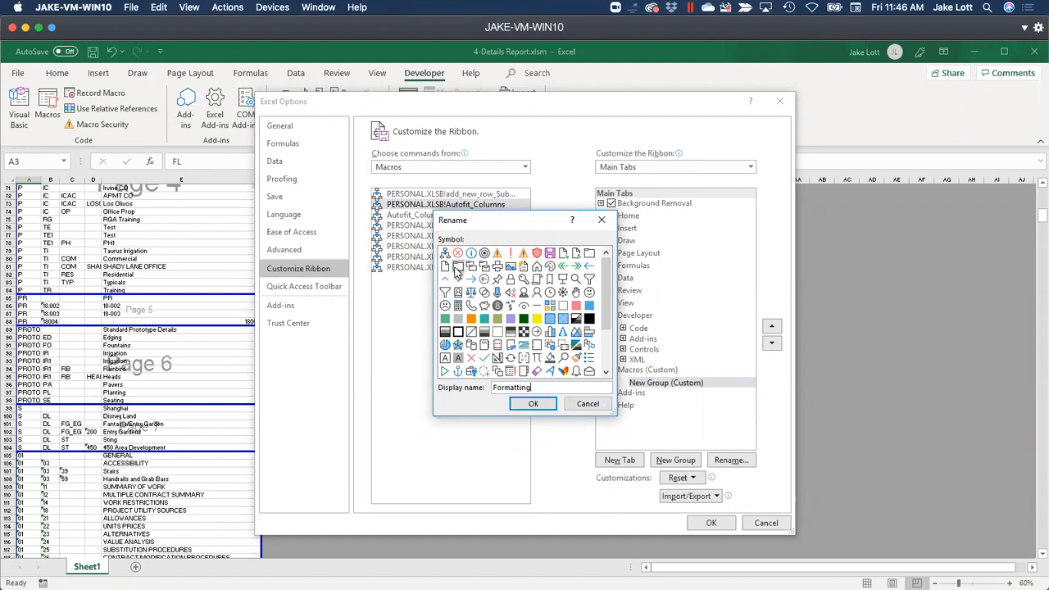
click(531, 403)
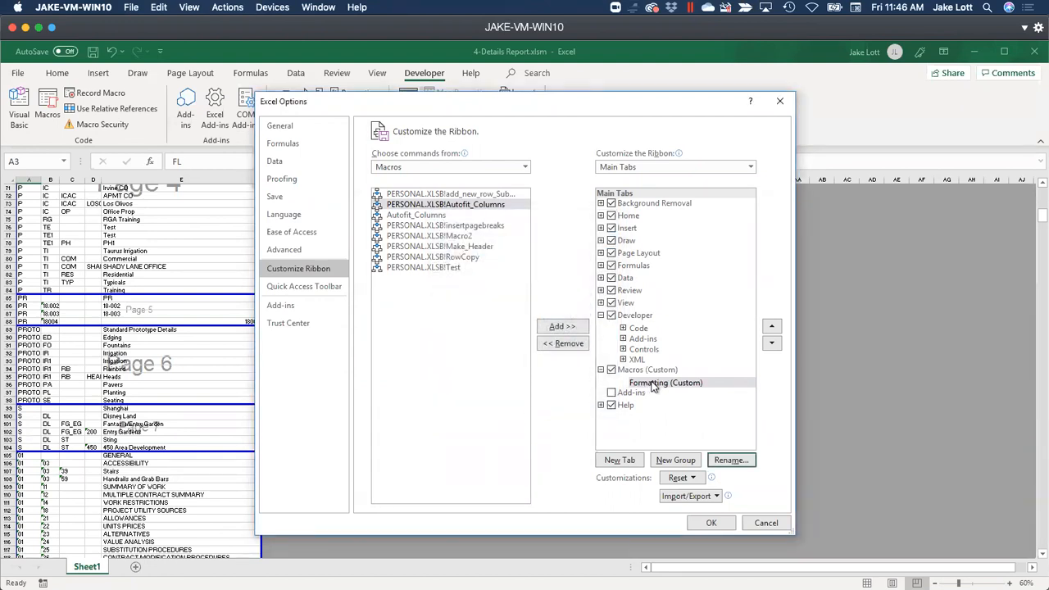
Step: Add the PERSONAL.XLSB macros insertpagebreaks, Make_Header and Autofit_Columns to the custom Formatting group
click(653, 385)
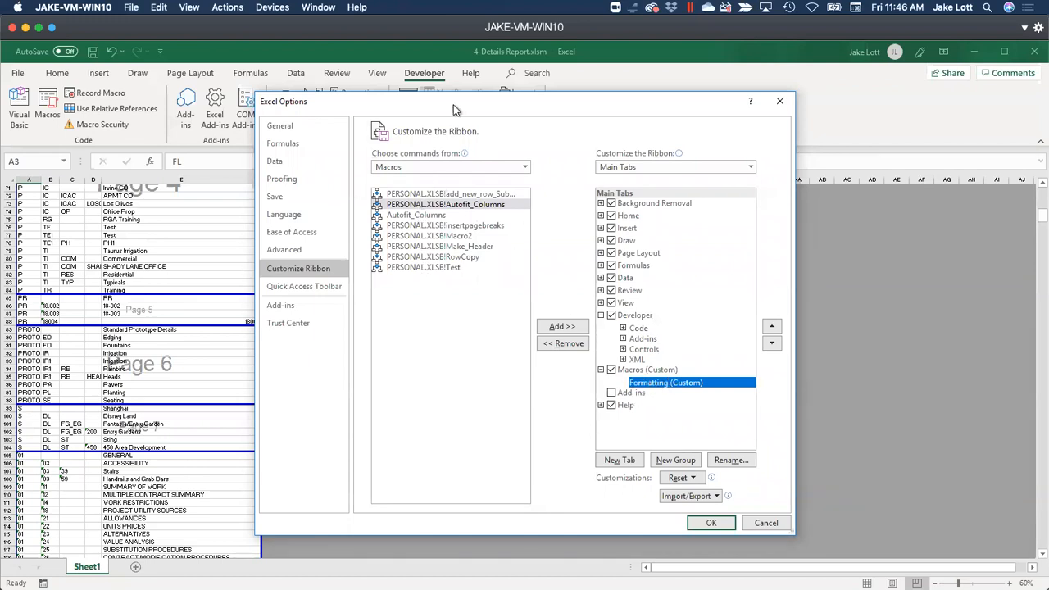
drag(450, 105, 658, 76)
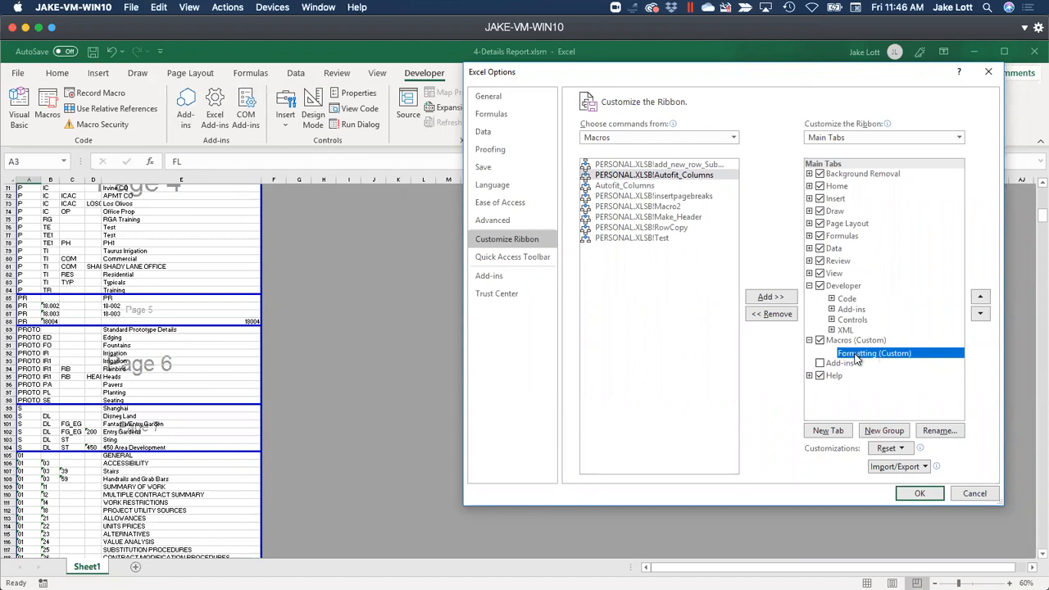
click(621, 165)
click(625, 196)
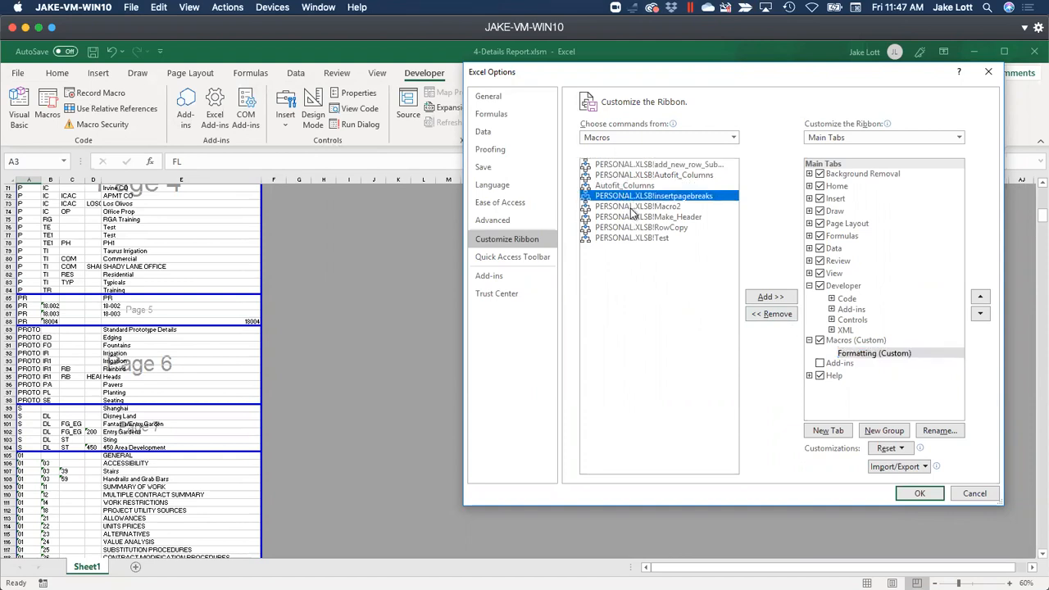
click(770, 297)
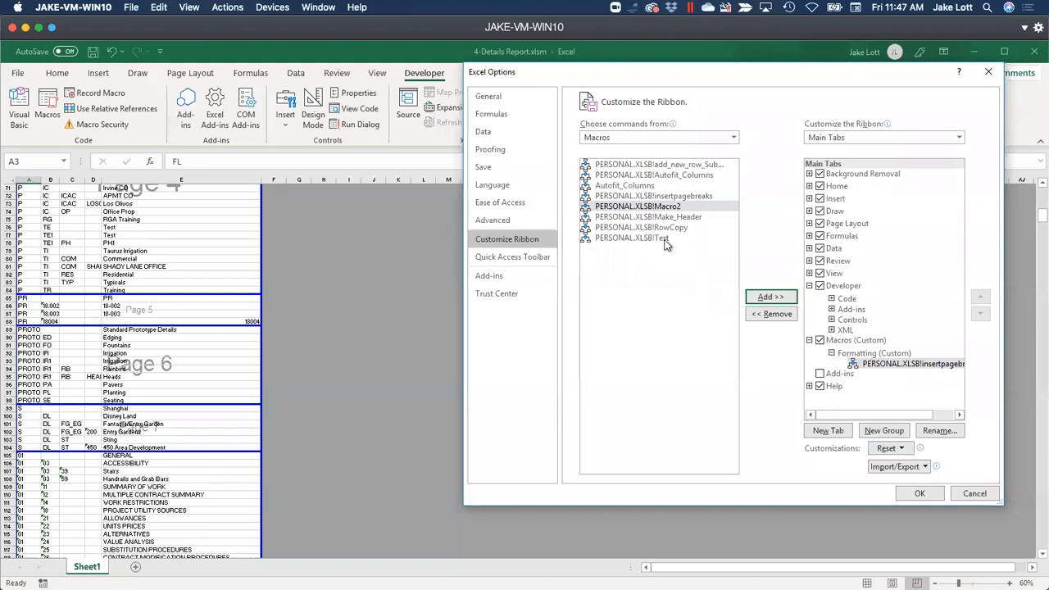
click(644, 217)
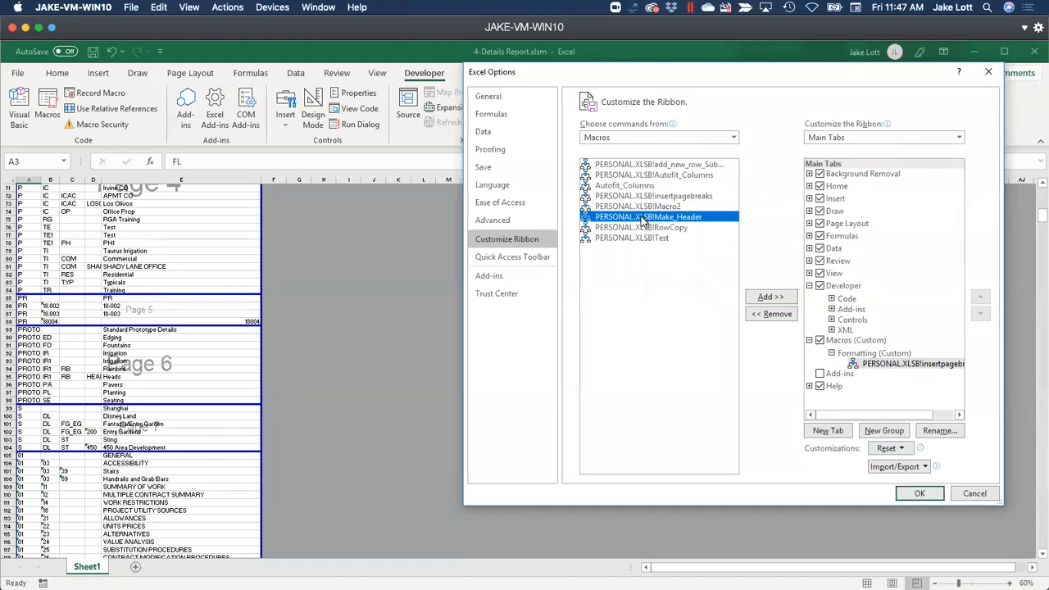
click(765, 298)
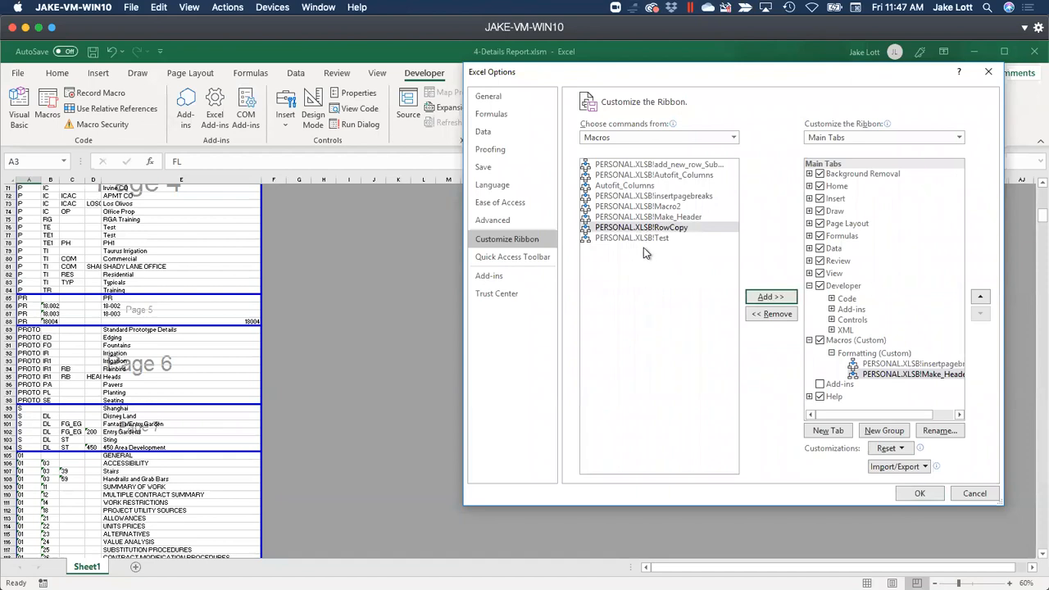
click(659, 178)
click(770, 296)
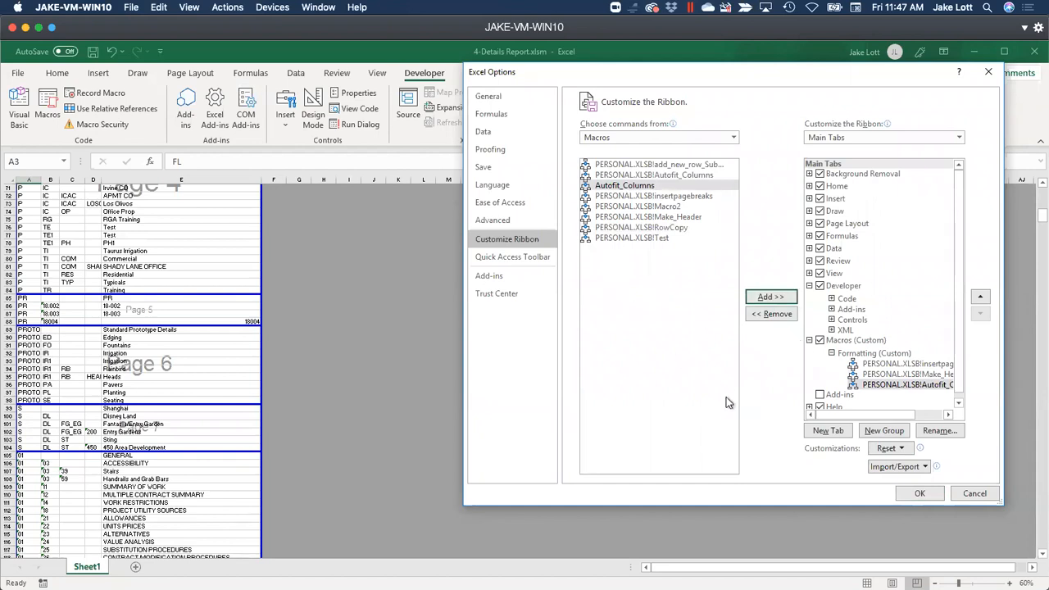
Step: Rename the insertpagebreaks command in the Formatting group as Insertpagebreaks, removing the PERSONAL.XLSB! prefix
click(873, 364)
drag(739, 85, 608, 100)
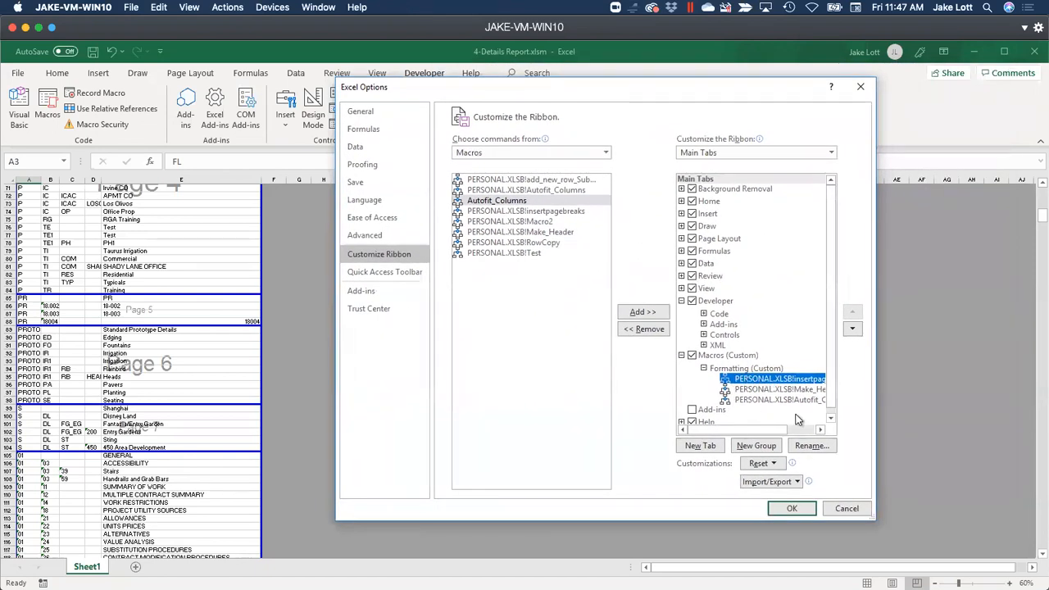
click(809, 444)
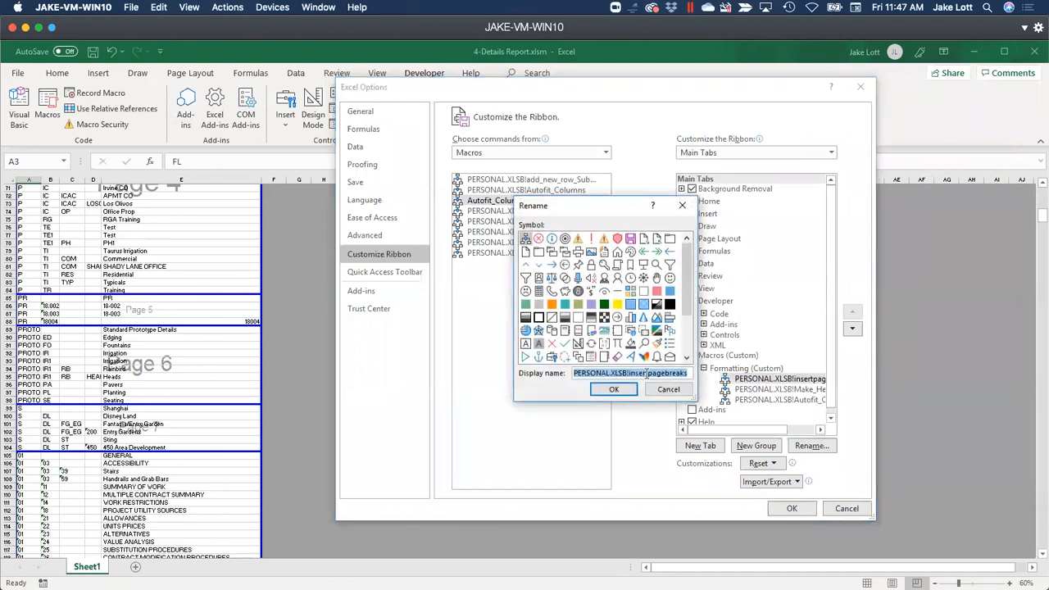
click(644, 374)
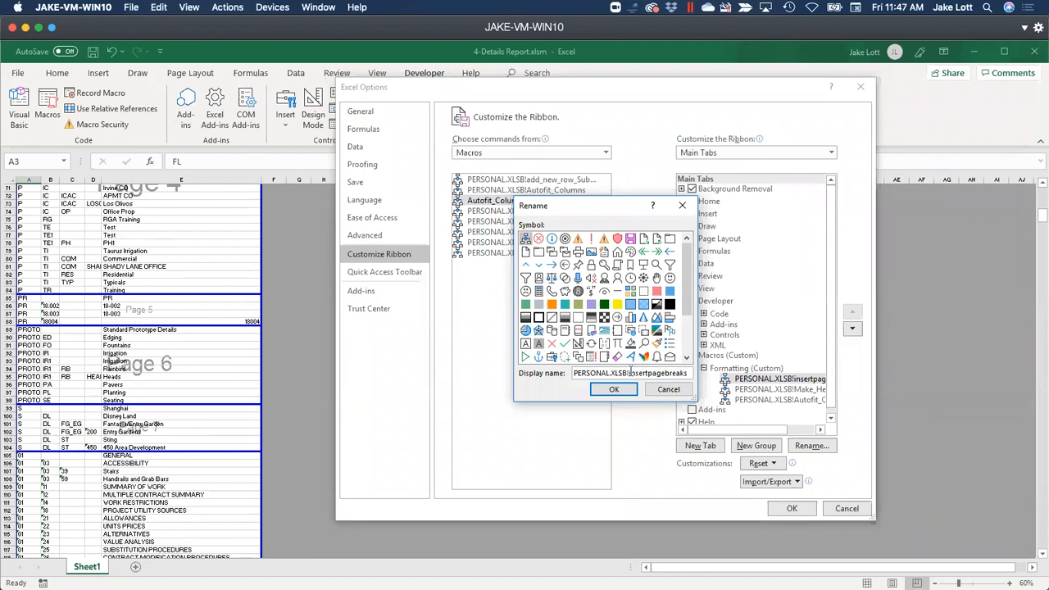
drag(626, 373, 531, 373)
key(BackSpace)
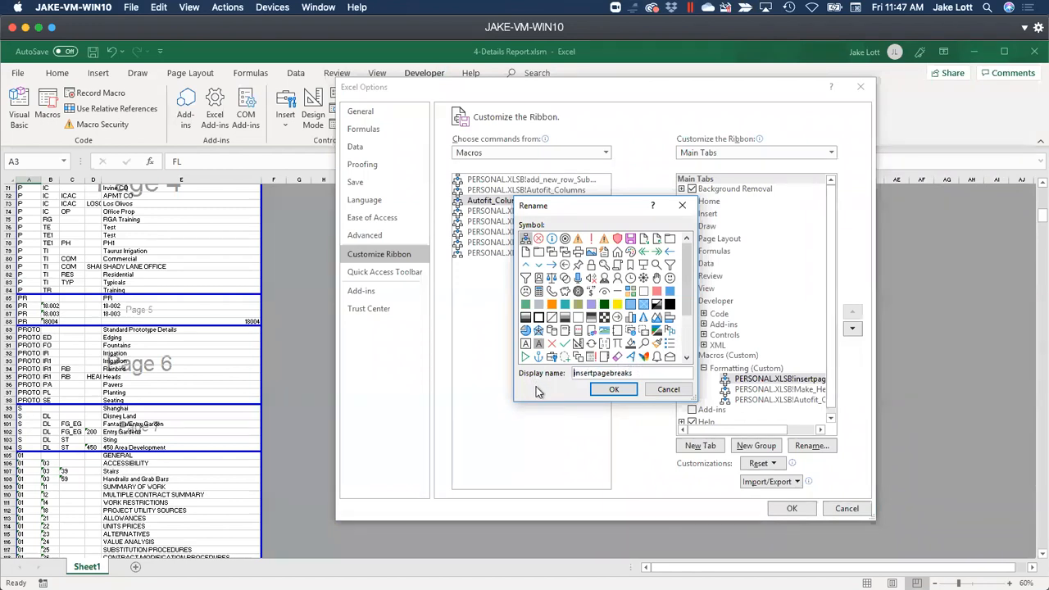
key(Delete)
text(I)
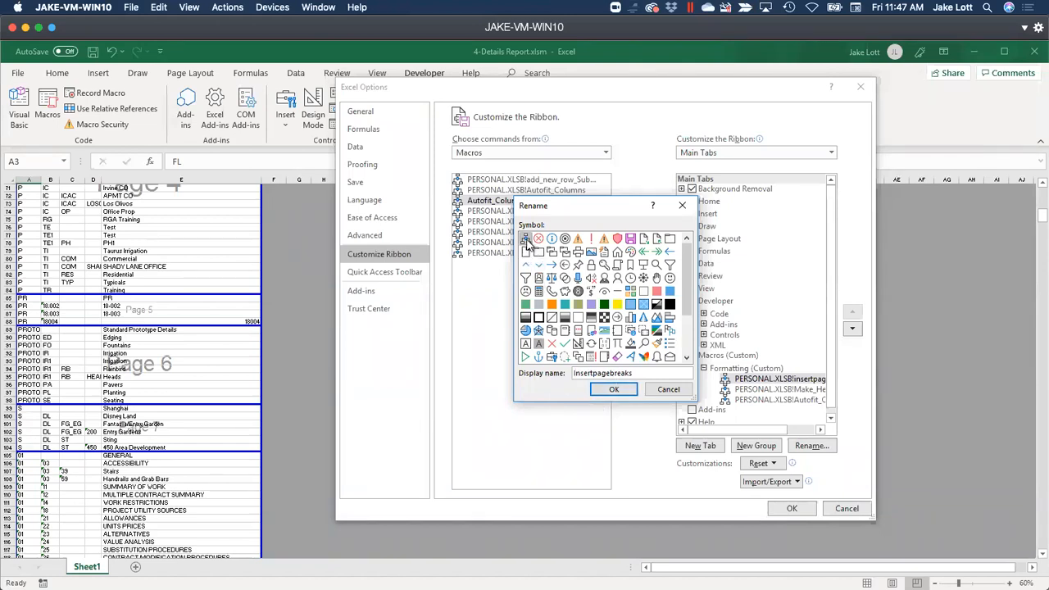
click(617, 390)
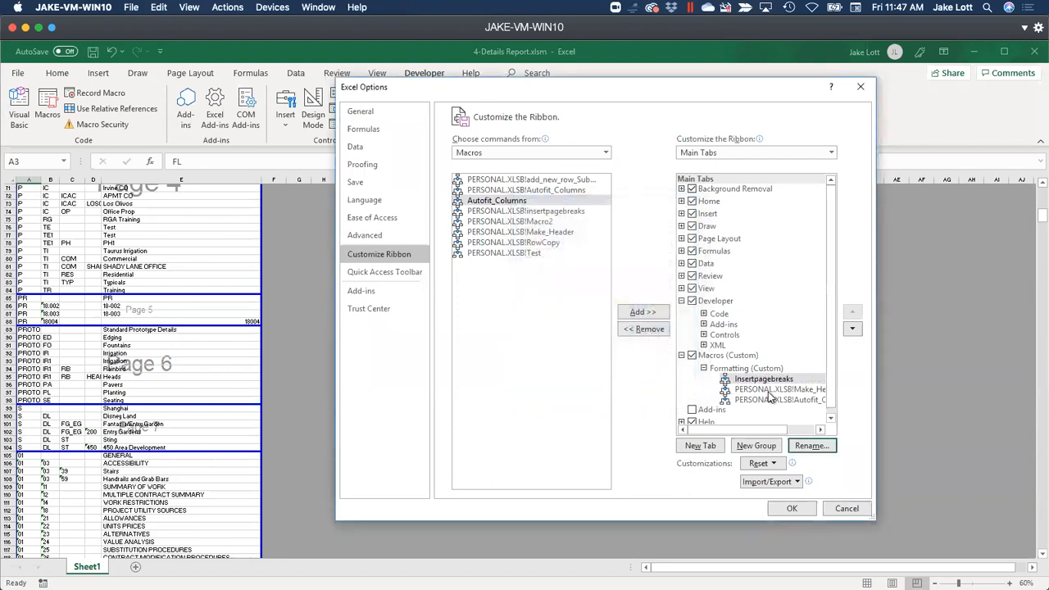
Step: Shorten the header macro's display name to Make_Header and give it the symbol with a bar above boxes
click(770, 390)
click(809, 445)
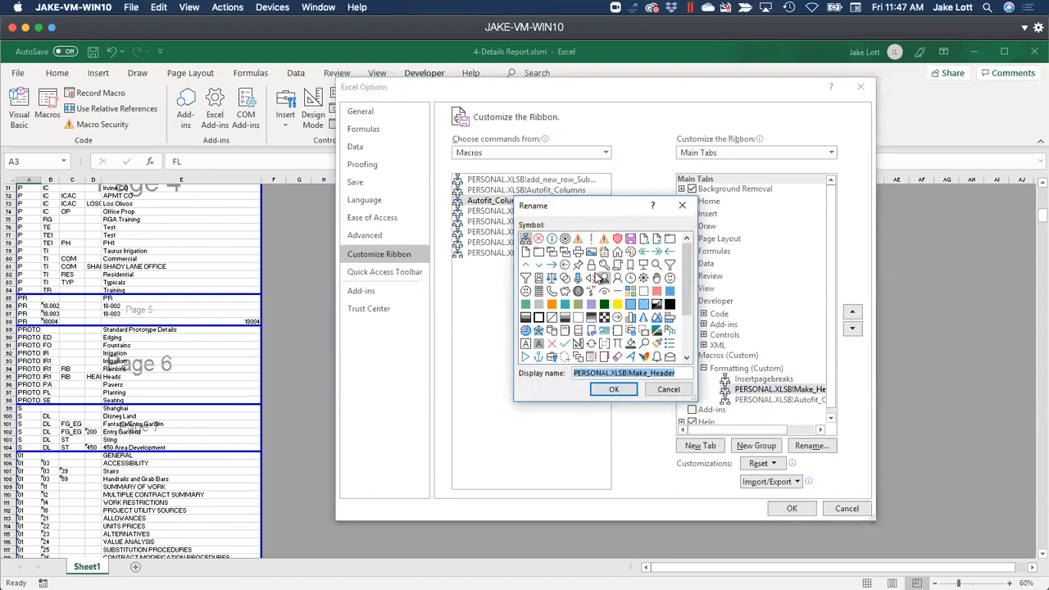
click(628, 373)
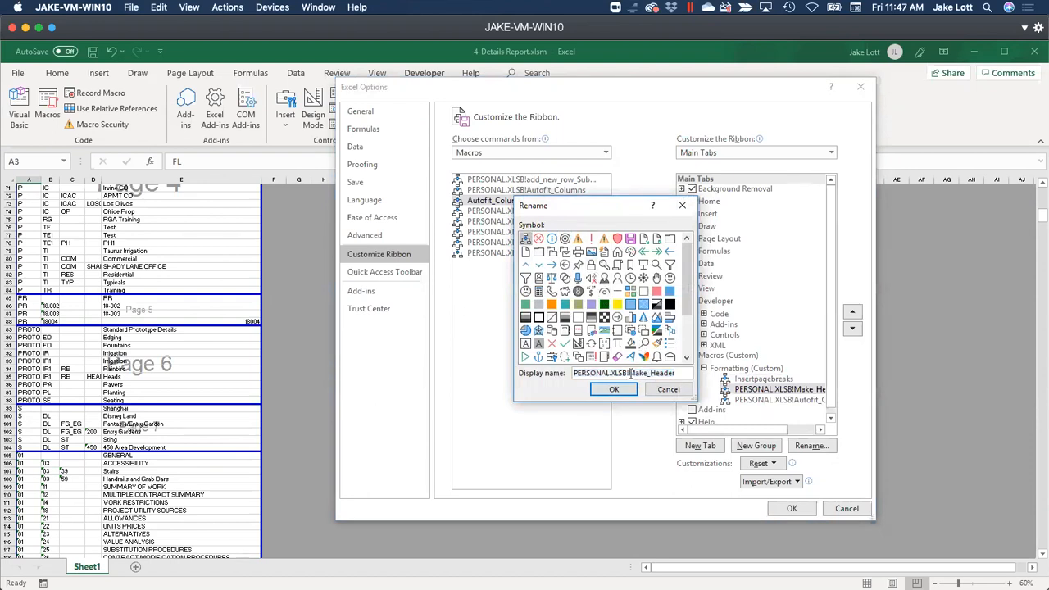
drag(629, 374, 518, 369)
key(BackSpace)
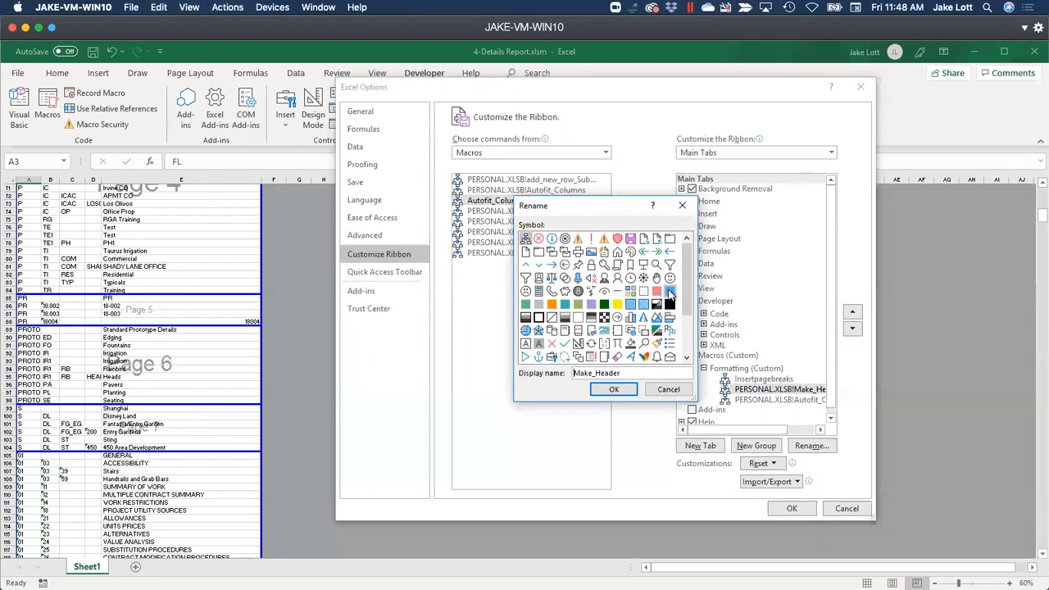
click(669, 317)
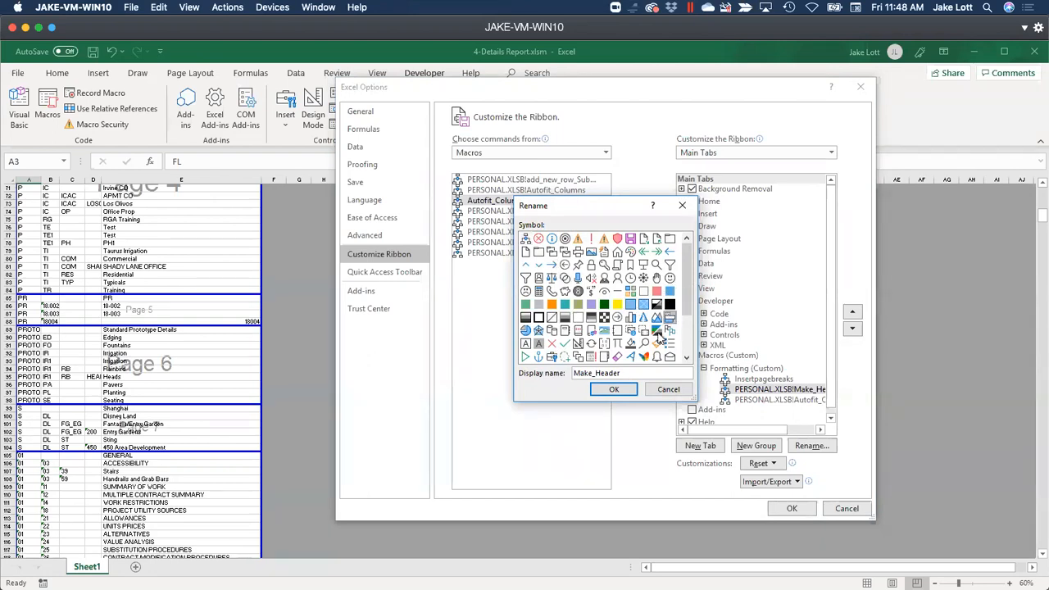
click(614, 389)
Step: Shorten the column-fitting macro's display name to Autofit_Columns and give it the right-arrow symbol
click(747, 400)
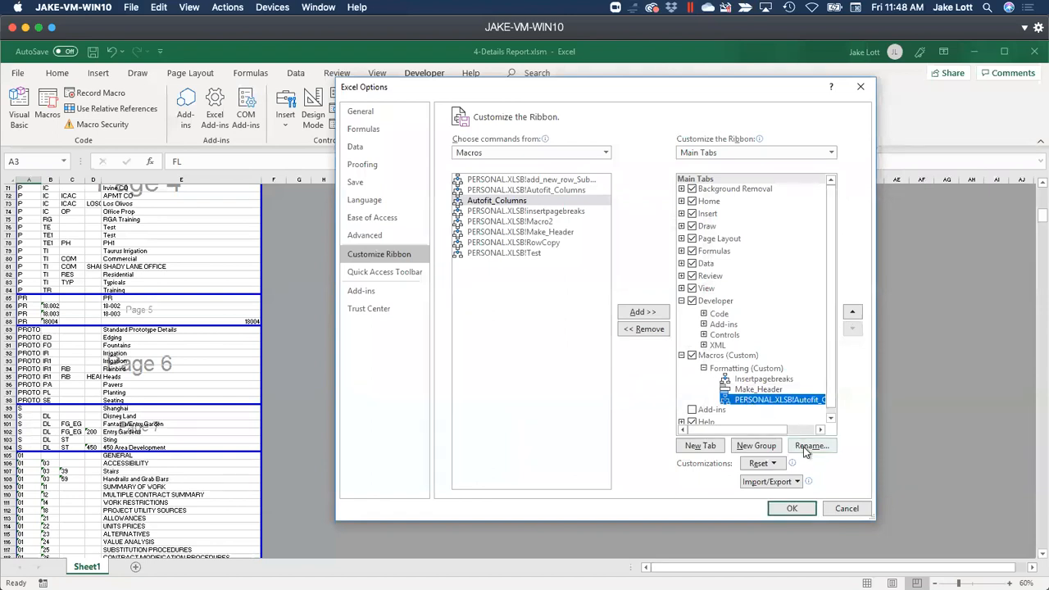
click(807, 445)
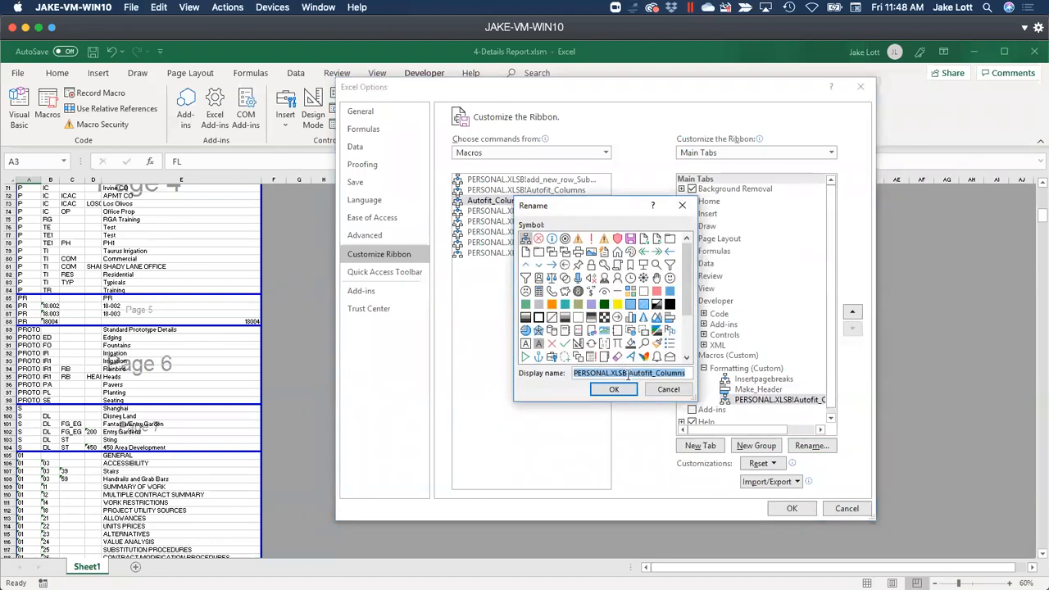
click(628, 374)
drag(628, 374, 529, 373)
key(BackSpace)
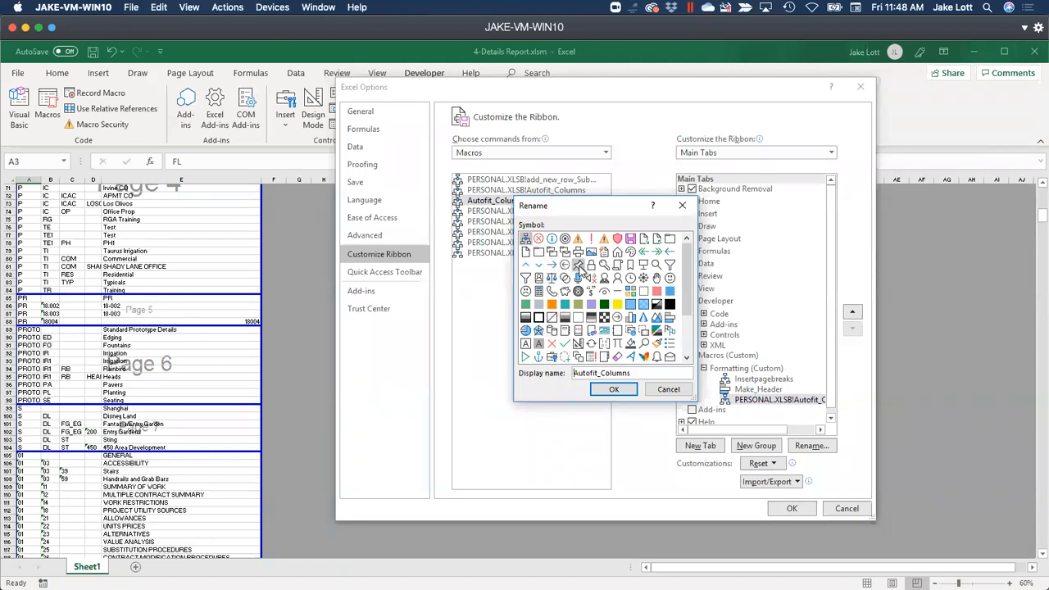
click(551, 264)
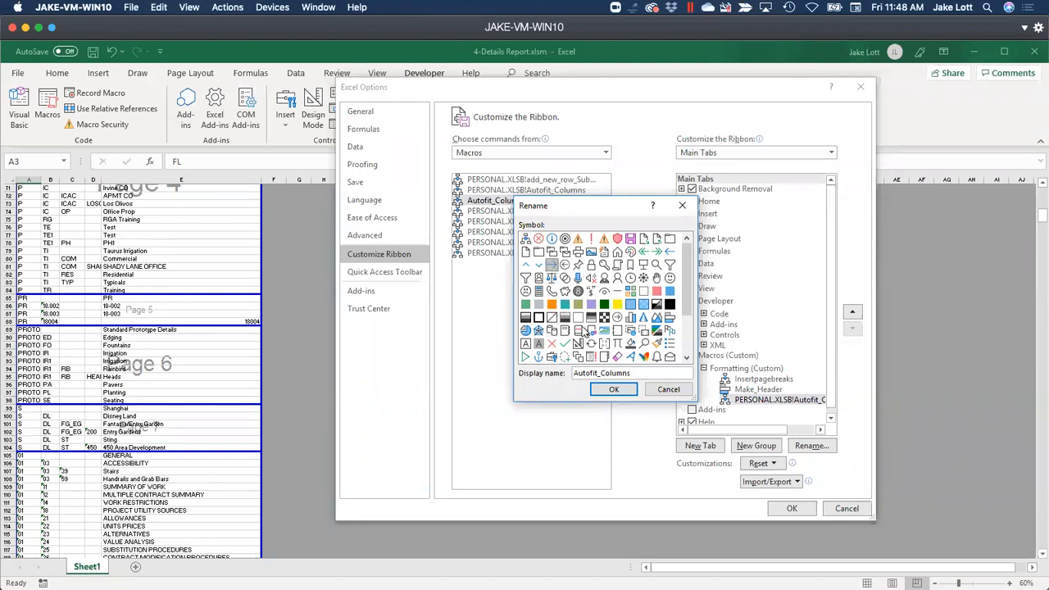
click(612, 389)
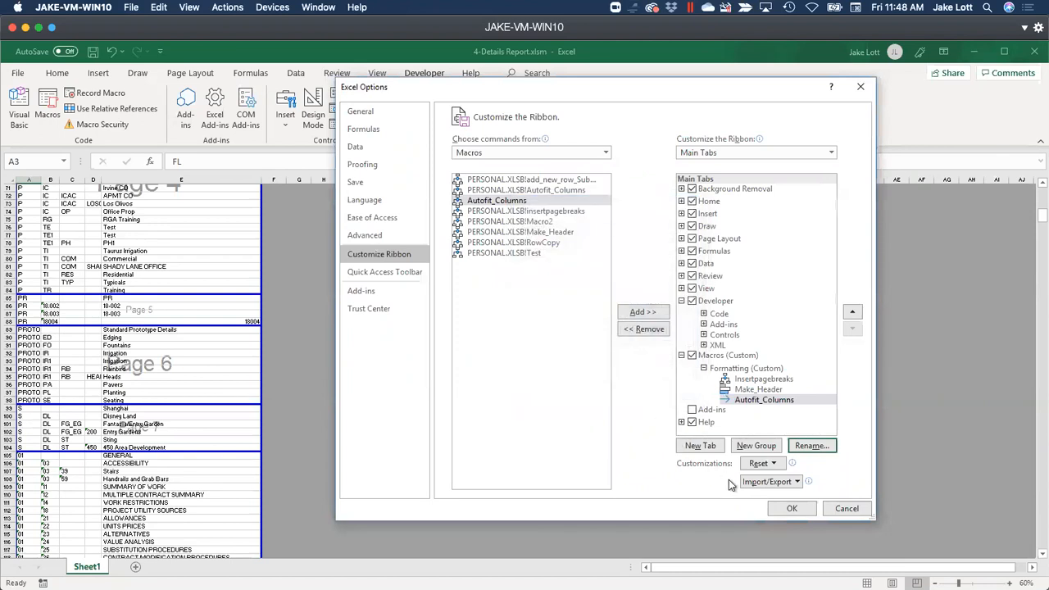
Step: Apply the ribbon customizations and display the new Macros tab with its Formatting group
click(791, 508)
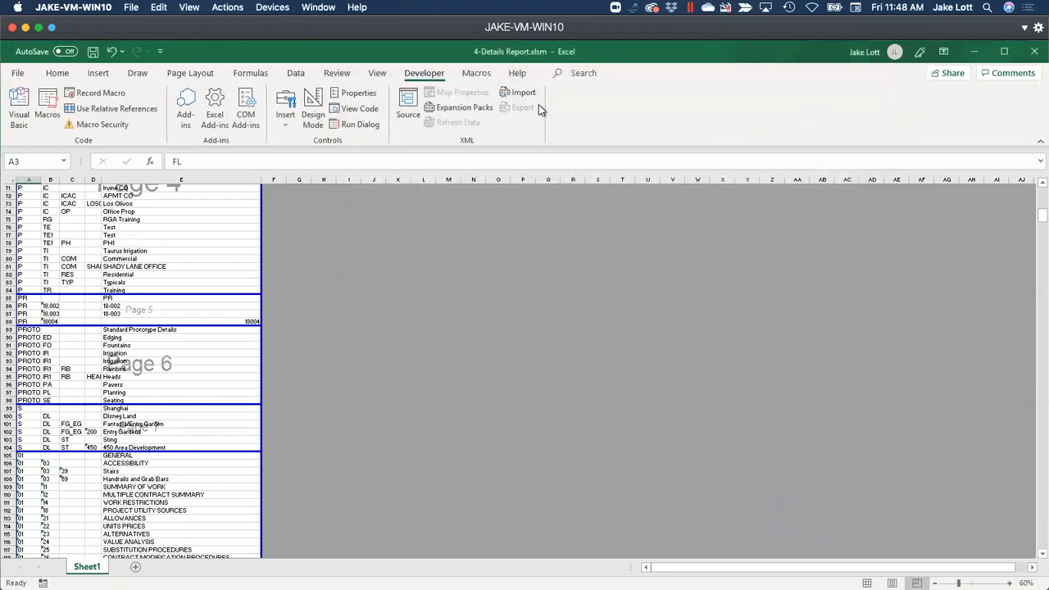
click(474, 75)
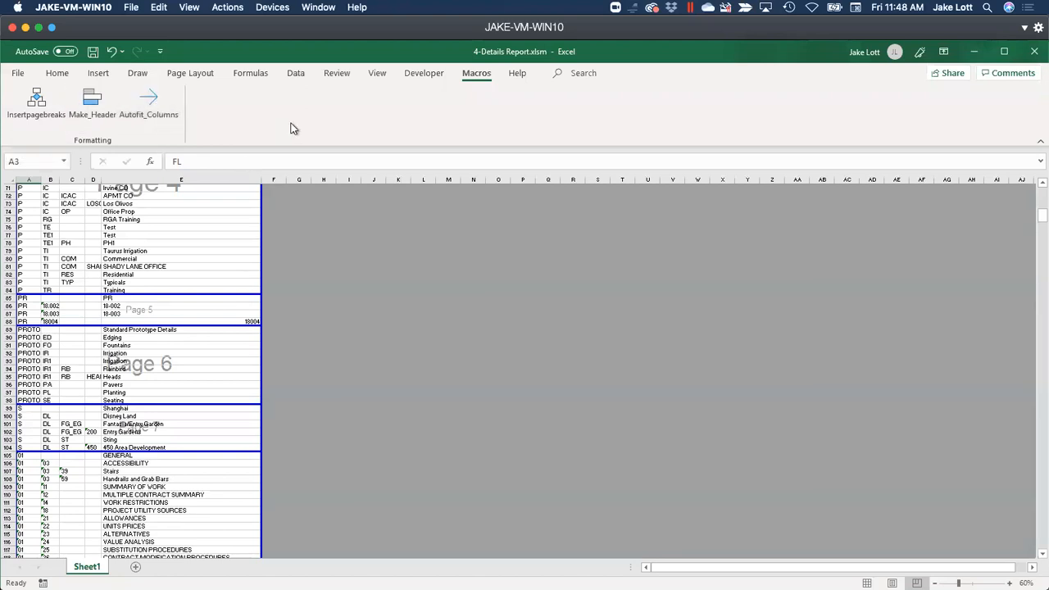
Step: Switch to the 1-MAWA-ETWU Calculator workbook and select cell B16 on the ETWU Report sheet
key(alt+Tab)
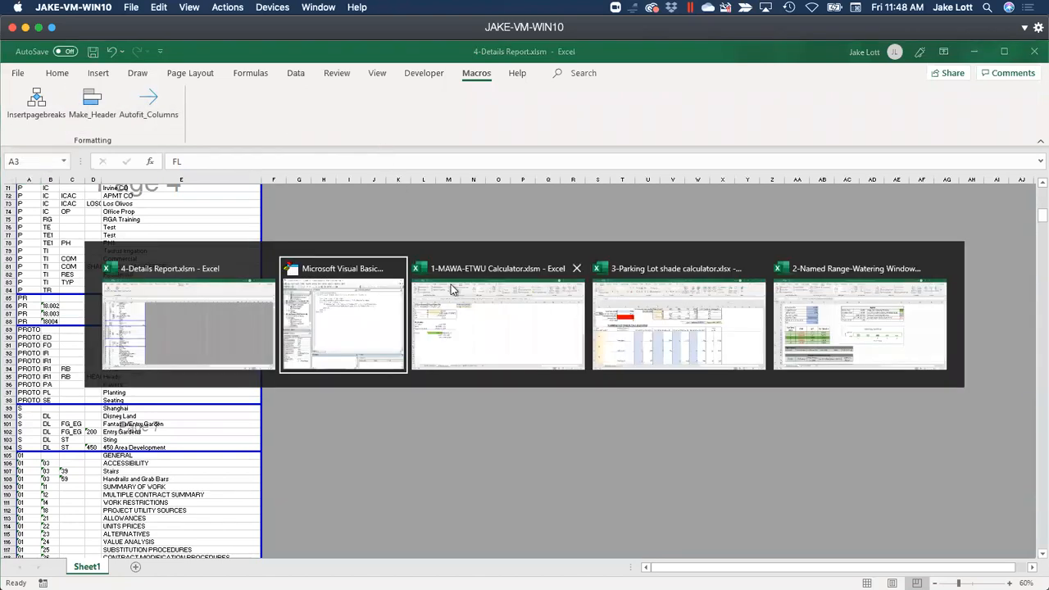
click(489, 322)
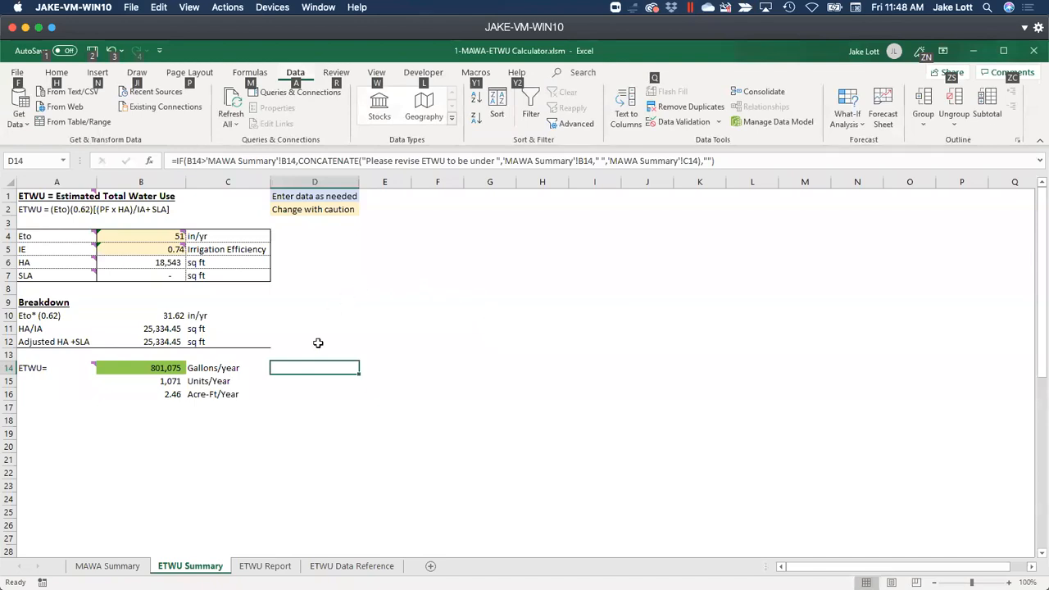
click(352, 565)
click(265, 565)
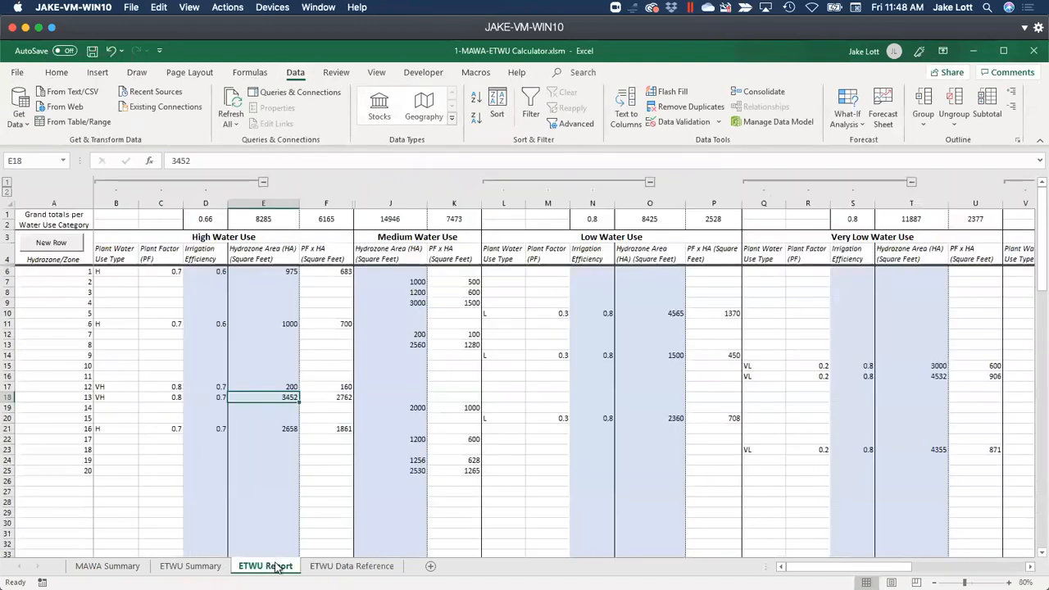
click(133, 376)
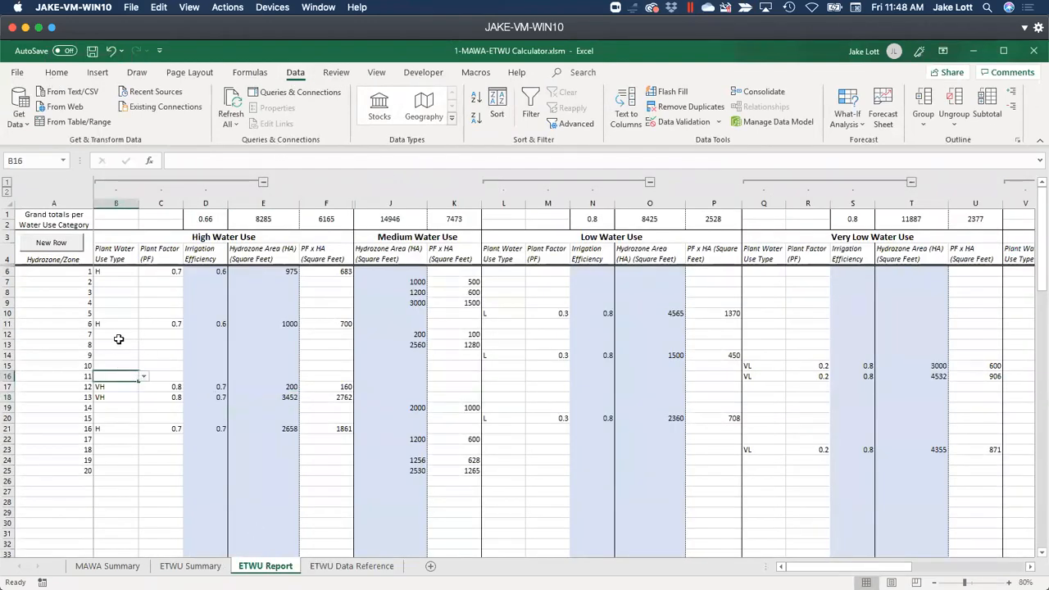
Step: Fill hydrozone number 1 from A6 down through A10 and number 9 from A14 down through A18
click(81, 271)
drag(92, 276, 90, 317)
click(76, 354)
drag(93, 359, 90, 402)
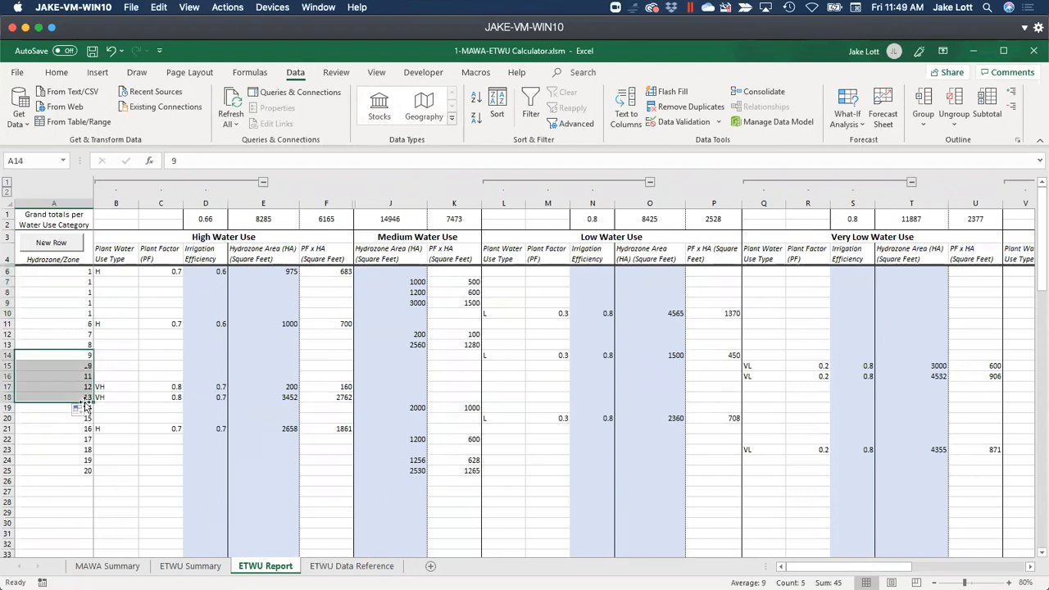
click(45, 313)
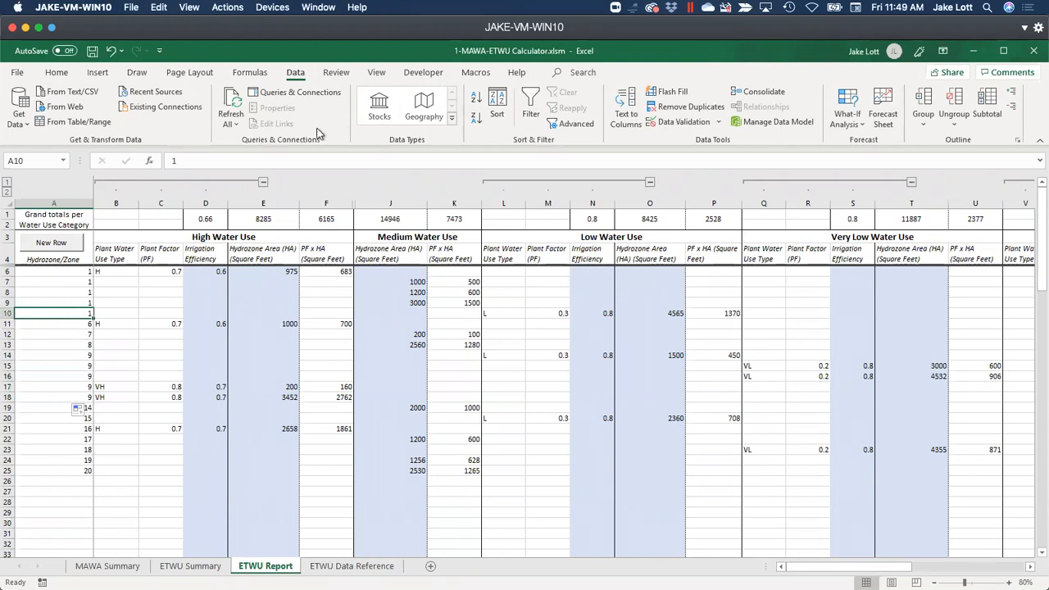
Step: Run the Insertpagebreaks macro on the ETWU Report sheet and display the sheet in Page Break Preview
click(464, 75)
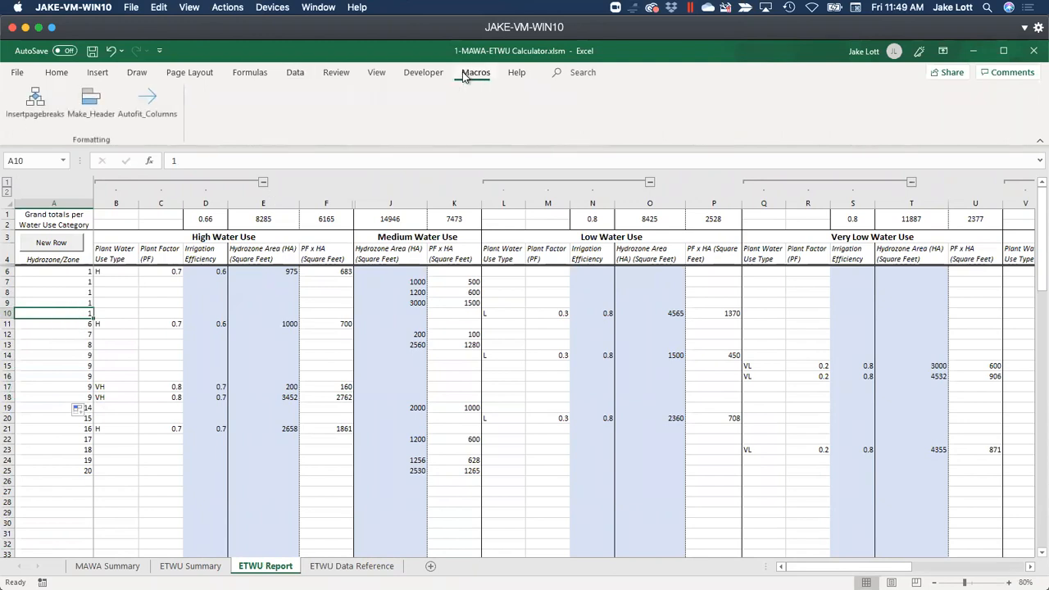
click(36, 100)
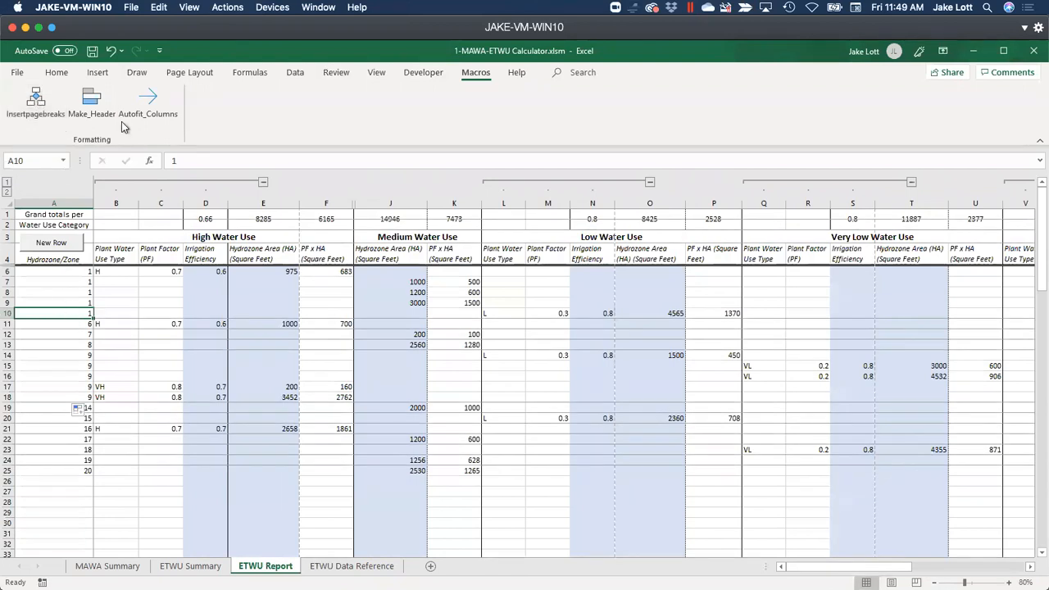
click(376, 72)
click(55, 114)
click(49, 270)
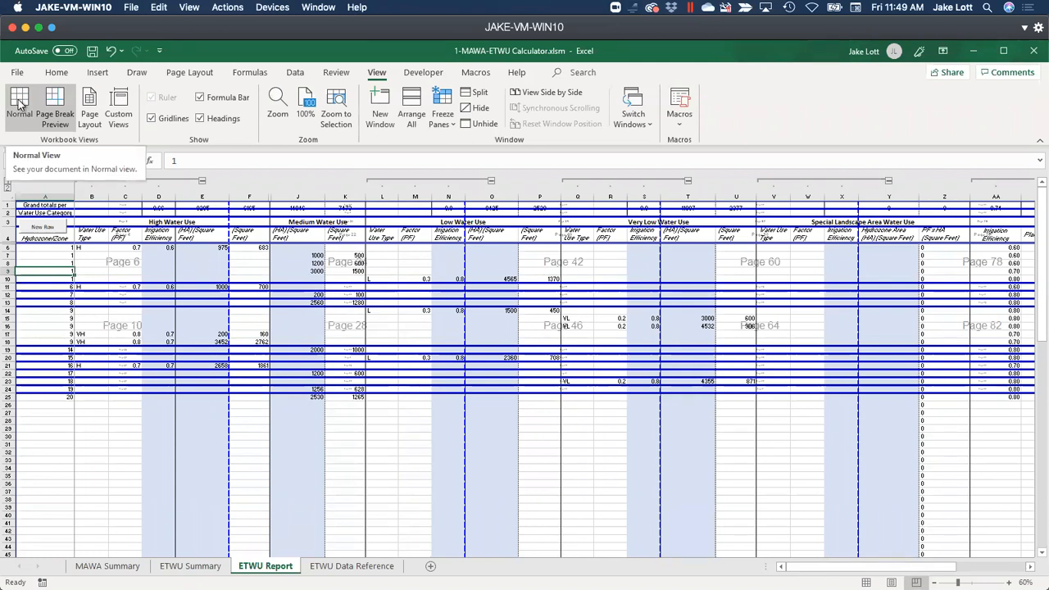
click(474, 73)
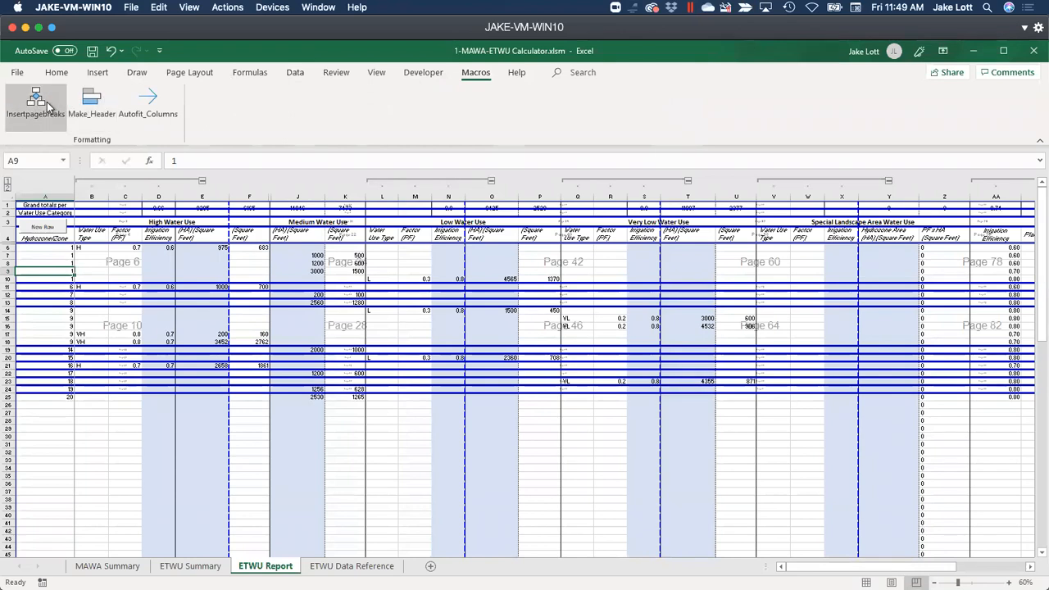